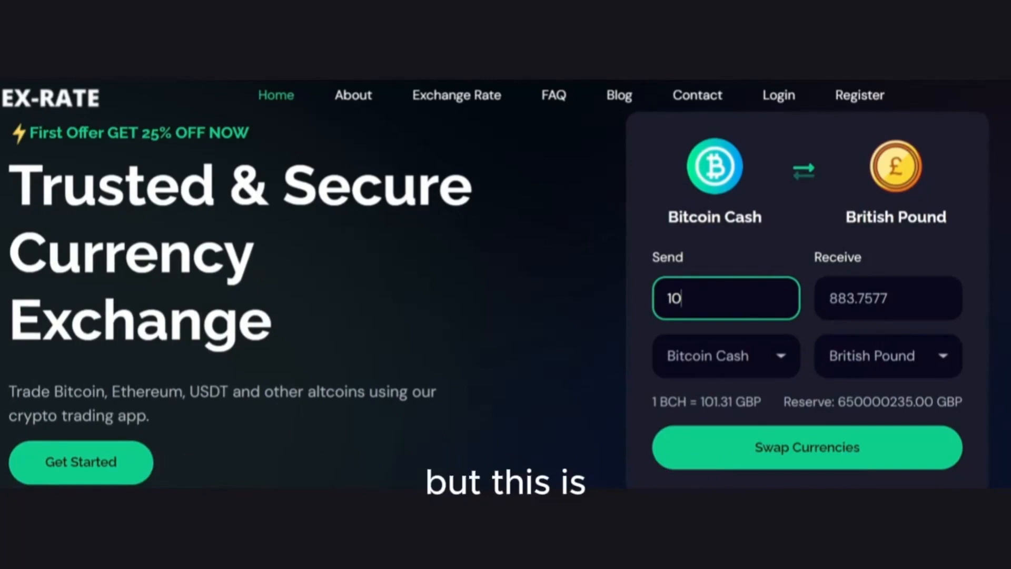
Switch to the Namecheap account dashboard and scroll to the Recently Active domains
scroll(506, 295, down, 10)
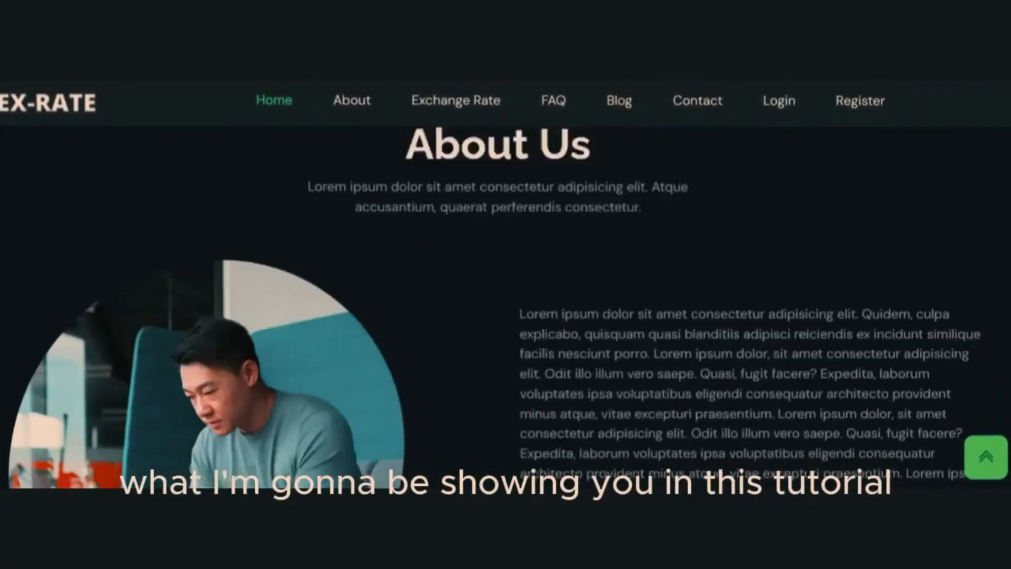
scroll(506, 295, down, 10)
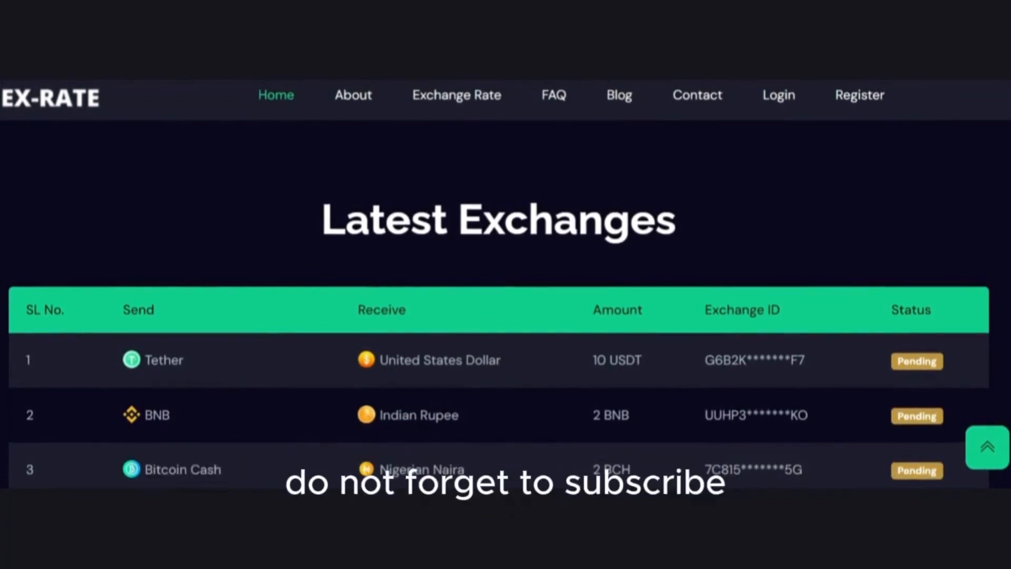
scroll(506, 301, down, 15)
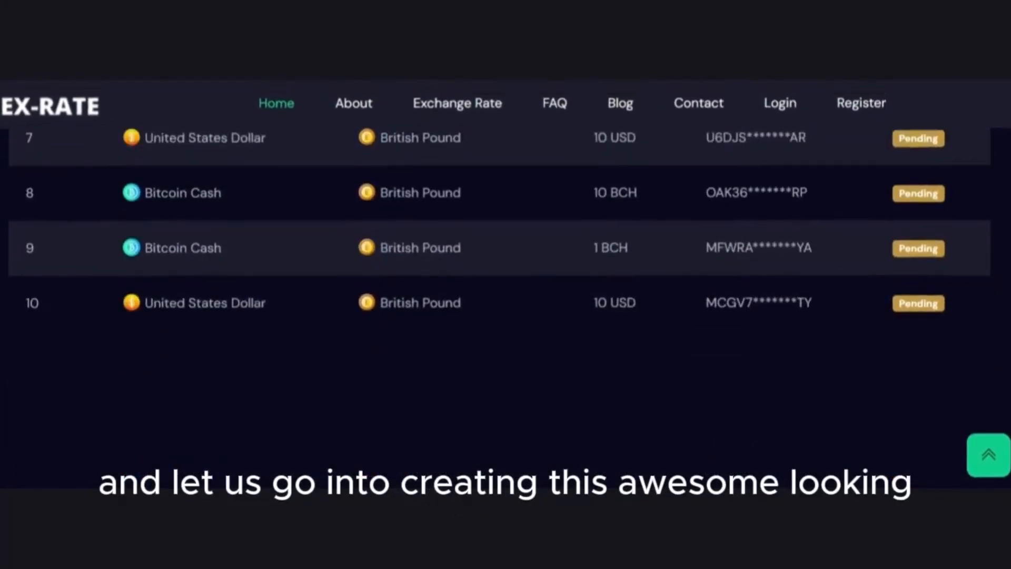
scroll(505, 300, down, 5)
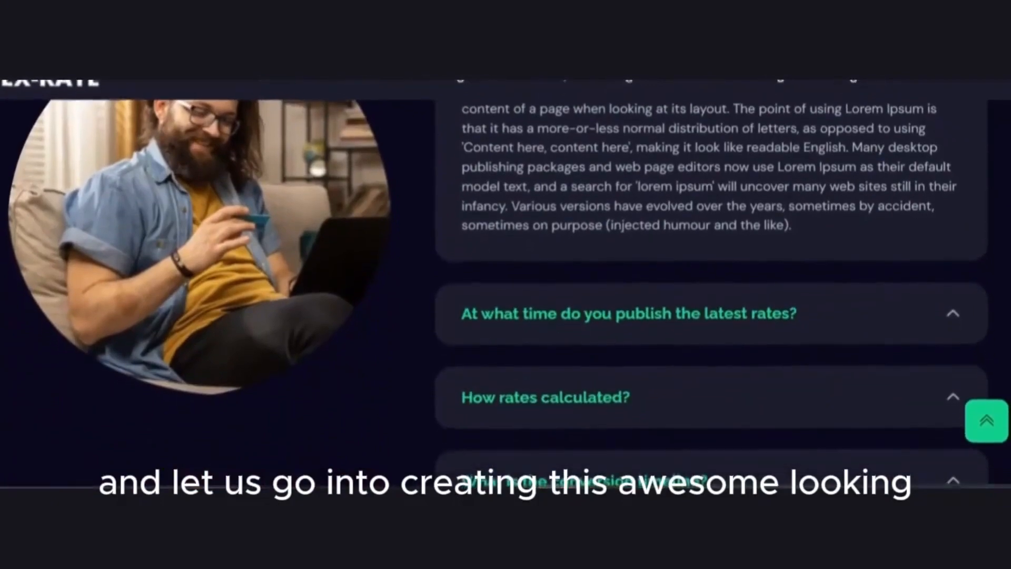
scroll(505, 300, down, 15)
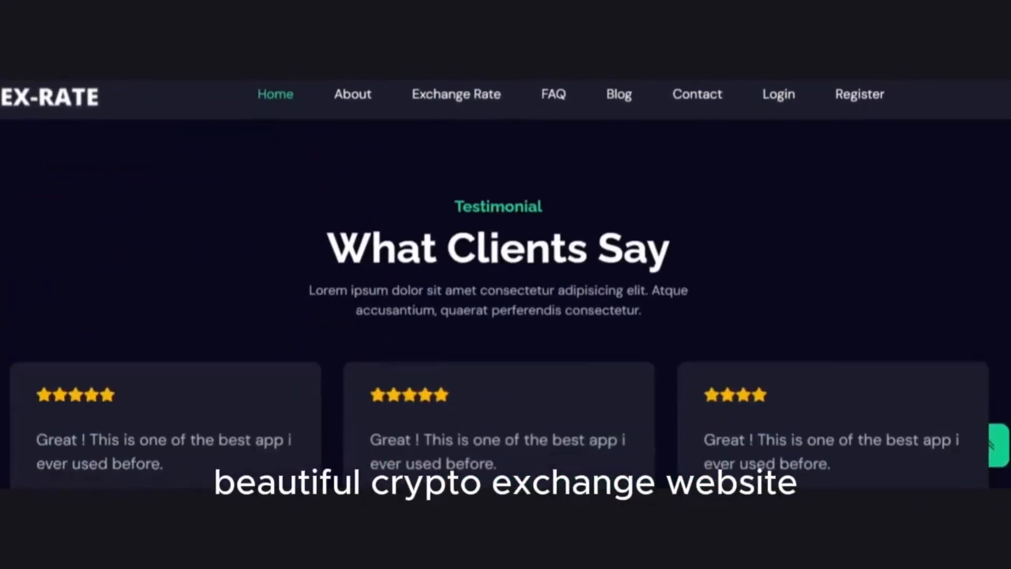
scroll(505, 300, down, 5)
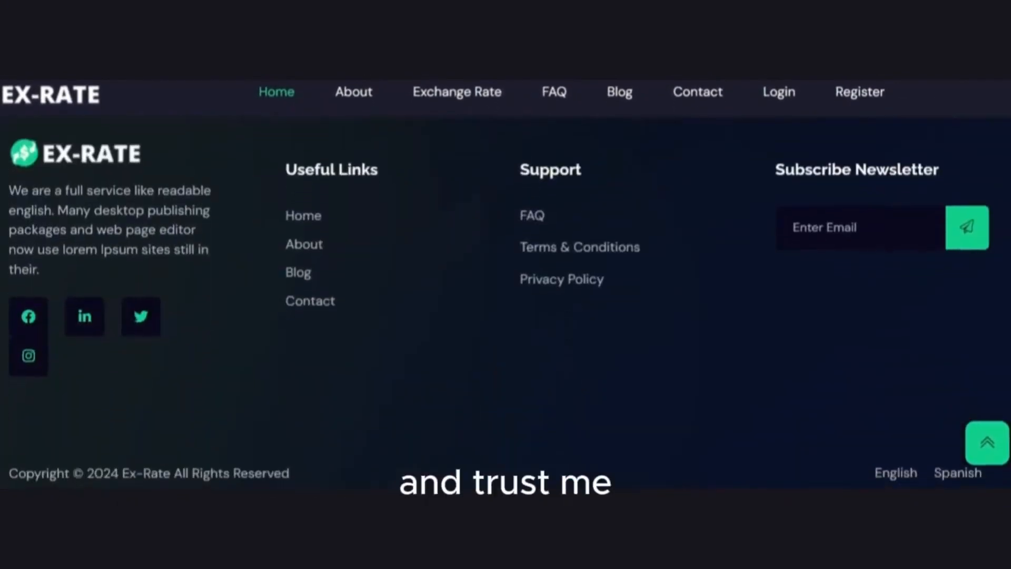
scroll(505, 300, up, 20)
scroll(506, 300, up, 20)
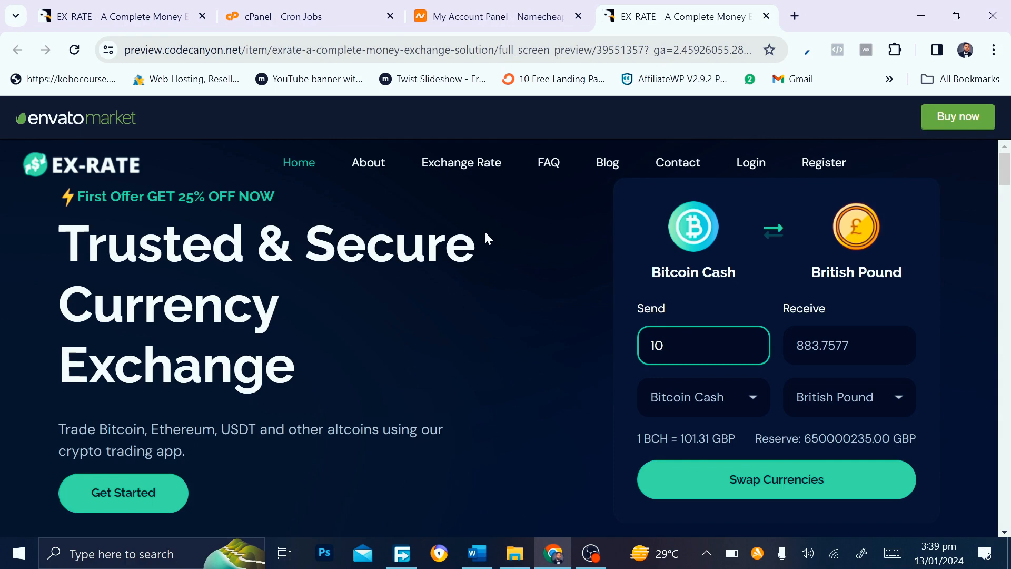
click(514, 4)
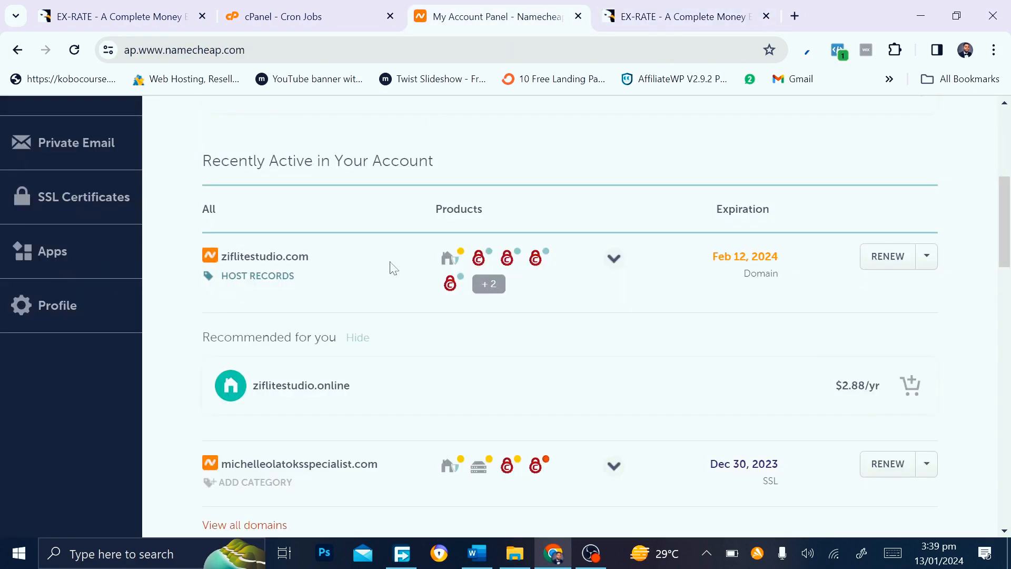
scroll(393, 267, up, 5)
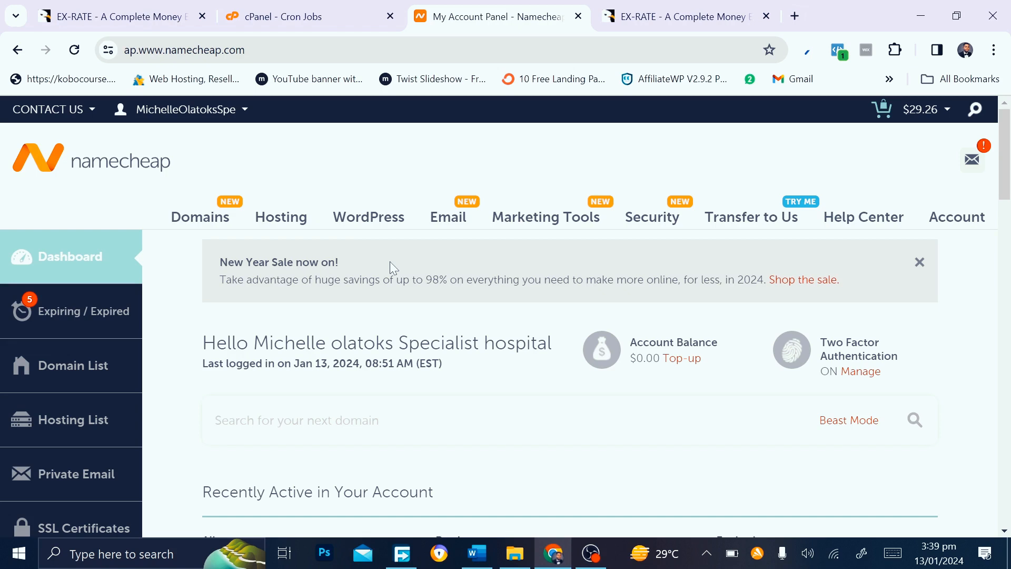
right_click(390, 263)
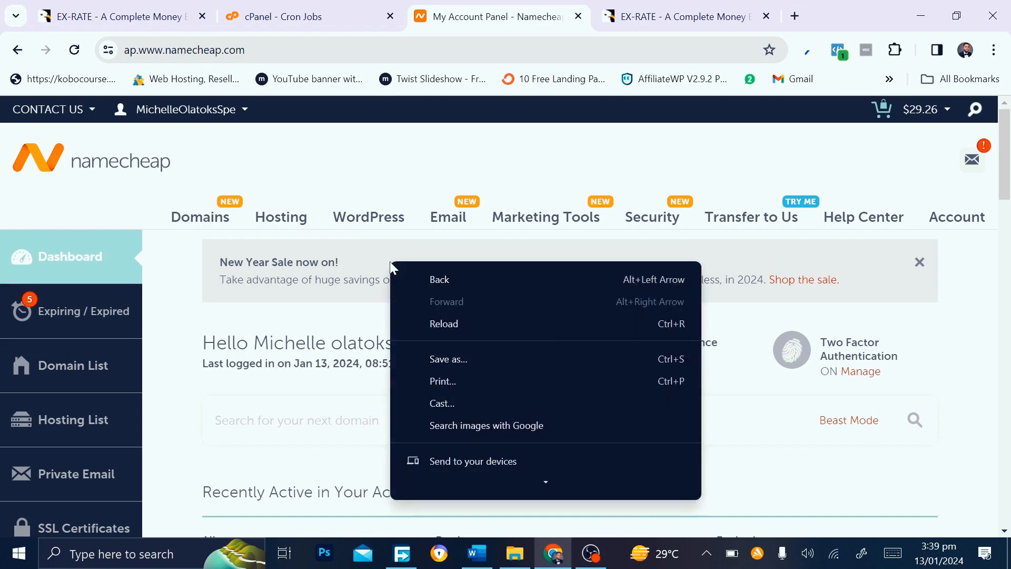
click(388, 180)
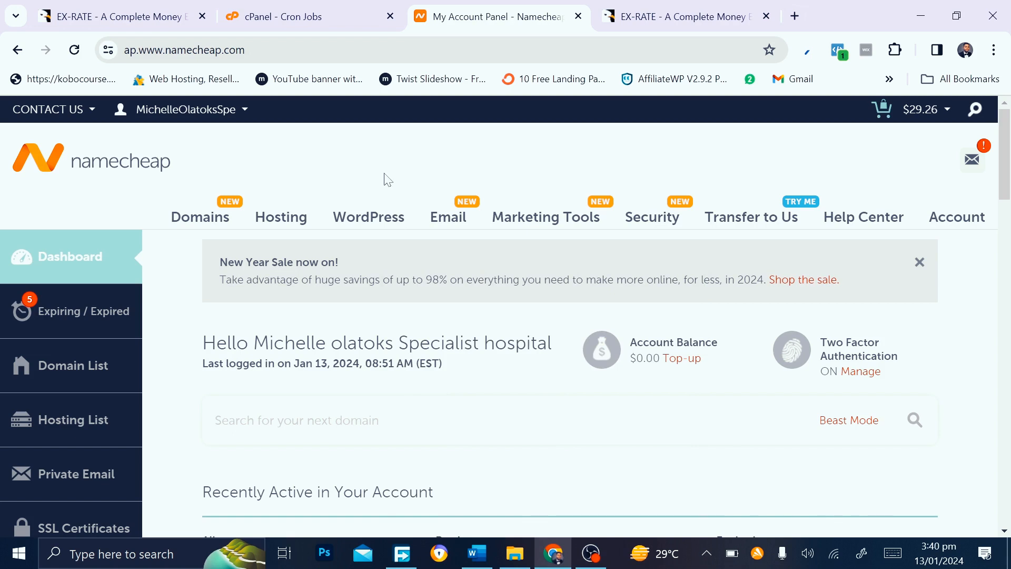
Bring up the ziflitestudio.com hosting options and launch its cPanel in a new tab
scroll(330, 384, down, 3)
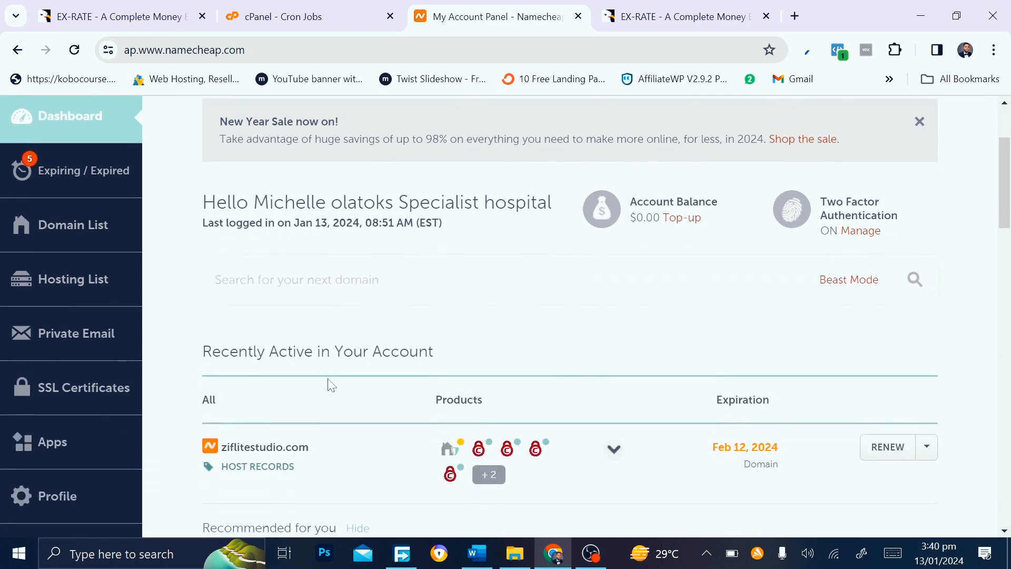
scroll(330, 384, up, 2)
scroll(330, 384, up, 1)
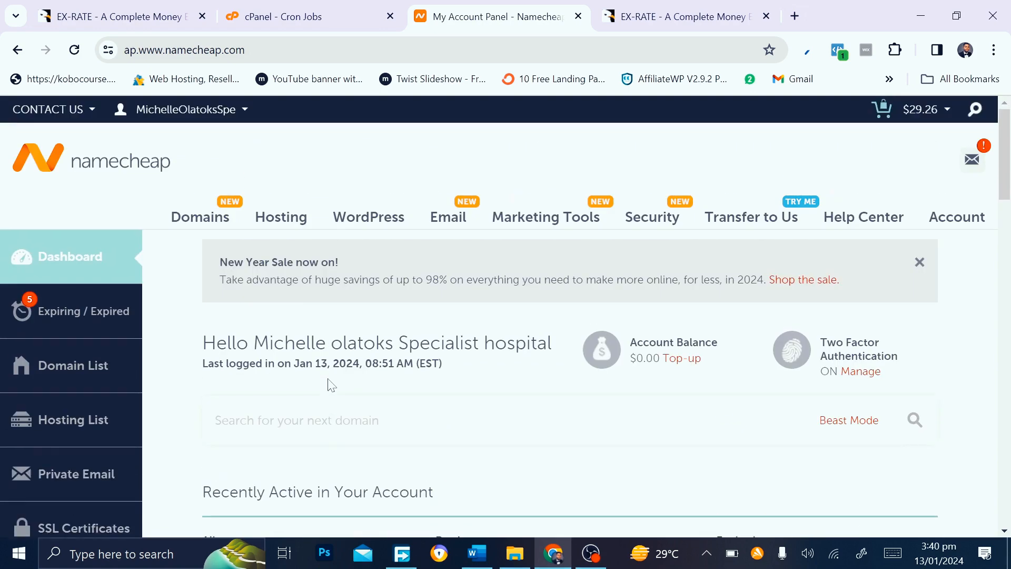
scroll(651, 302, down, 7)
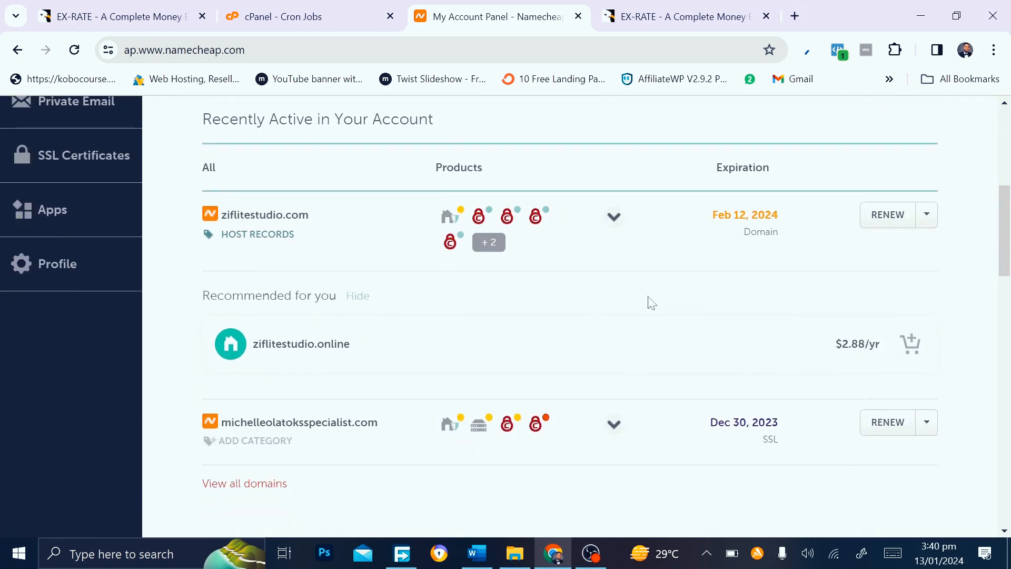
click(924, 228)
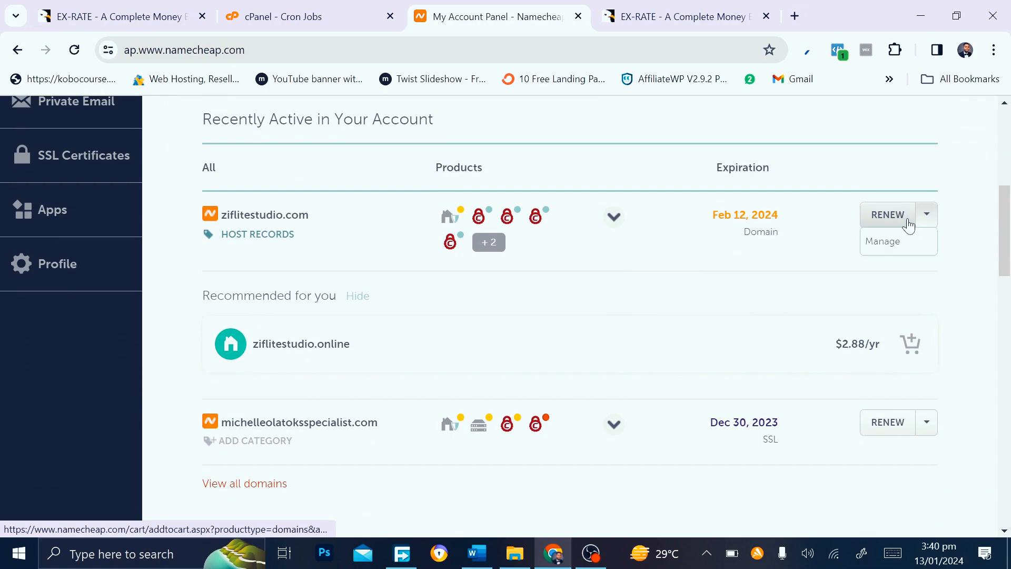
scroll(759, 375, down, 9)
scroll(758, 374, up, 11)
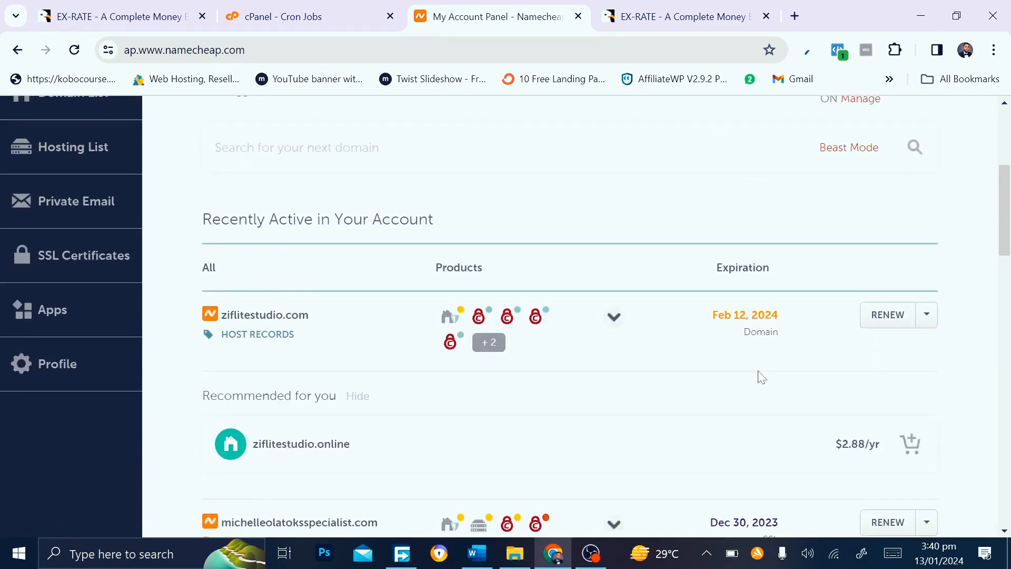
scroll(762, 377, up, 5)
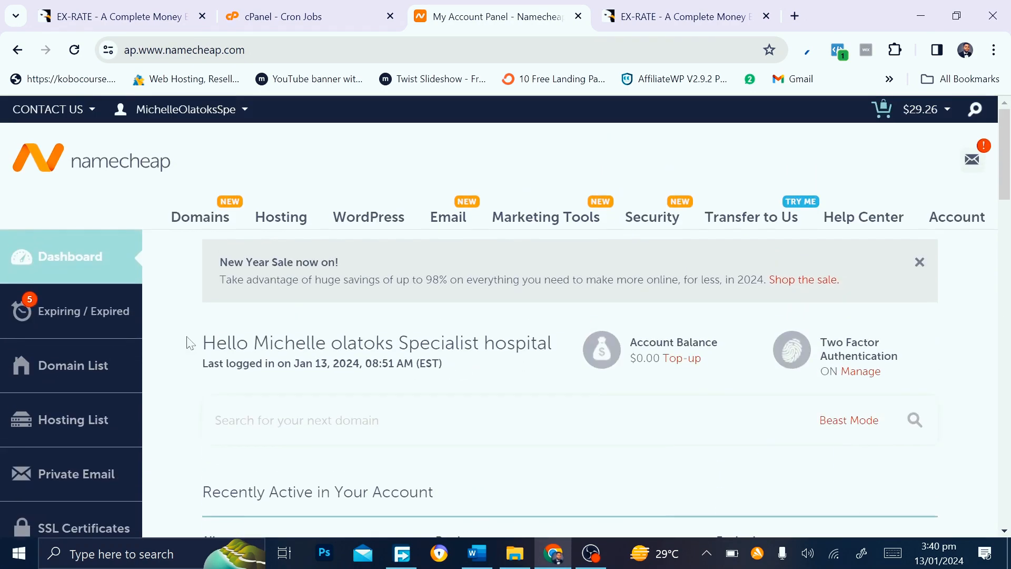
scroll(307, 384, down, 9)
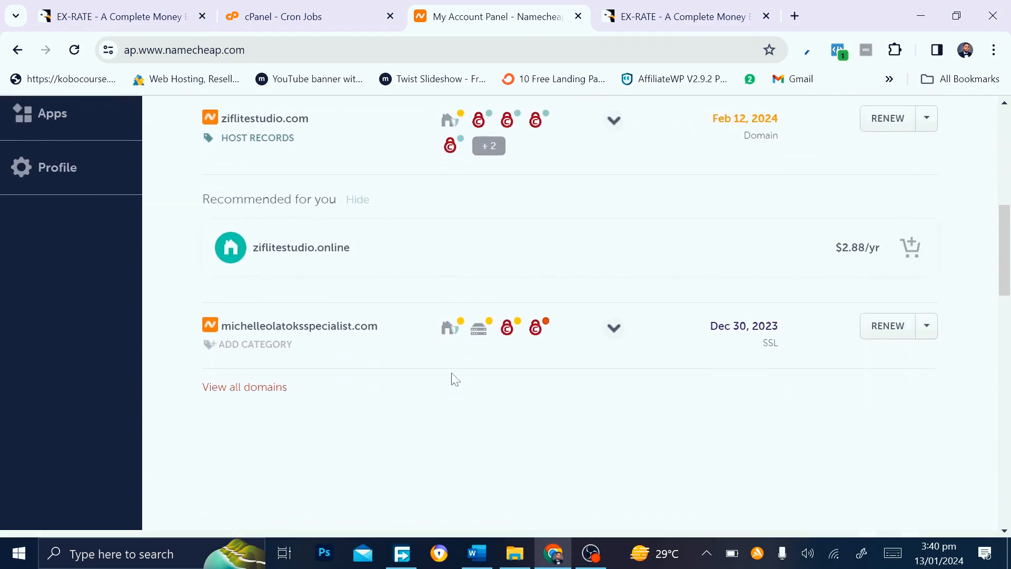
mouse_move(478, 329)
click(466, 471)
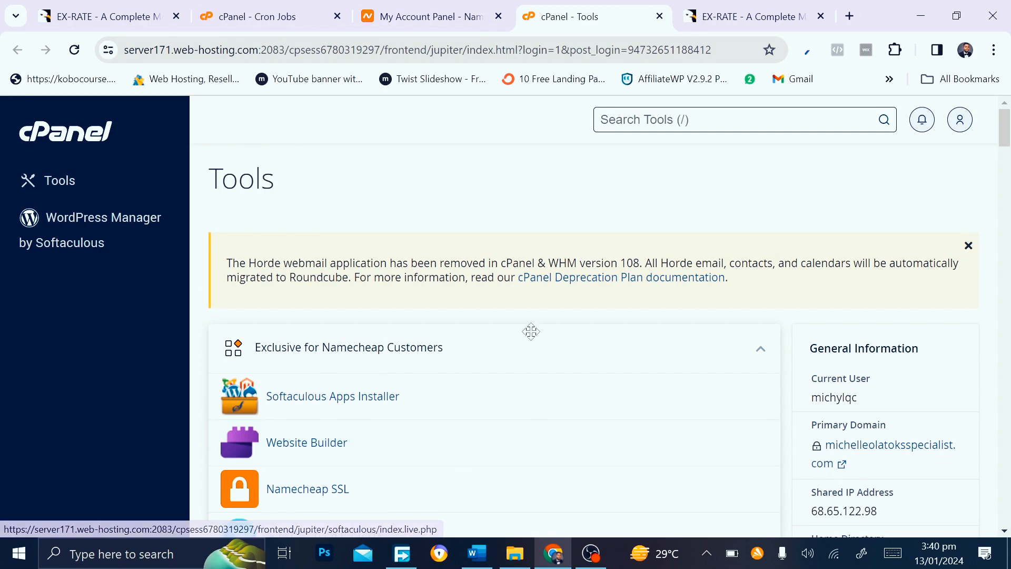
Search cPanel tools for 'DATA' and open MySQL Databases
scroll(530, 332, down, 3)
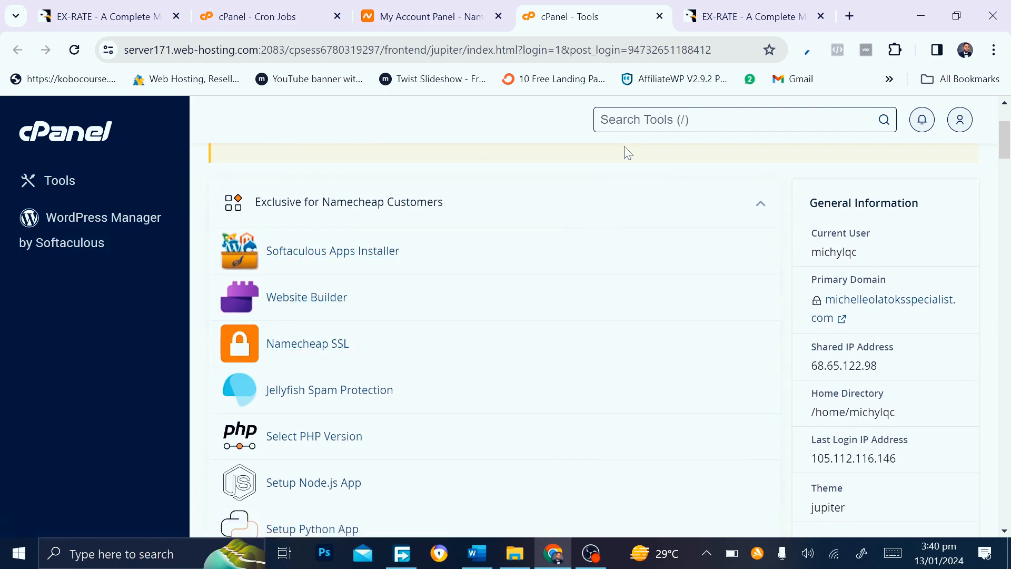
scroll(614, 294, up, 3)
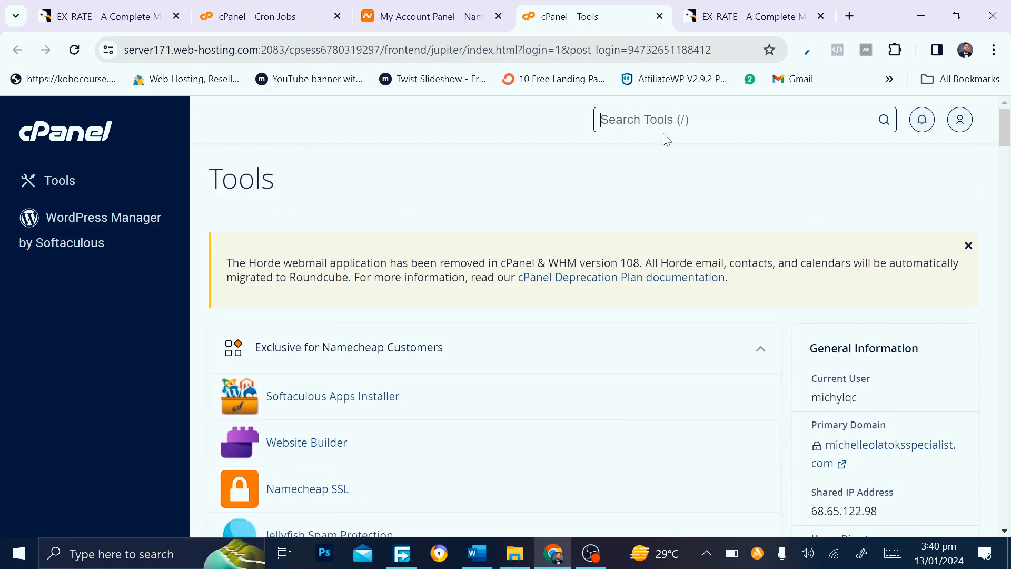
text(DATA)
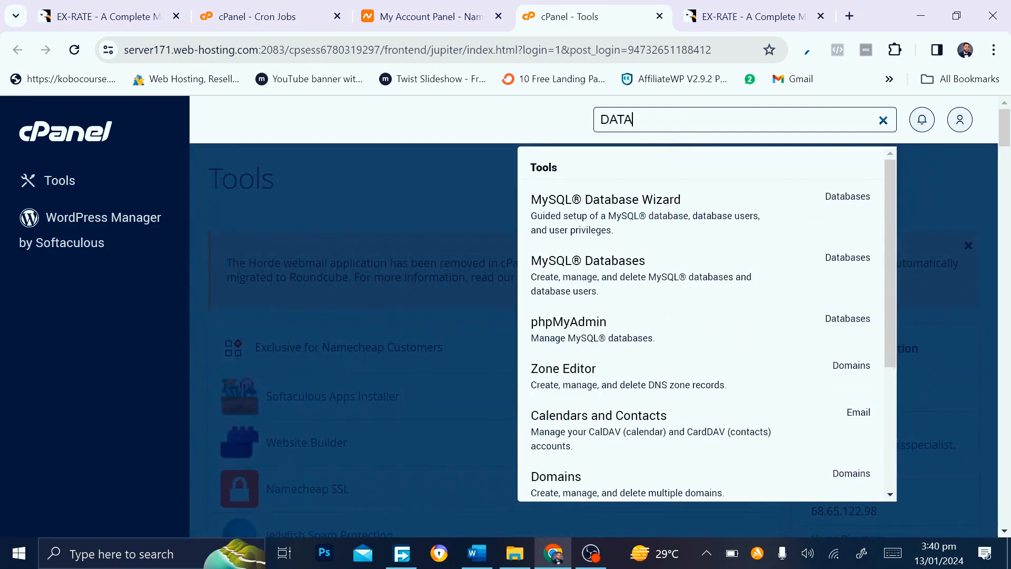
click(568, 280)
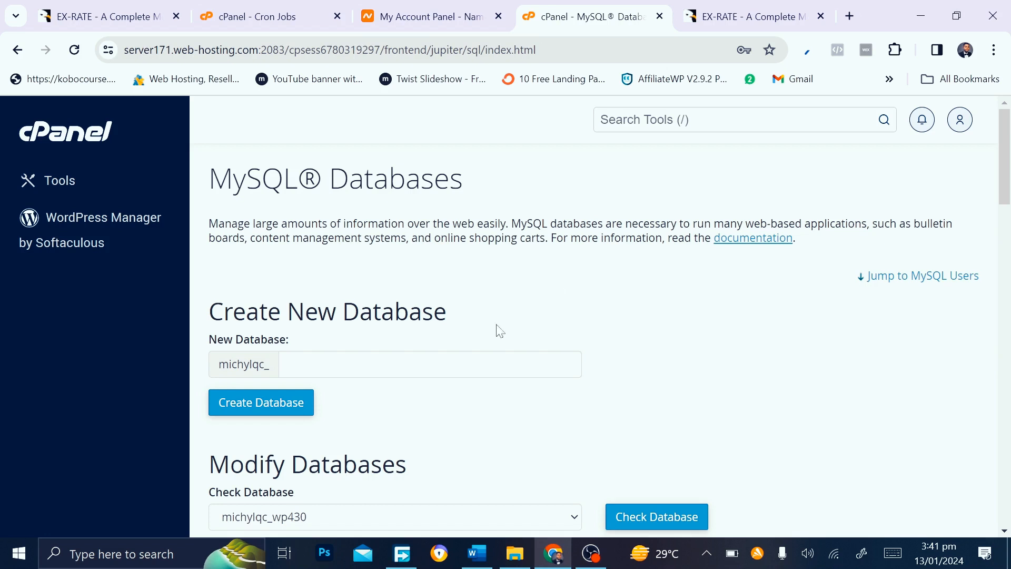
Create the MySQL database 'exchange' (michylqc_exchange) and return to the database list
scroll(436, 416, down, 3)
click(373, 224)
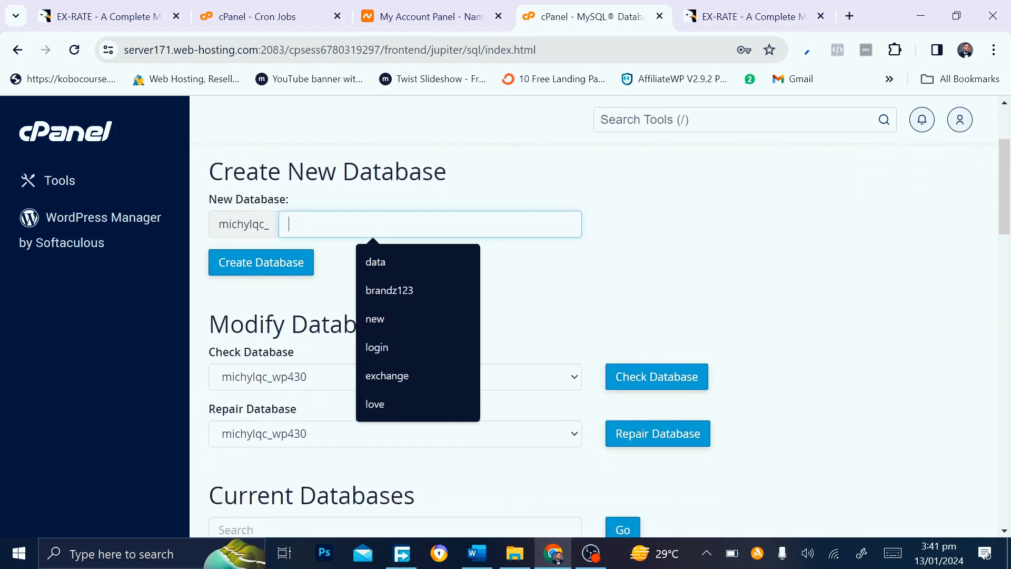
text(EX)
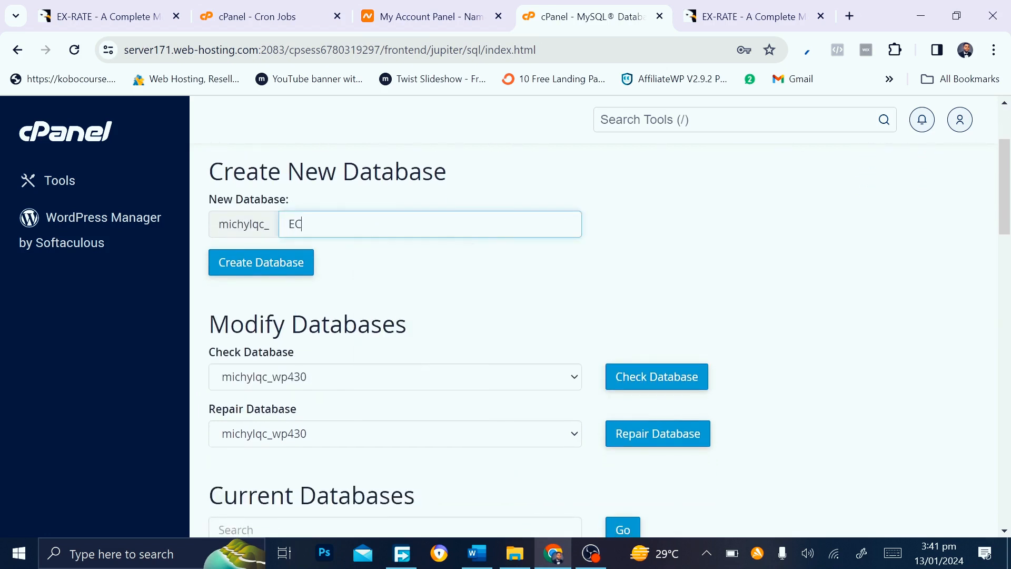
key(BackSpace)
text(XC)
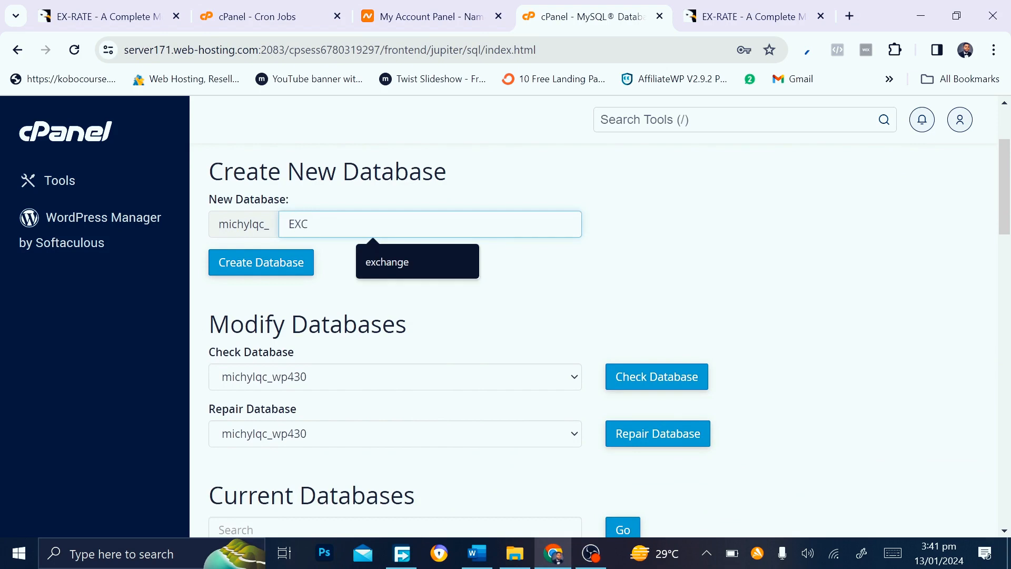
click(377, 266)
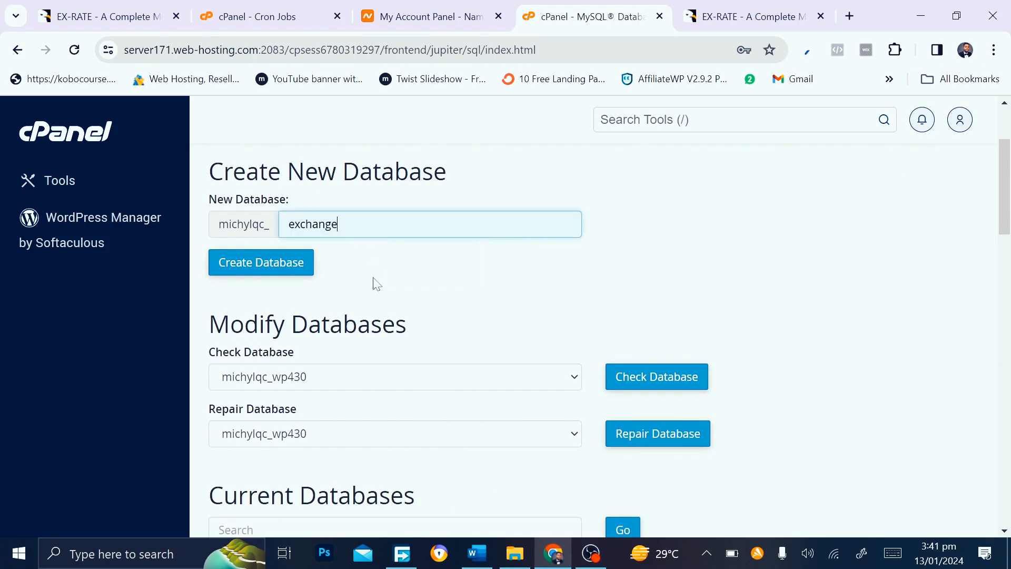
scroll(377, 284, down, 3)
scroll(316, 315, down, 5)
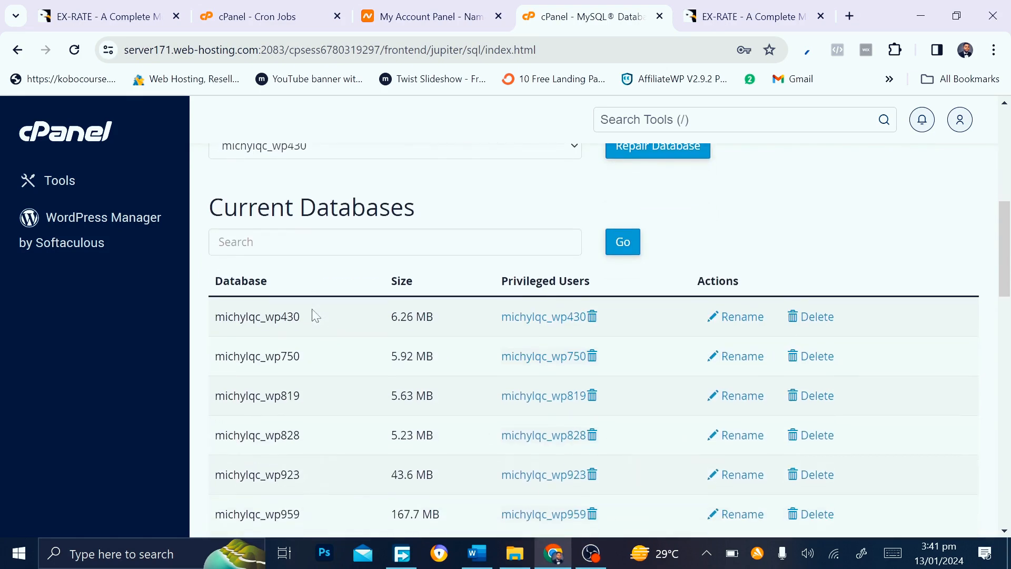
scroll(315, 315, up, 10)
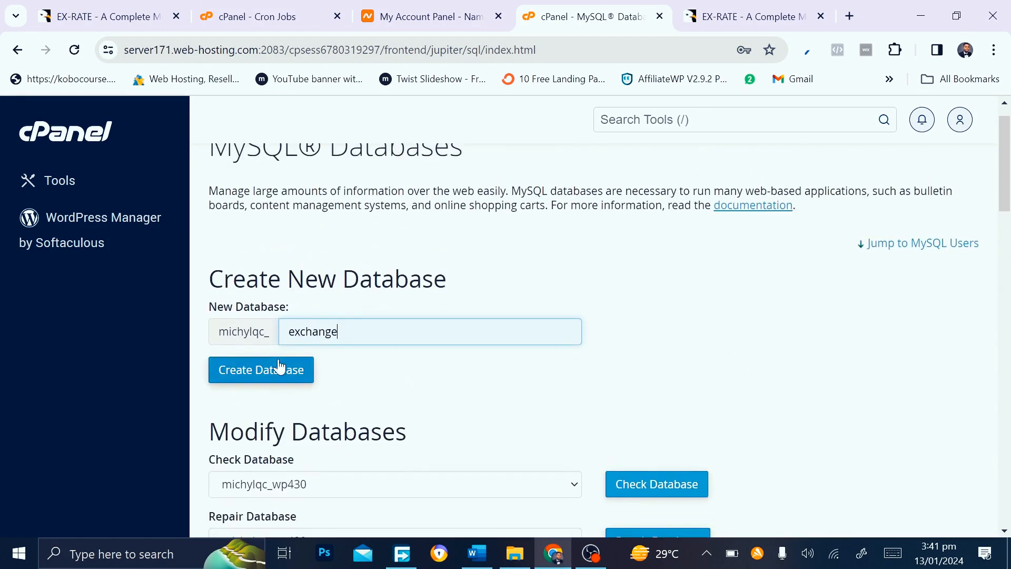
click(279, 371)
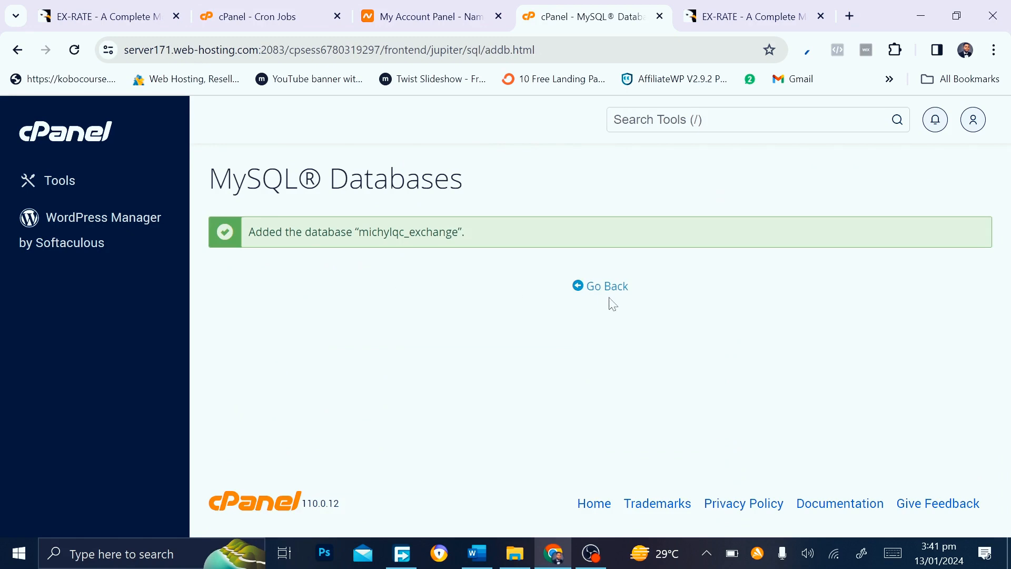
click(605, 292)
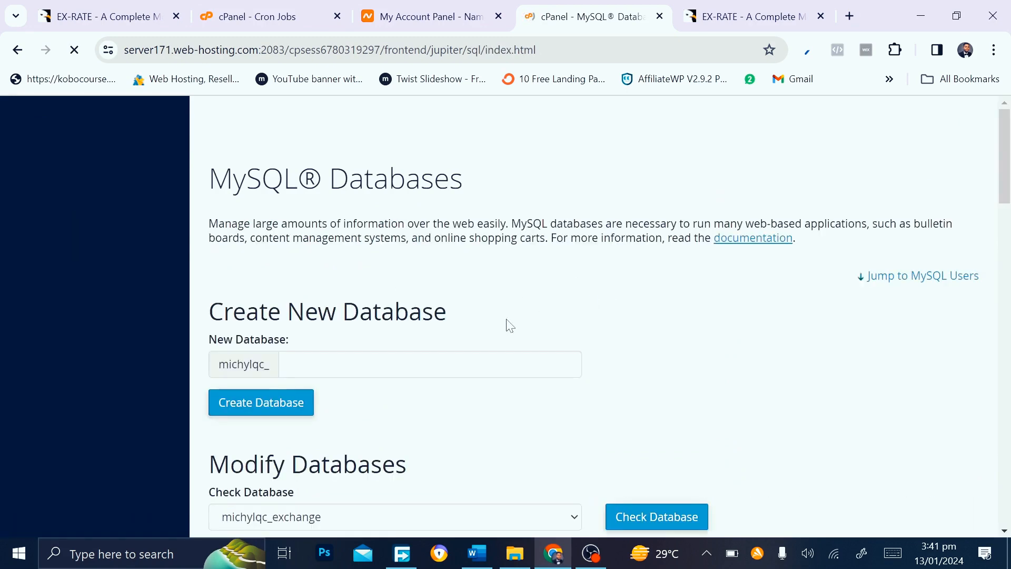
Add MySQL user 'exchange' with a generated strong password and assign it to the exchange database
scroll(509, 325, down, 15)
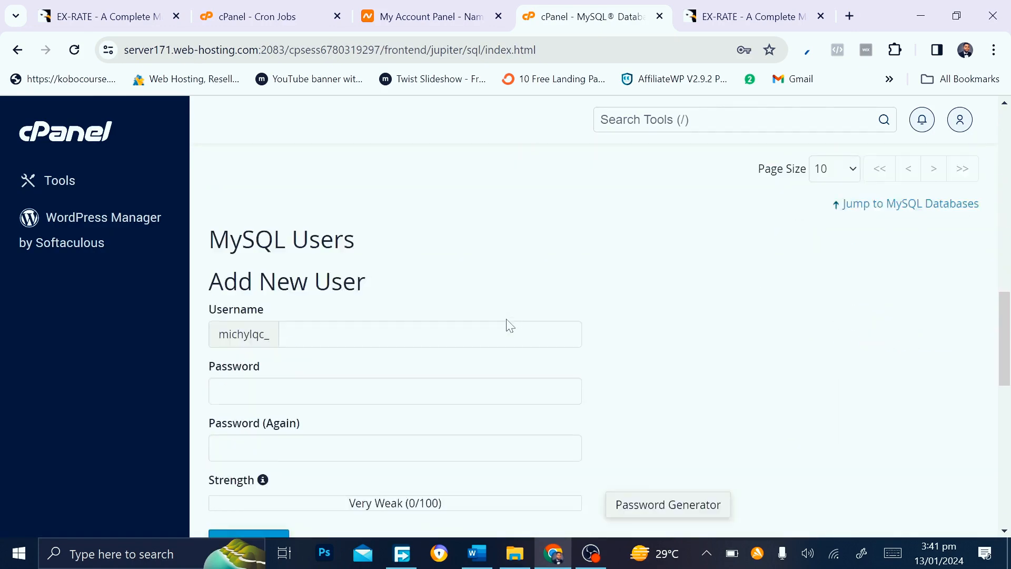
click(374, 291)
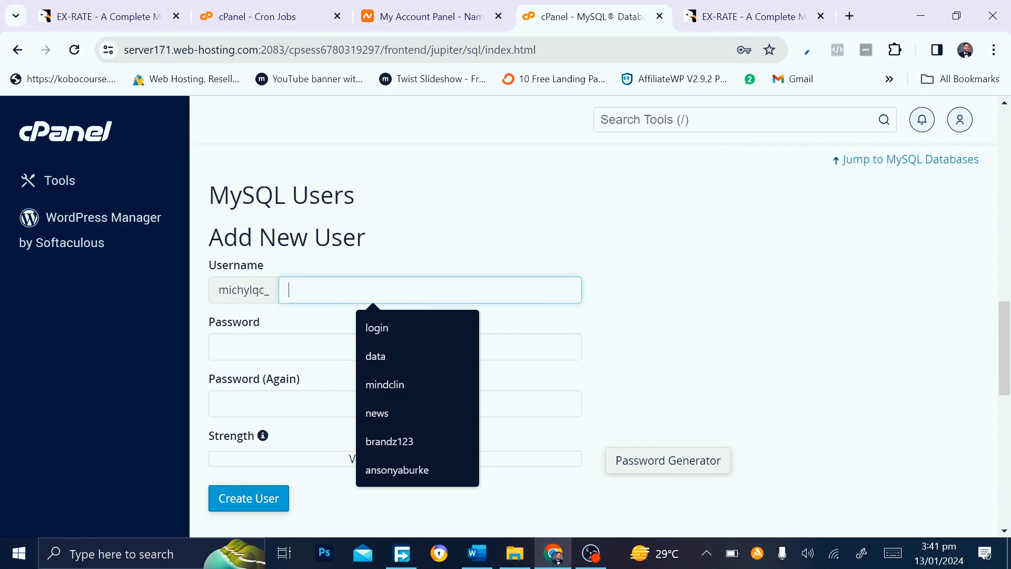
text(exchange)
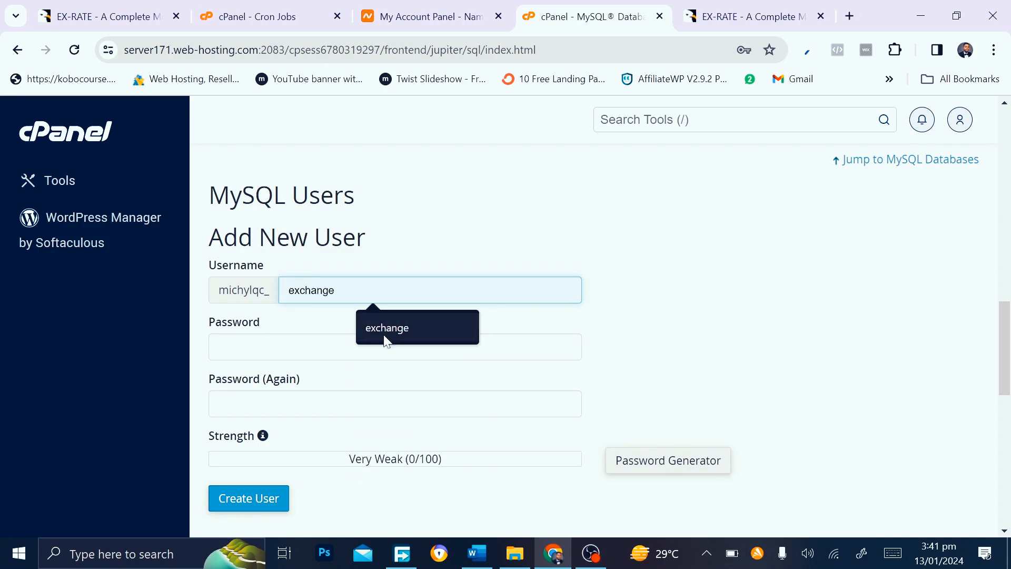
click(387, 328)
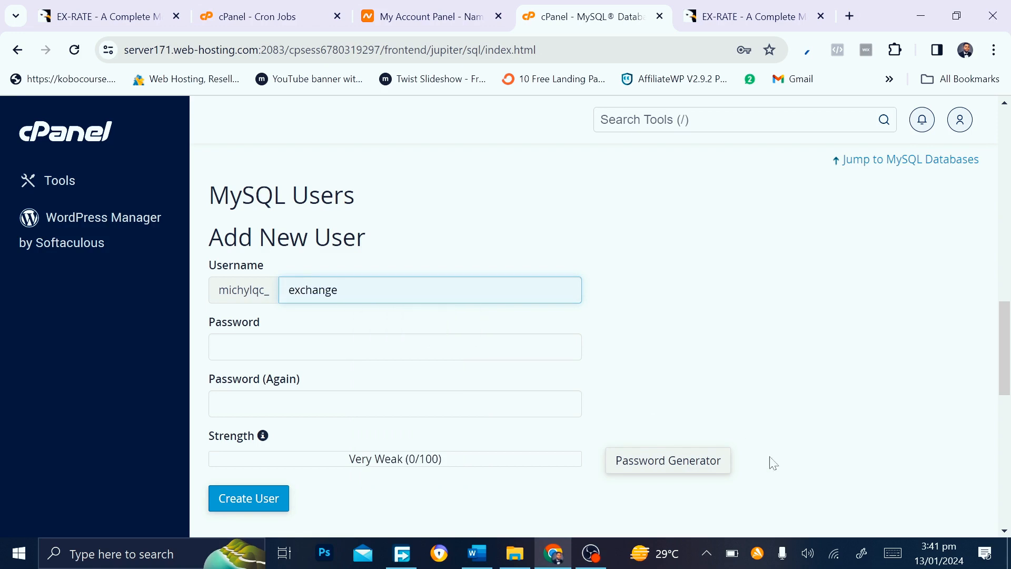
click(688, 461)
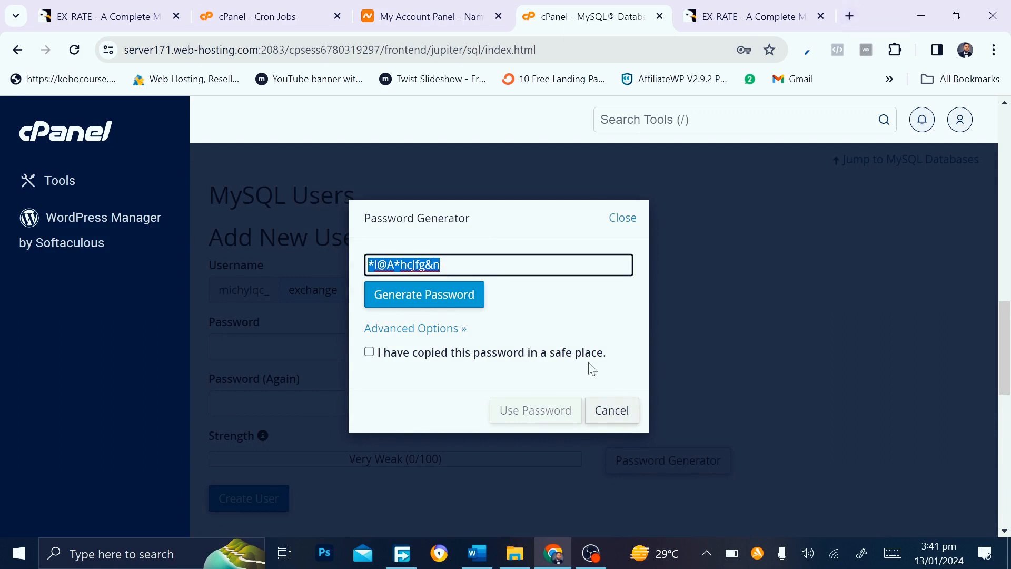
click(369, 352)
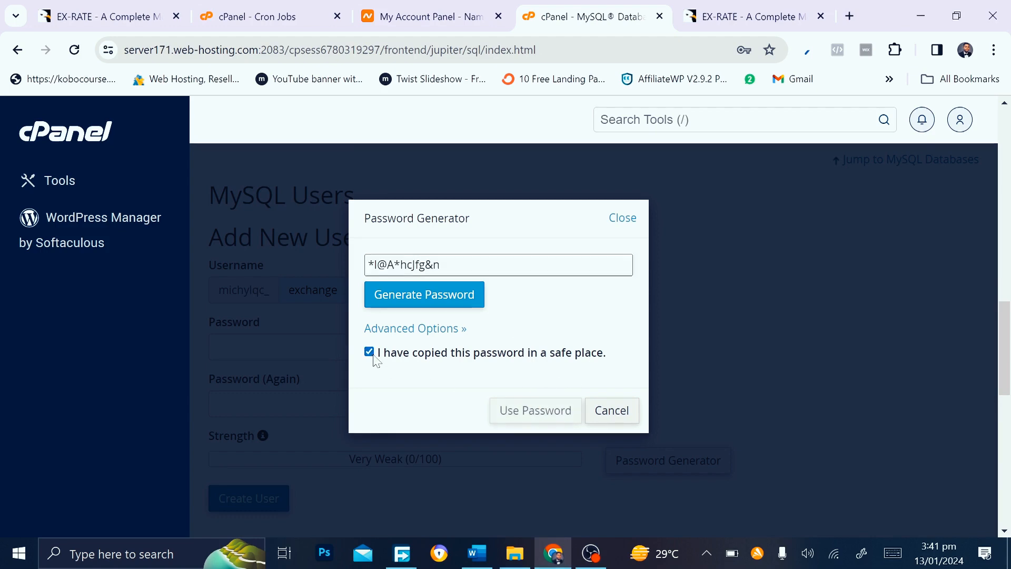
click(546, 410)
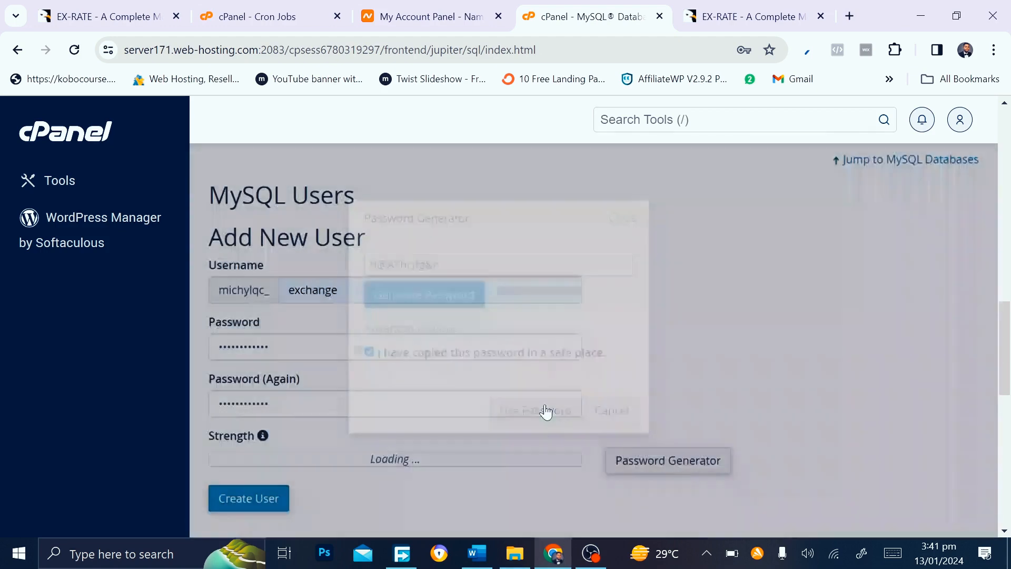
click(263, 506)
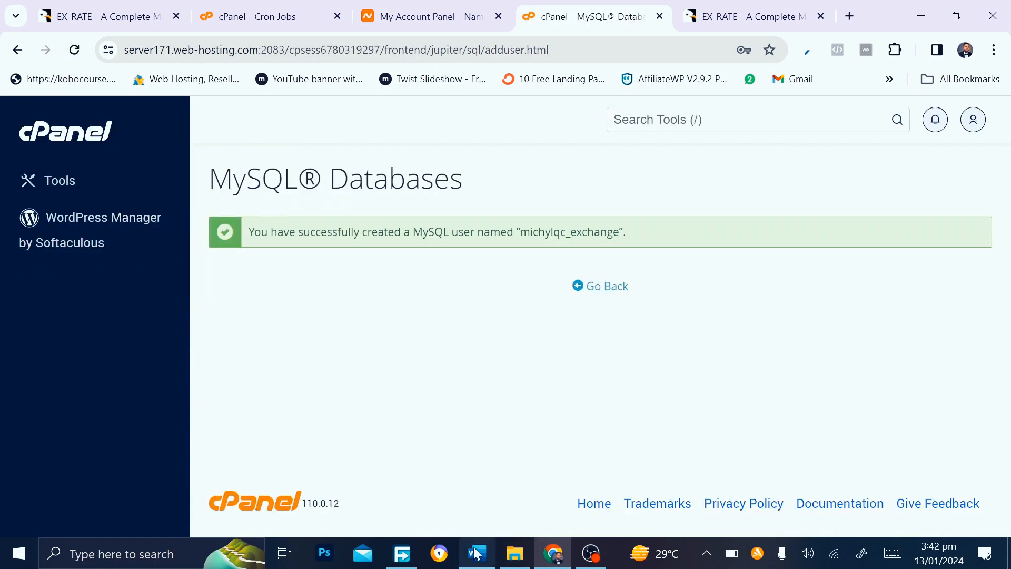
key(alt+Left)
click(229, 319)
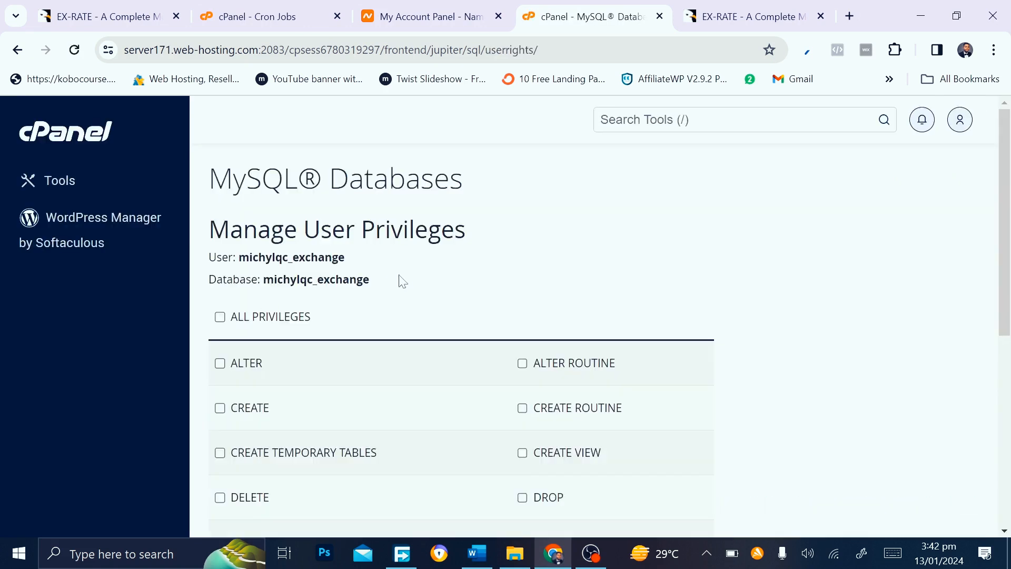
Give michylqc_exchange ALL PRIVILEGES on the michylqc_exchange database and save the changes
click(221, 318)
scroll(222, 324, down, 7)
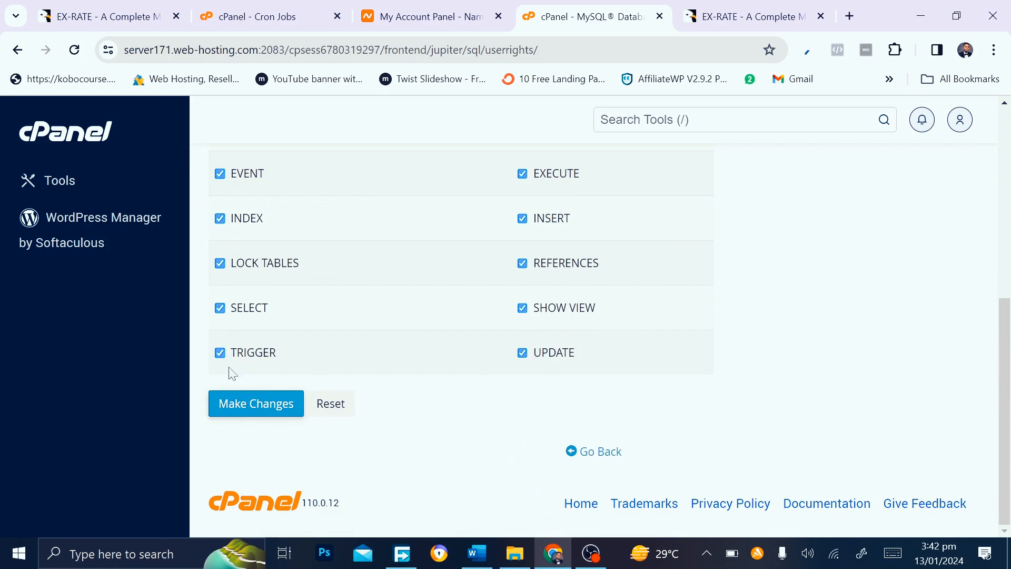
click(255, 403)
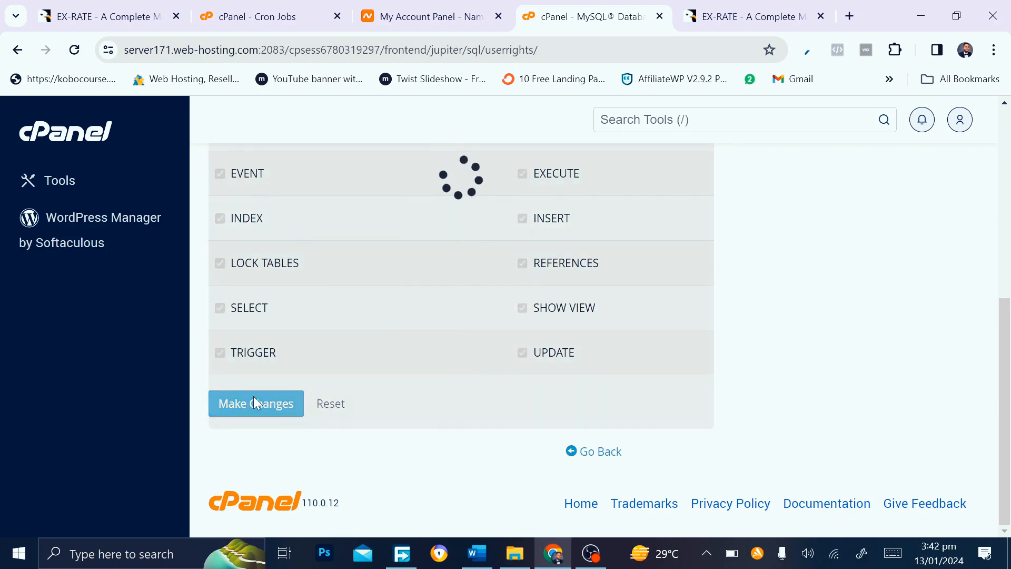
scroll(452, 320, up, 6)
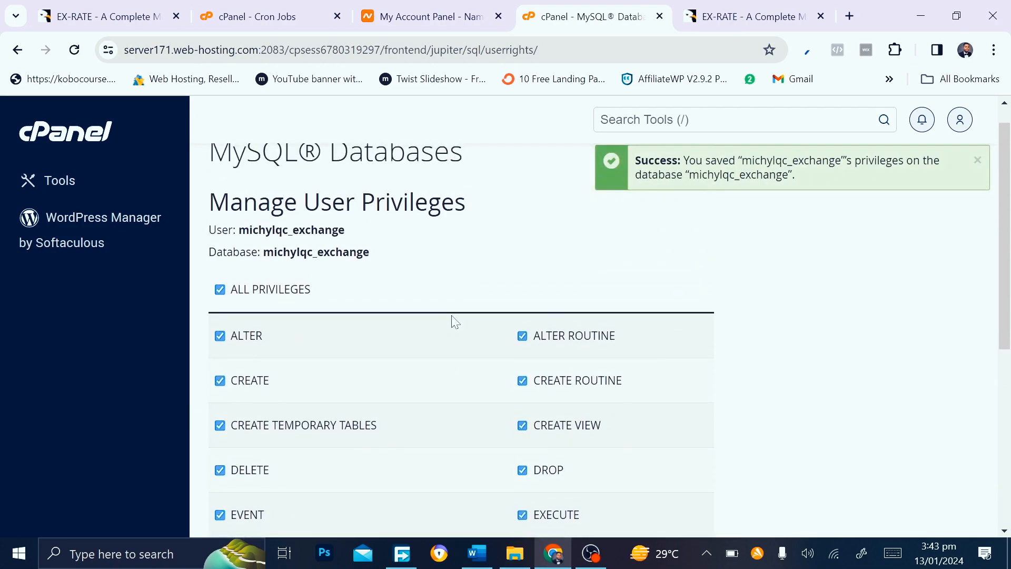
click(634, 122)
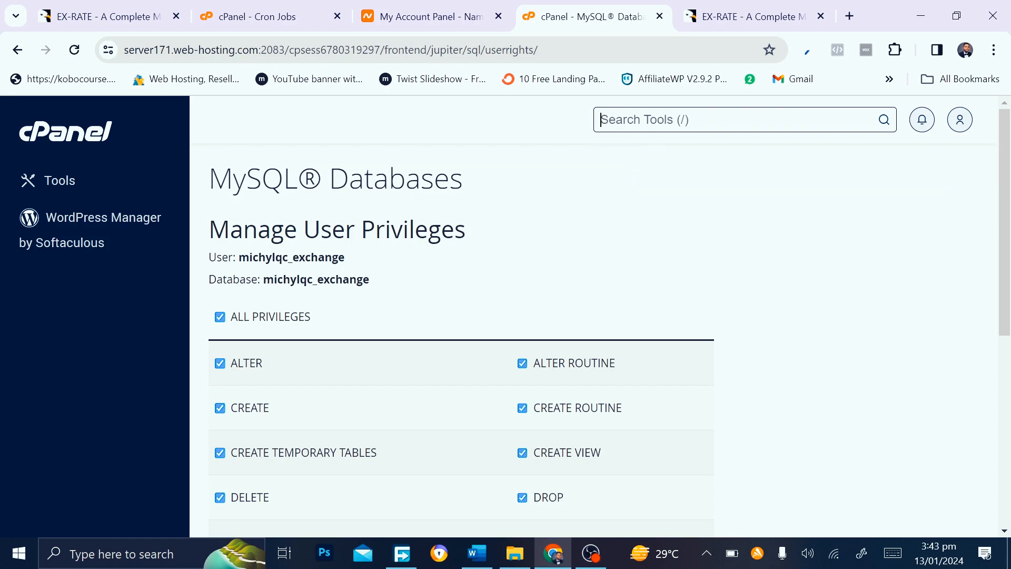
Search cPanel tools for 'PHP' and launch phpMyAdmin
text(PHP)
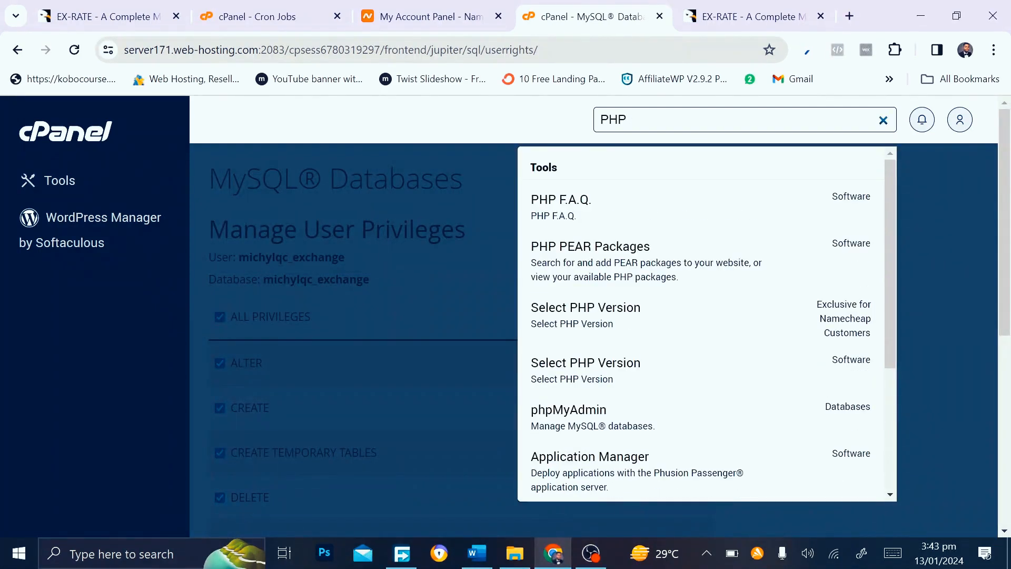
click(565, 420)
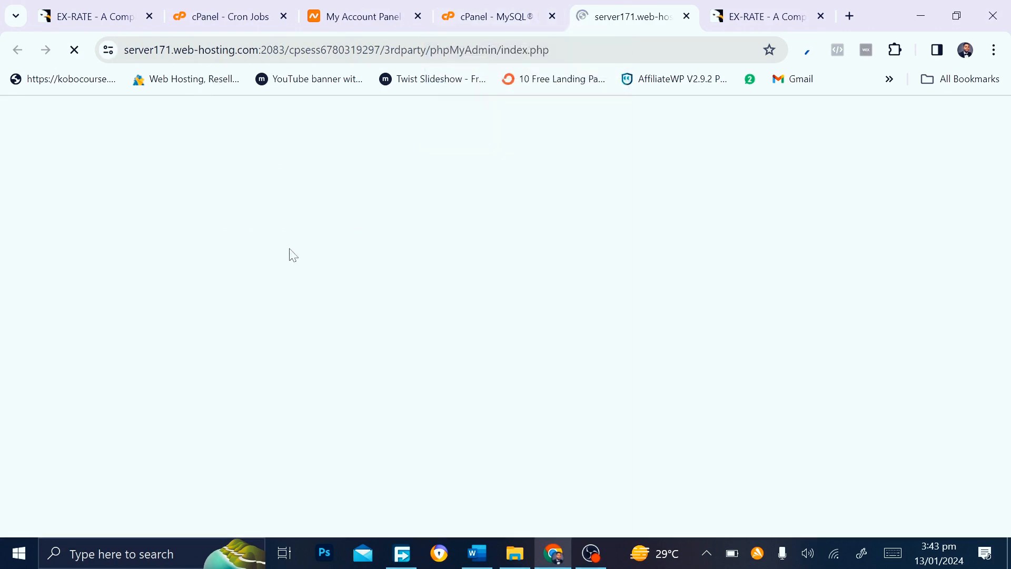
Back on the cPanel tab, open Select PHP Version to view the PHP 7.4 extensions
click(495, 9)
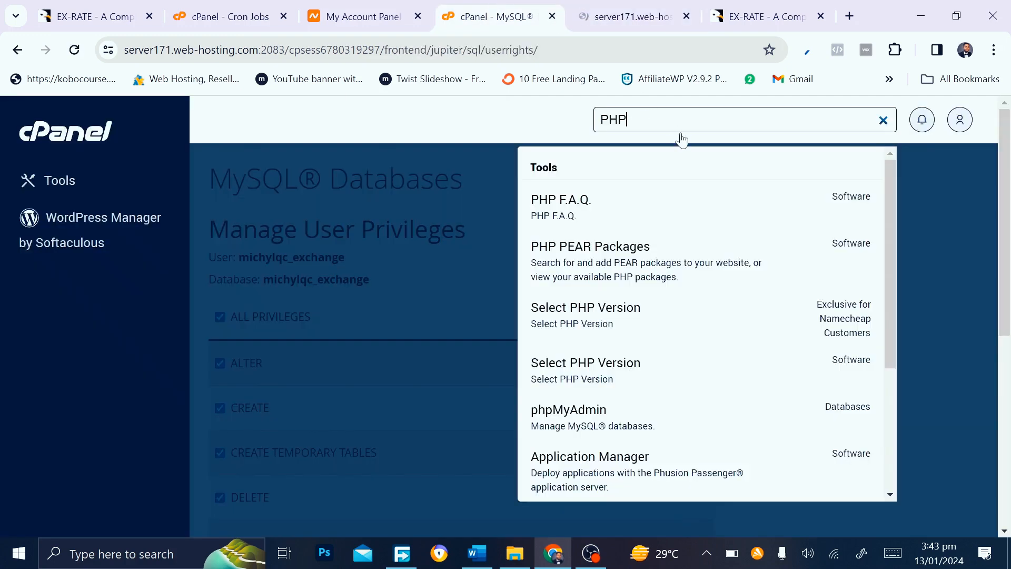
click(554, 316)
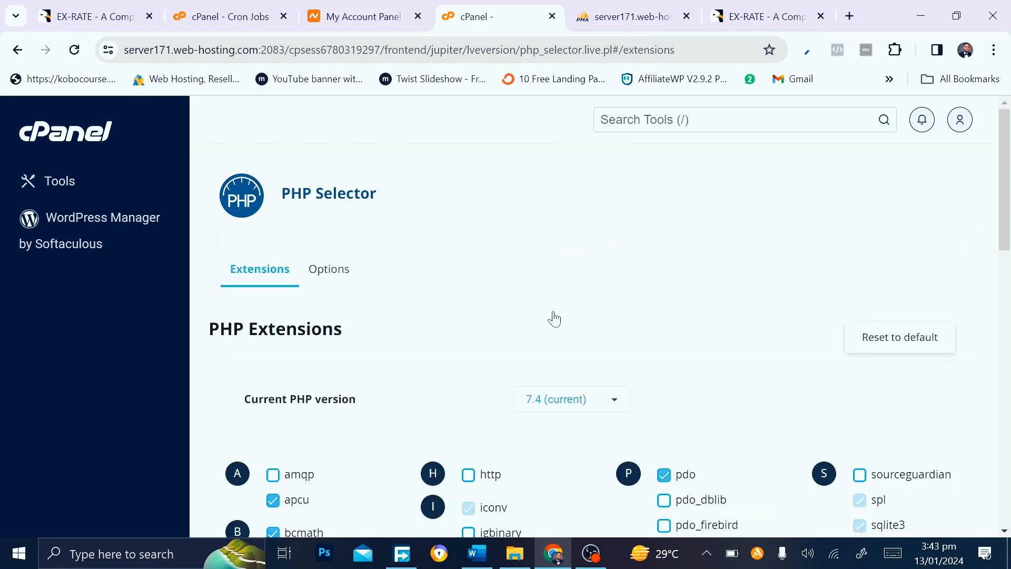
Try PHP version 7.3, revert to 7.4 (current), then go to the phpMyAdmin tab
scroll(573, 327, down, 3)
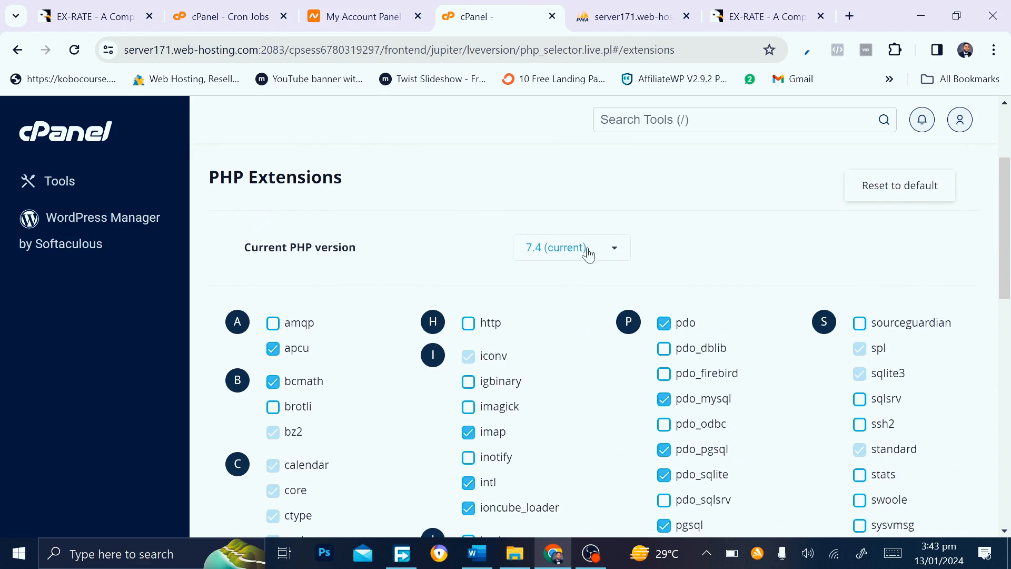
click(588, 255)
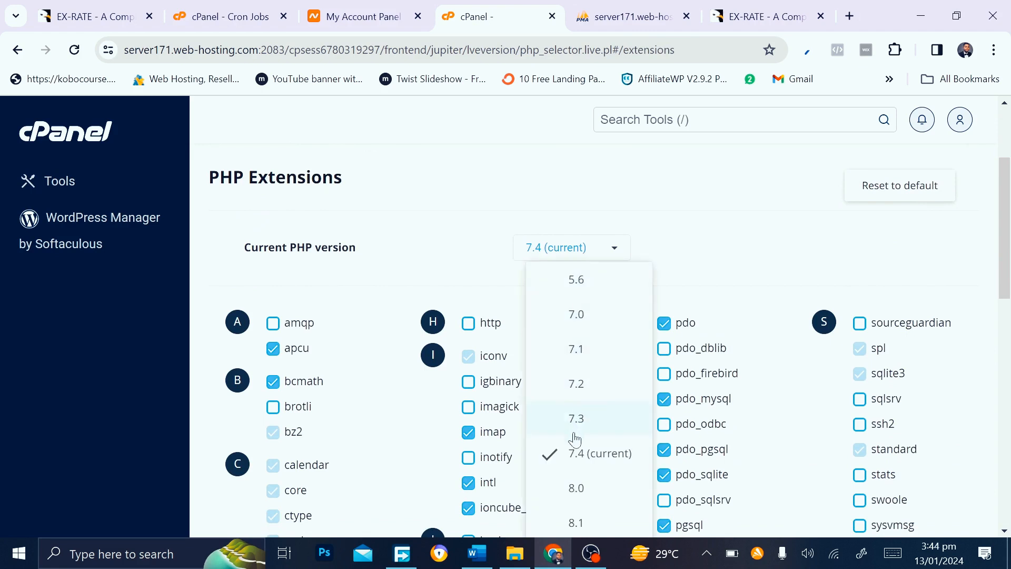
scroll(575, 495, down, 2)
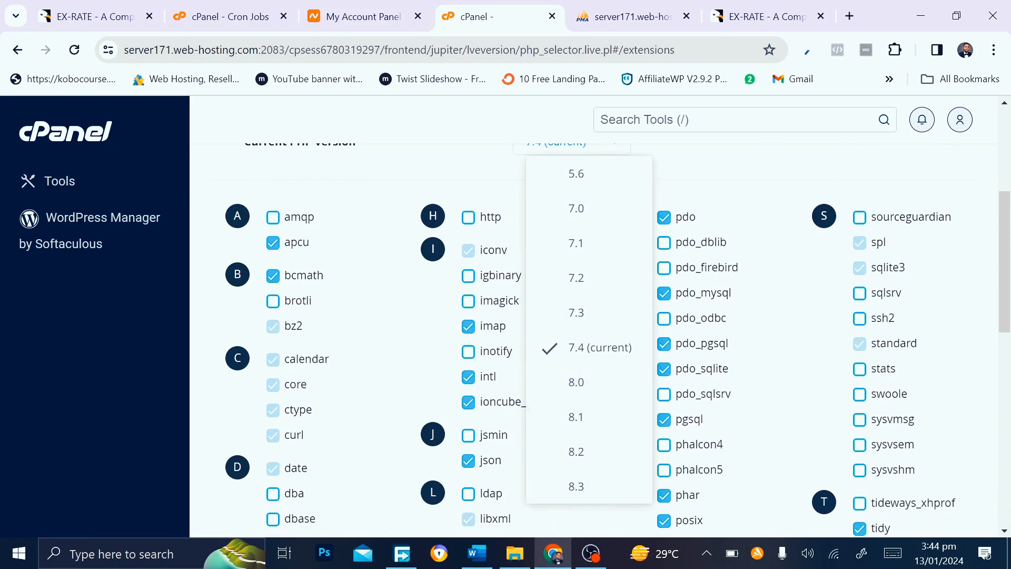
click(598, 350)
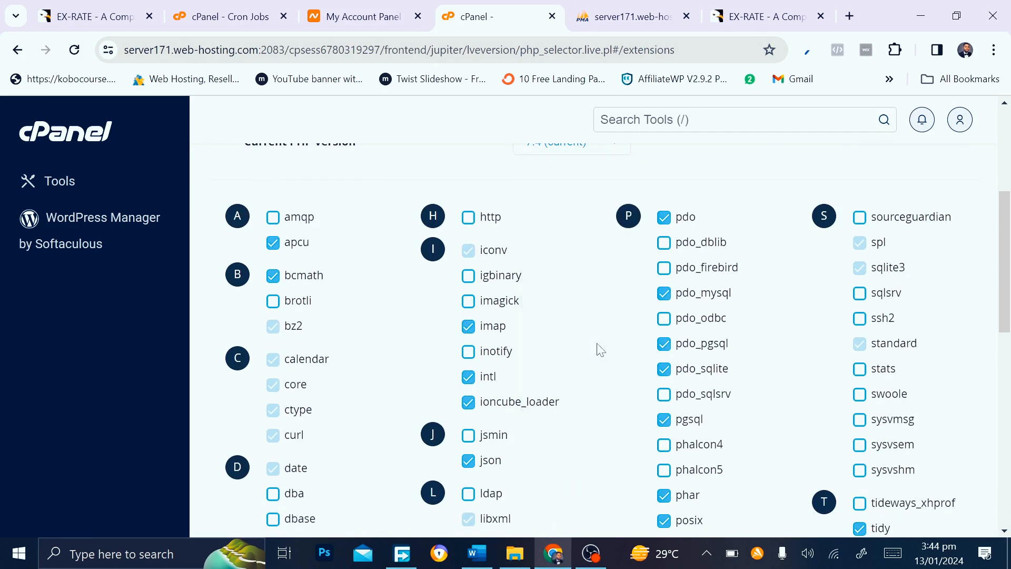
scroll(599, 350, up, 3)
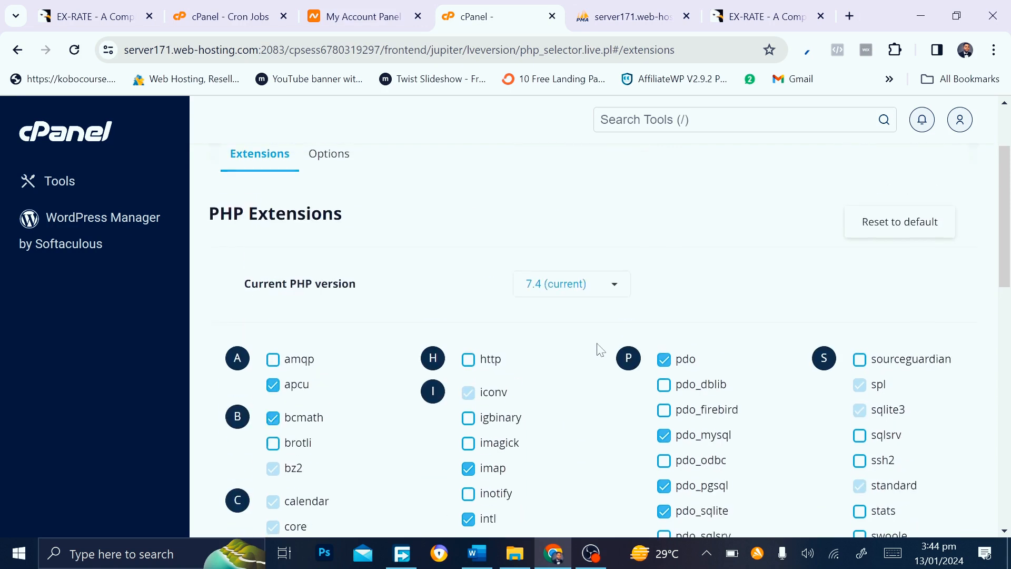
click(614, 290)
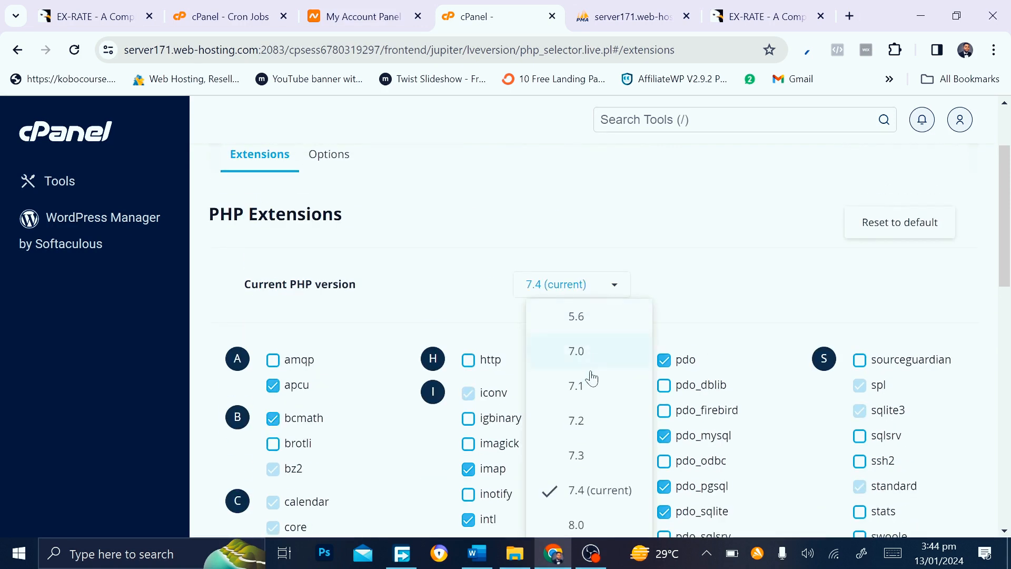
click(577, 456)
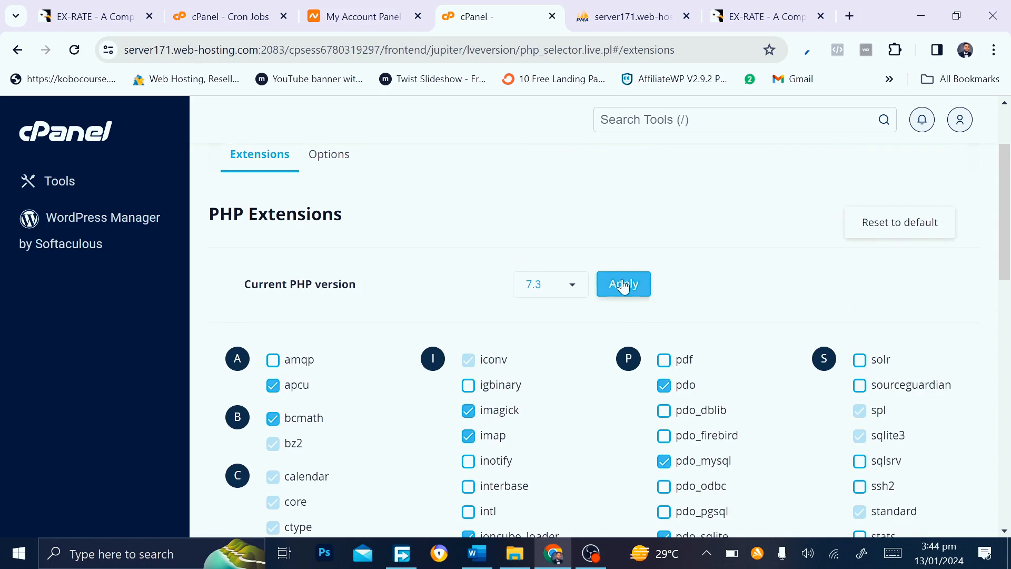
click(574, 290)
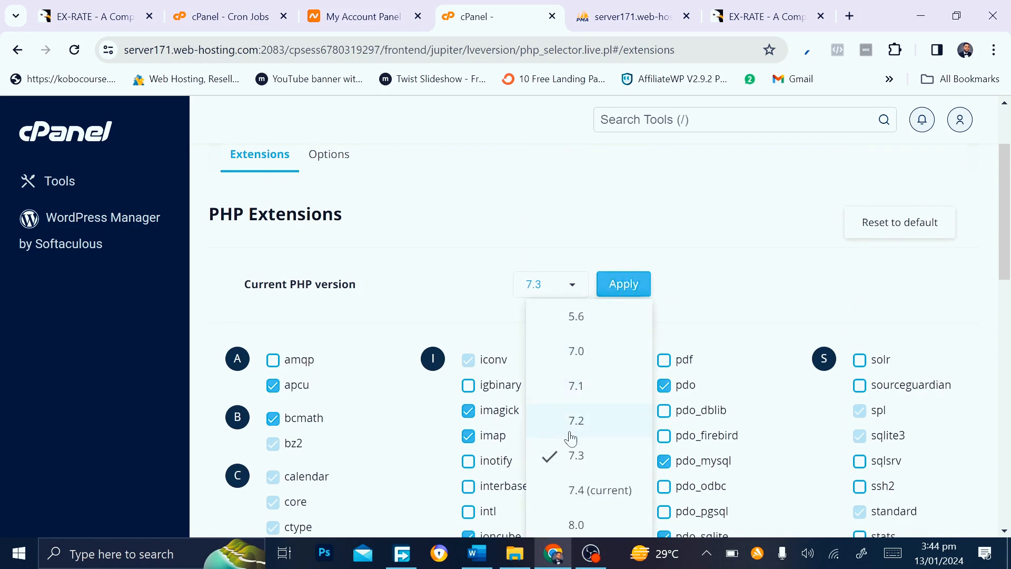
click(573, 490)
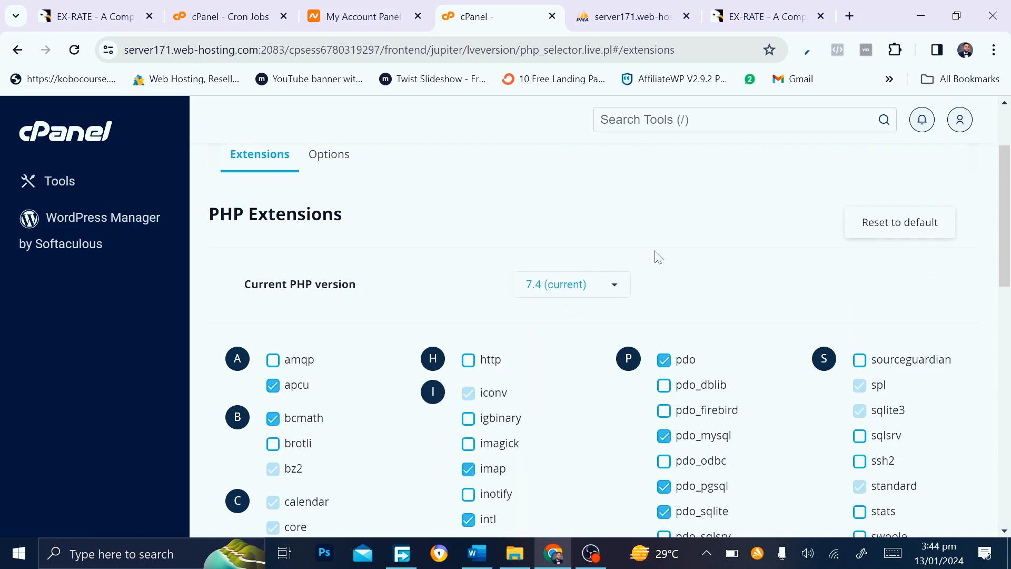
click(664, 7)
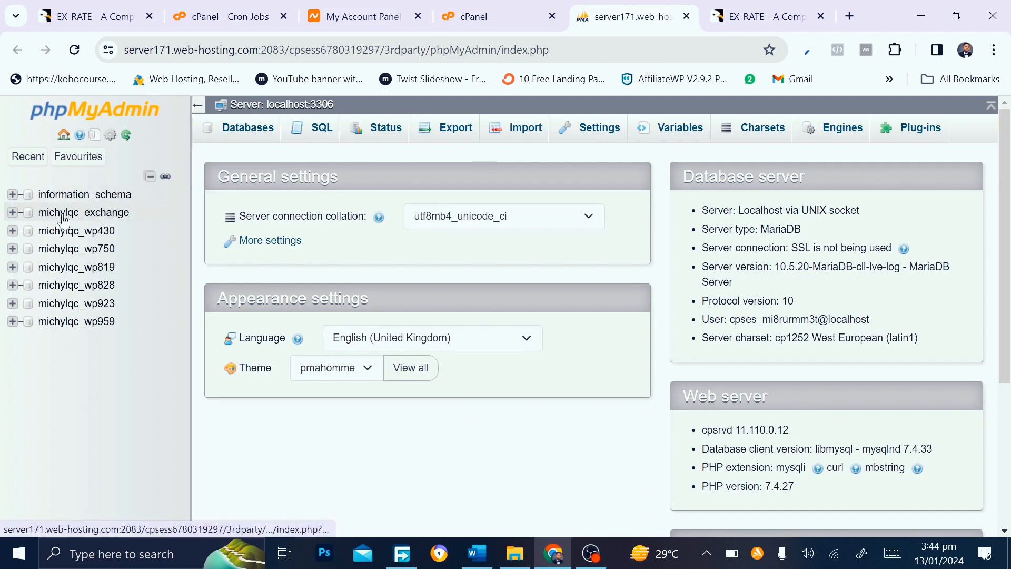
Select the michylqc_exchange database and open its Import page
click(96, 216)
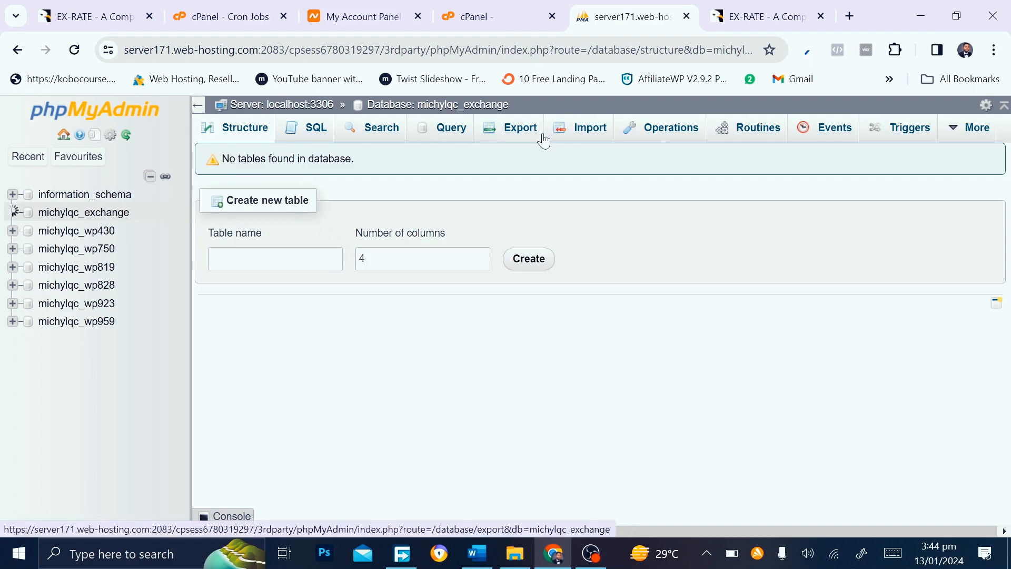
click(602, 132)
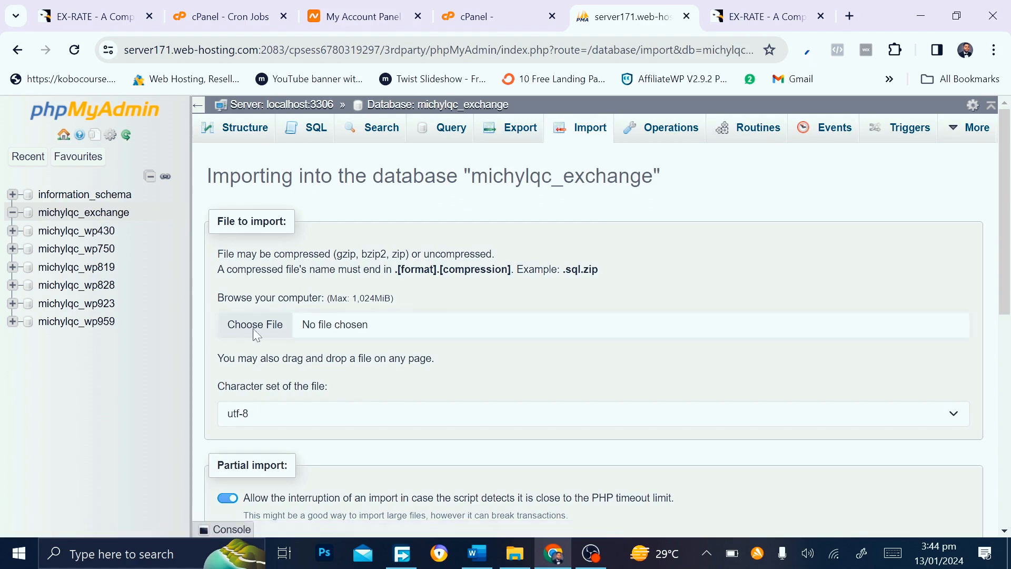
Choose install.sql from the script's SQL folder and import it into michylqc_exchange
click(253, 330)
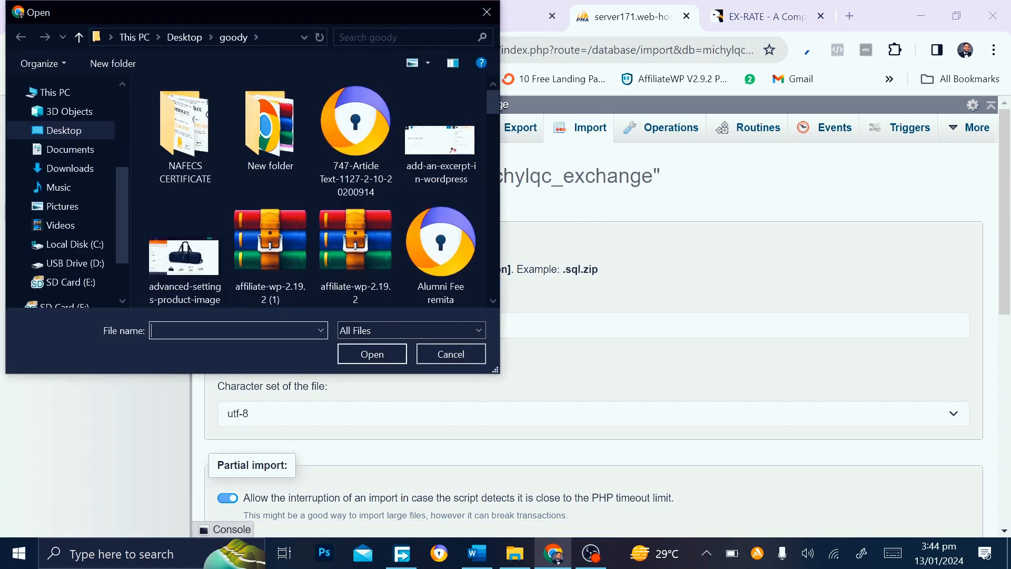
double_click(258, 140)
click(211, 131)
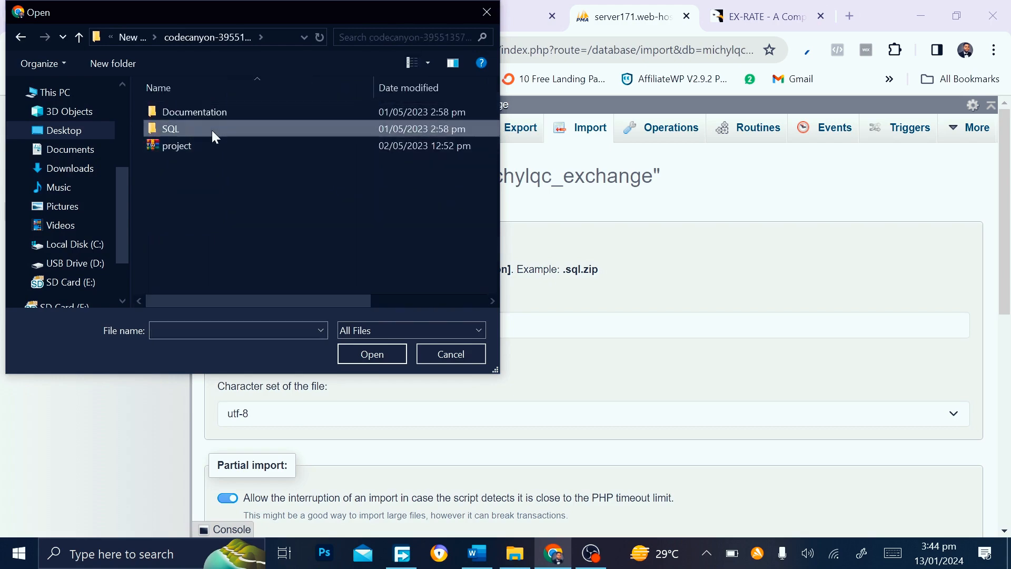
double_click(211, 131)
double_click(242, 111)
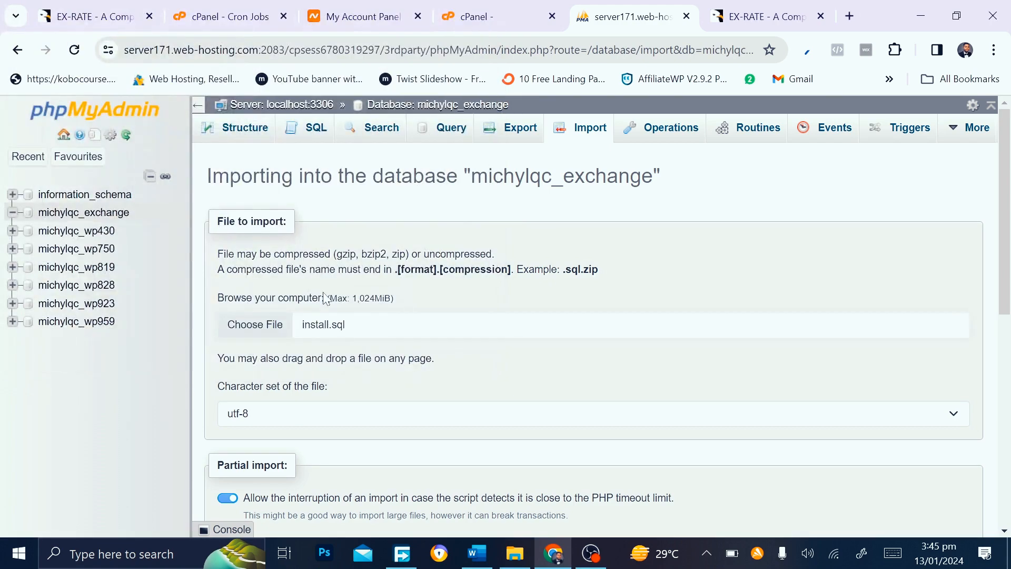
scroll(324, 298, down, 2)
scroll(305, 337, down, 1)
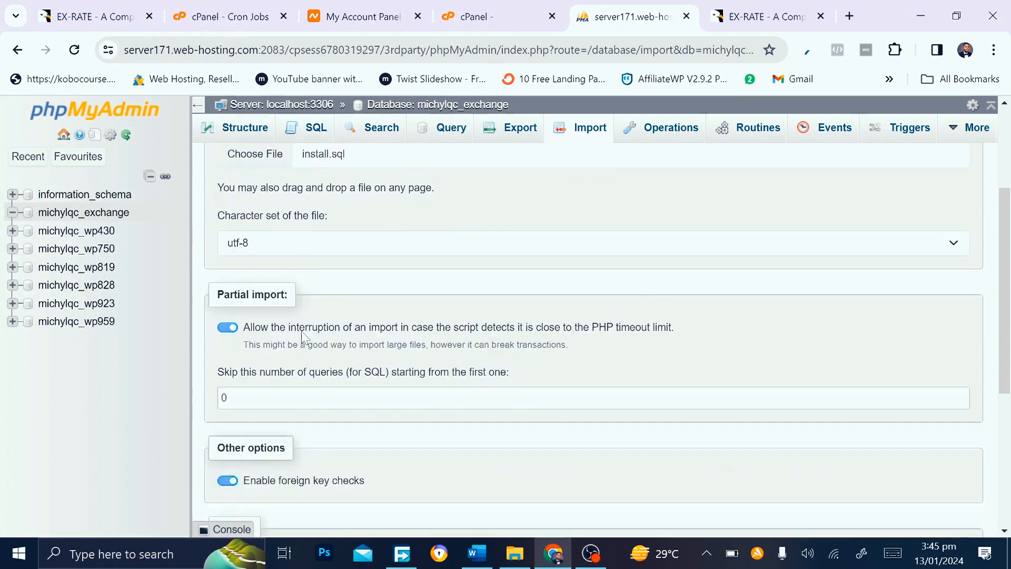
scroll(305, 337, down, 5)
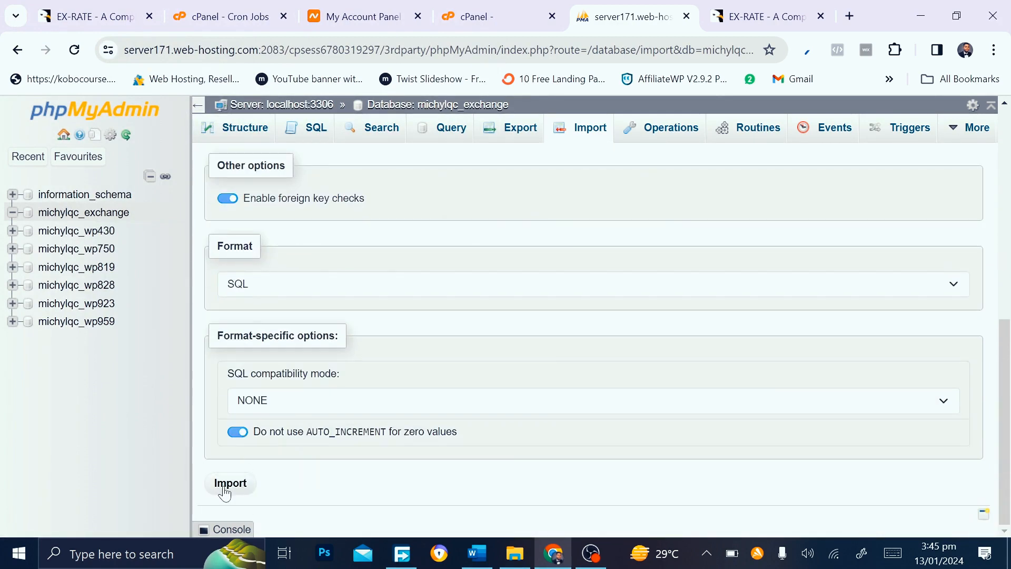
click(226, 490)
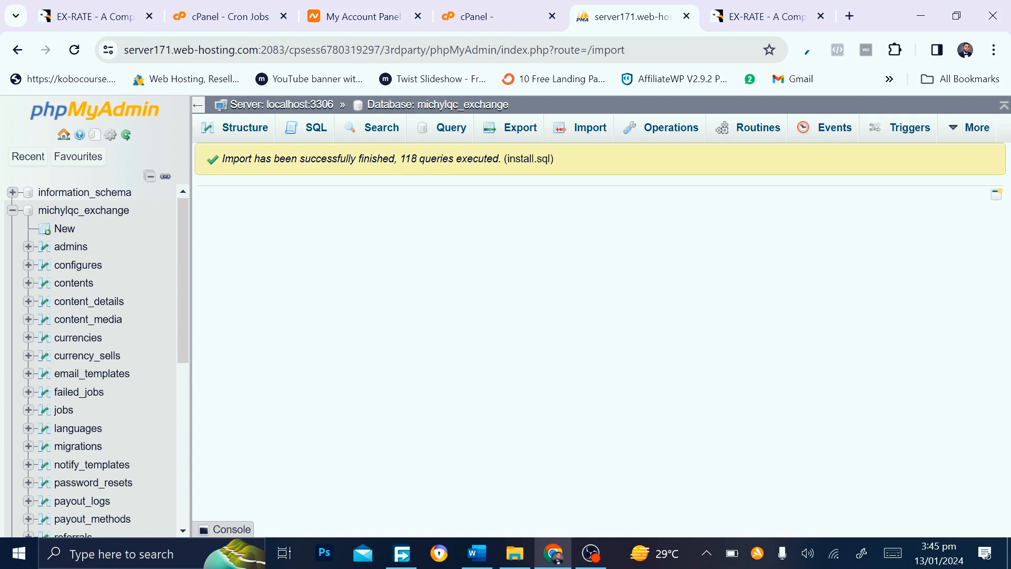
Close the Cron Jobs tab and search cPanel's tools for 'FiL' from the cPanel tab
click(477, 15)
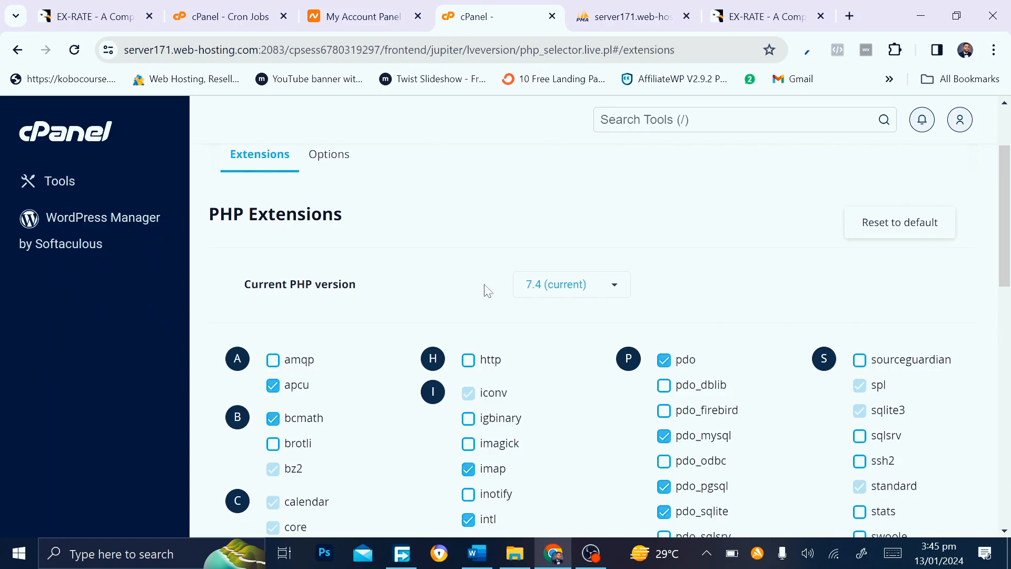
click(280, 11)
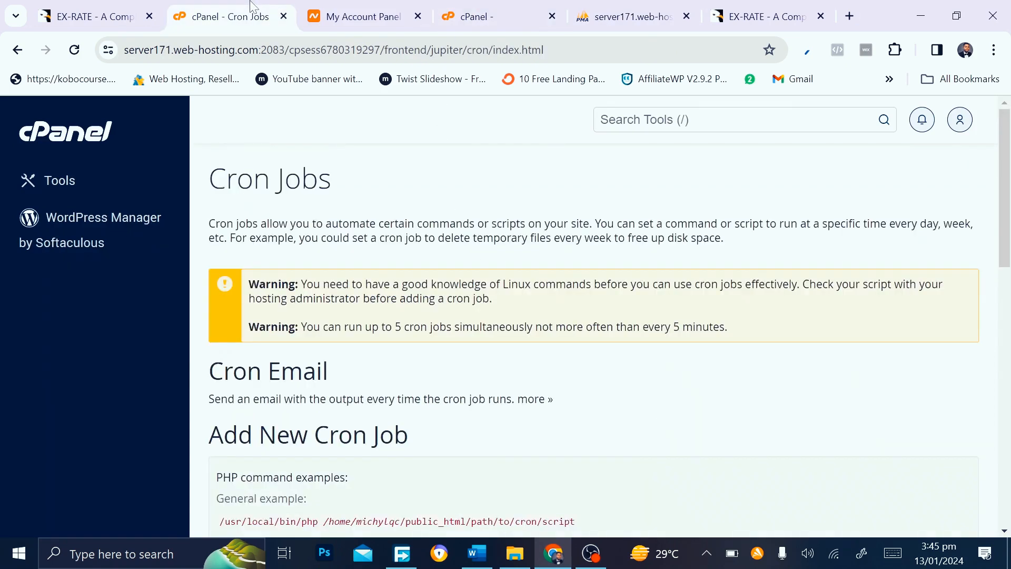
click(284, 16)
click(333, 7)
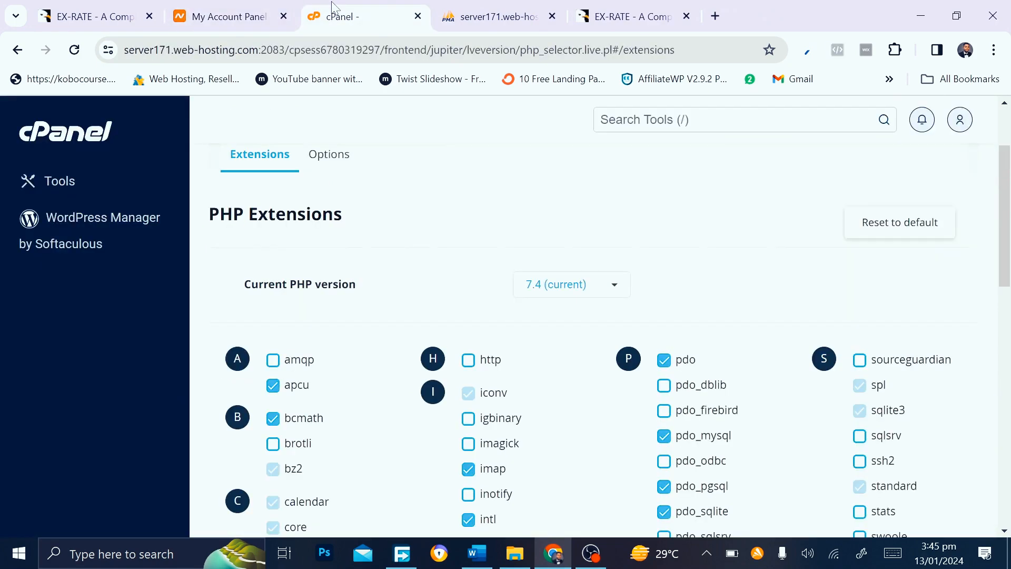
click(605, 121)
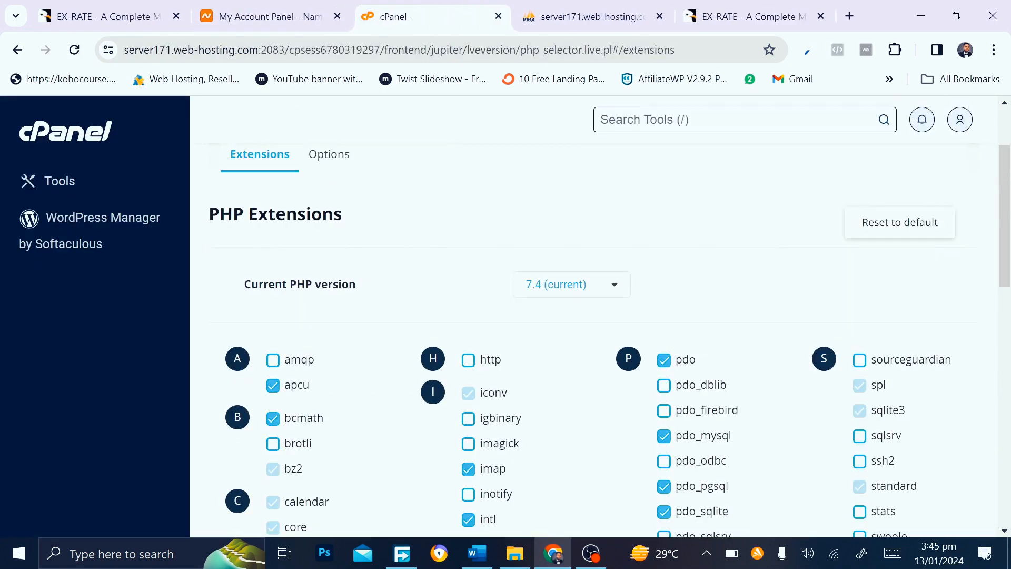
text(Fi)
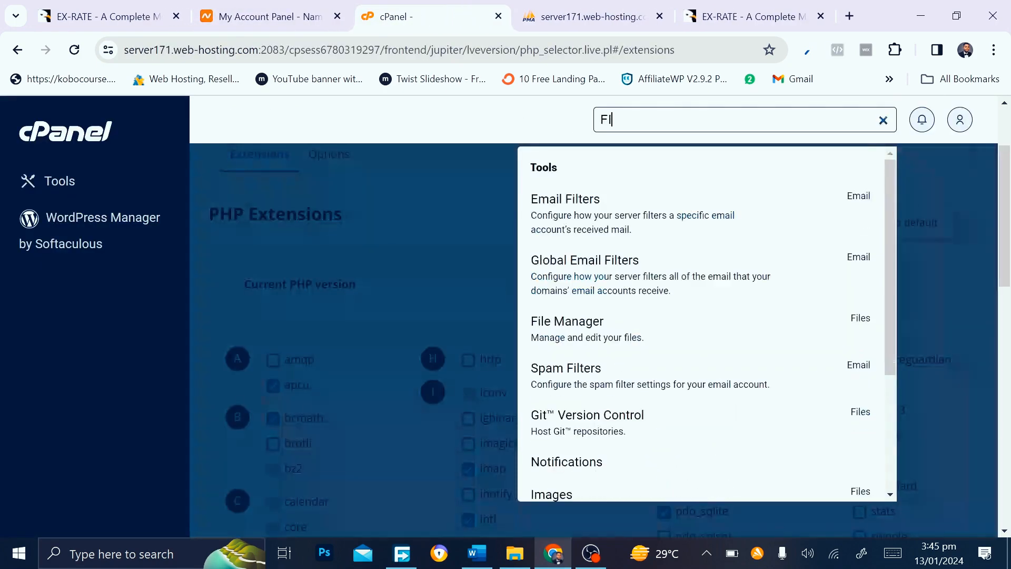
text(L)
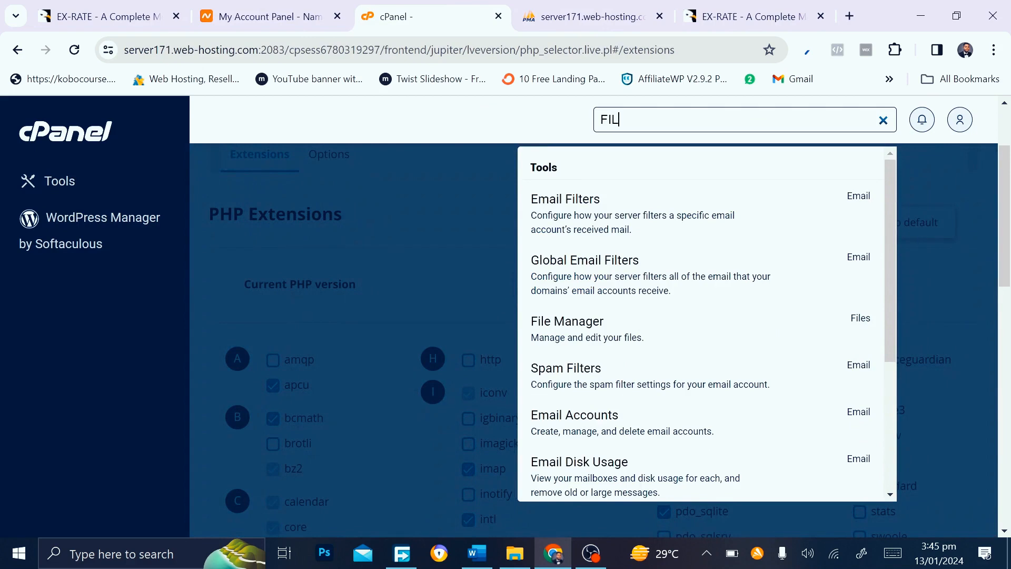
Open File Manager from the search results and scroll the home directory listing
click(561, 329)
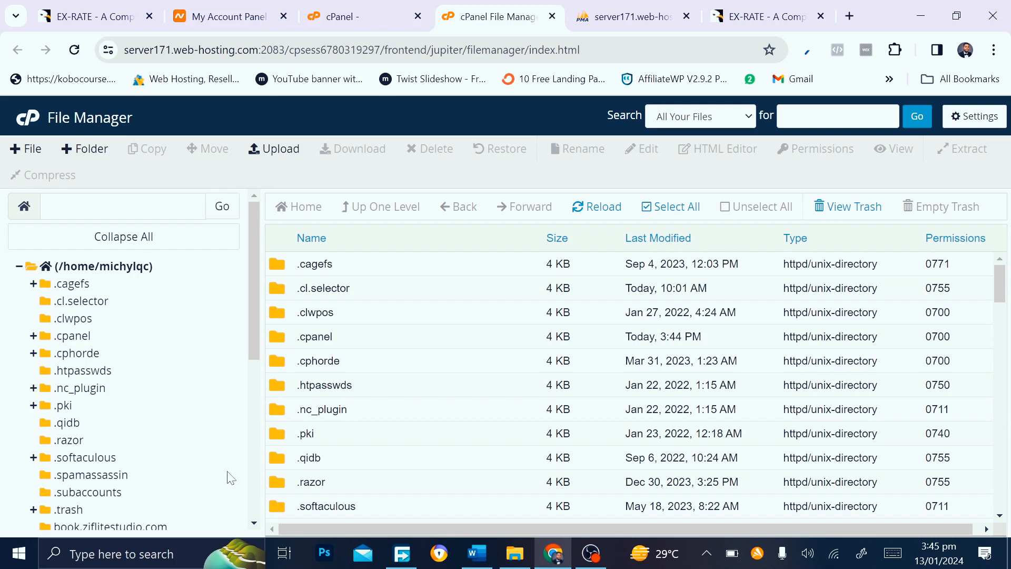
scroll(230, 478, down, 3)
scroll(231, 477, down, 2)
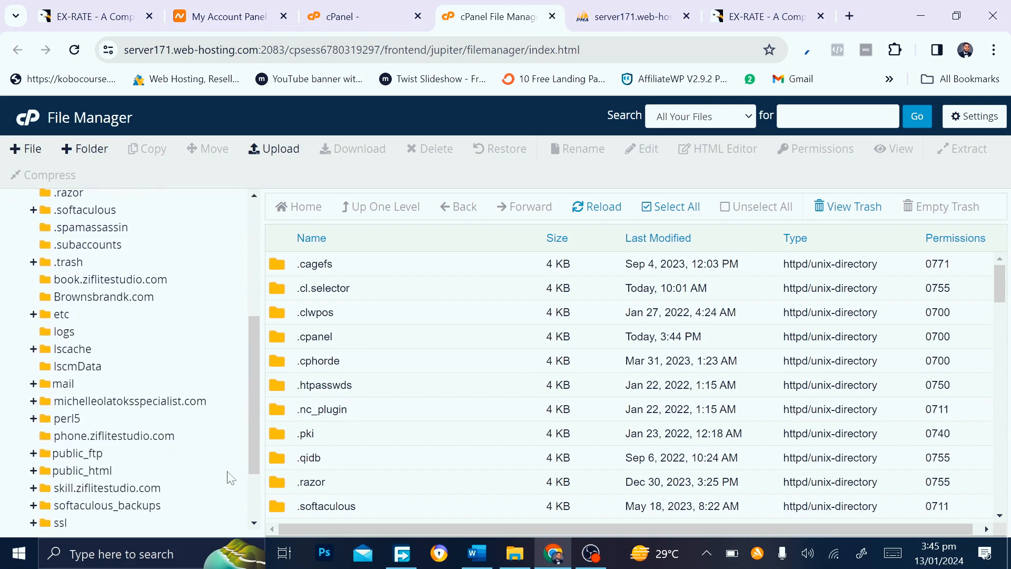
scroll(231, 478, up, 6)
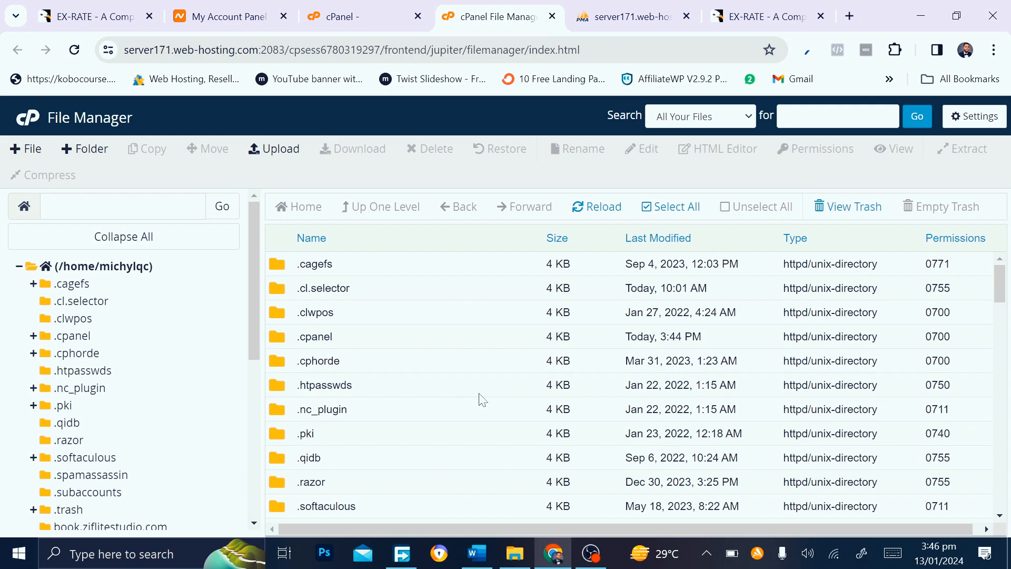
scroll(483, 401, down, 10)
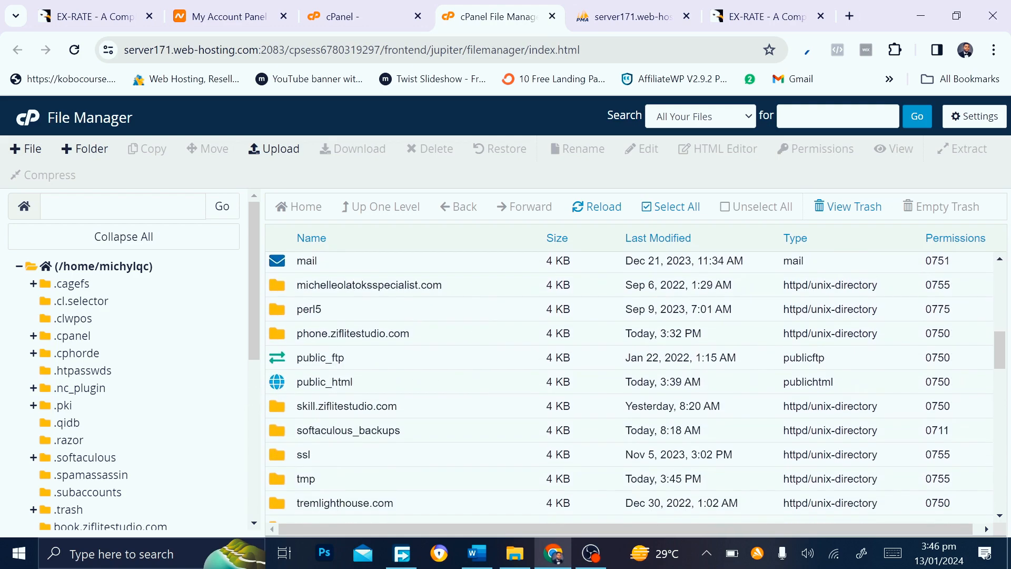
Check public_html, then return to the home directory and open the phone.ziflitestudio.com folder
click(293, 389)
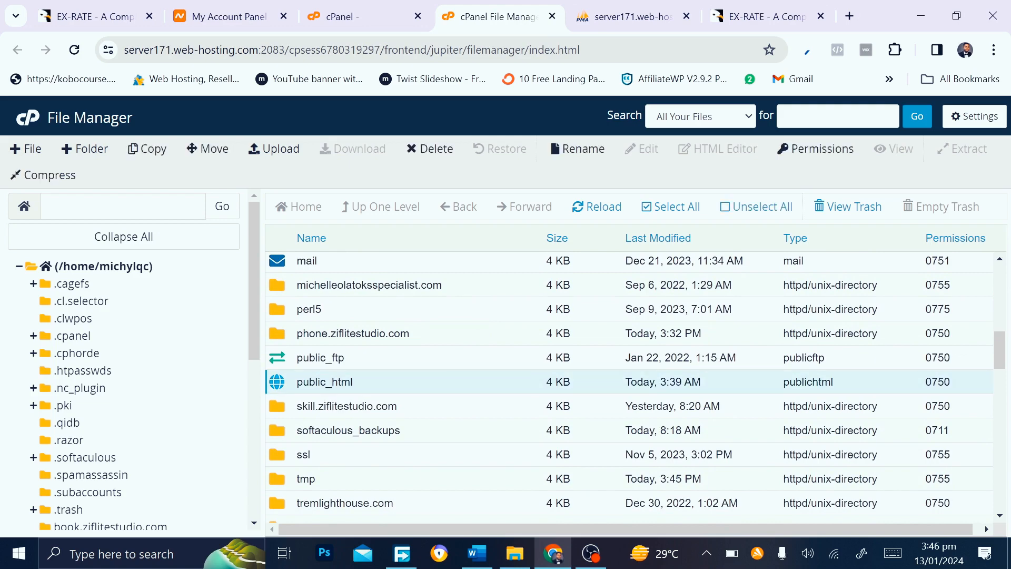
double_click(293, 389)
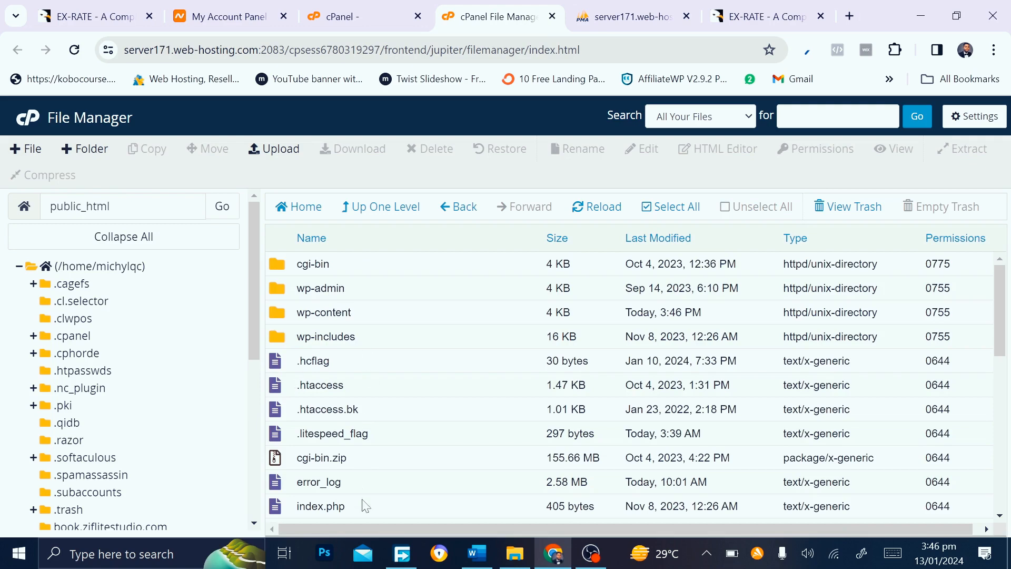
click(345, 211)
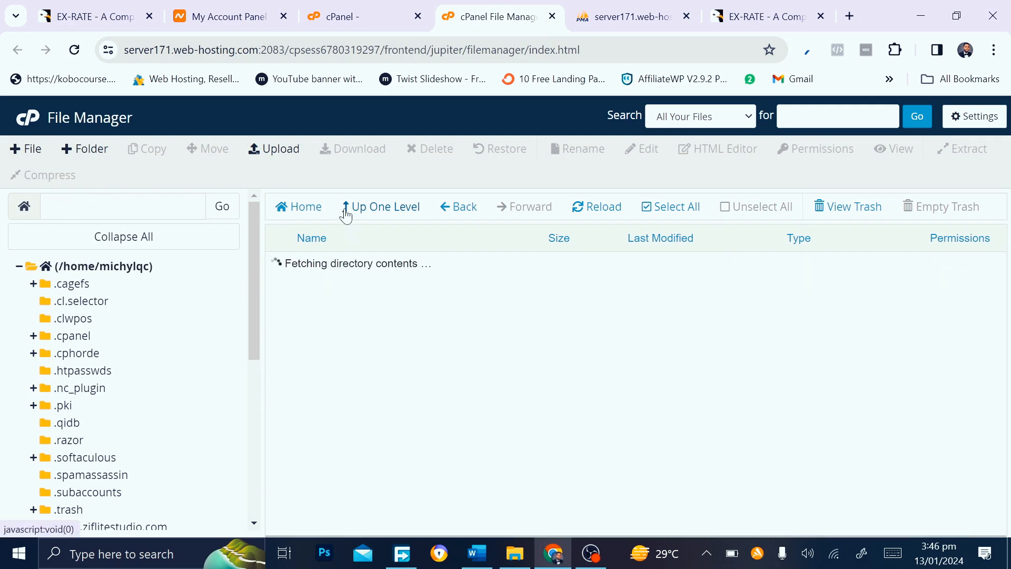
scroll(632, 388, down, 7)
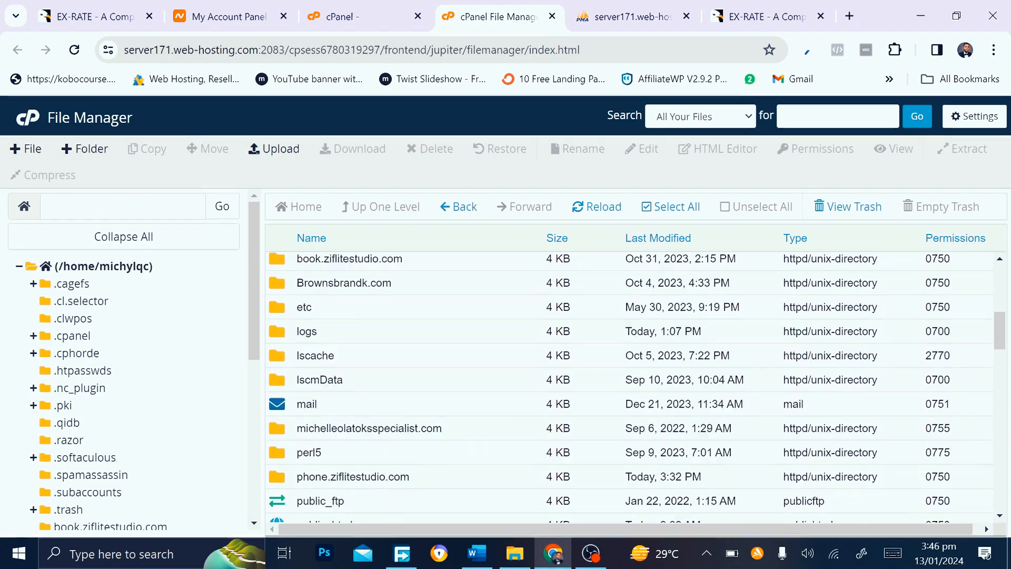
scroll(291, 306, down, 4)
click(291, 303)
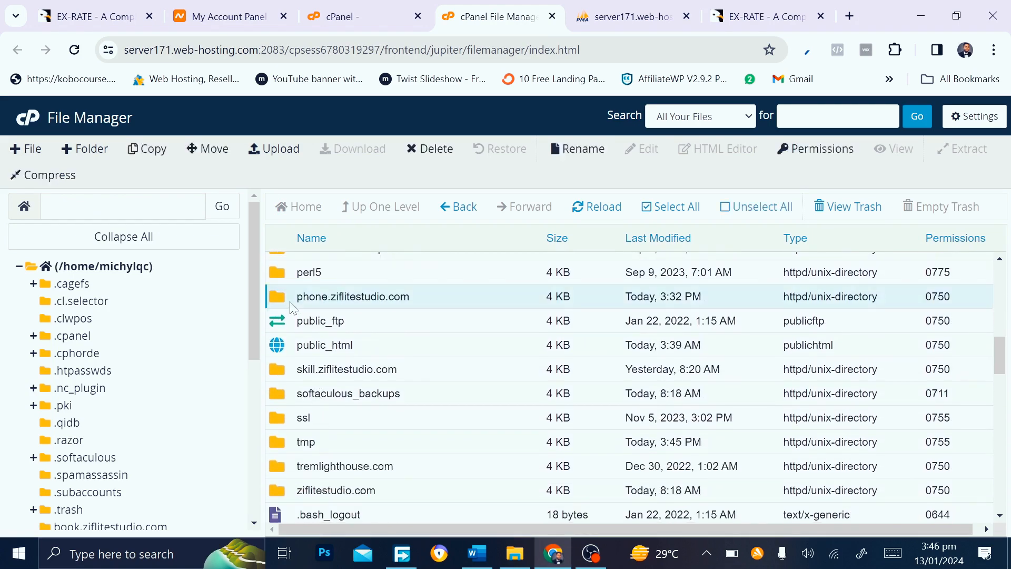
double_click(291, 305)
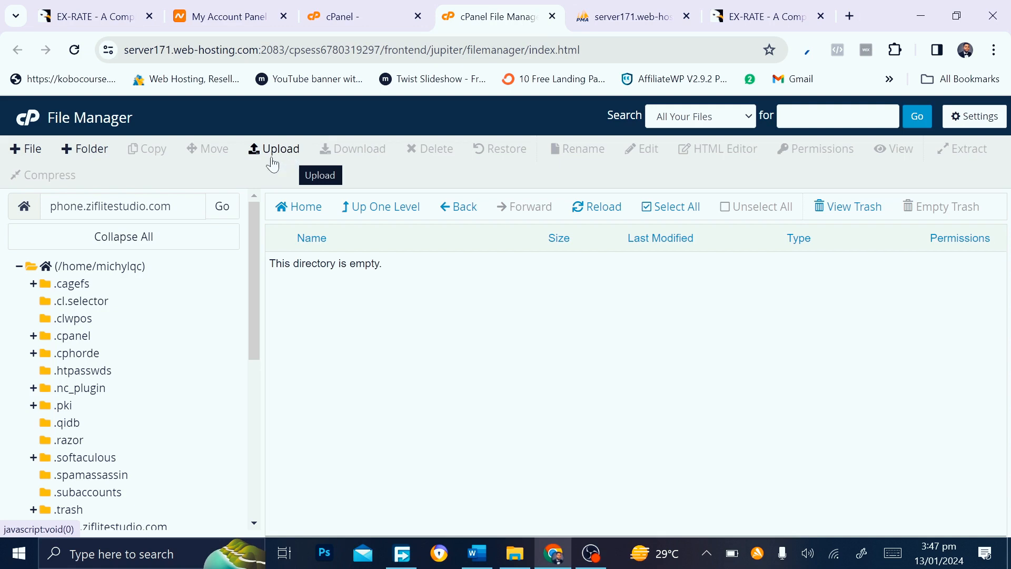
Upload project.zip (25.03 MB) from the script package folder, then return to the folder listing
click(293, 160)
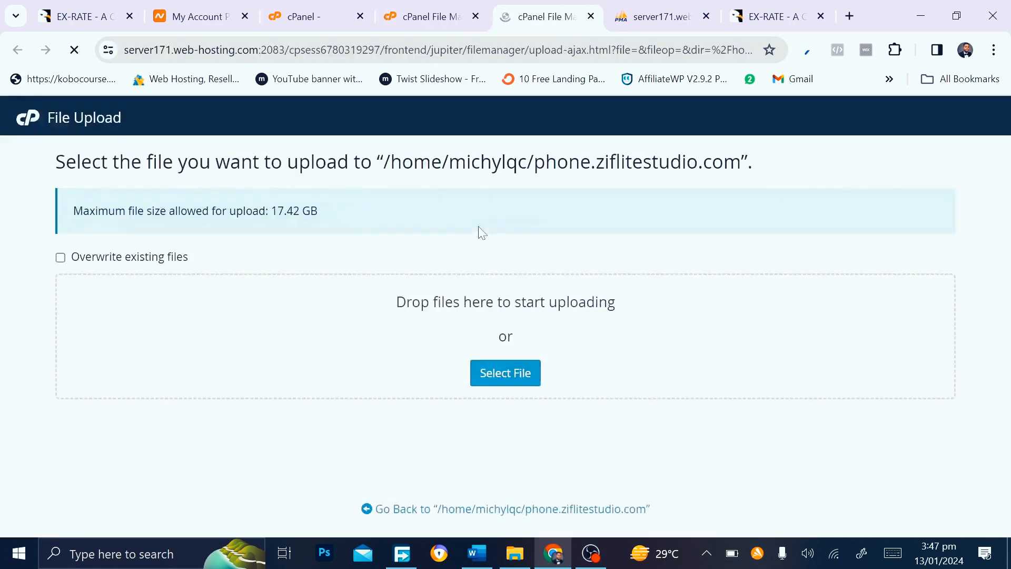
click(522, 384)
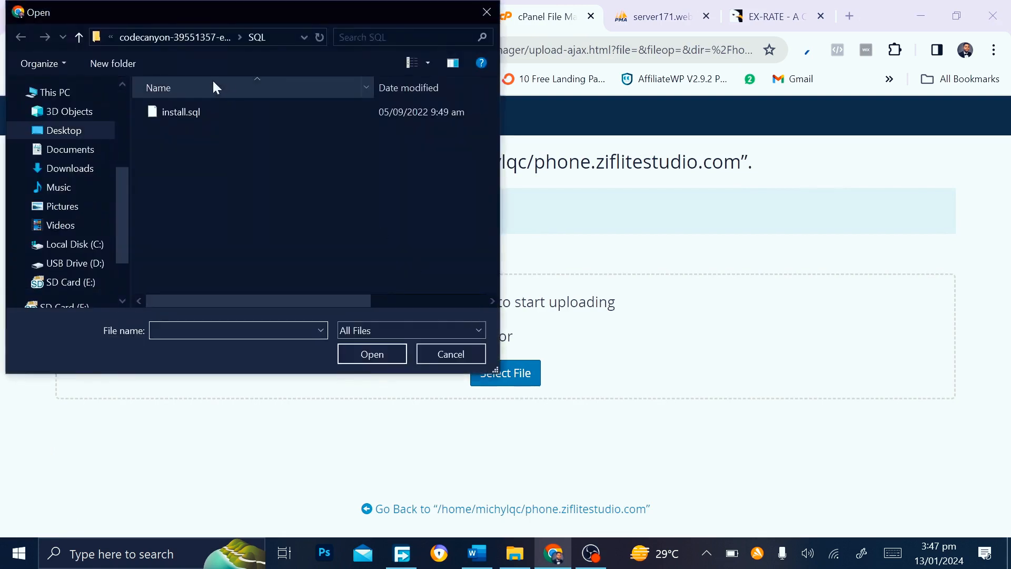
click(140, 35)
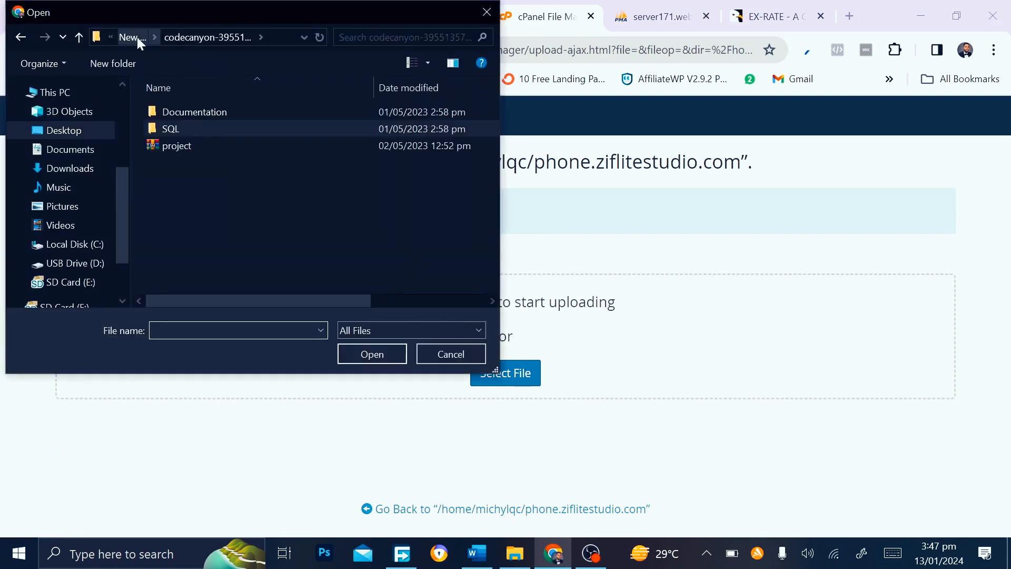
double_click(186, 147)
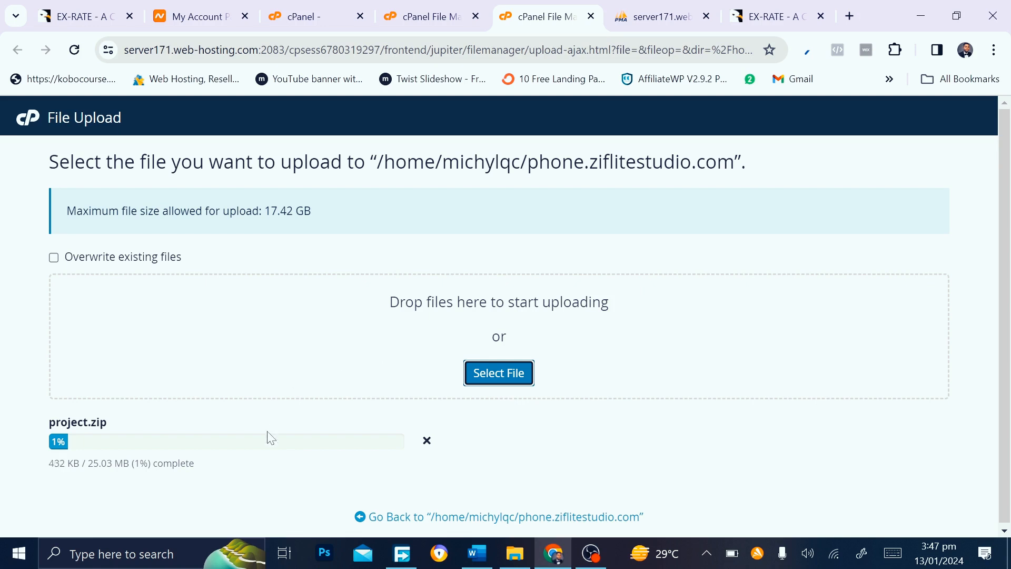
scroll(267, 438, down, 1)
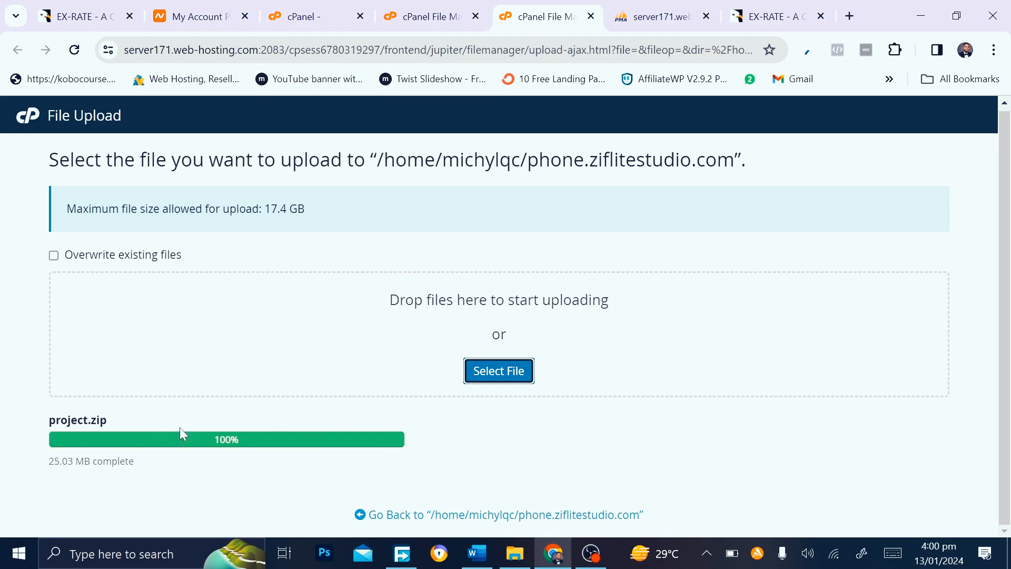
click(476, 516)
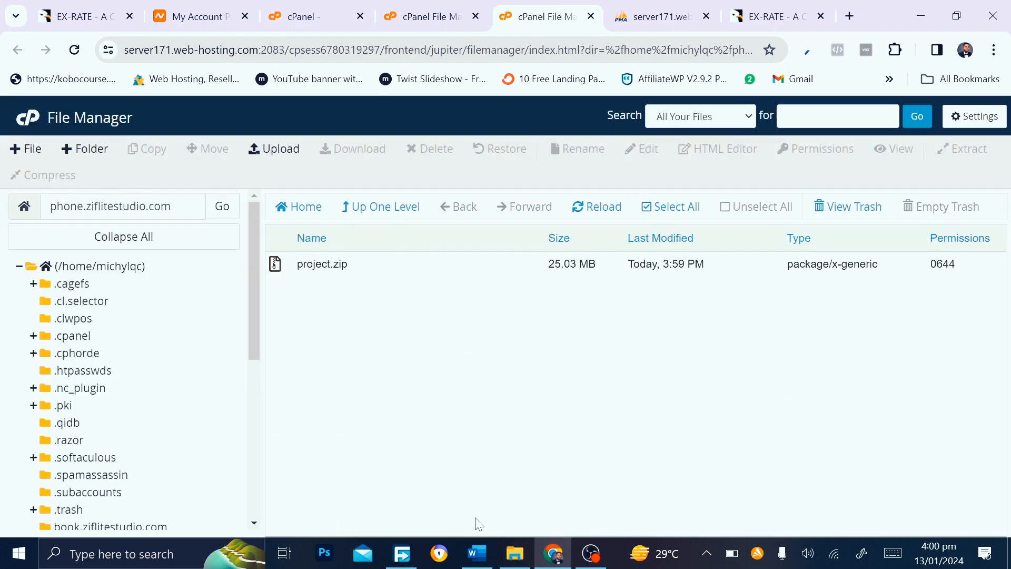
Extract project.zip into phone.ziflitestudio.com using its right-click Extract action
click(322, 265)
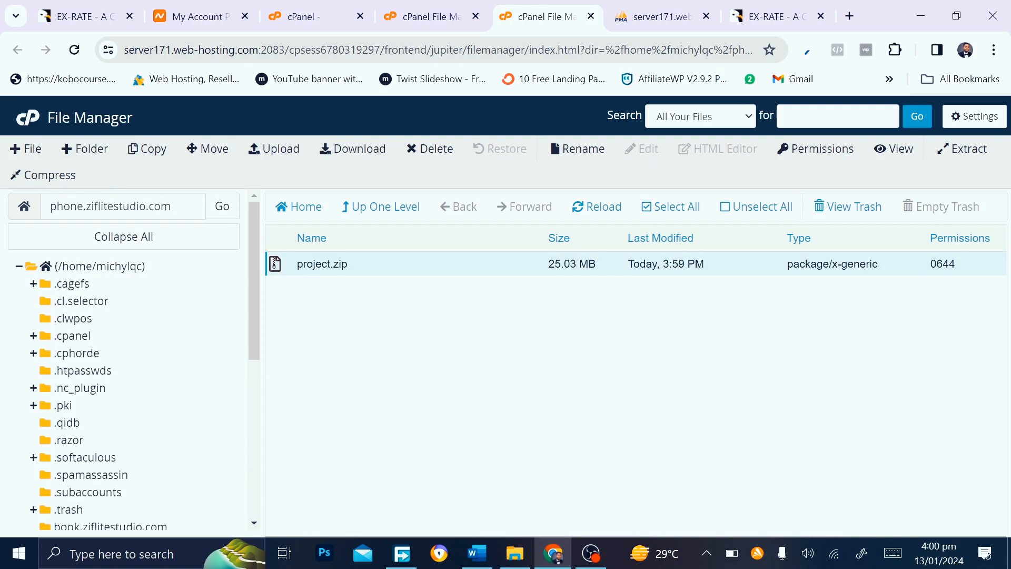
right_click(324, 265)
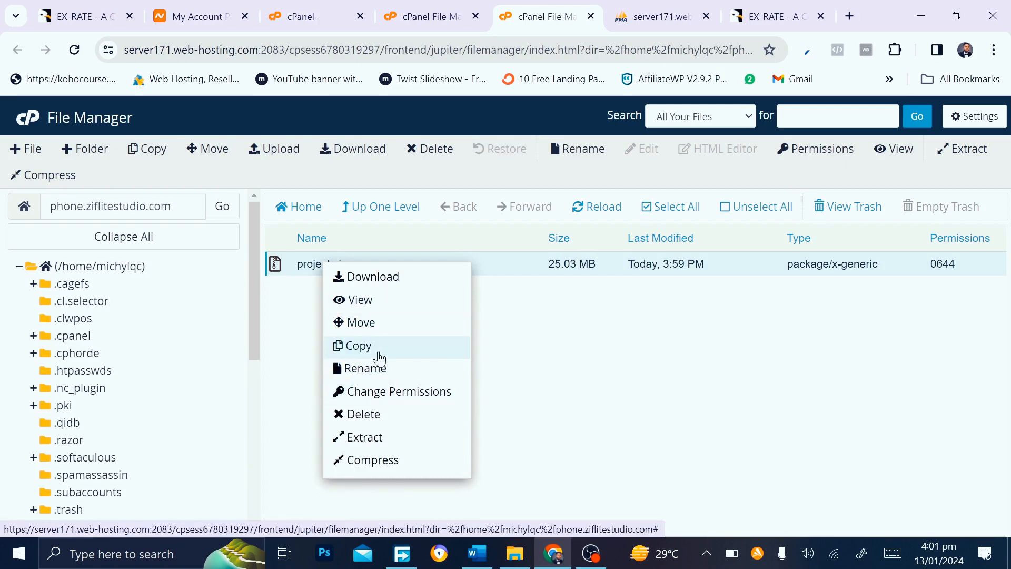
click(375, 444)
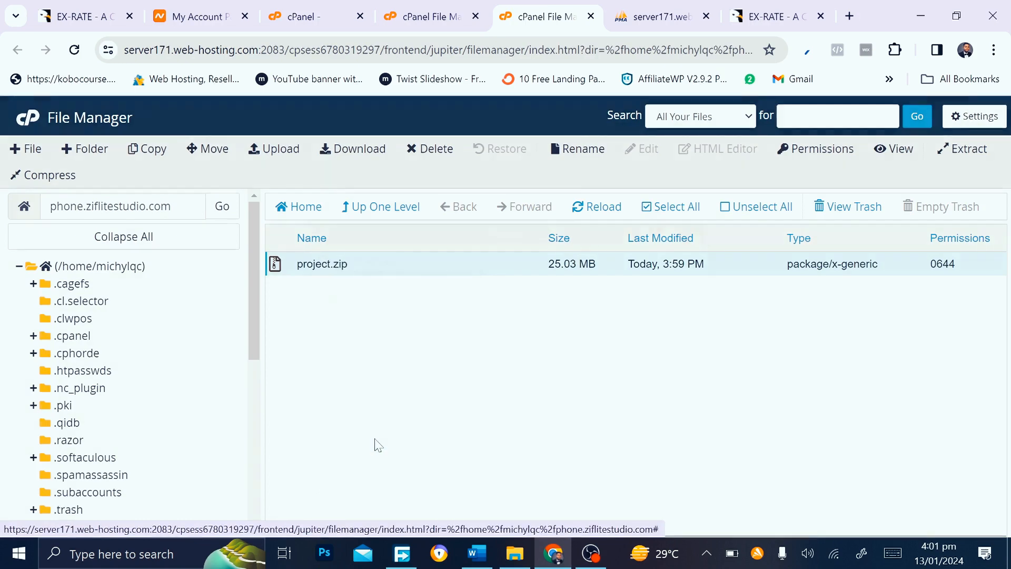
click(624, 406)
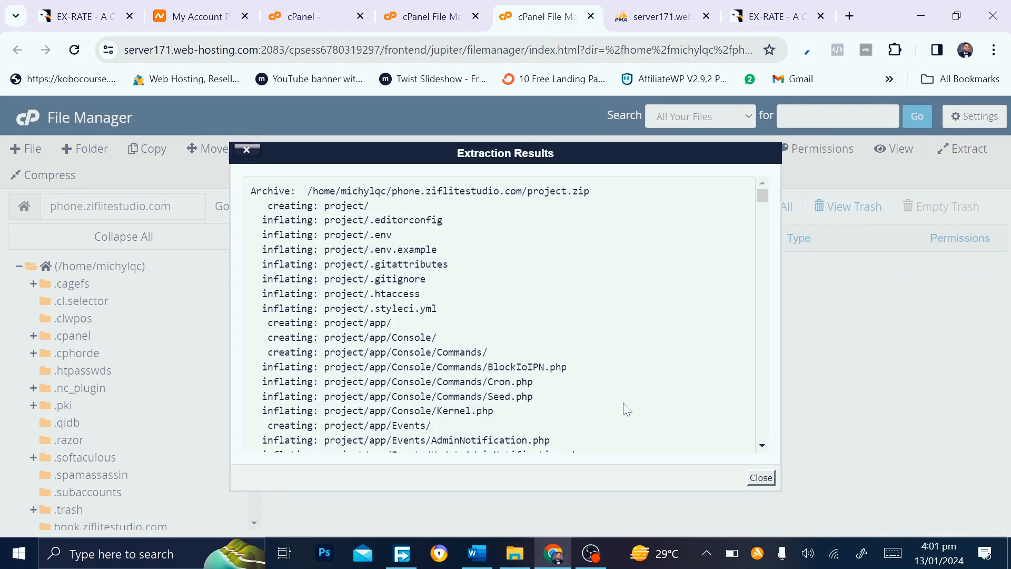
Dismiss the extraction results, cancel deleting project.zip, and select the extracted project folder
click(761, 478)
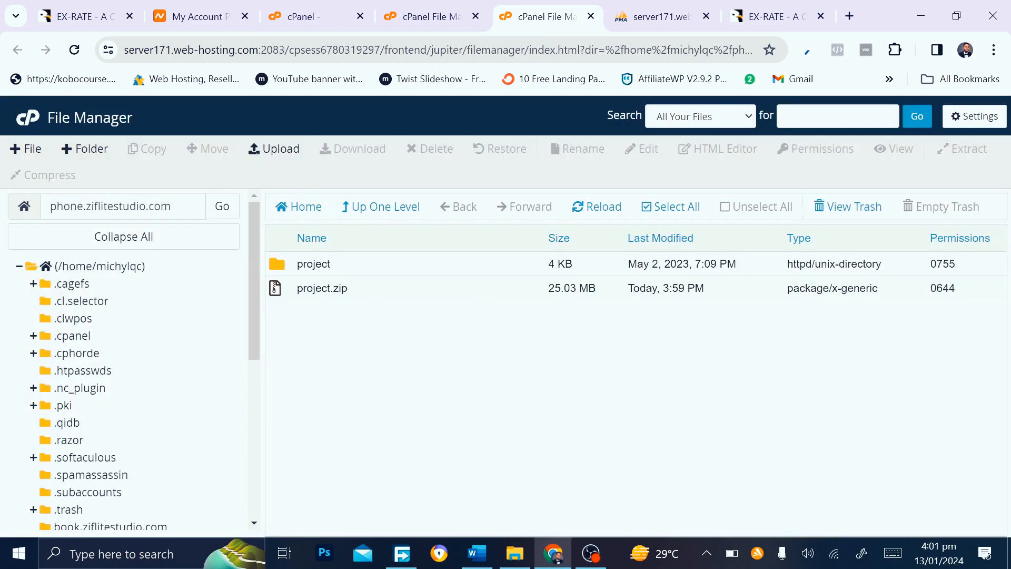
click(296, 295)
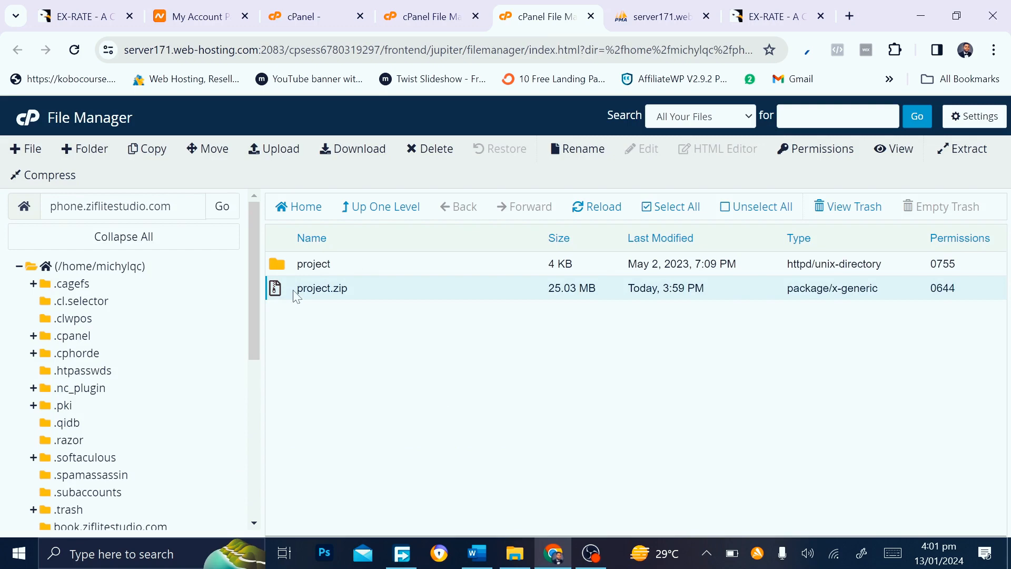
key(Delete)
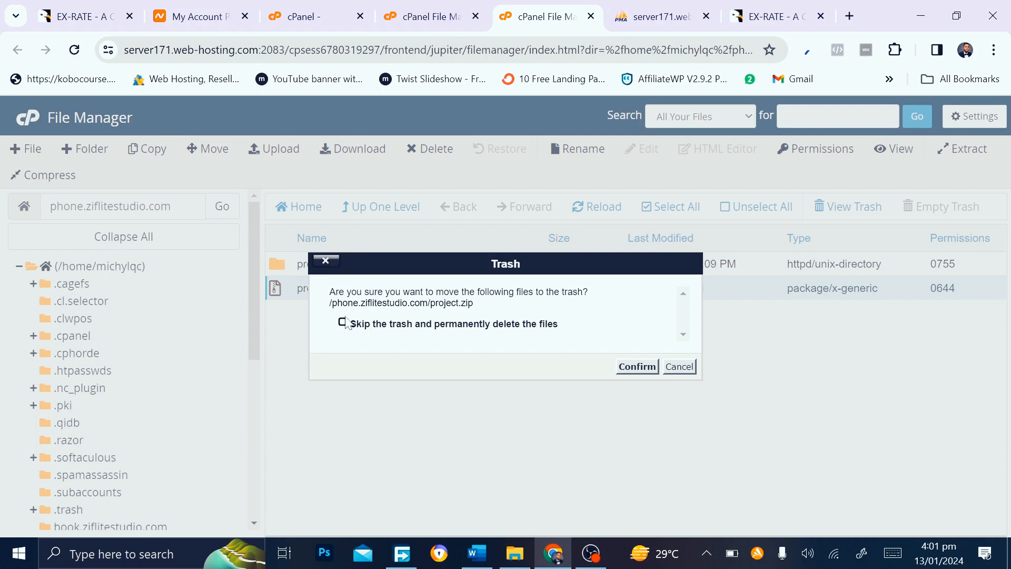
click(681, 367)
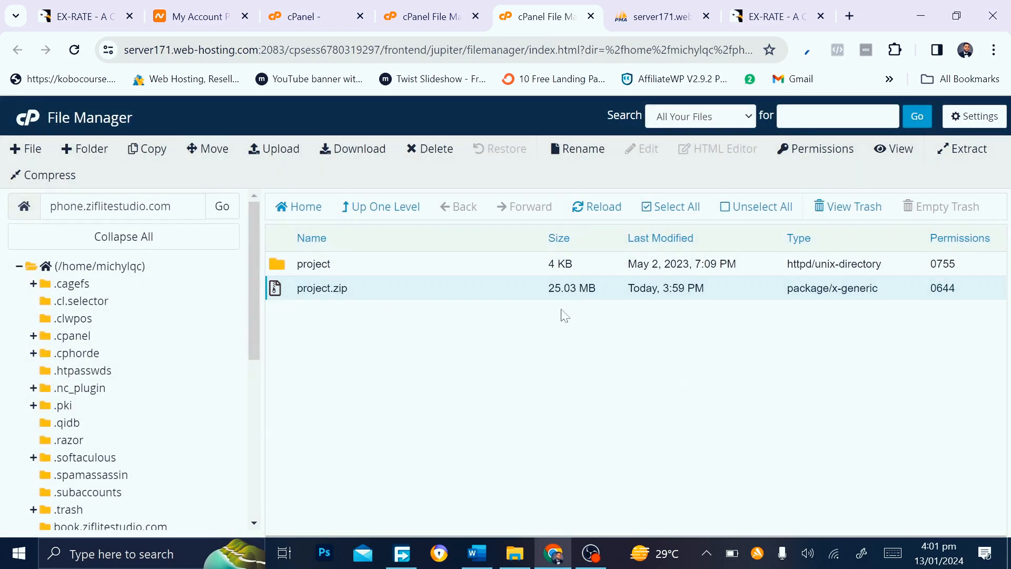
click(379, 264)
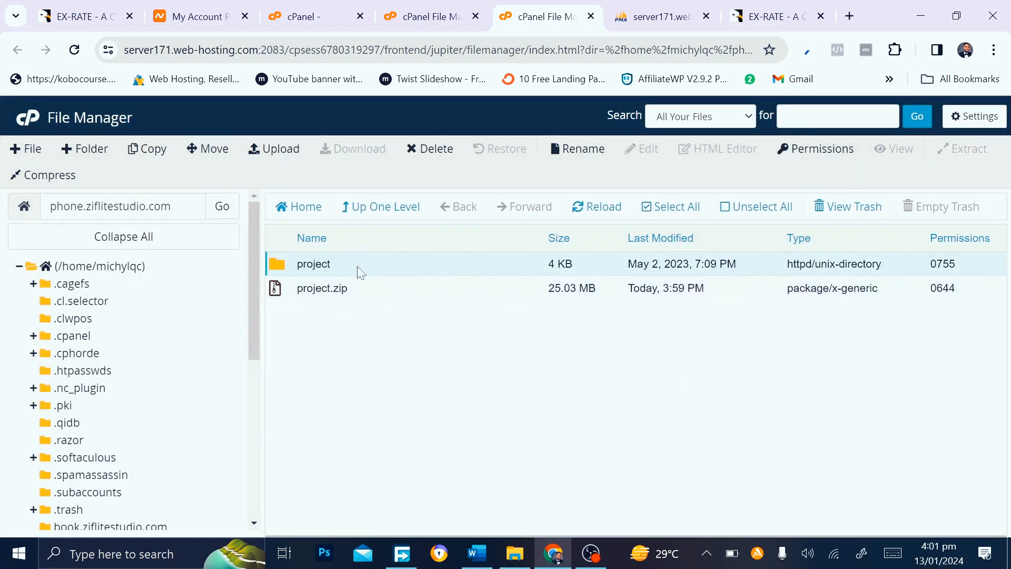
Move all of project's contents to /phone.ziflitestudio.com/ and go up one level
double_click(357, 268)
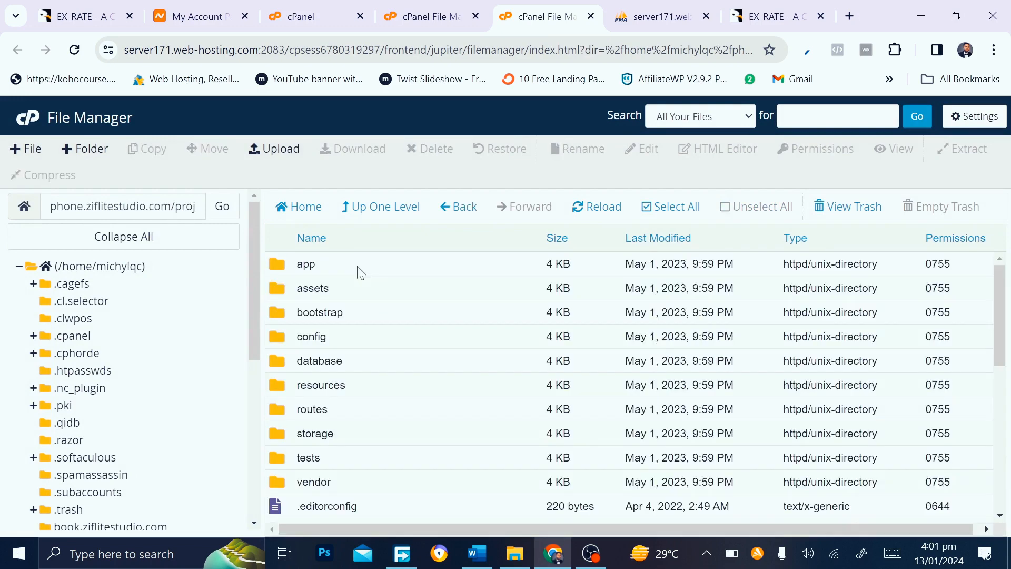
click(644, 212)
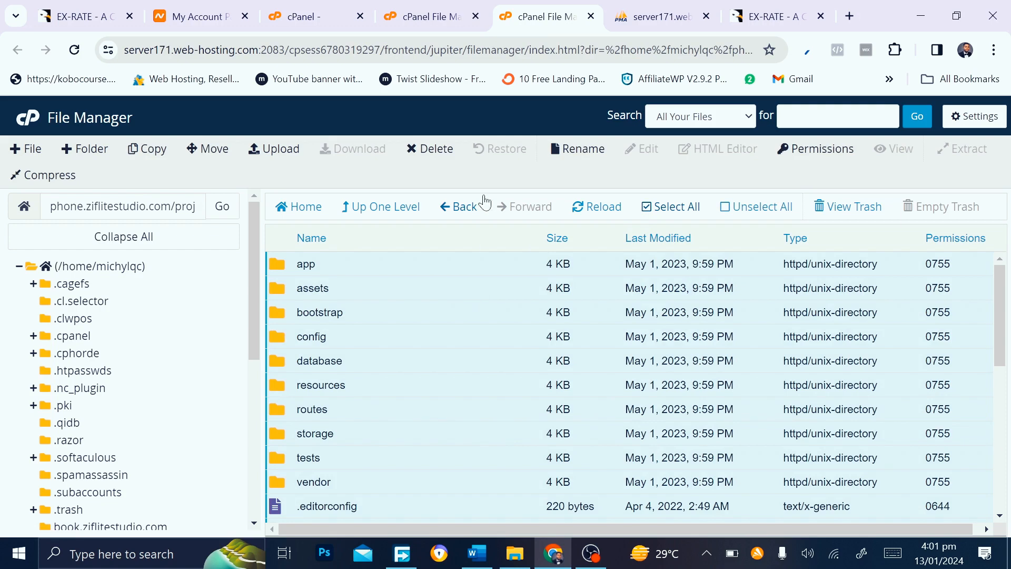
click(209, 151)
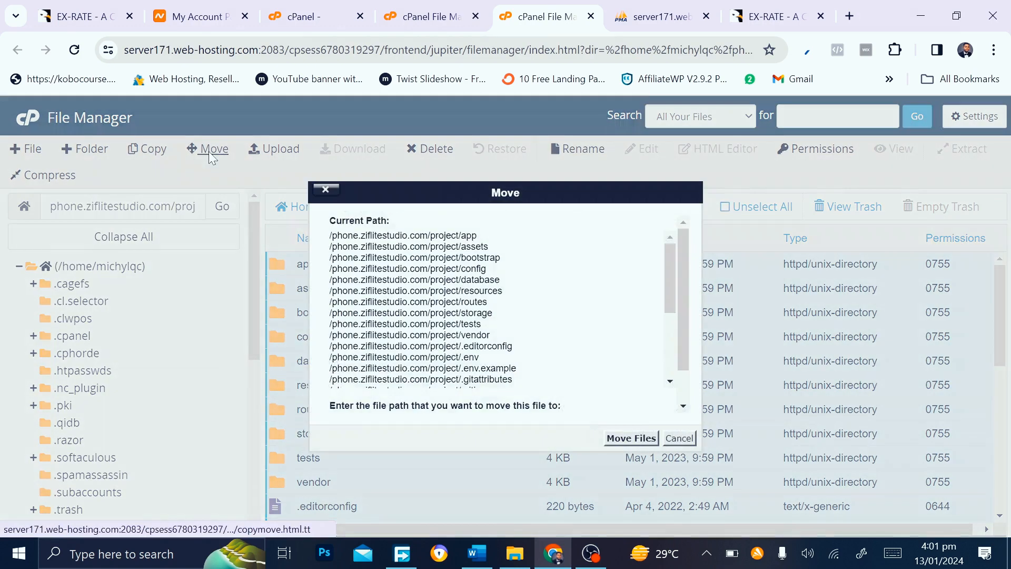
key(BackSpace)
key(BackSpace)
key(BackSpace)
key(BackSpace)
key(BackSpace)
key(BackSpace)
key(BackSpace)
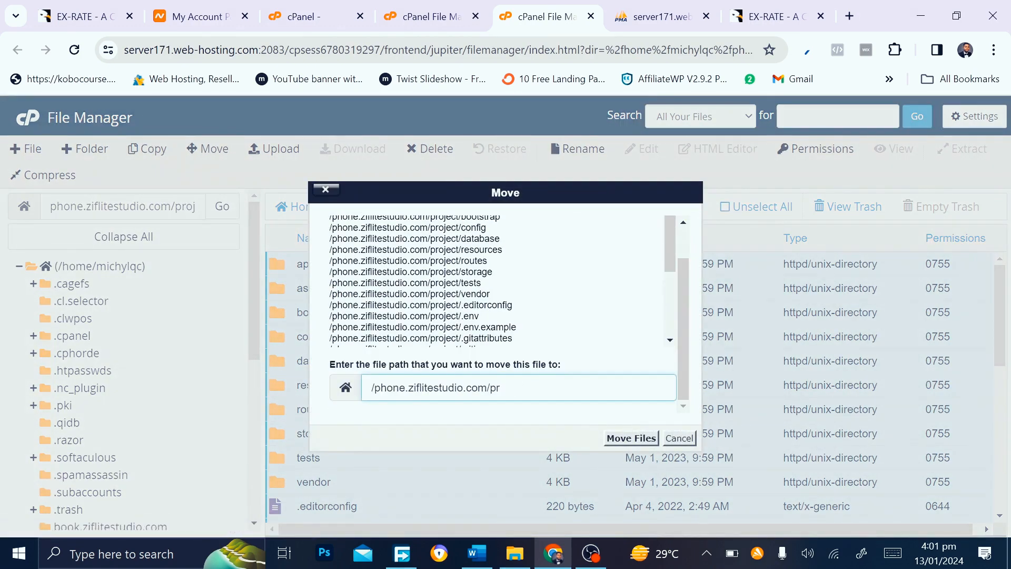
click(641, 438)
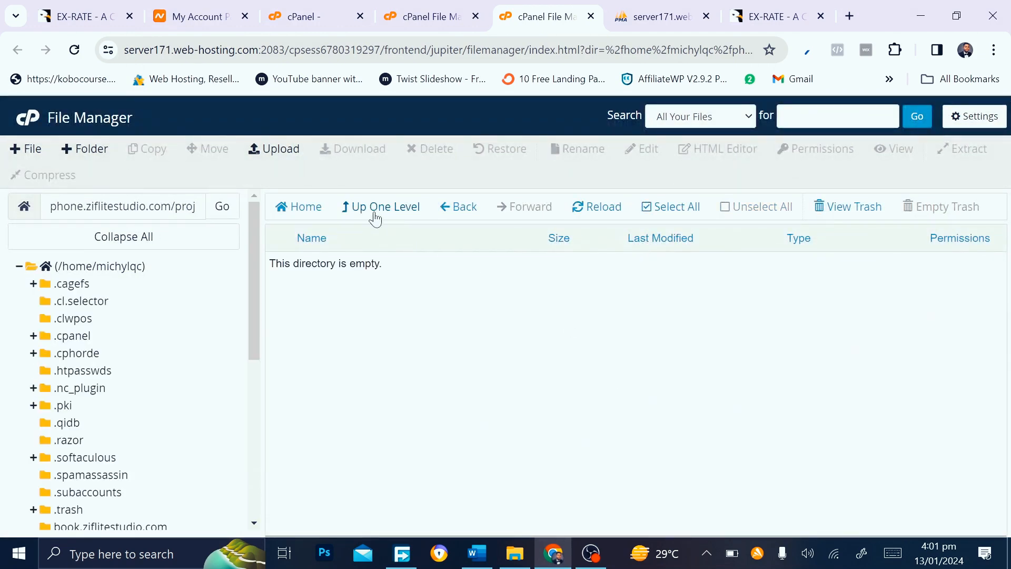
click(375, 214)
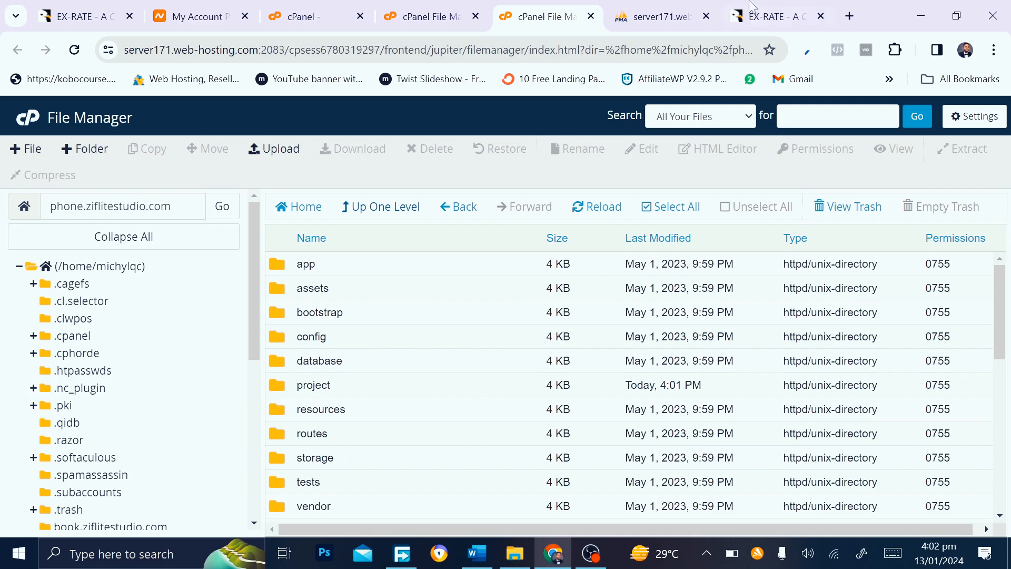
Load phone.ziflitestudio.com in a new tab placed beside the cPanel tabs
click(850, 17)
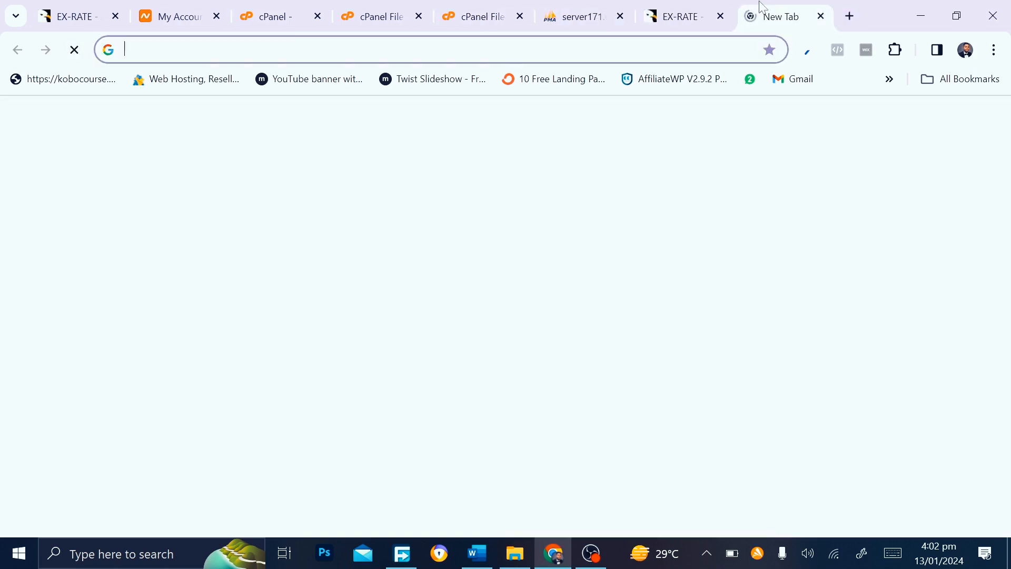
drag(785, 17, 553, 24)
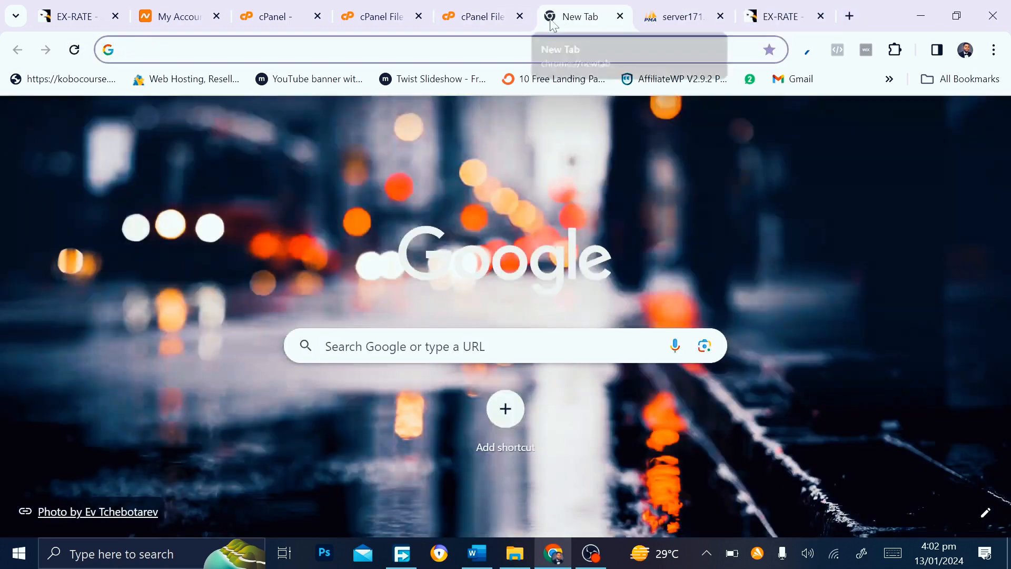
text(PHone.ziflitestudio.com)
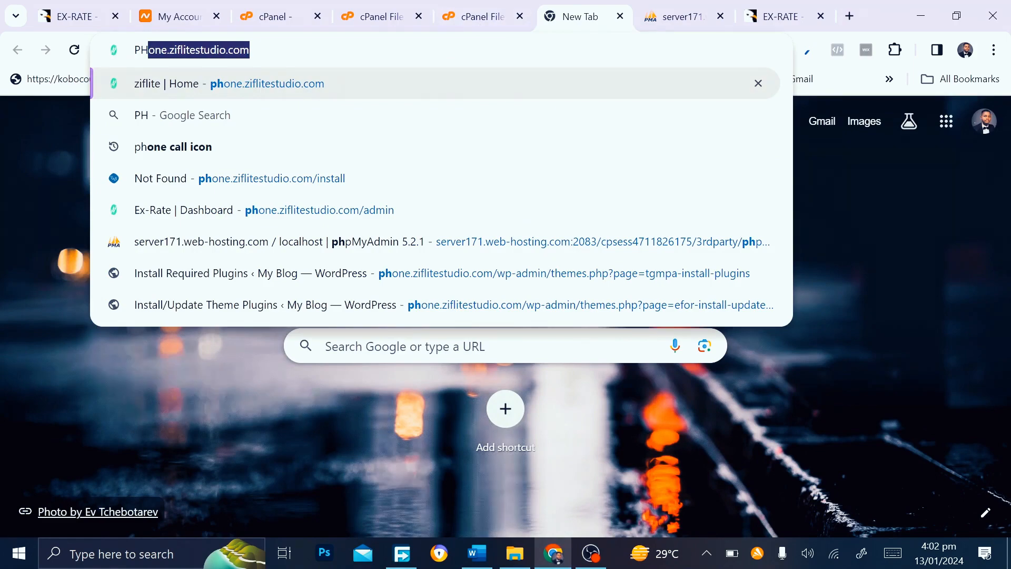
key(Right)
key(Return)
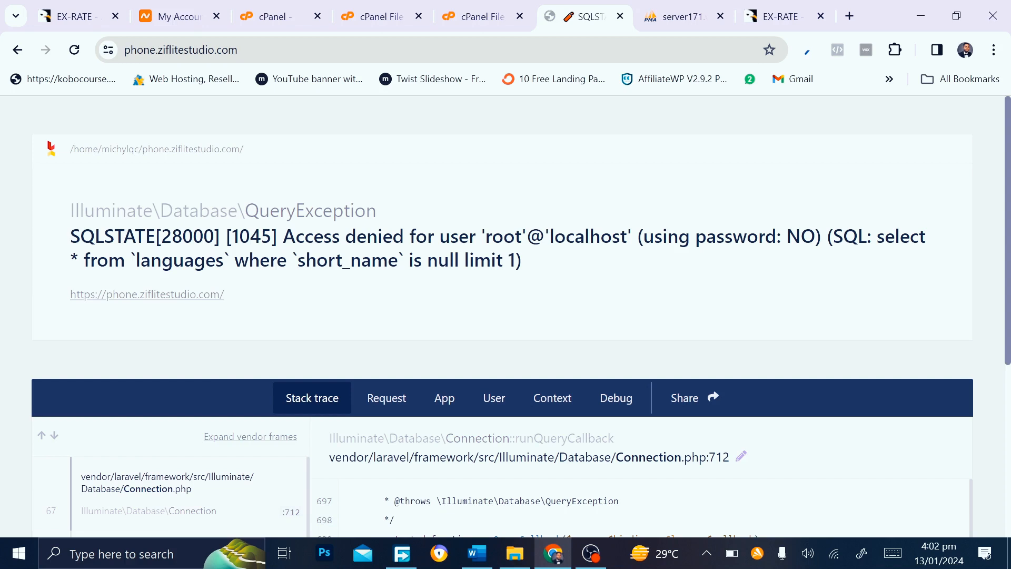
Go to phone.ziflitestudio.com/install to reach the installation wizard
click(210, 49)
click(275, 49)
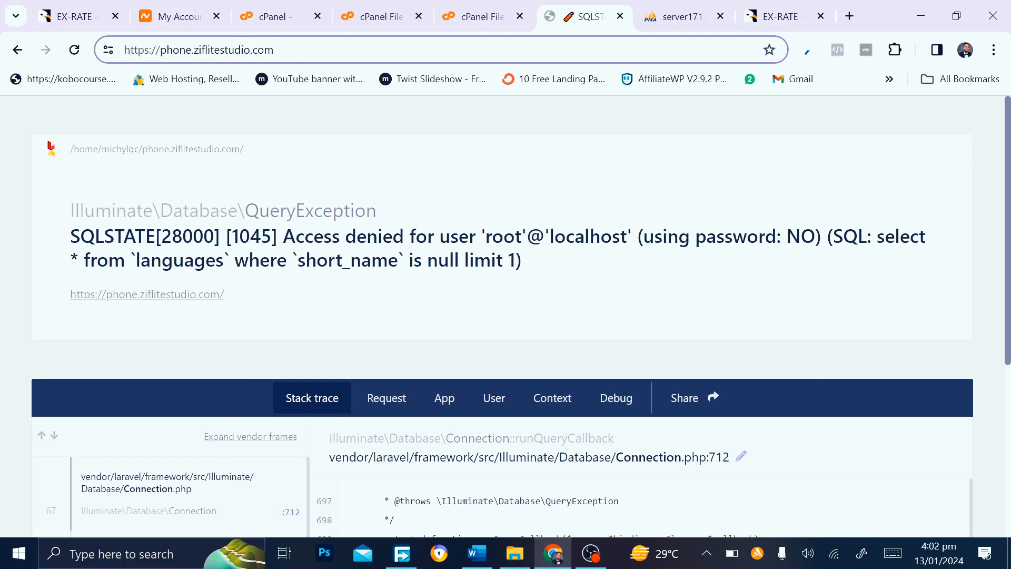
text(/)
text(INS)
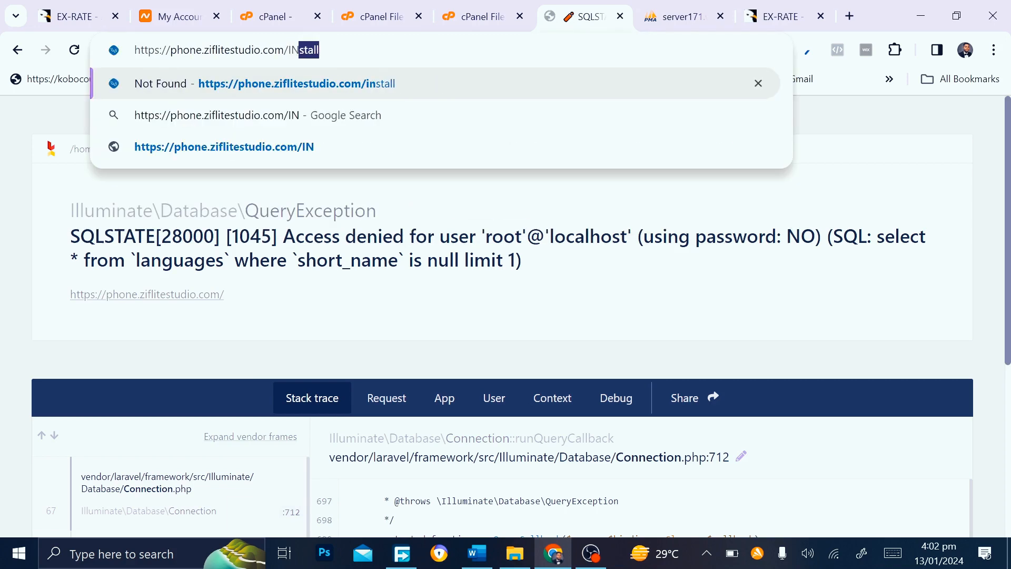
key(BackSpace)
key(BackSpace)
key(BackSpace)
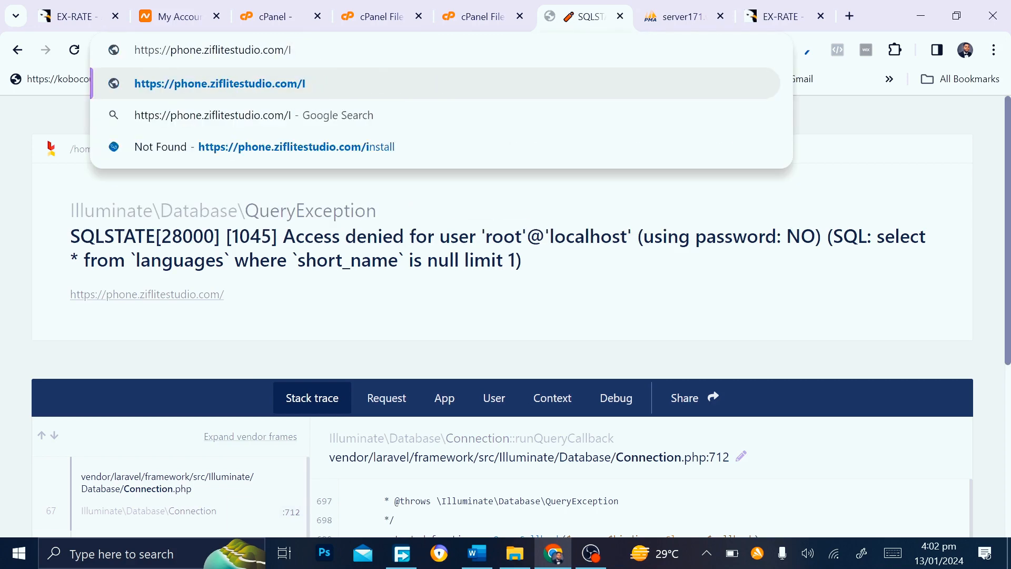
key(BackSpace)
text(in)
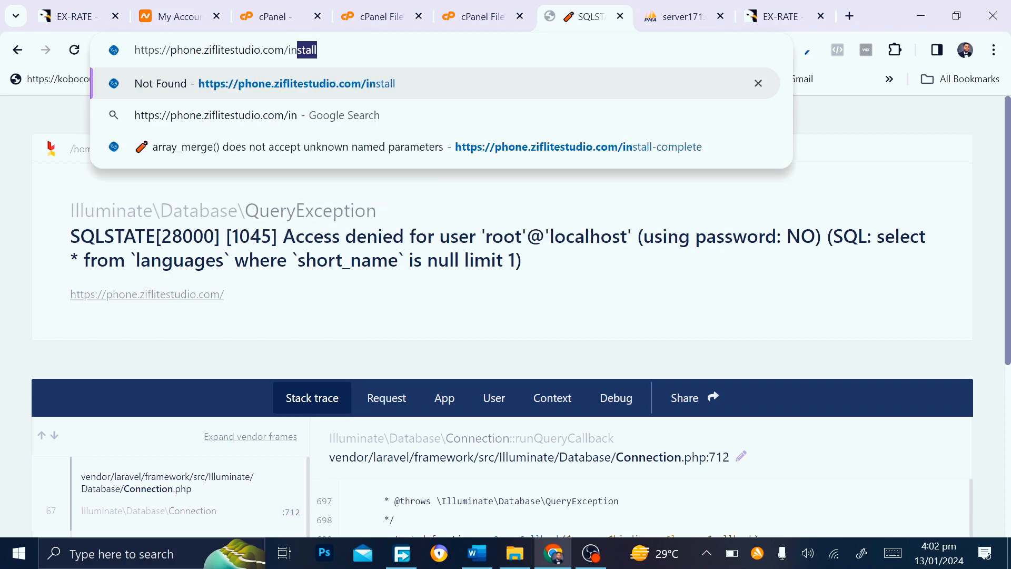
key(Return)
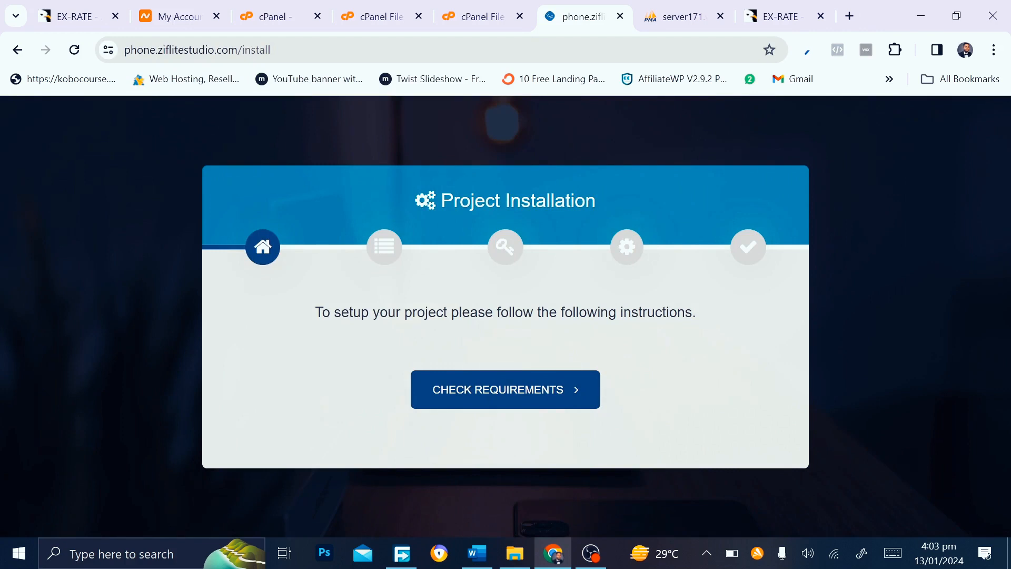
Run the installer's requirements and permissions checks, then return to the cPanel File Manager
click(484, 402)
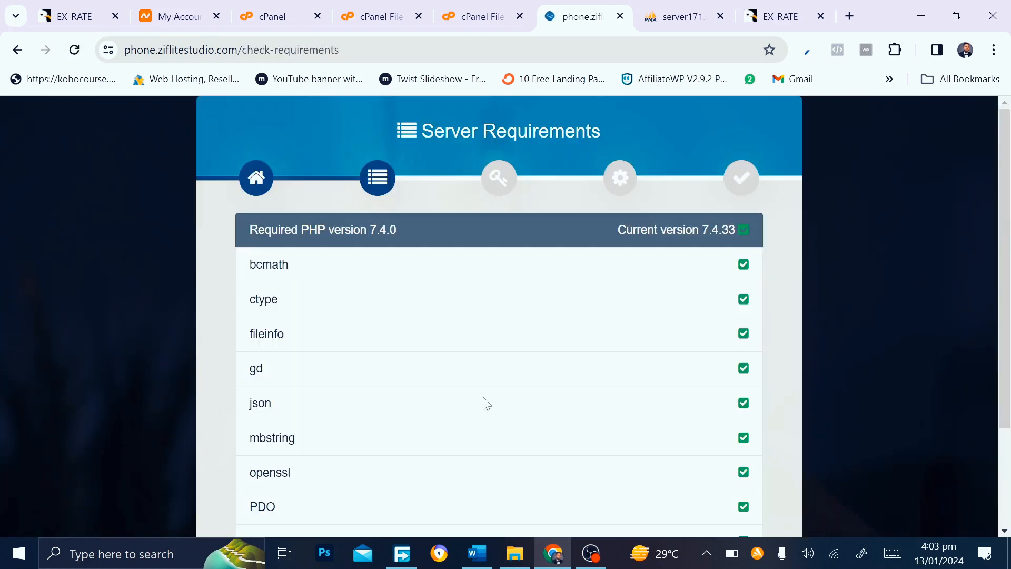
scroll(450, 474, down, 3)
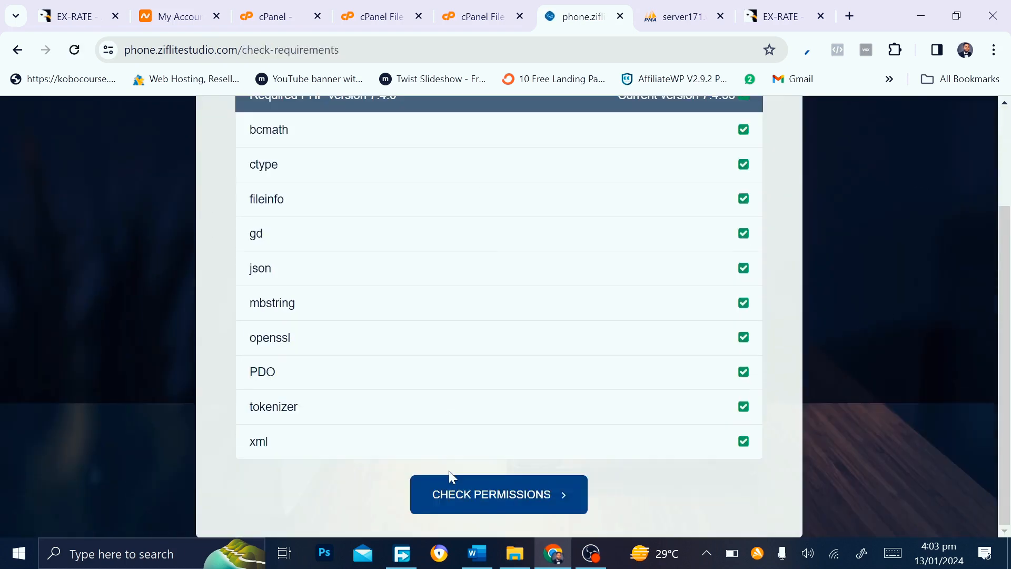
click(493, 507)
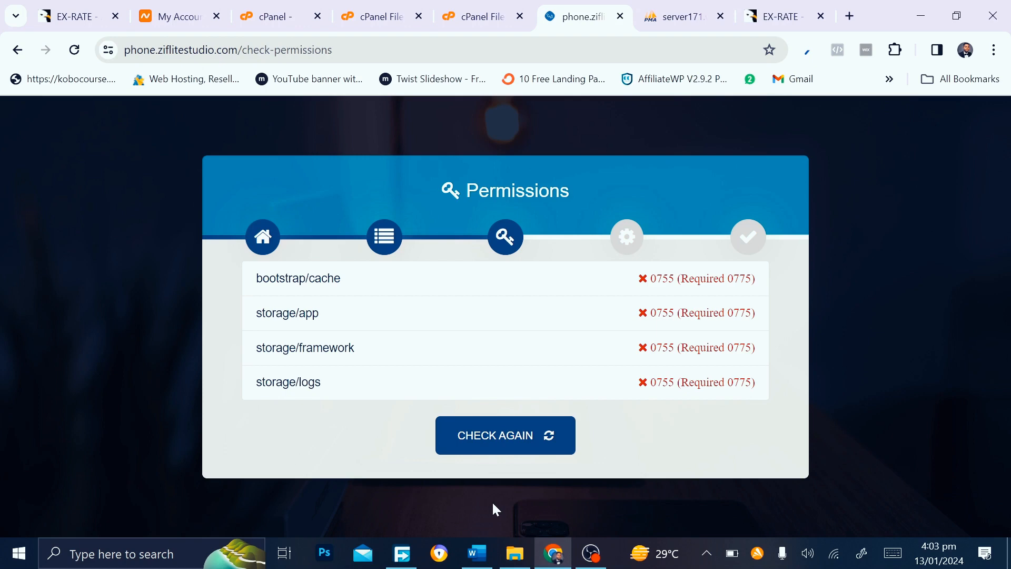
click(490, 441)
click(456, 7)
key(ctrl+Tab)
click(513, 7)
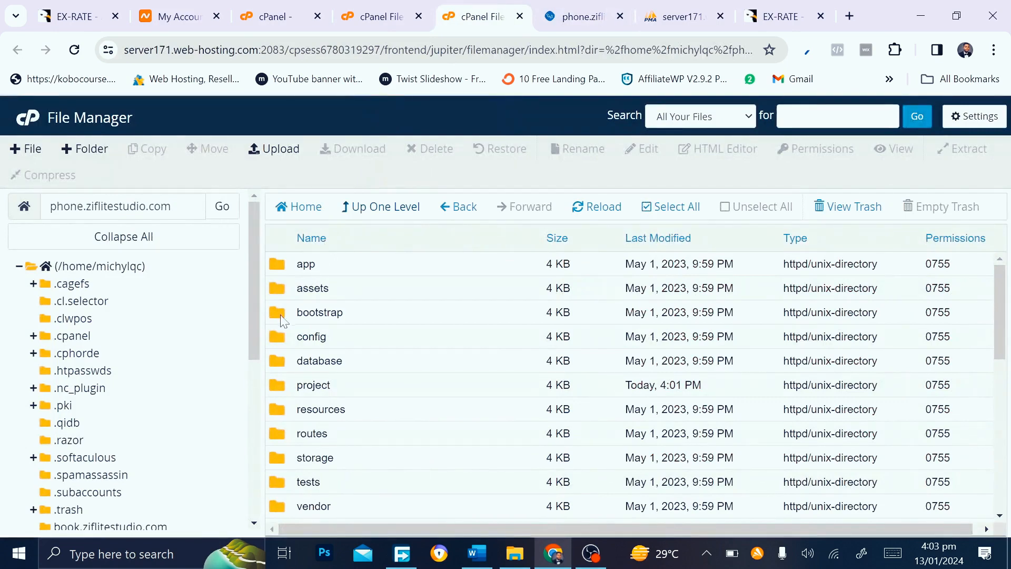
Give the bootstrap/cache folder 0775 permissions by adding group write
double_click(283, 318)
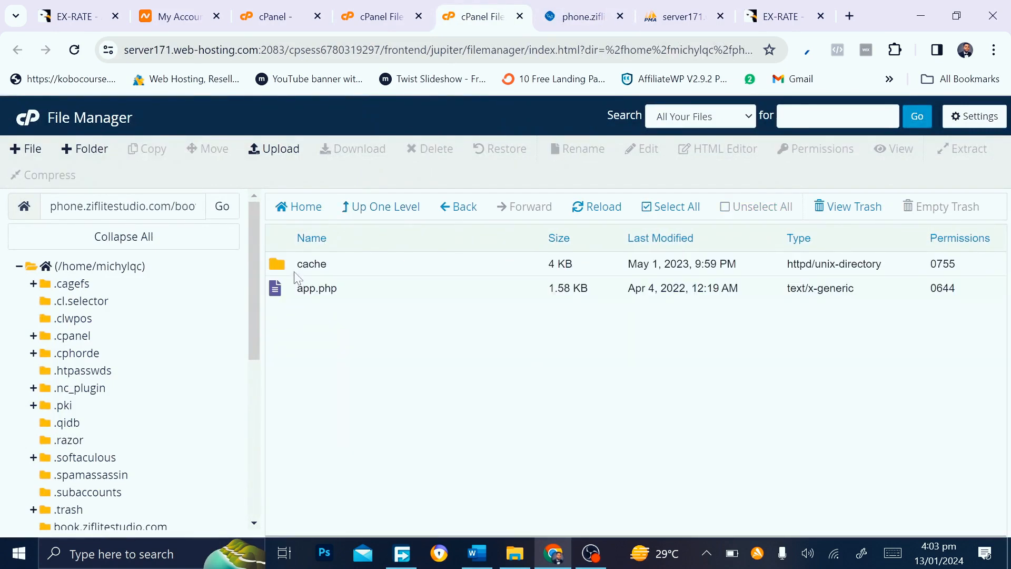
click(292, 272)
right_click(288, 270)
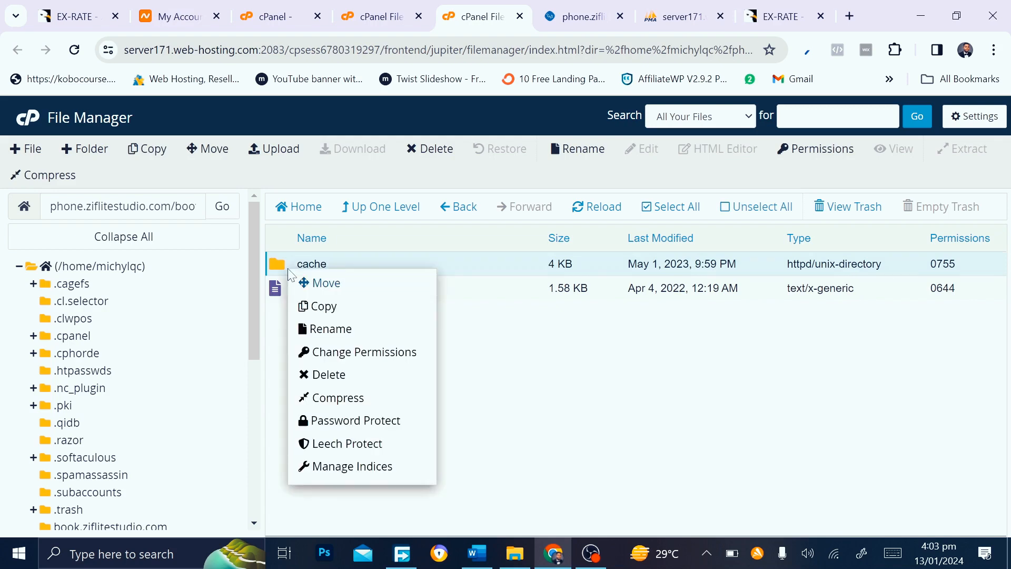
click(356, 364)
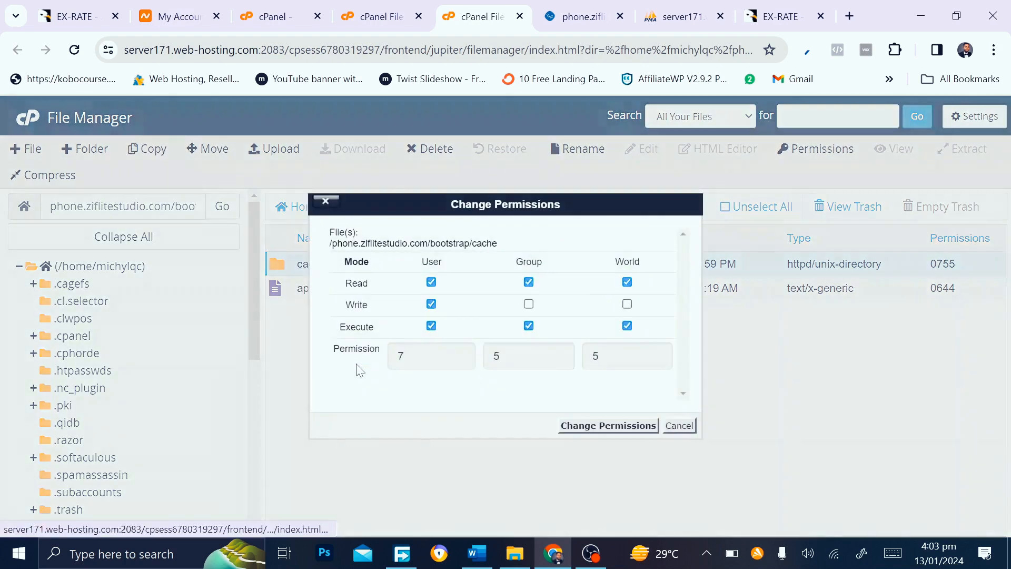
click(528, 304)
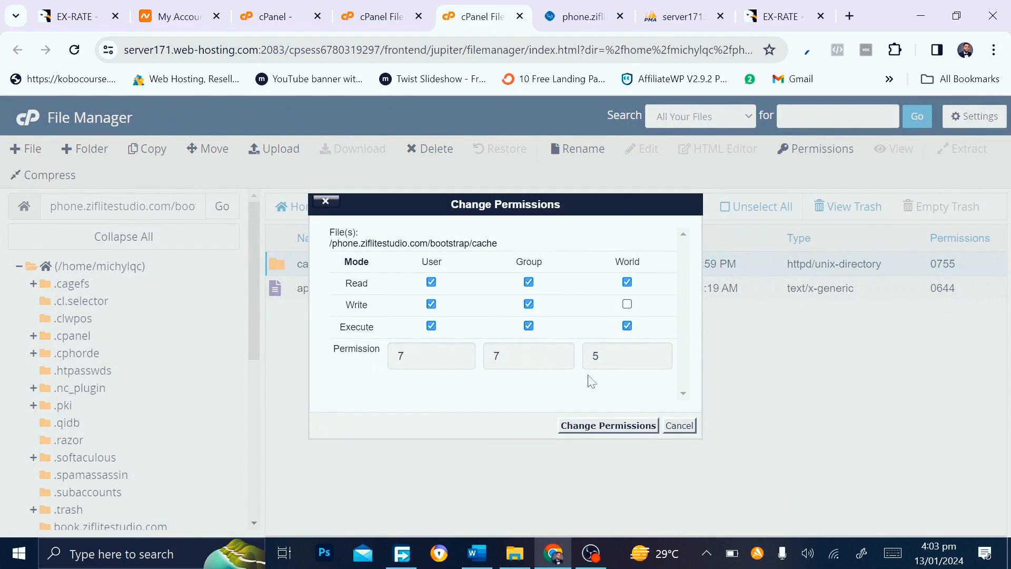
click(606, 424)
click(549, 7)
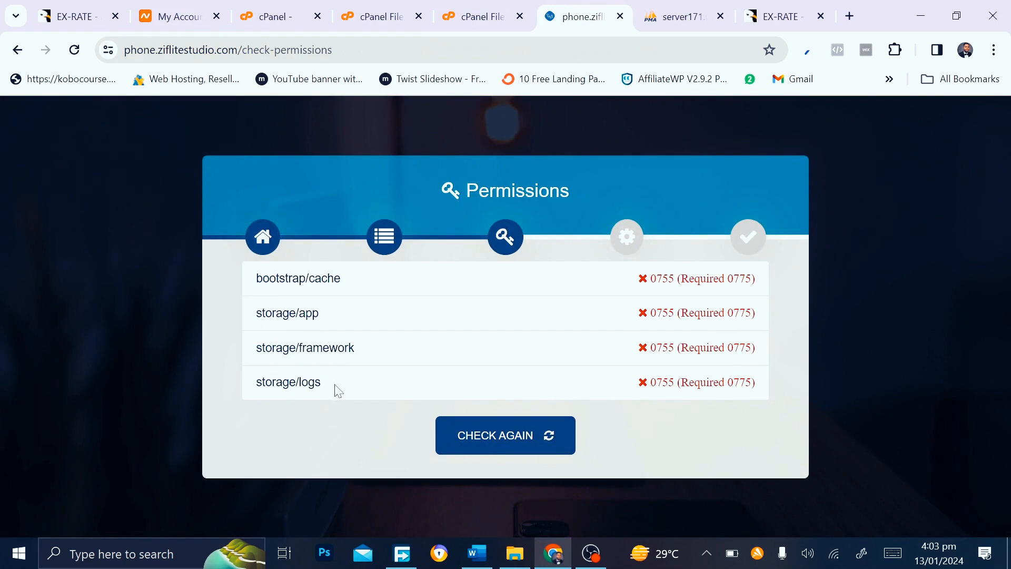
click(481, 14)
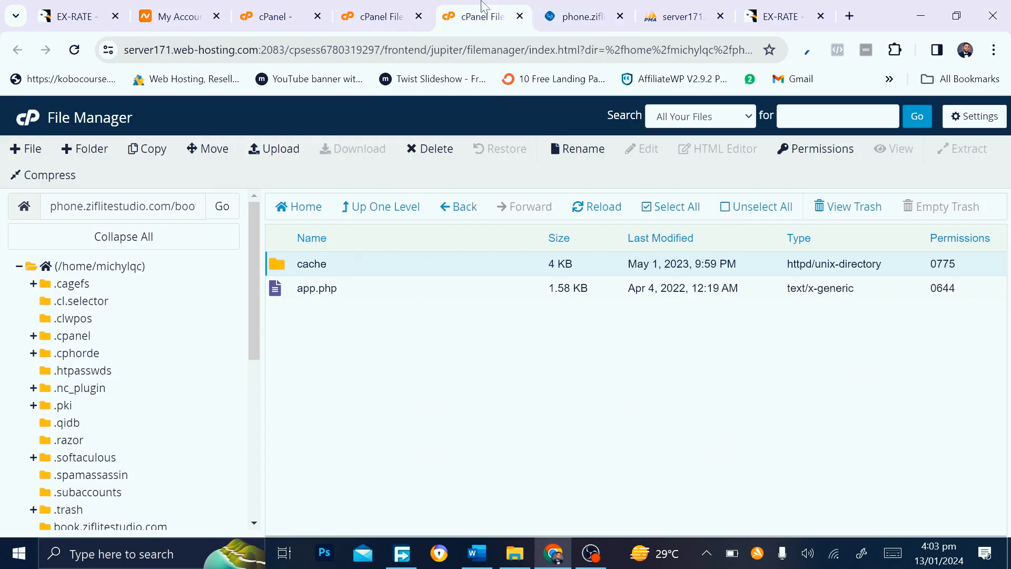
Give storage's app, framework and logs folders 0775 permissions, then return to the installer
click(396, 210)
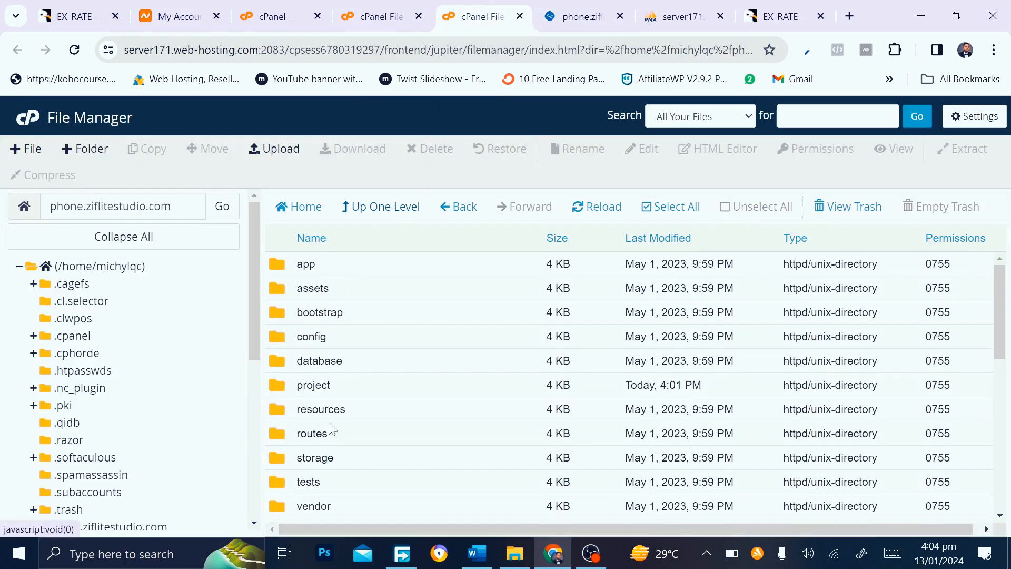
double_click(277, 462)
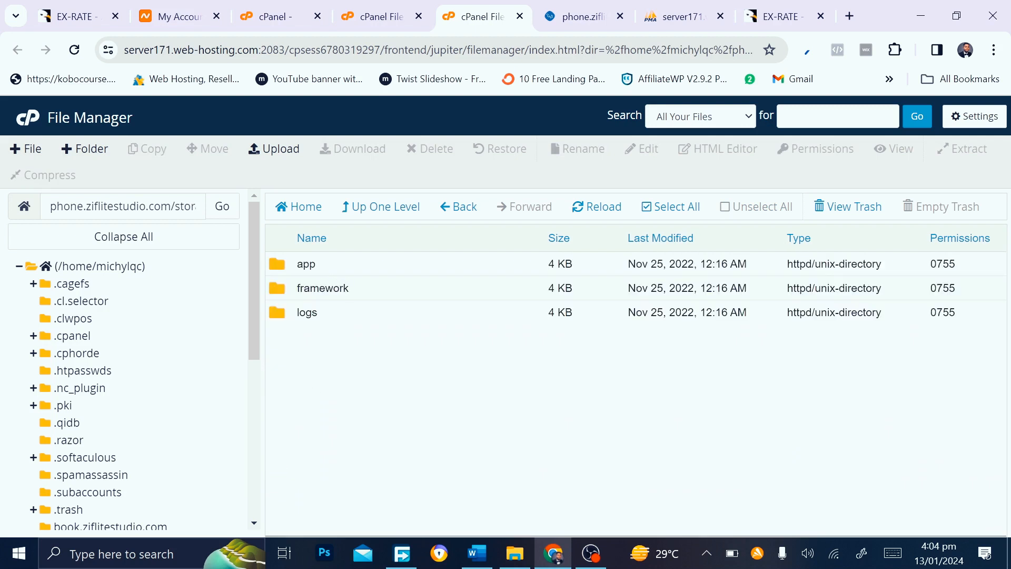
click(673, 207)
right_click(343, 301)
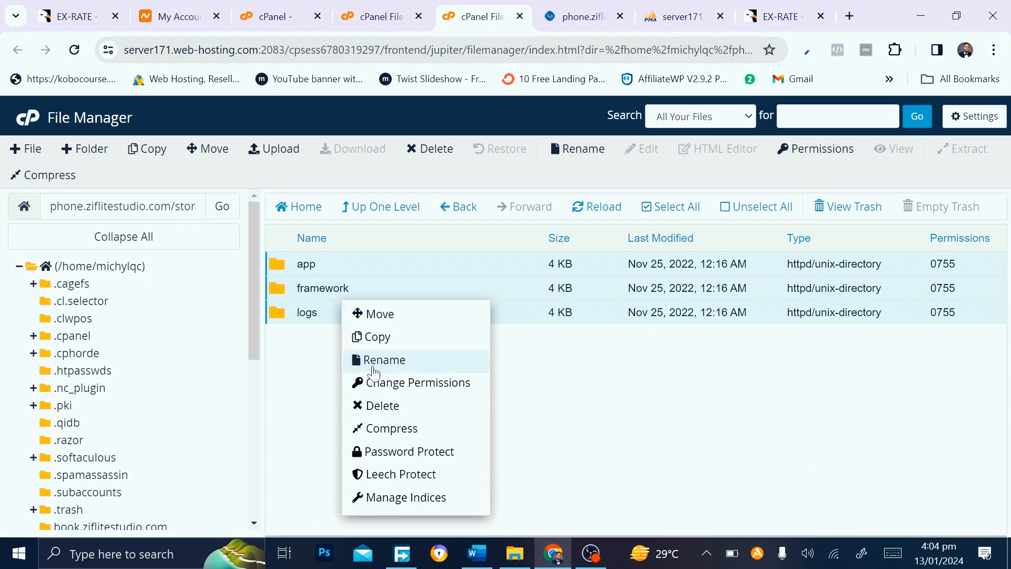
click(380, 387)
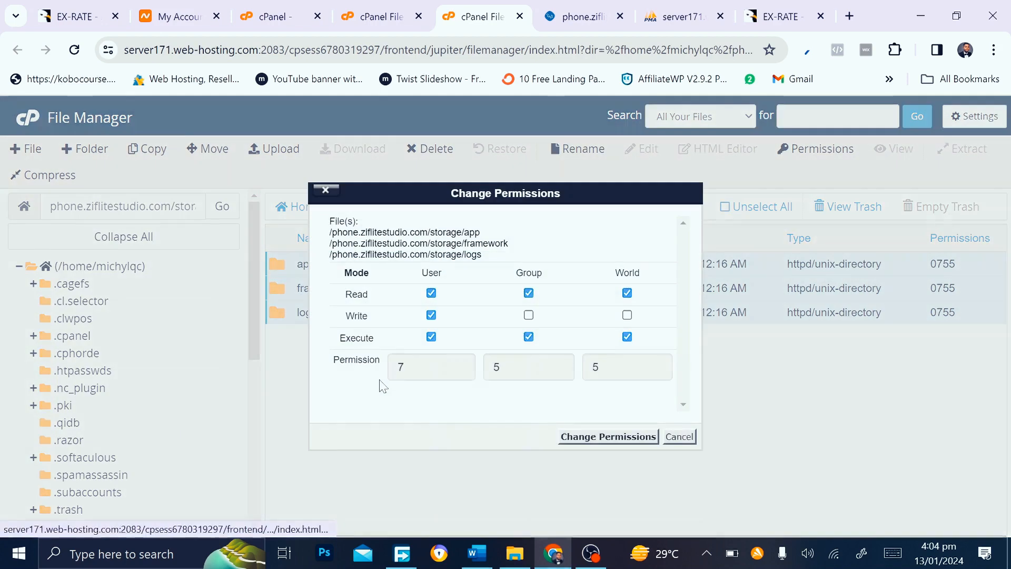
click(529, 315)
click(630, 439)
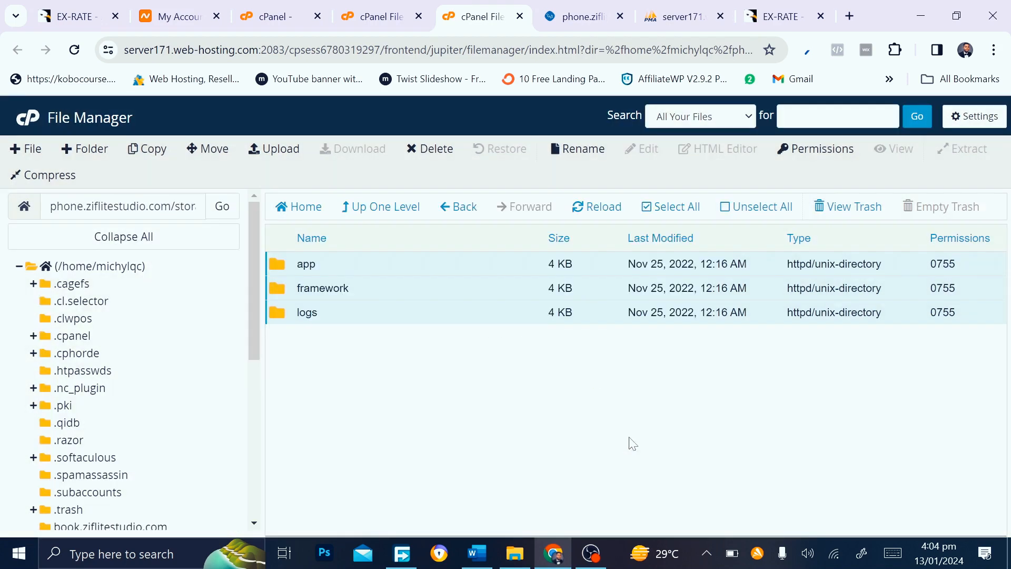
click(551, 8)
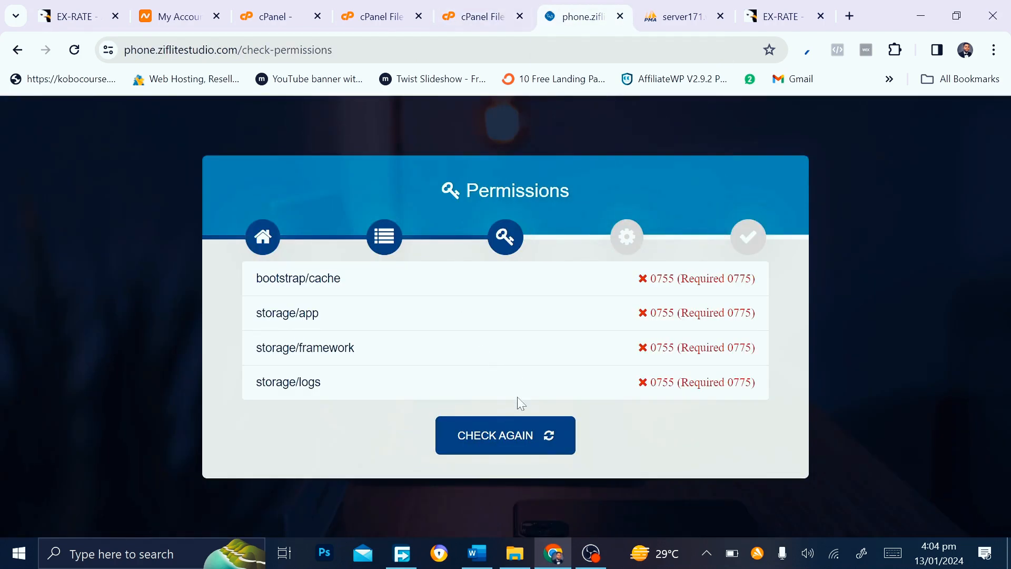
Re-run the permissions check, continue to product setup, and paste the purchase code
click(554, 445)
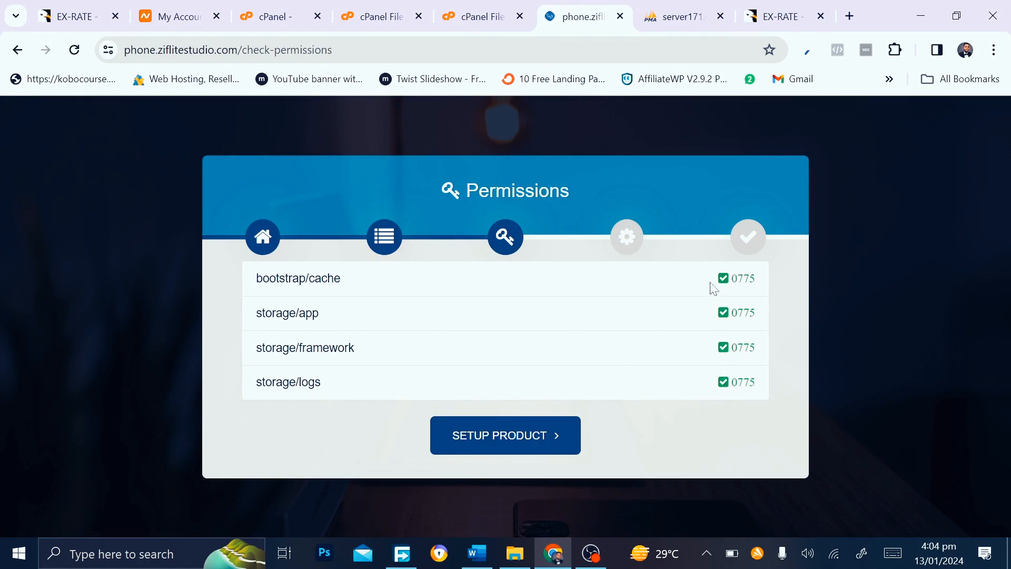
click(510, 444)
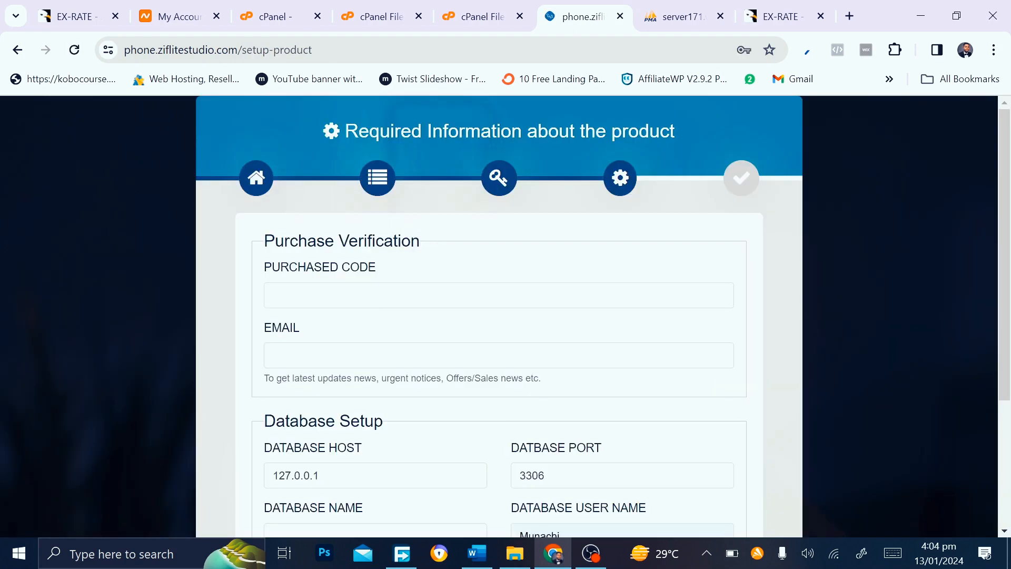
click(359, 295)
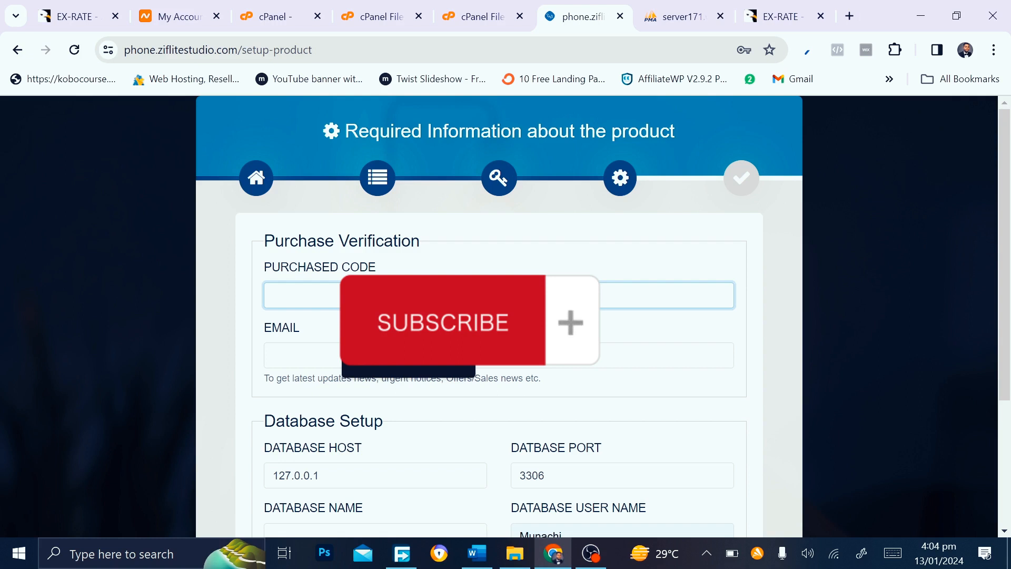
key(ctrl+v)
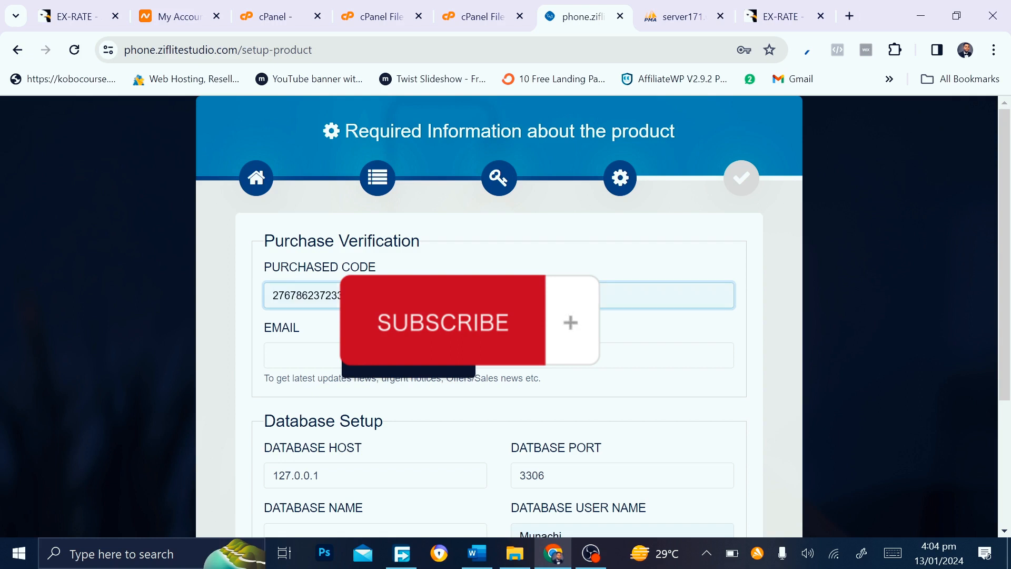
Fill in the saved contact e-mail and set the database host to localhost
scroll(505, 316, down, 1)
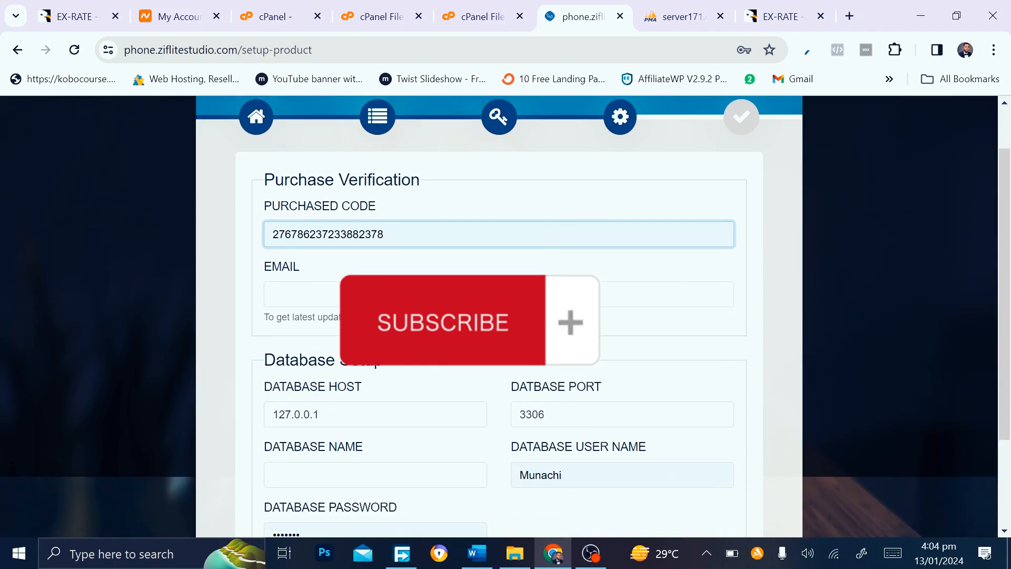
click(372, 294)
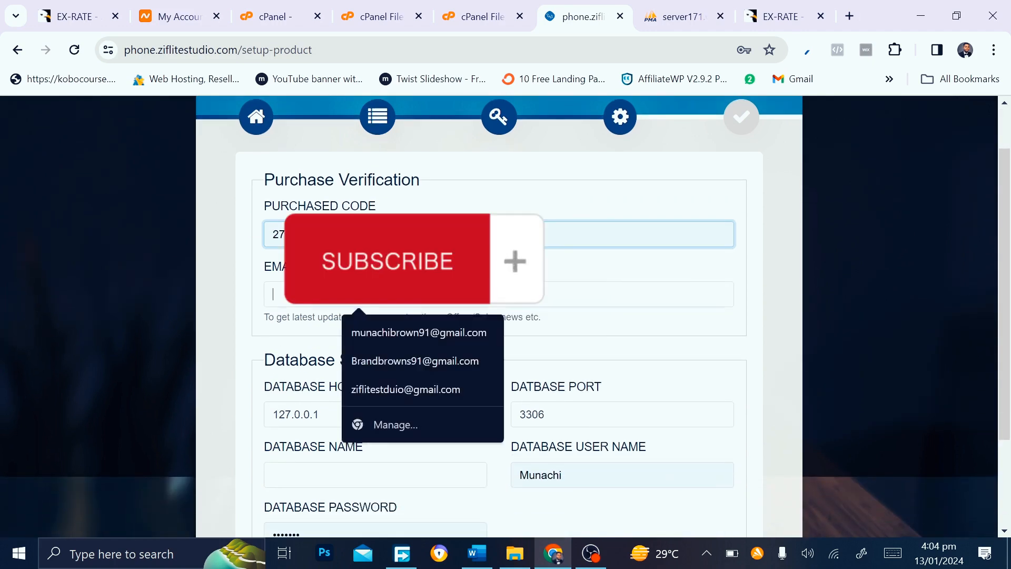
click(371, 325)
scroll(289, 387, down, 2)
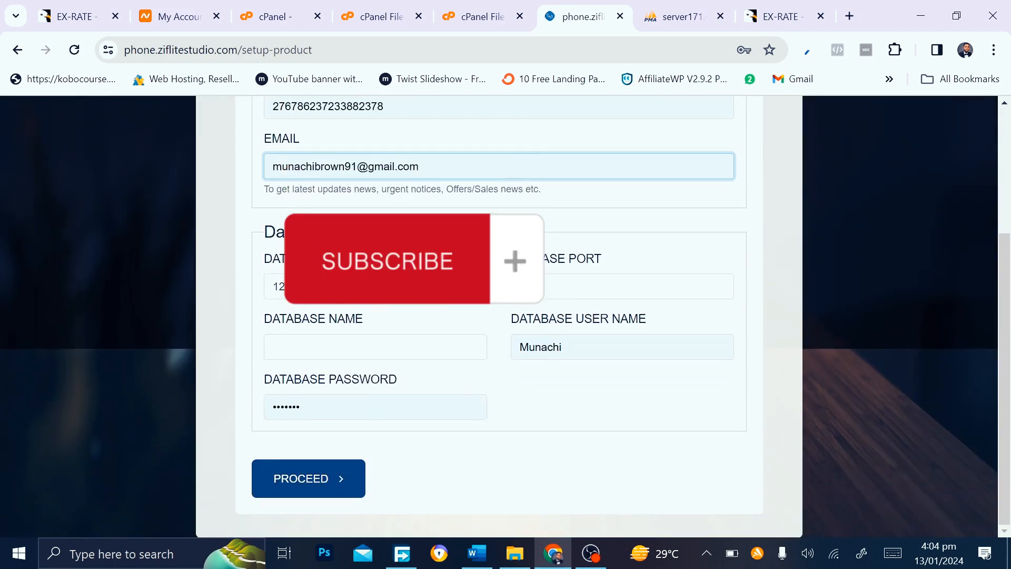
click(411, 287)
key(ctrl+a)
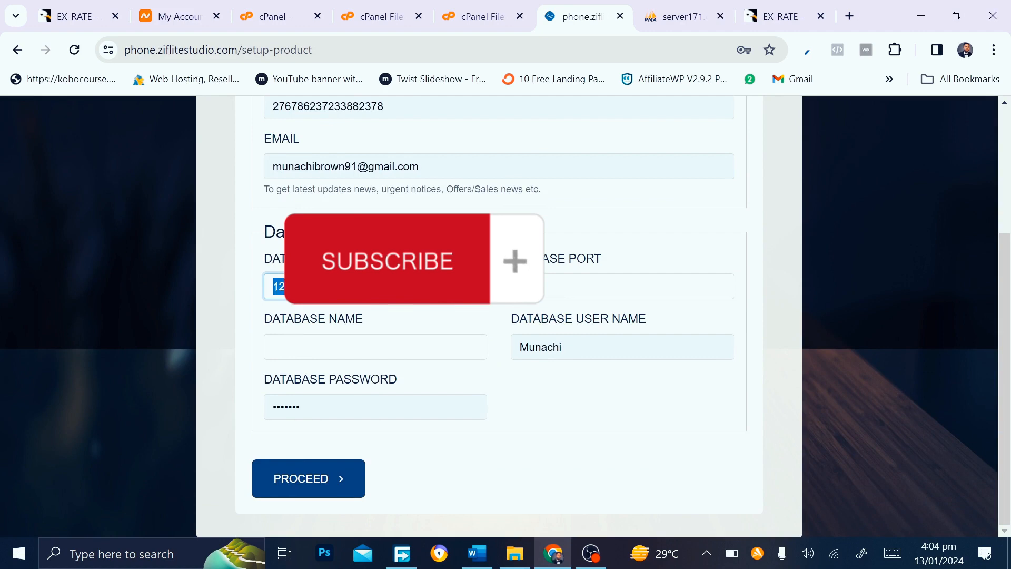
text(h)
key(BackSpace)
text(localhost)
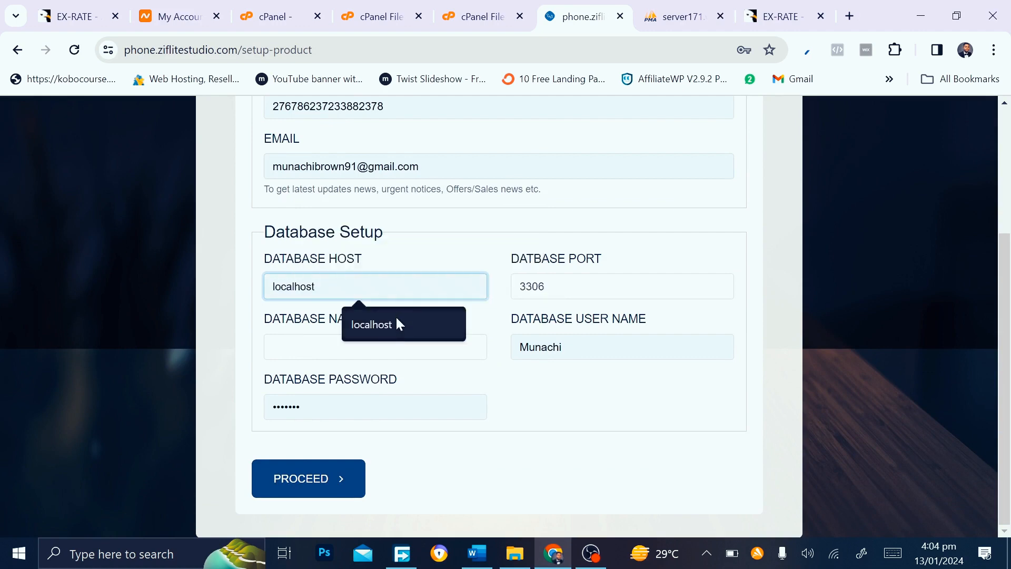
click(396, 317)
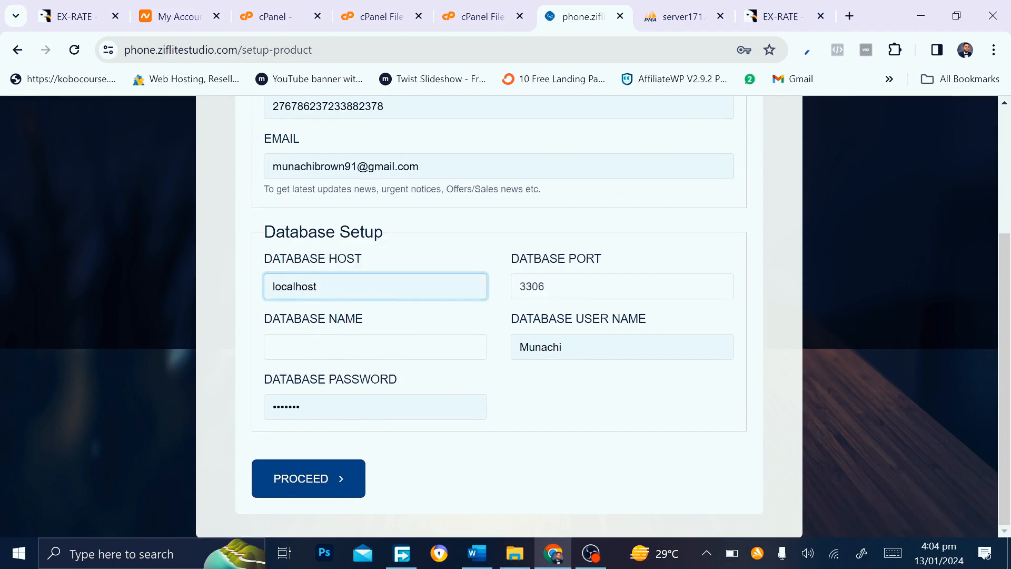
key(Tab)
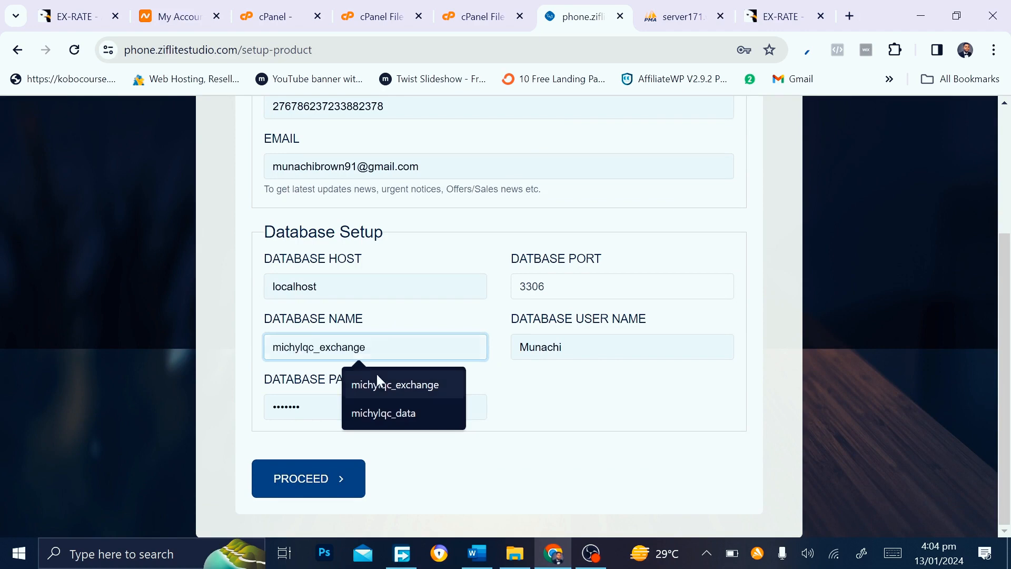
Search cPanel tools for 'data' and open the MySQL Databases page
click(383, 389)
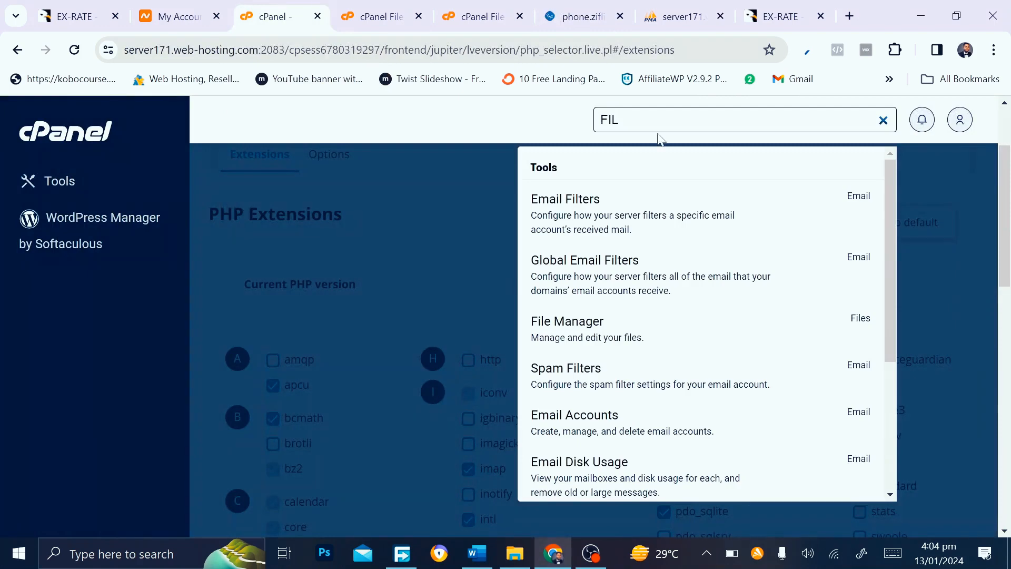
click(883, 120)
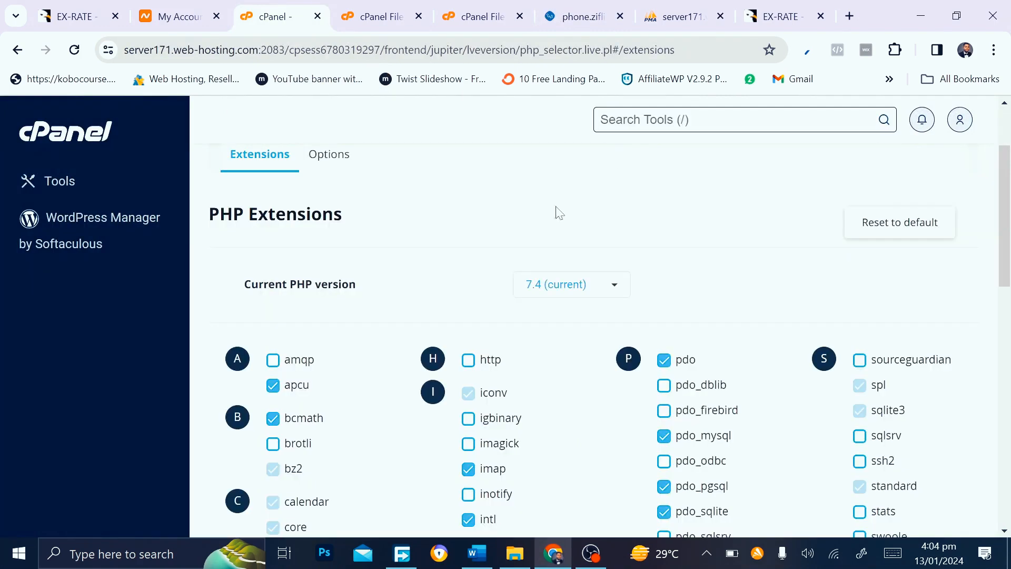
scroll(537, 255, up, 2)
text(data)
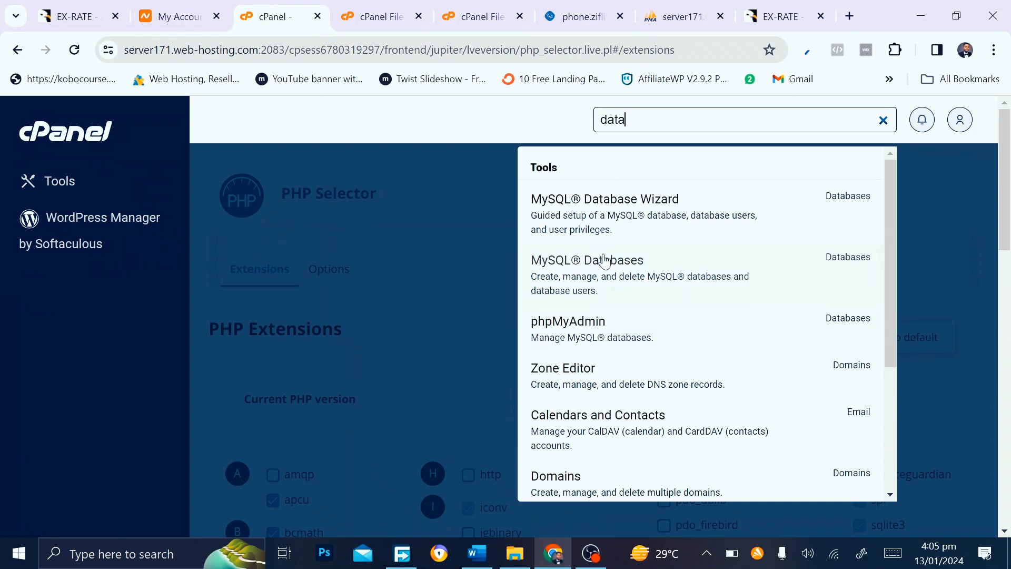
click(584, 264)
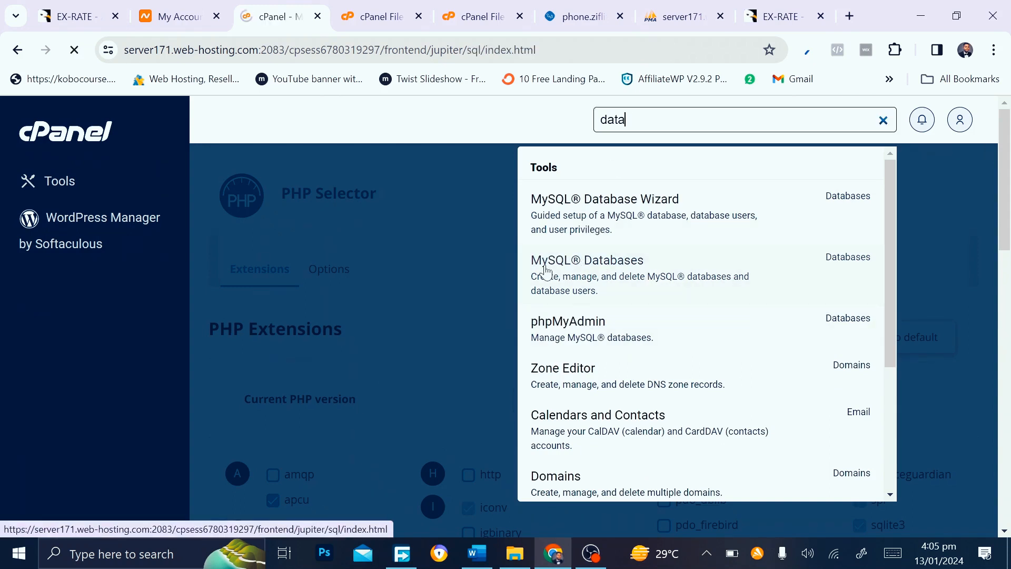
Copy the michylqc_exchange database name and return to the installer tab
scroll(399, 297, down, 9)
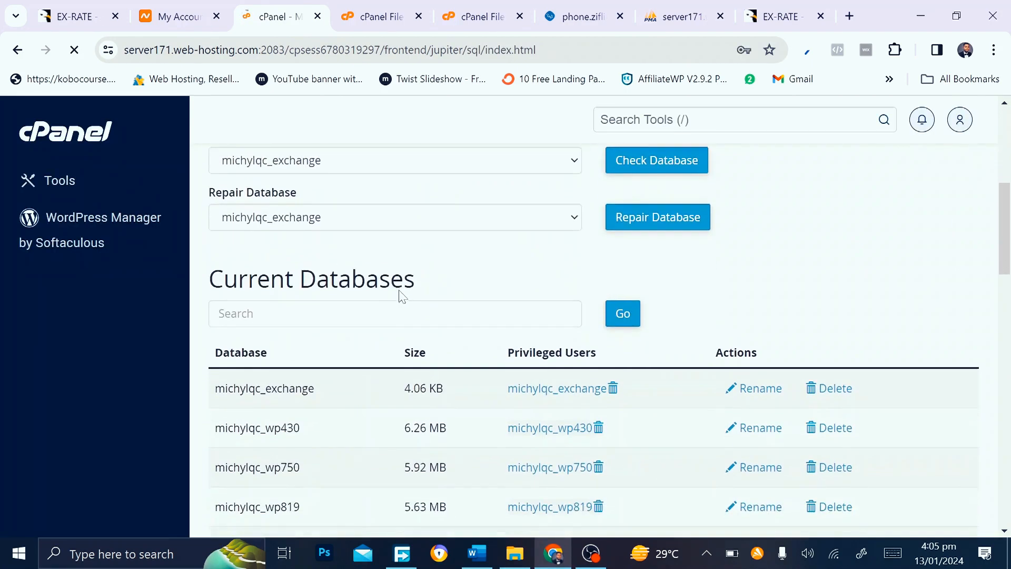
drag(318, 252, 210, 264)
click(333, 248)
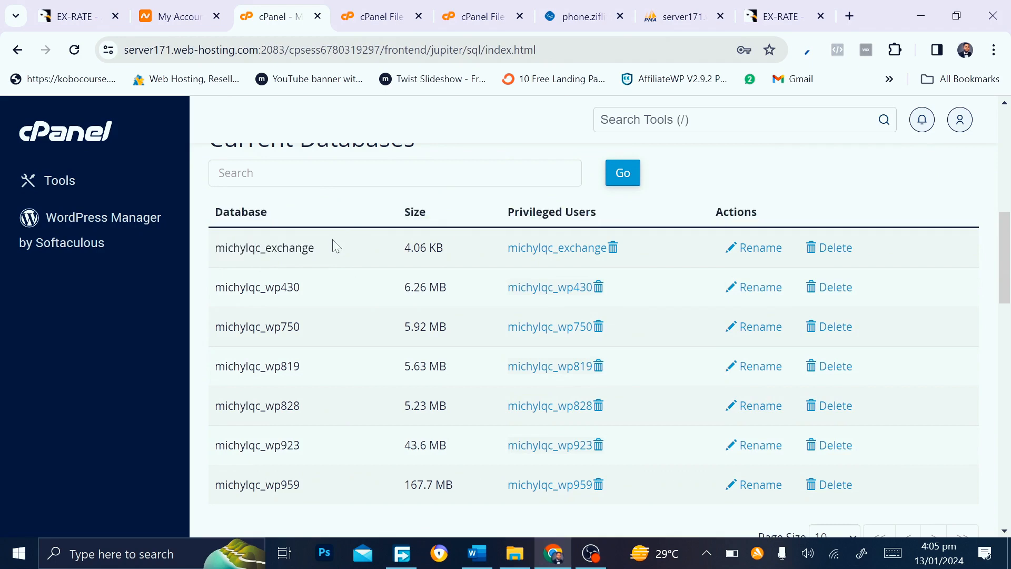
drag(318, 255, 214, 258)
key(ctrl+c)
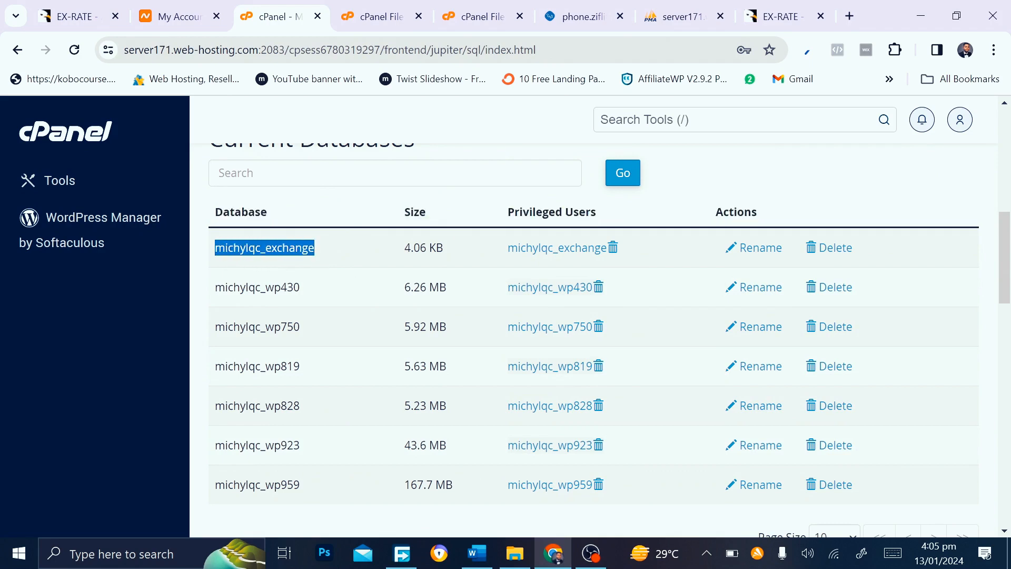
key(ctrl+Tab)
key(ctrl+Tab)
key(ctrl+Tab)
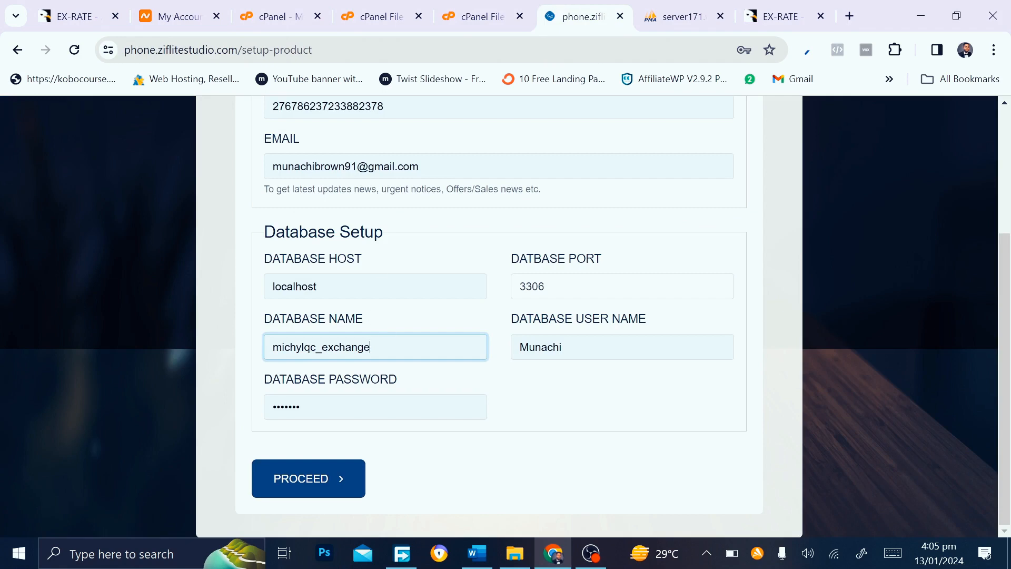
Paste michylqc_exchange into the Database User Name field, replacing the old entry
click(622, 347)
key(ctrl+a)
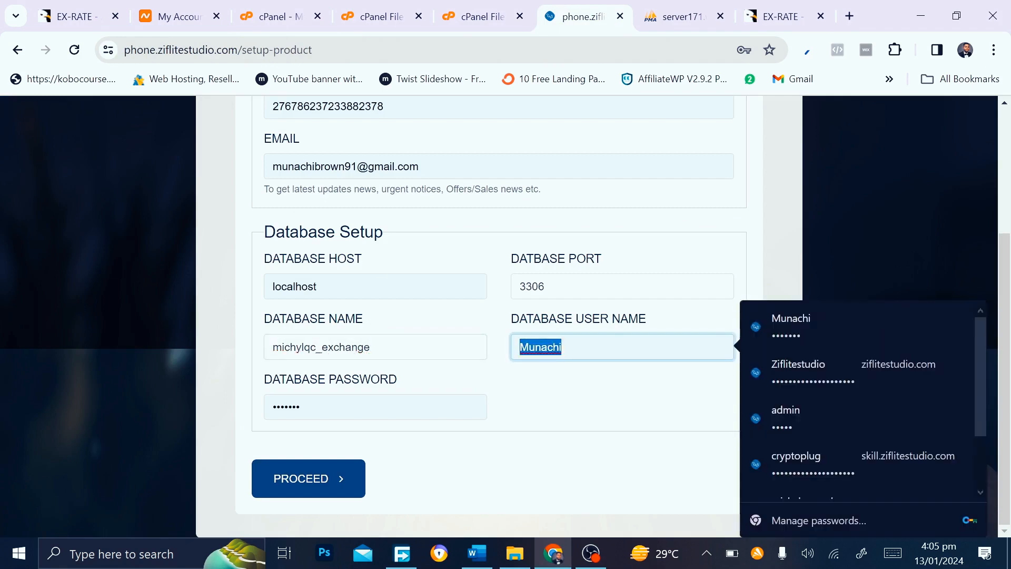
key(ctrl+v)
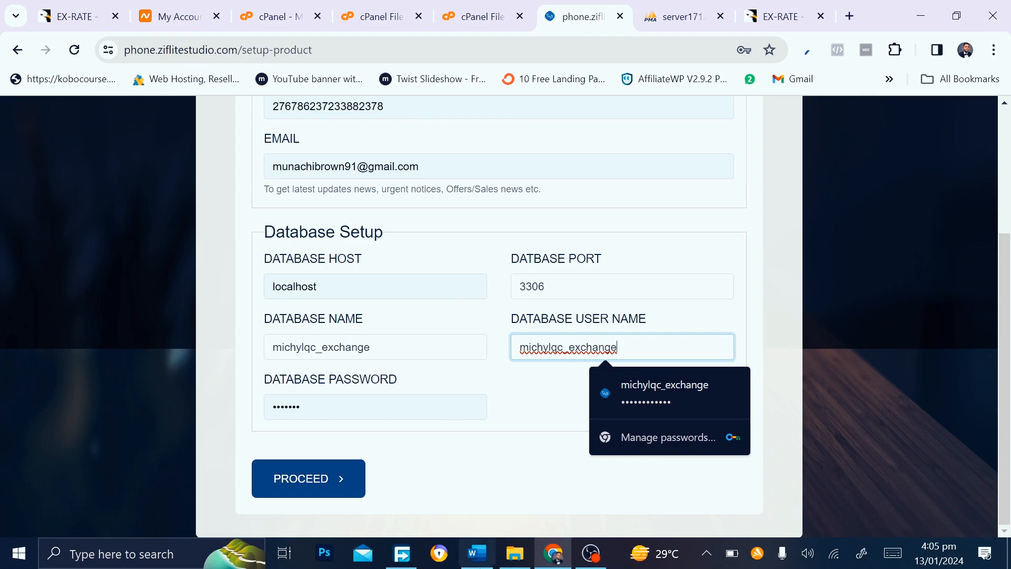
Copy the saved database password from Word into Database Password and run the installation
click(476, 553)
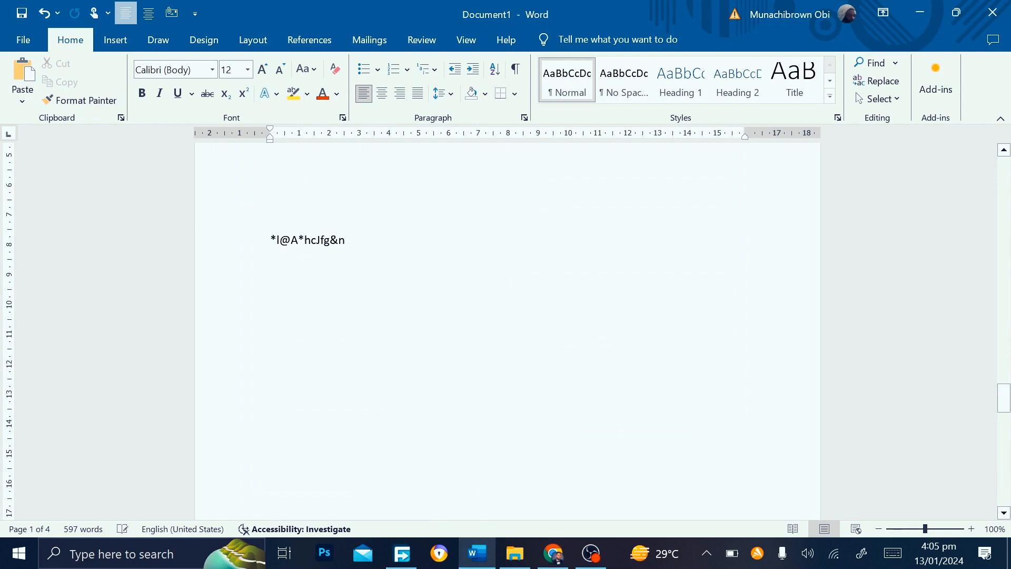
drag(346, 242, 273, 242)
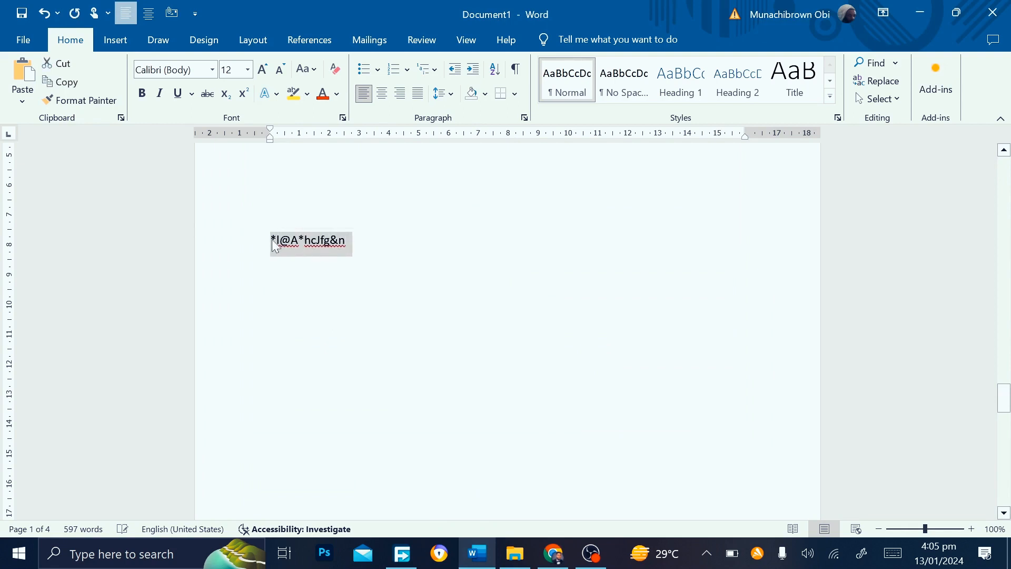
click(553, 553)
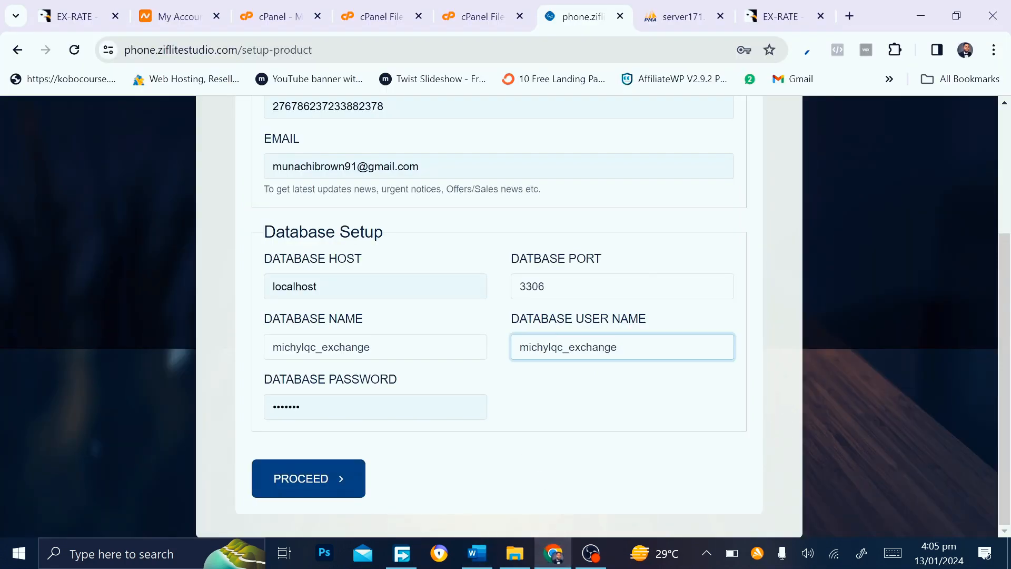
click(375, 406)
key(ctrl+a)
key(BackSpace)
key(ctrl+v)
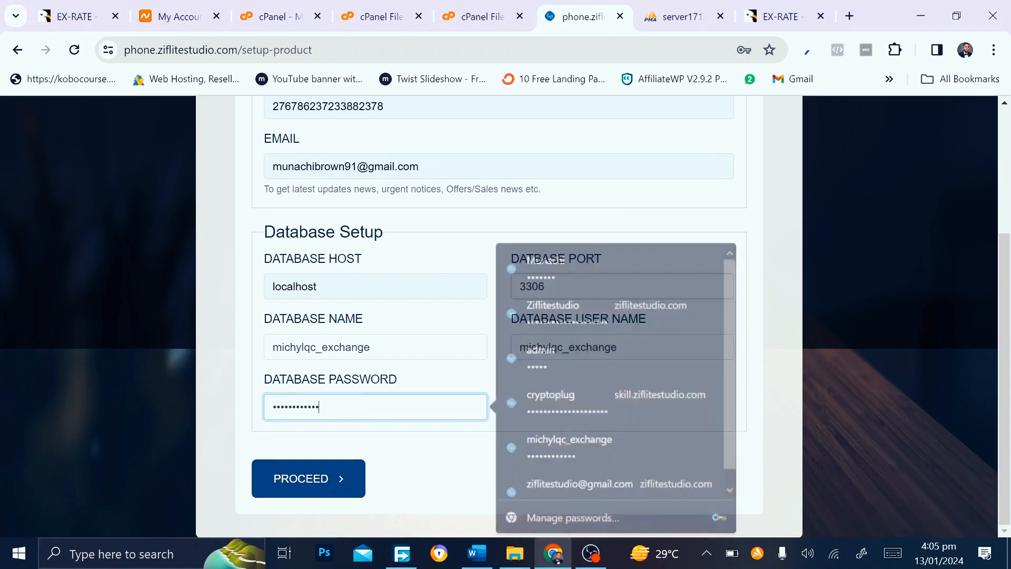
click(309, 497)
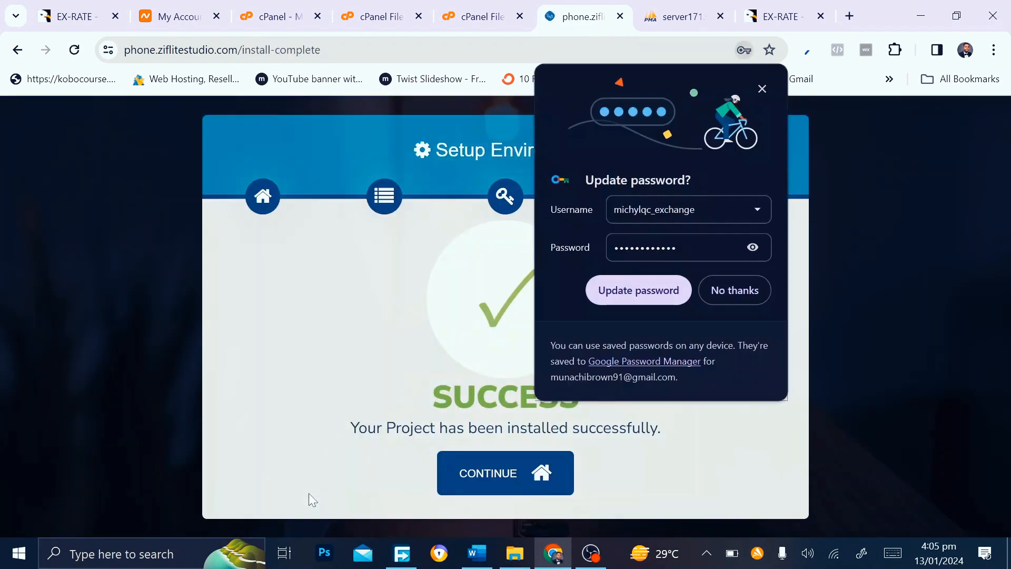
Update the browser's saved password and continue to the new EX-RATE homepage
click(634, 289)
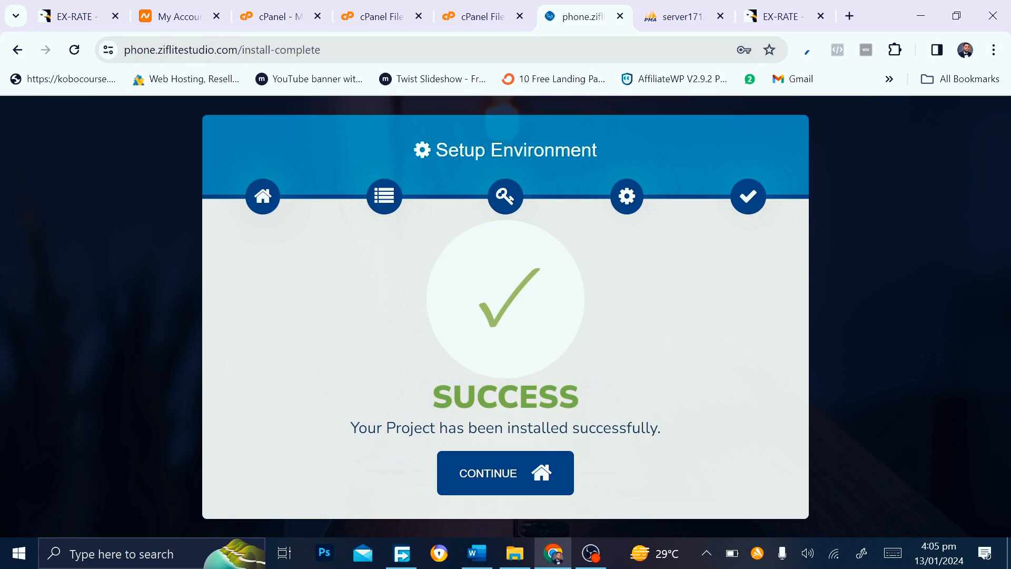
click(509, 477)
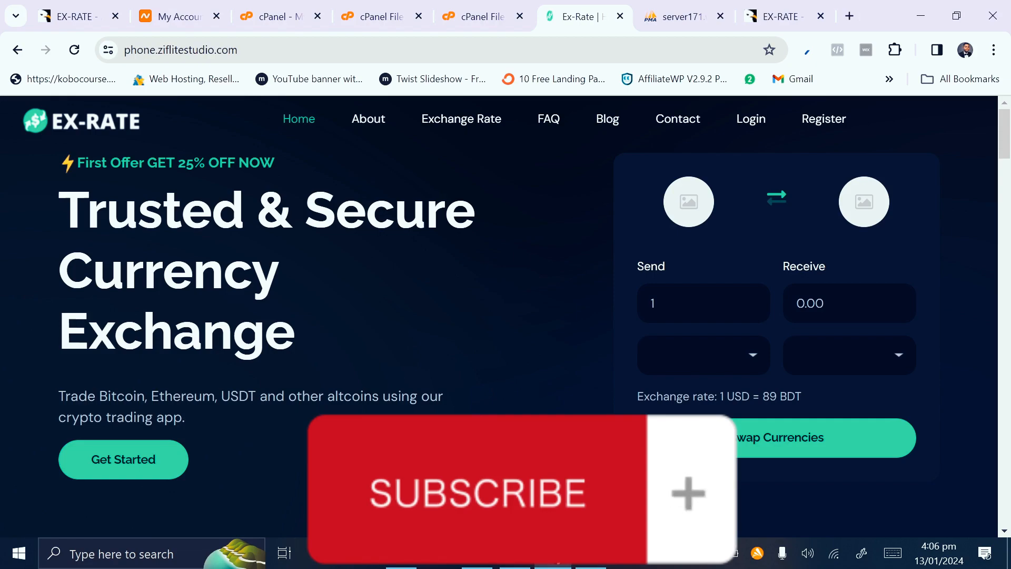
scroll(499, 316, down, 12)
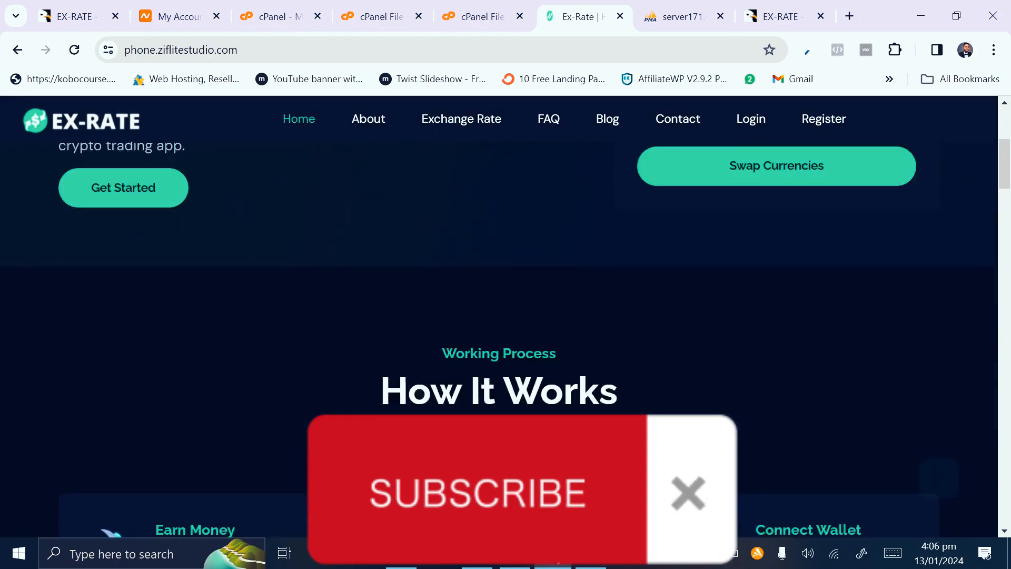
scroll(498, 316, down, 15)
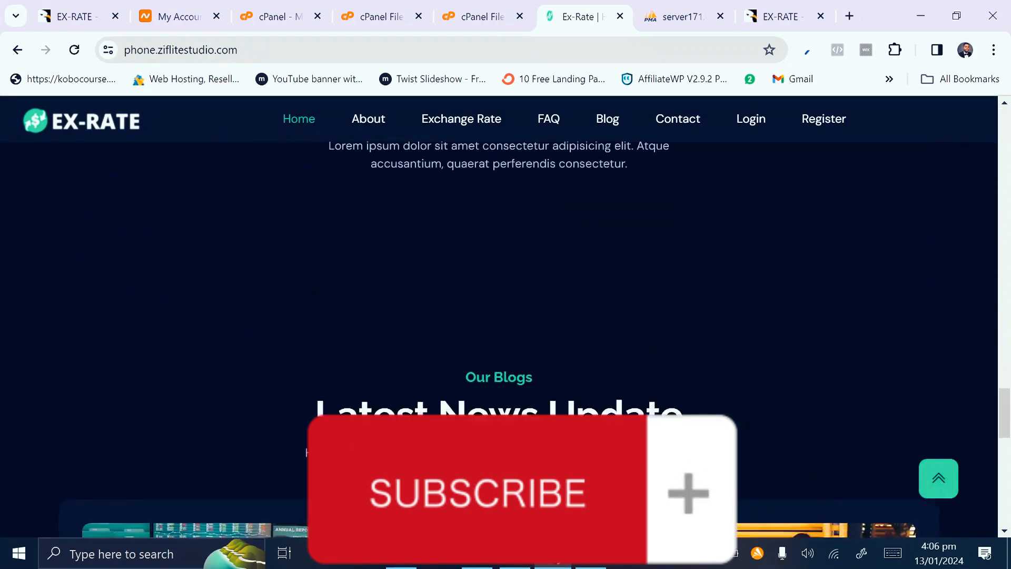
scroll(509, 479, up, 20)
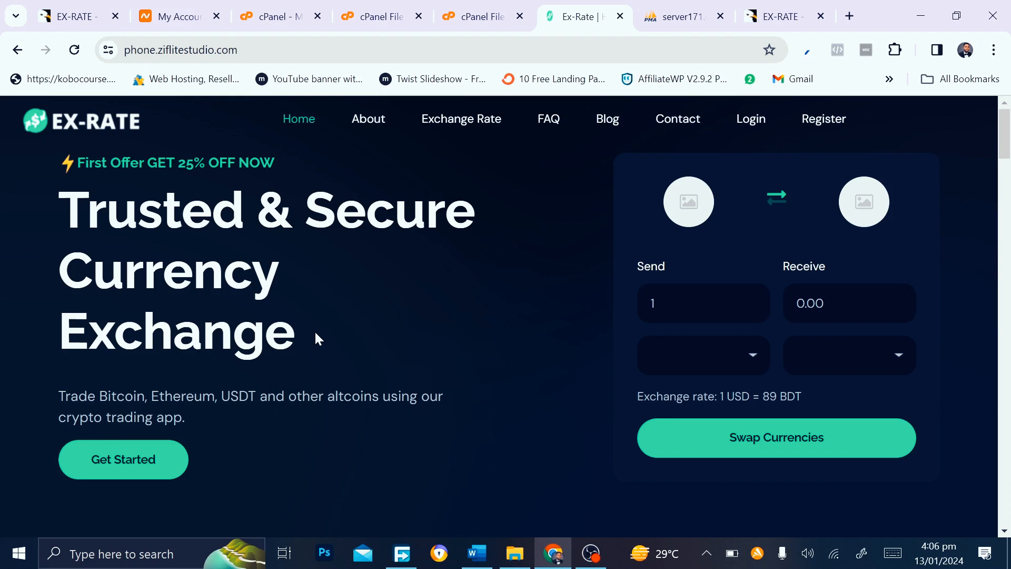
click(211, 50)
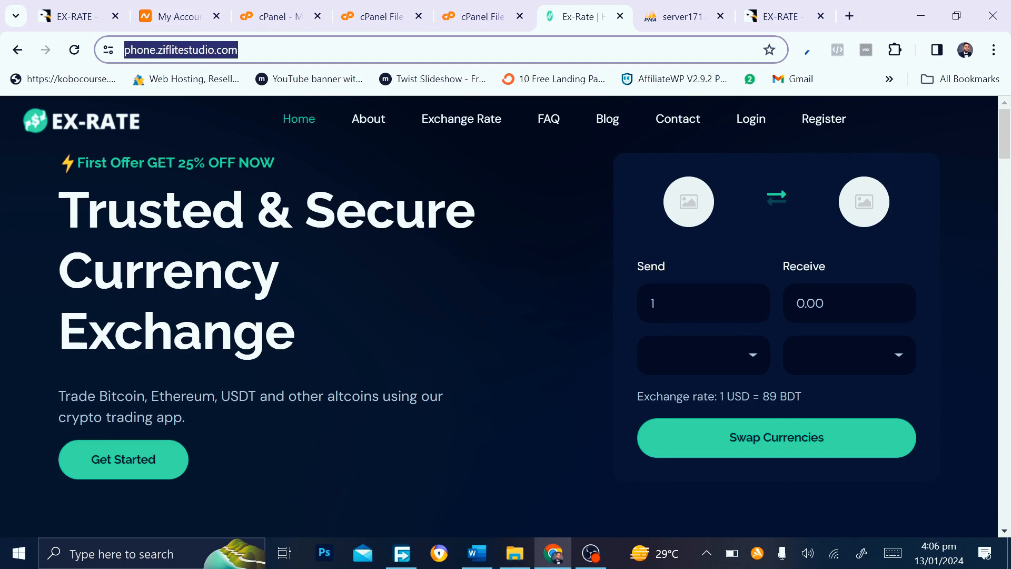
Open the site's admin login page by appending /admin to the address
click(275, 49)
text(//)
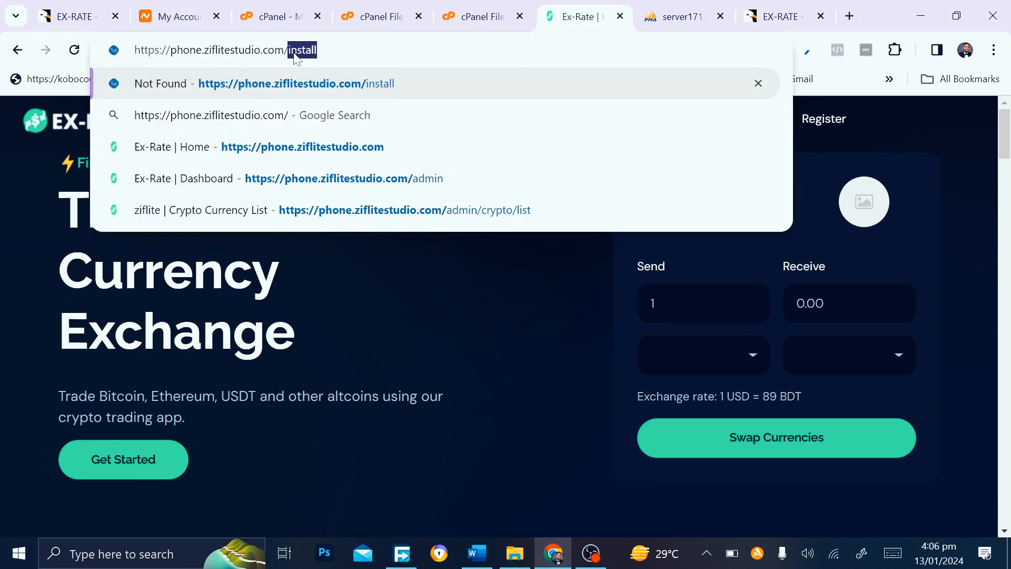
text(ad)
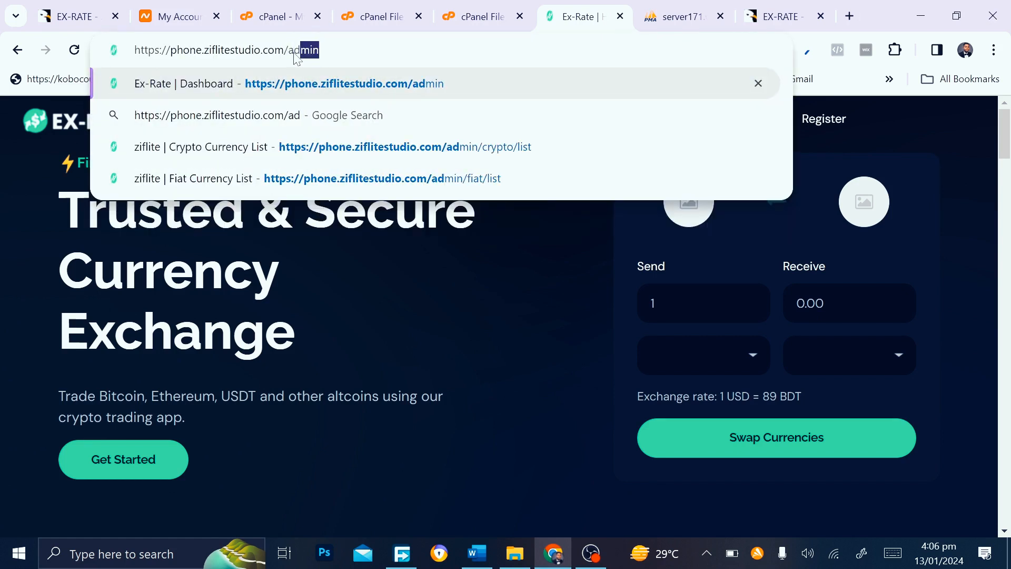
key(Return)
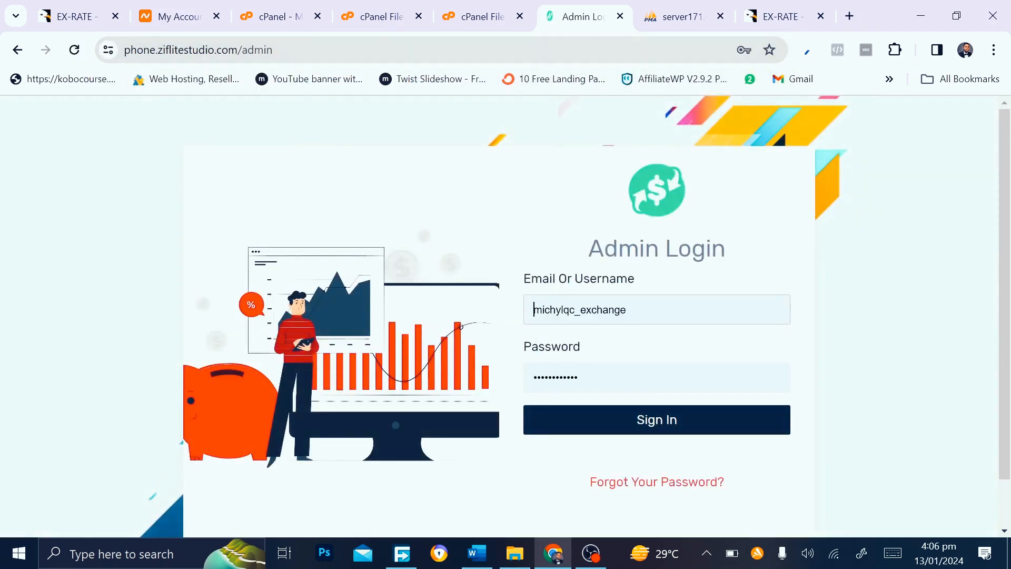
Sign in with the saved admin login, dismiss the password warning, and return to cPanel
click(625, 309)
key(ctrl+a)
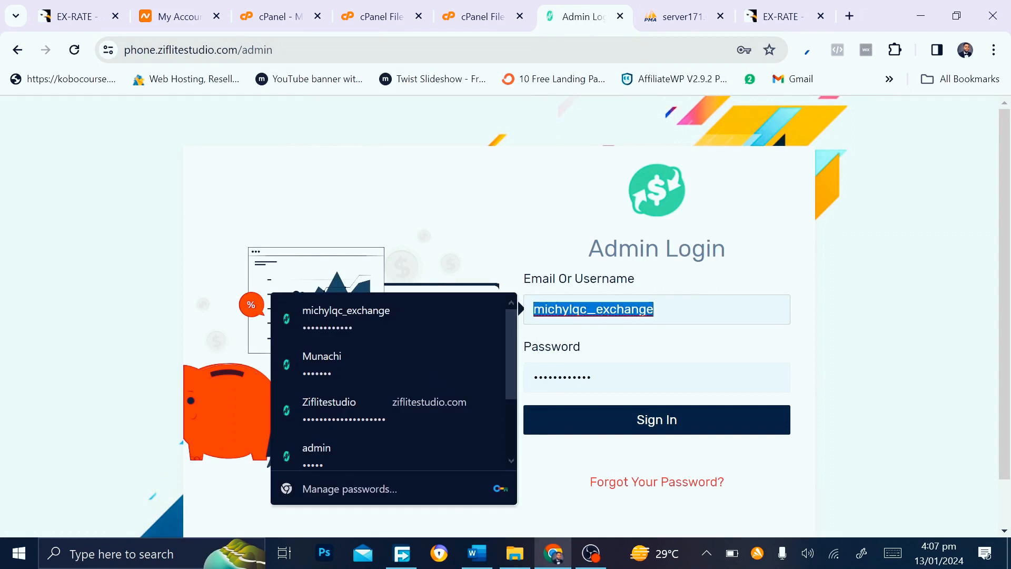
text(admin)
click(640, 349)
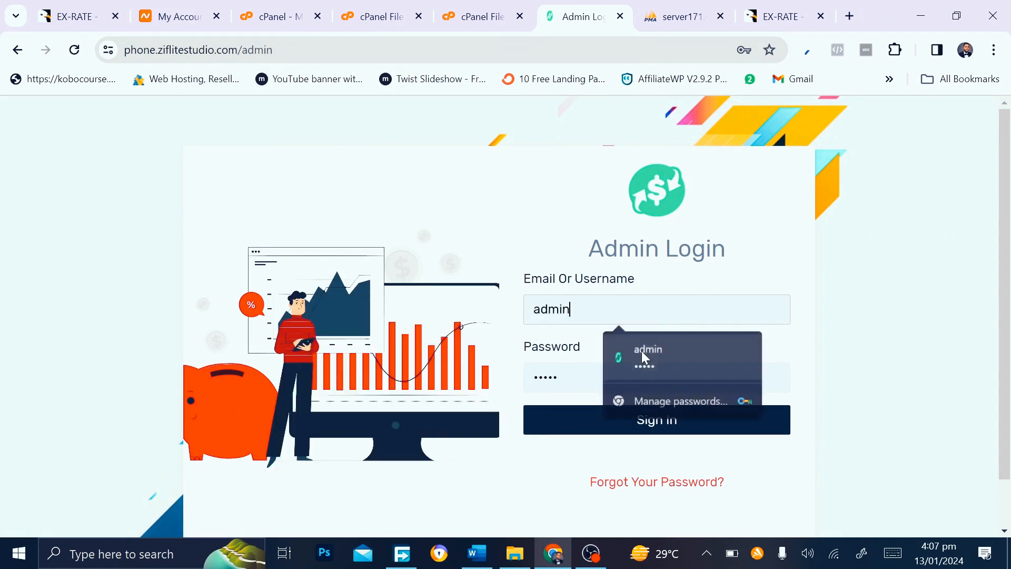
click(610, 421)
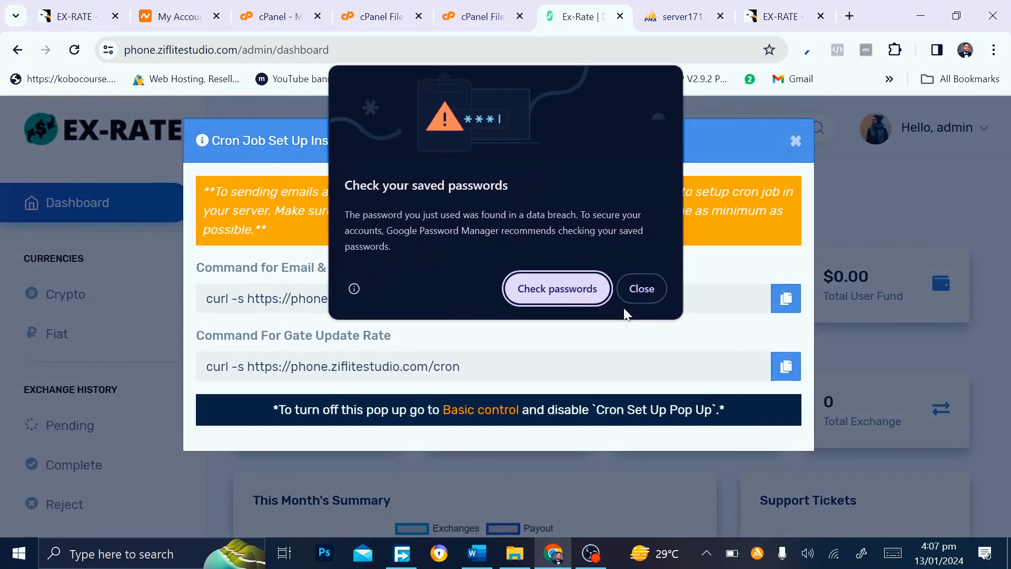
click(642, 289)
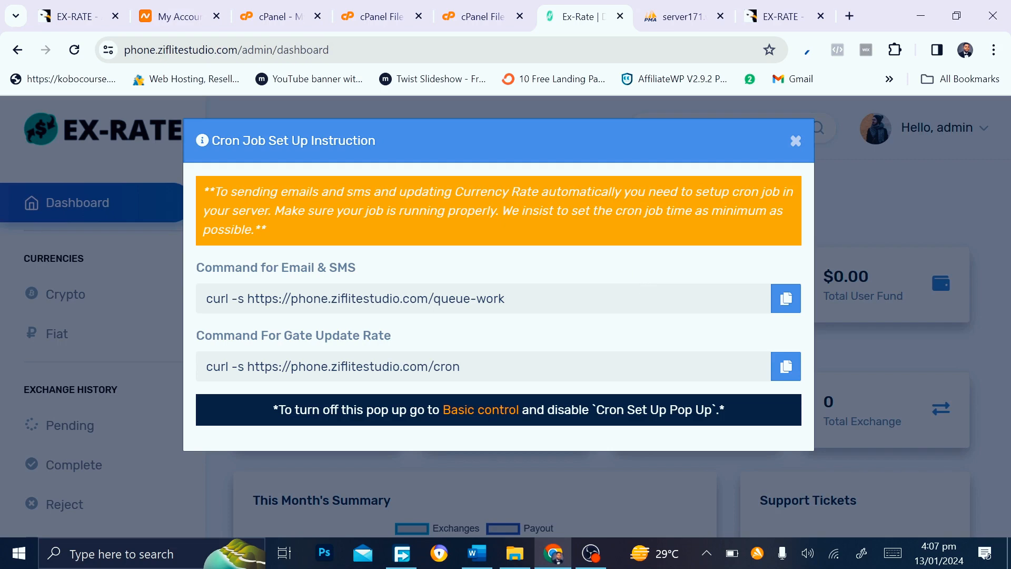
click(279, 7)
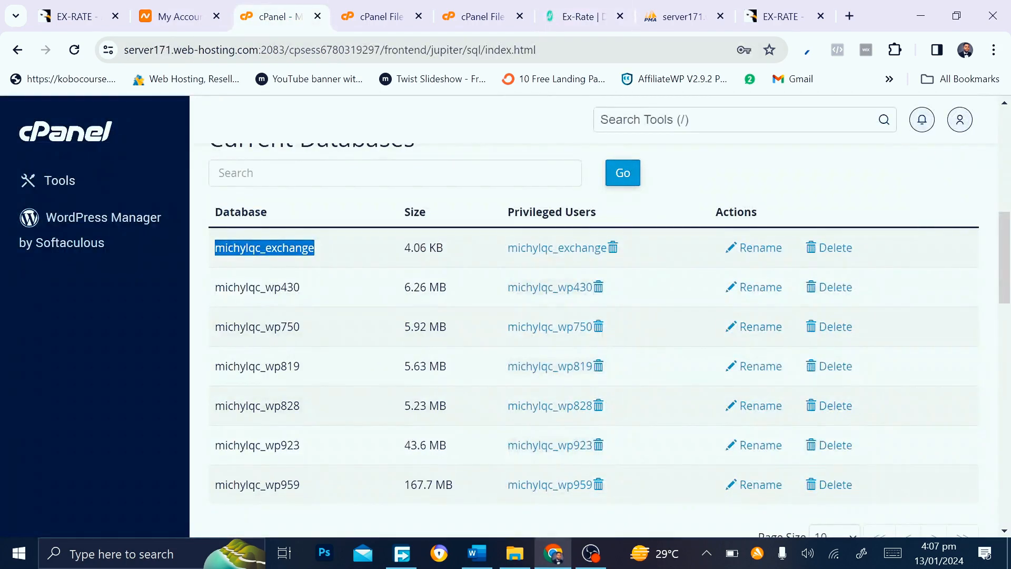
Find and open cPanel's Cron Jobs page through the tool search
scroll(594, 316, up, 5)
click(701, 120)
text(d)
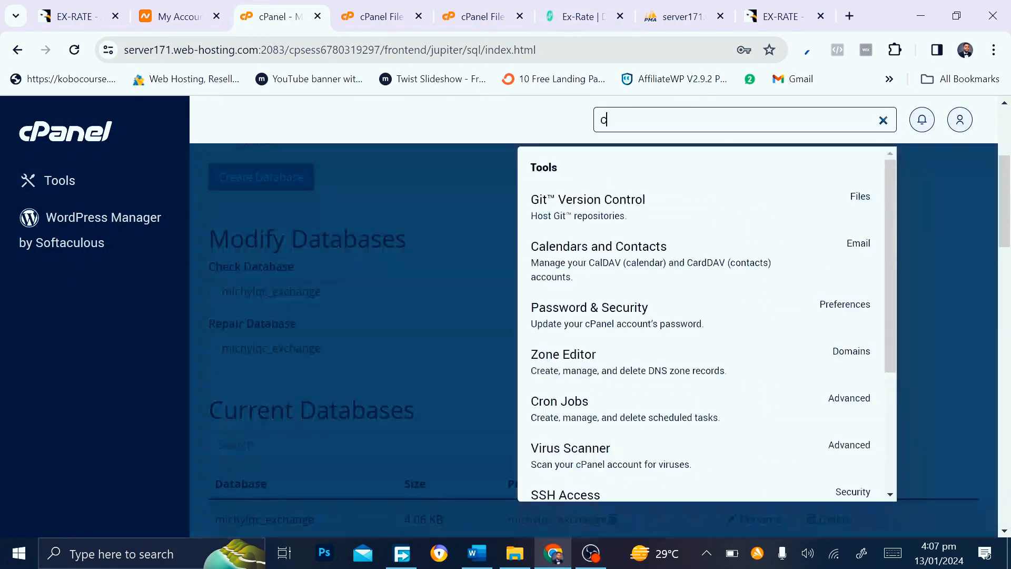
text(ron)
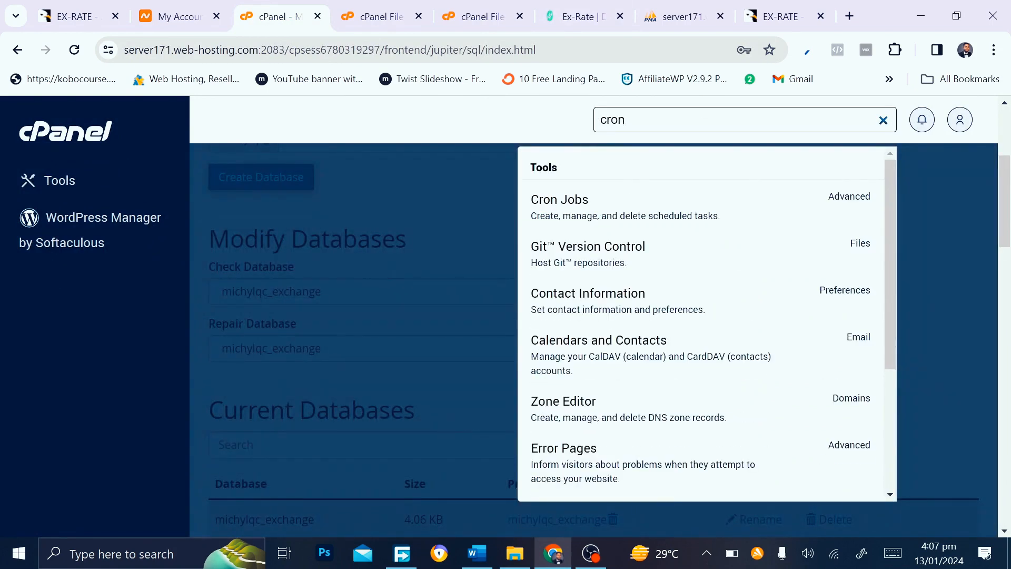
click(644, 211)
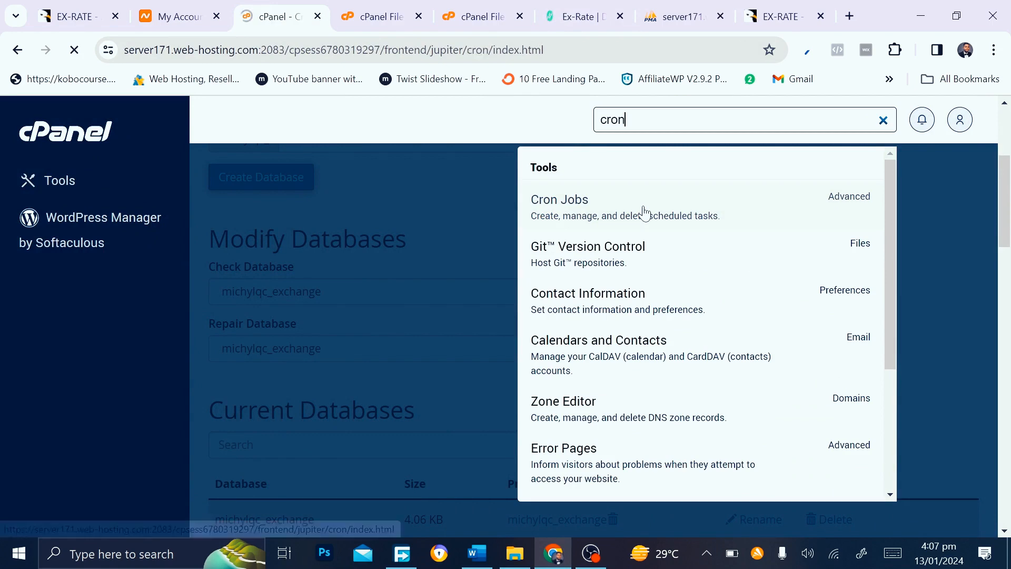
scroll(566, 356, down, 12)
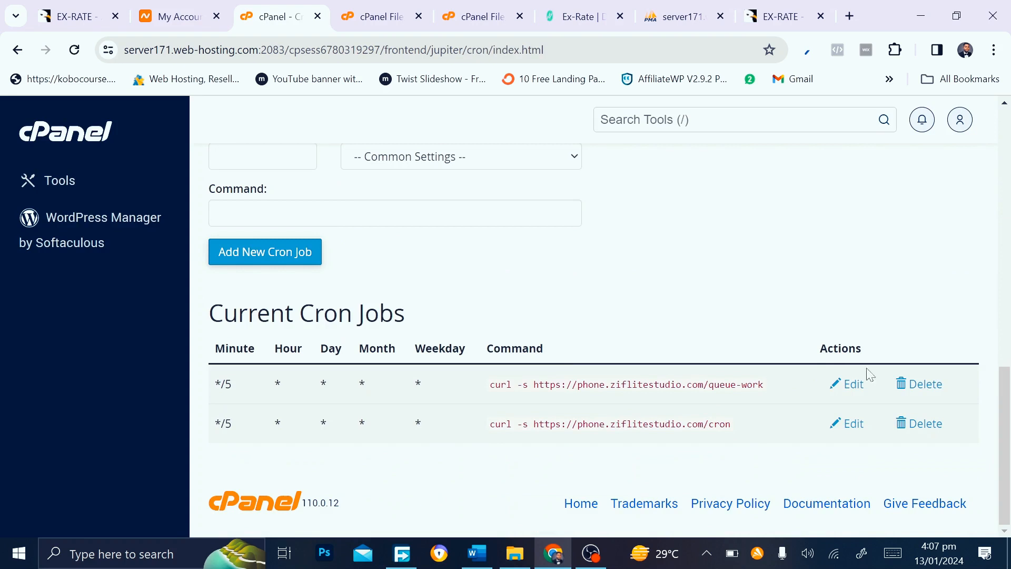
Delete the two existing cron jobs, queue-work and rate-update
click(919, 383)
click(254, 452)
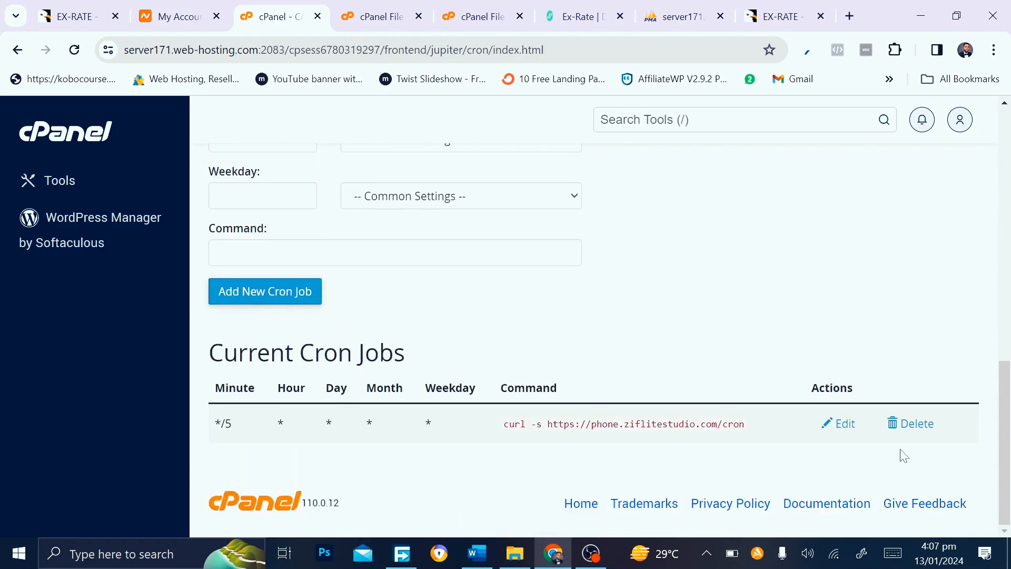
click(892, 427)
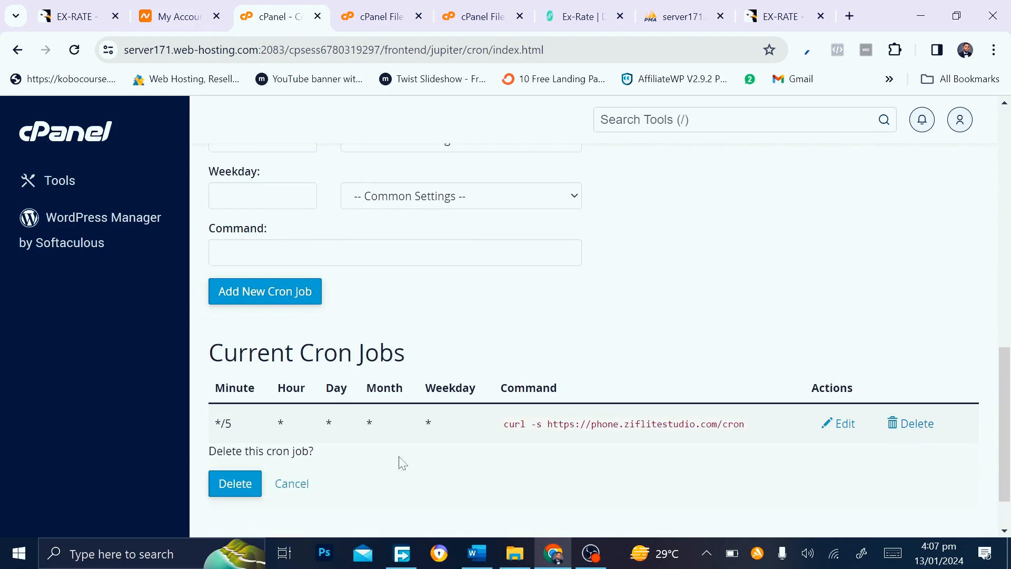
click(231, 490)
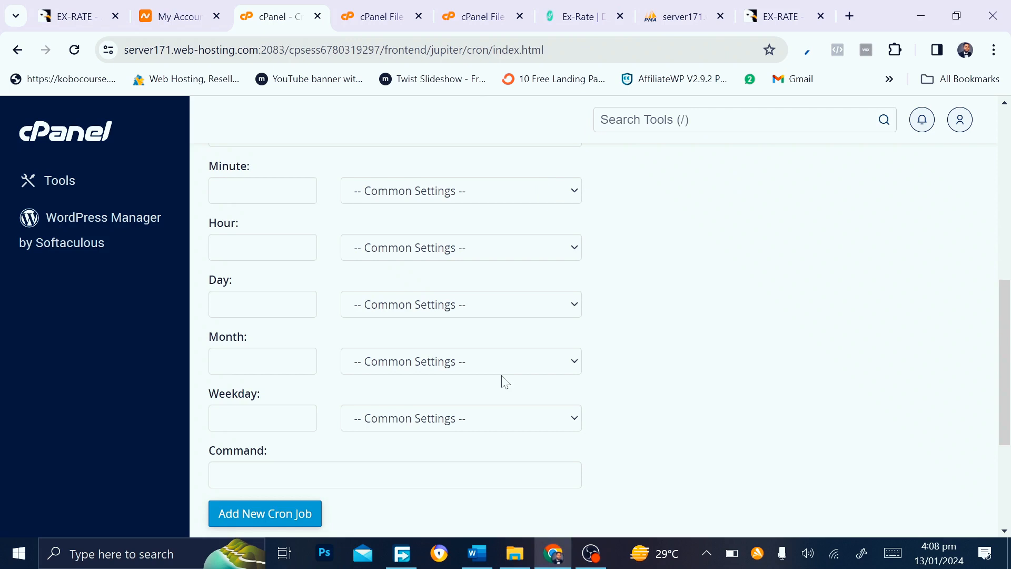
scroll(505, 381, up, 3)
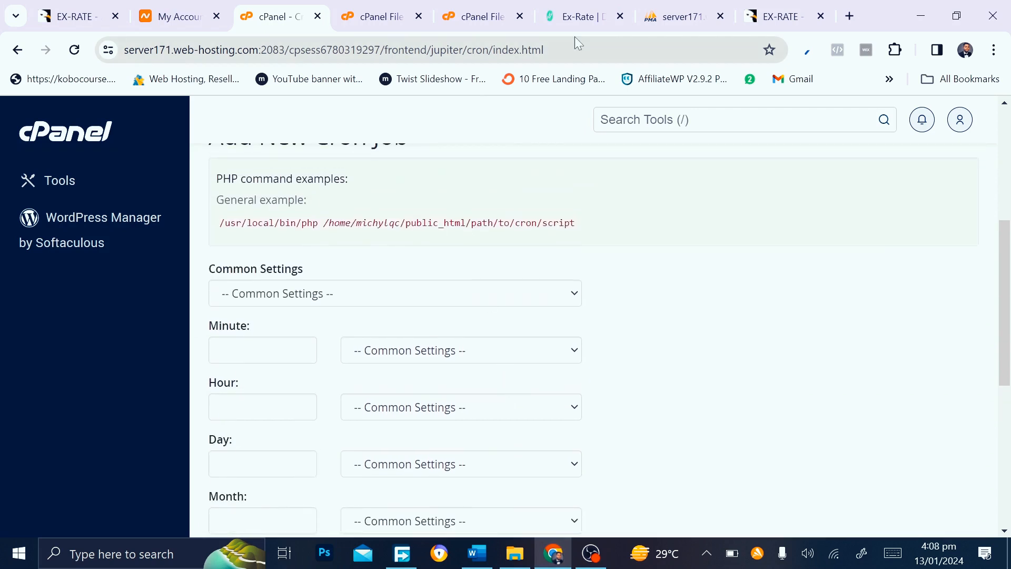
click(570, 5)
drag(570, 5, 374, 17)
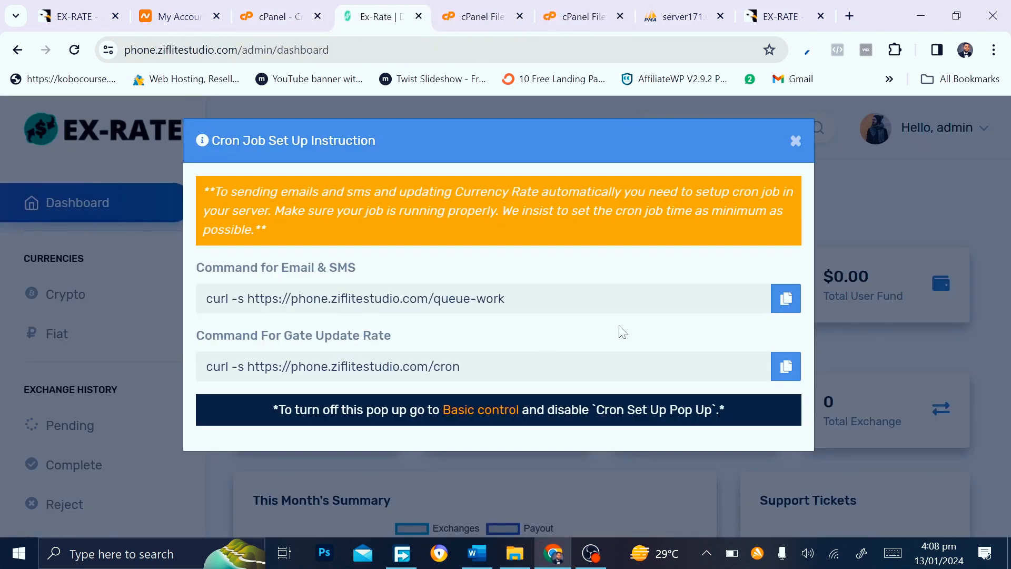
click(786, 298)
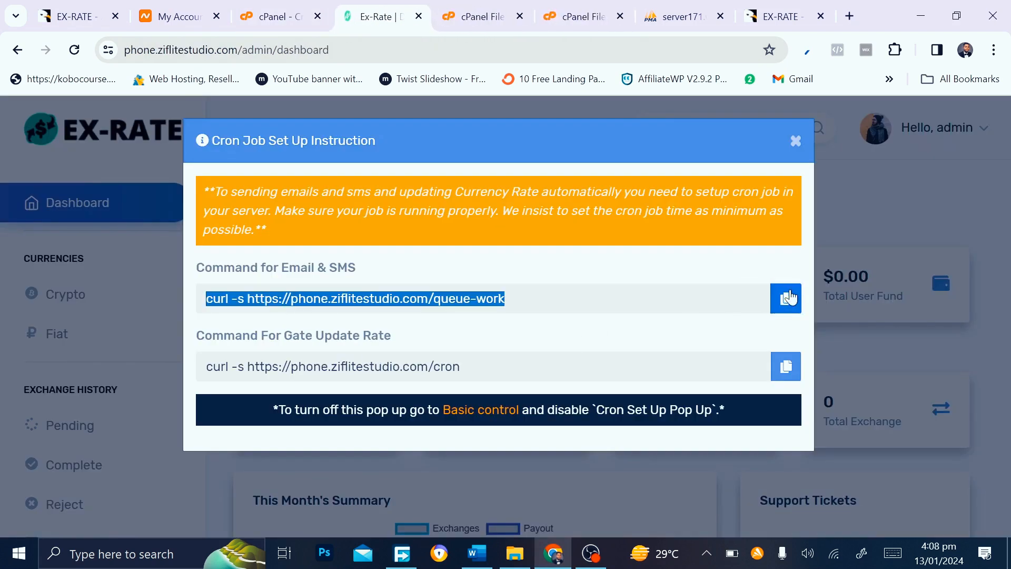
click(272, 16)
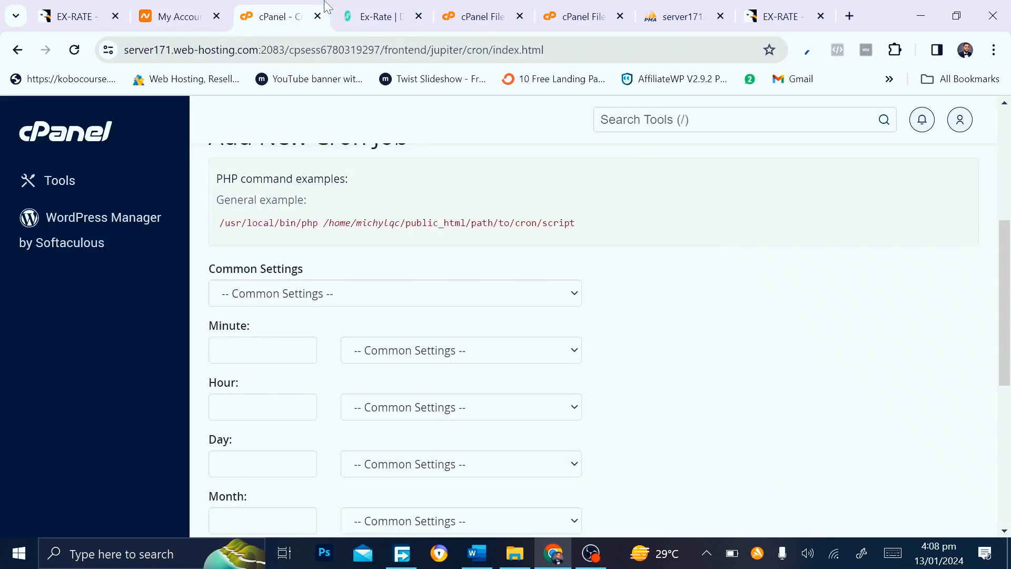
click(372, 301)
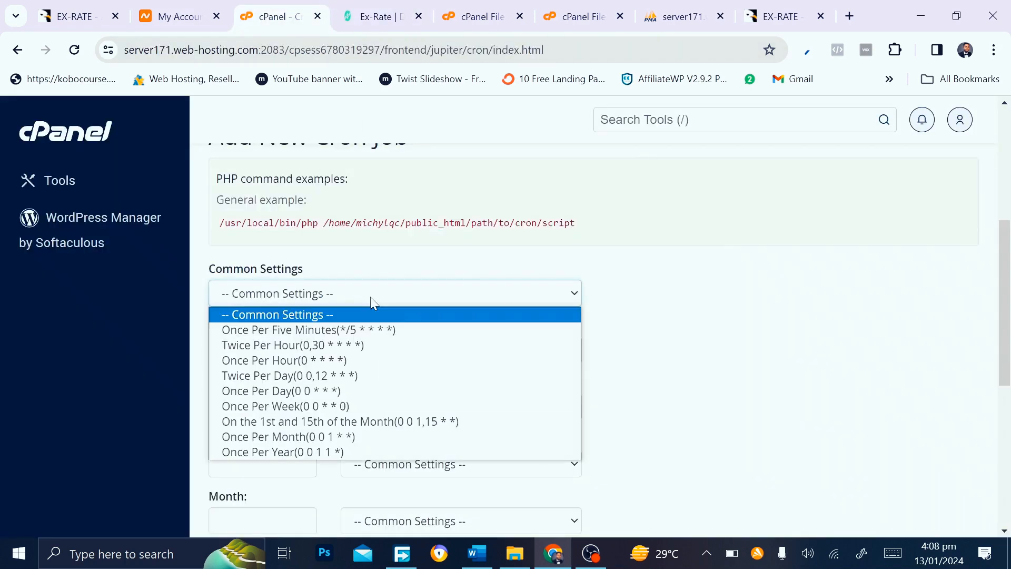
click(325, 330)
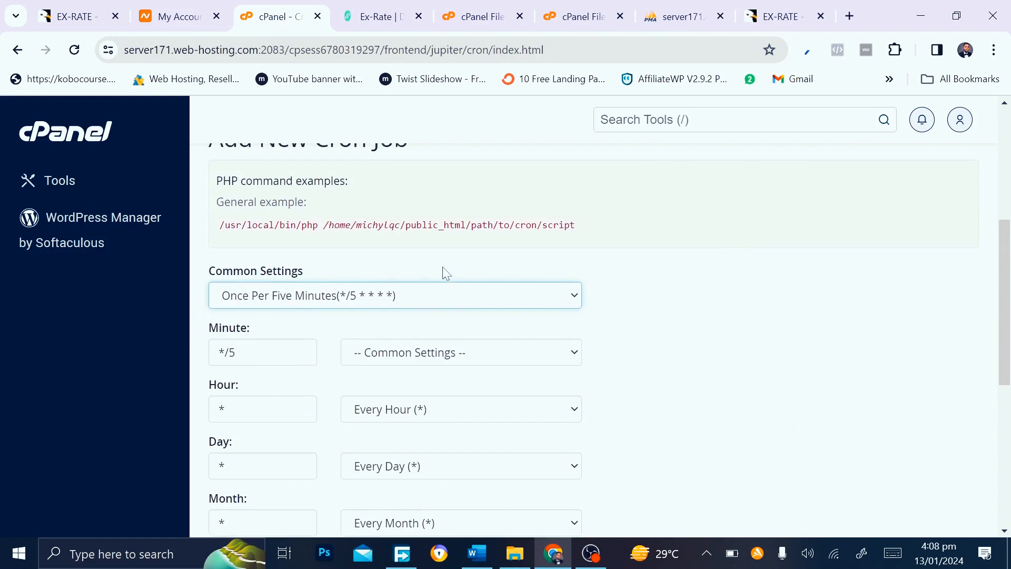
scroll(443, 274, up, 4)
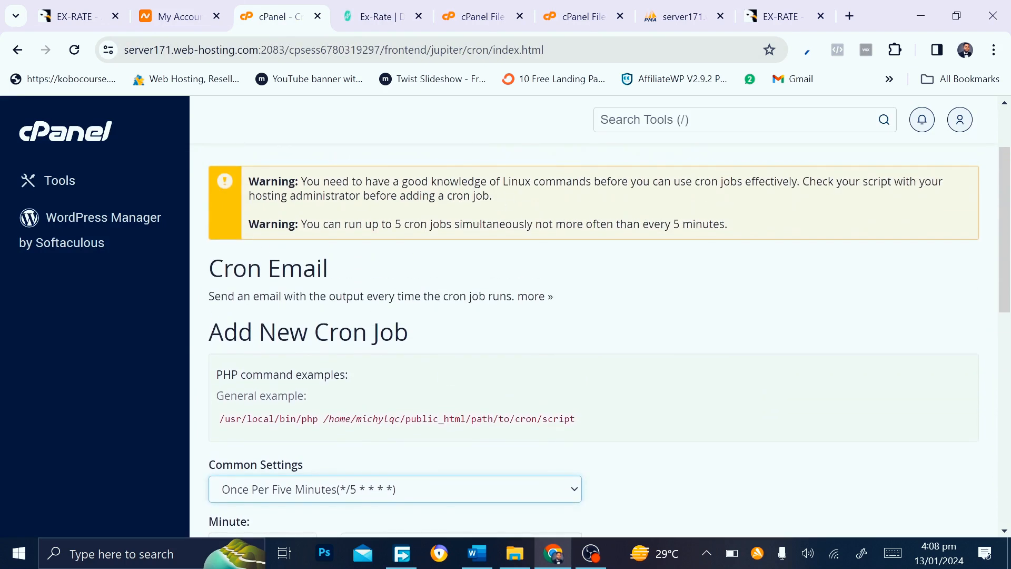
scroll(397, 323, down, 5)
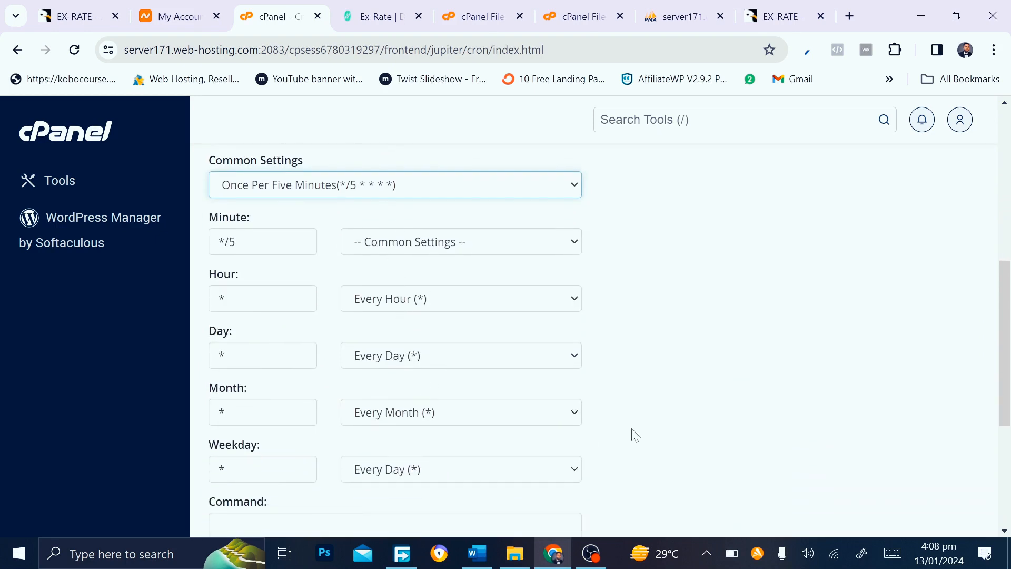
scroll(634, 434, down, 3)
click(219, 367)
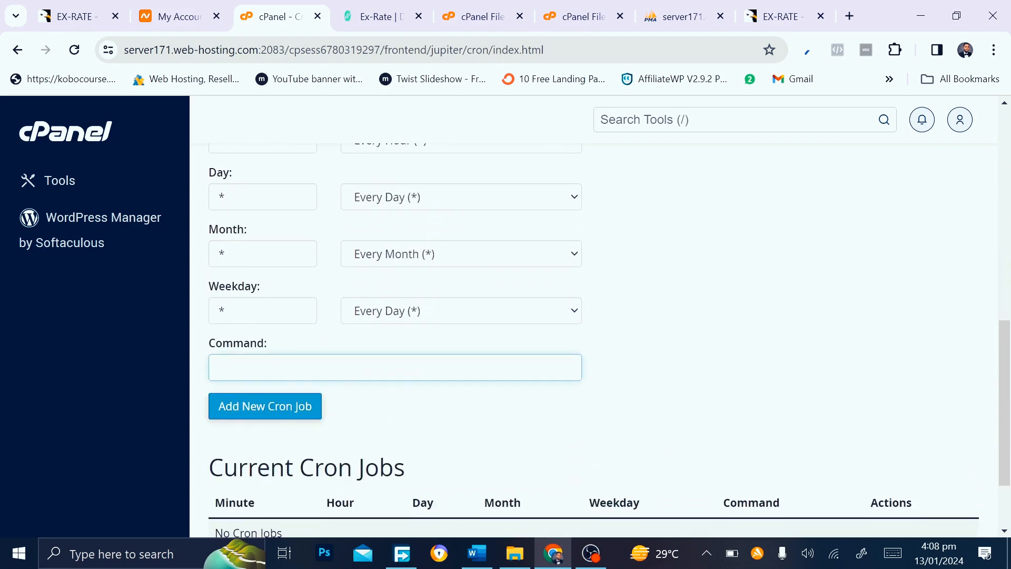
text(curl -s https://phone.ziflitestudio.com/queue-work)
click(285, 407)
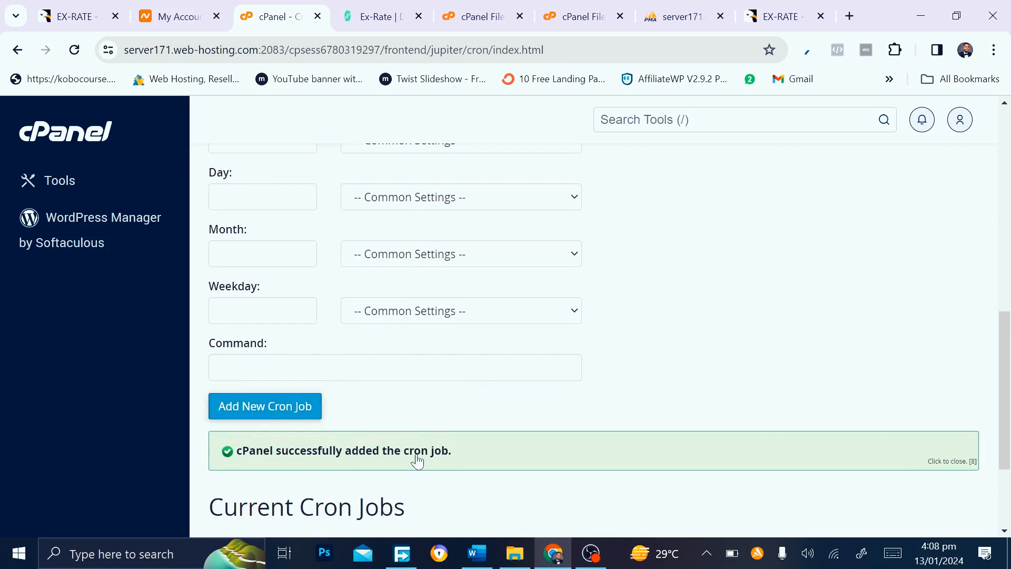
Add a second once-per-five-minutes cron job with the gate update rate /cron curl command
click(375, 16)
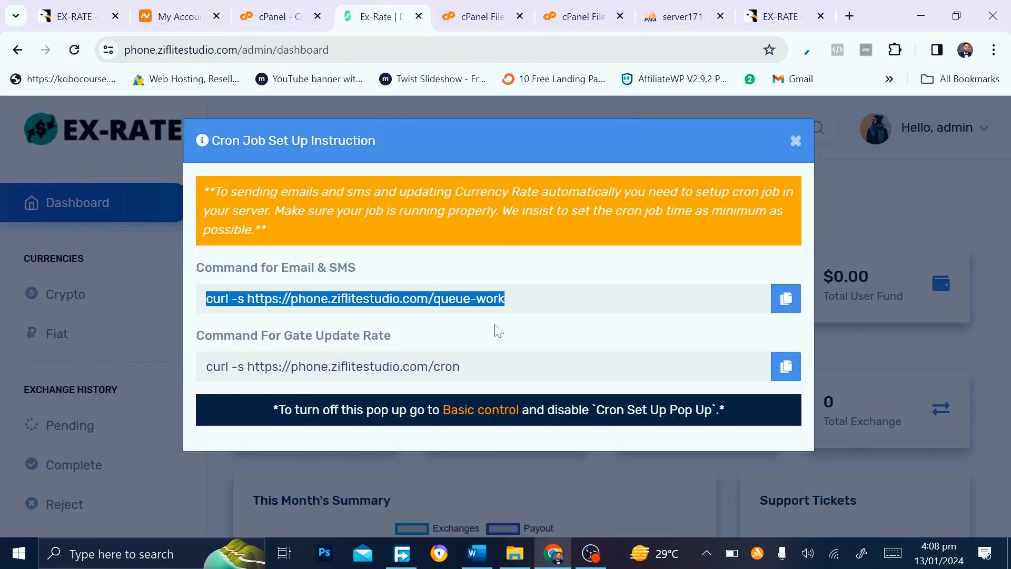
click(787, 368)
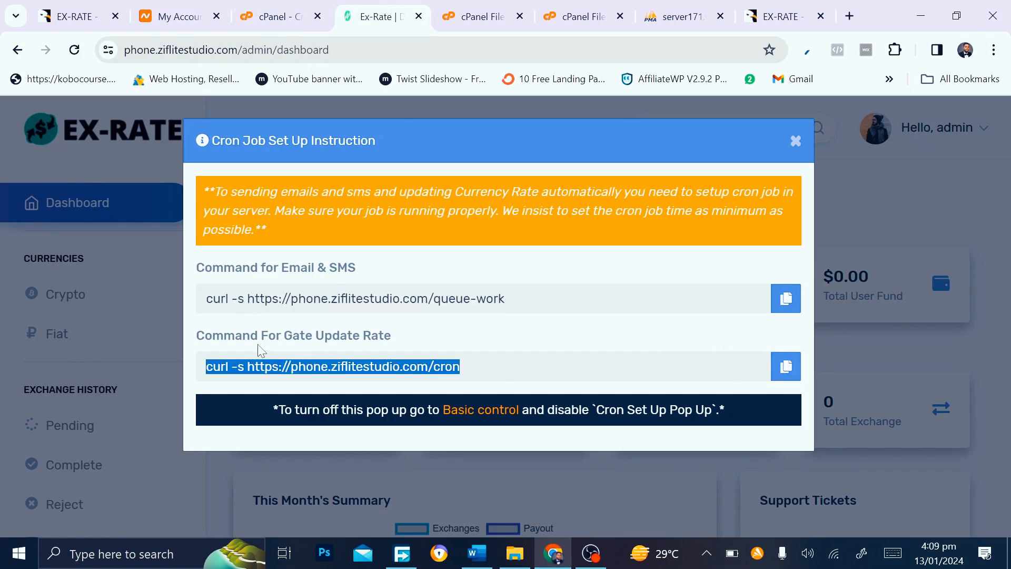
click(271, 17)
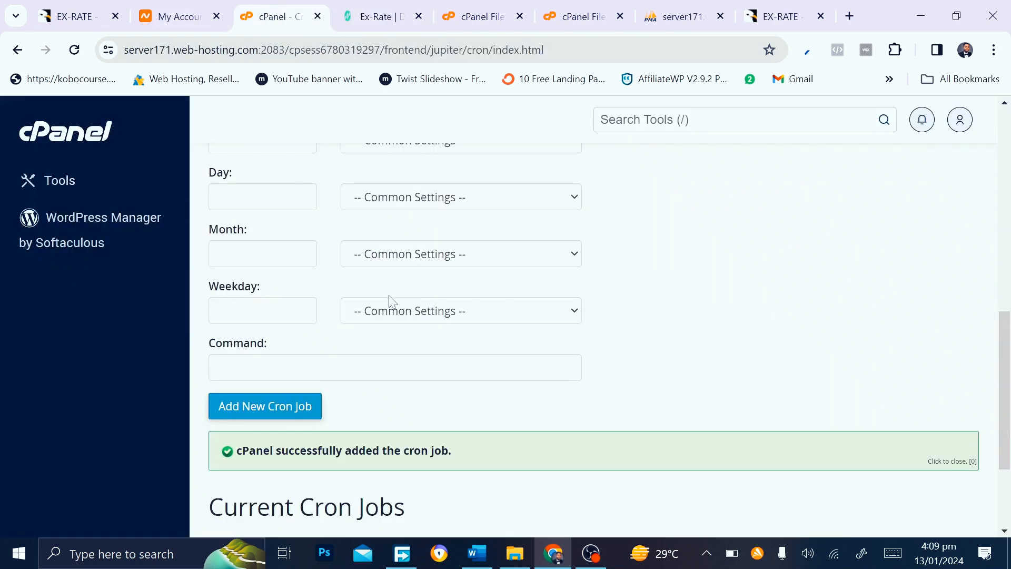
scroll(390, 301, up, 5)
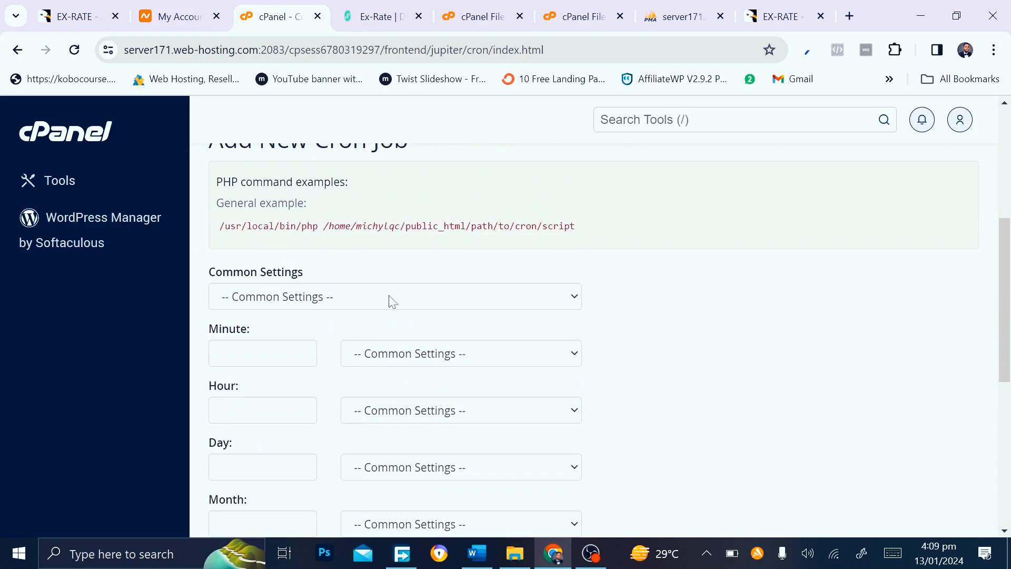
click(393, 301)
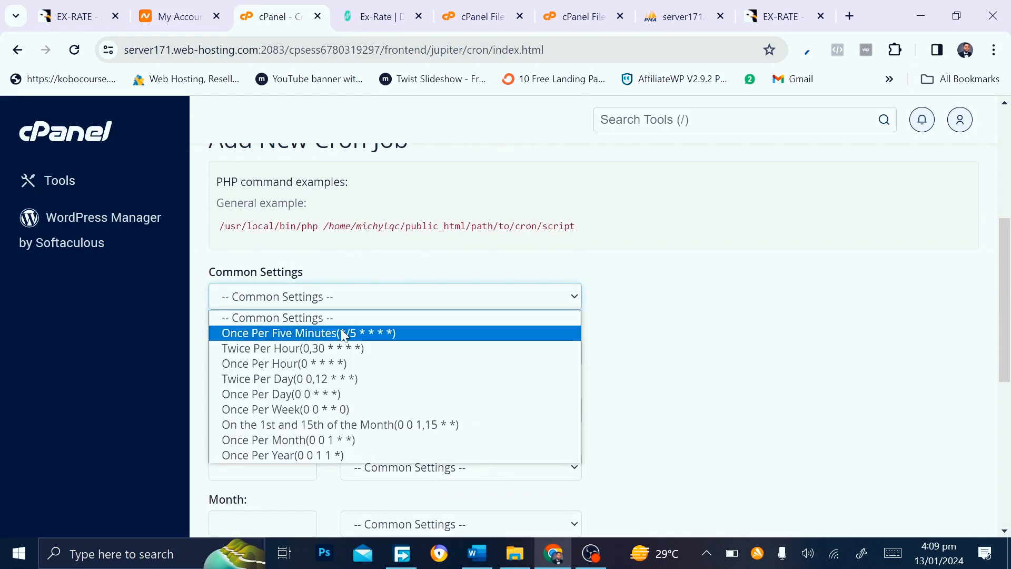
click(388, 332)
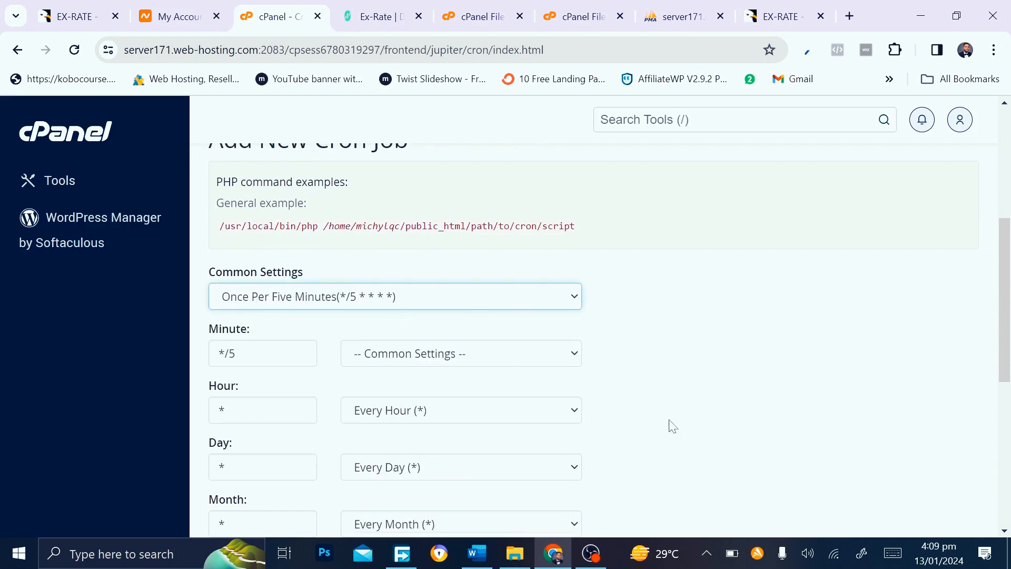
scroll(668, 426, down, 5)
click(375, 396)
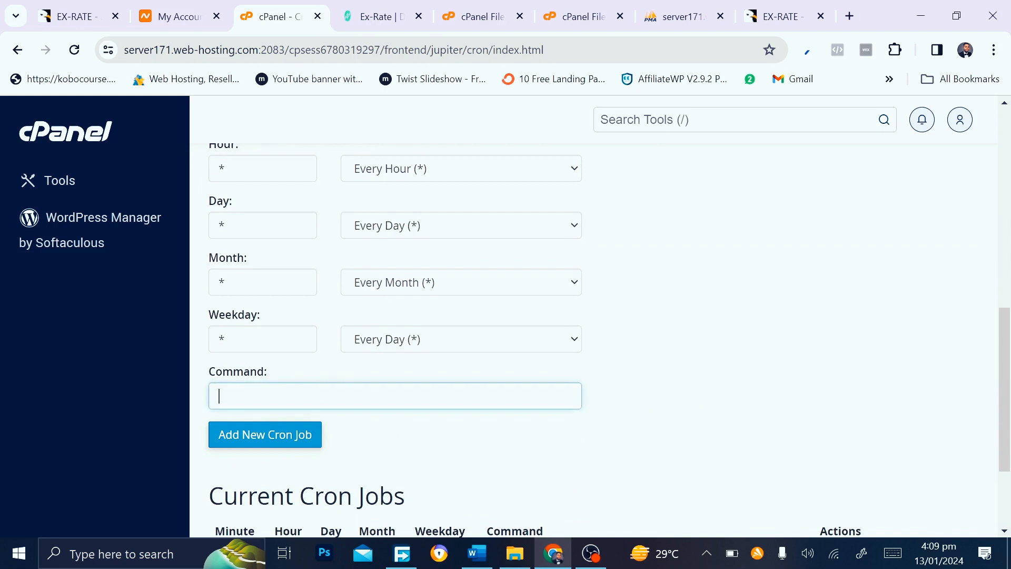
key(ctrl+v)
click(253, 431)
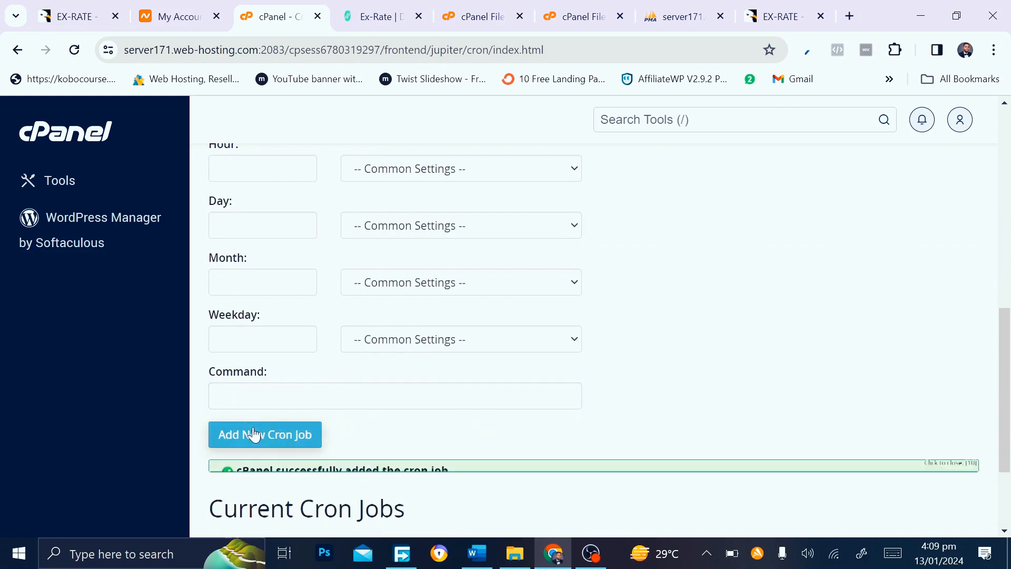
click(395, 8)
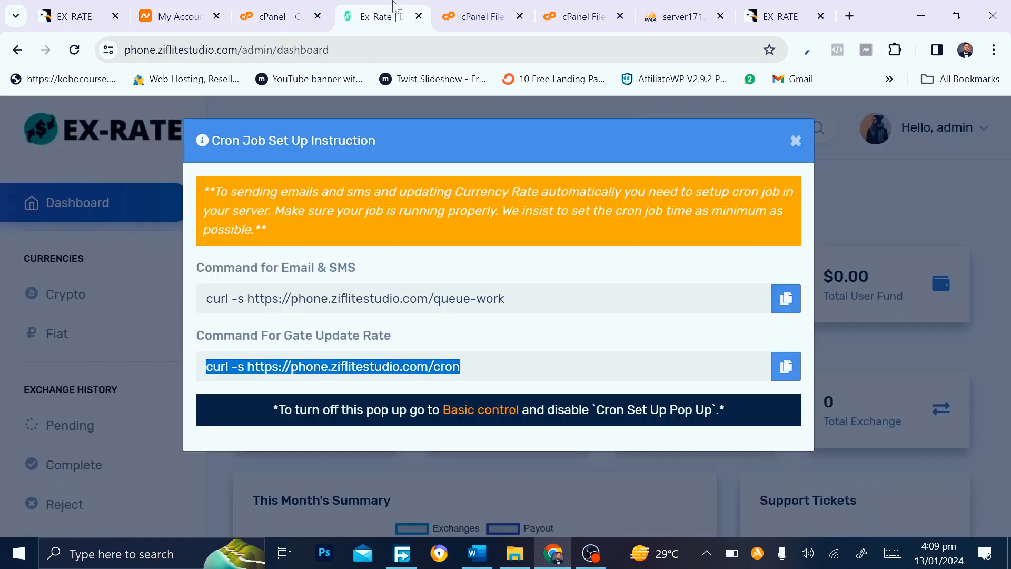
Close the cron popup and load phone.ziflitestudio.com in a new tab beside the admin
click(795, 141)
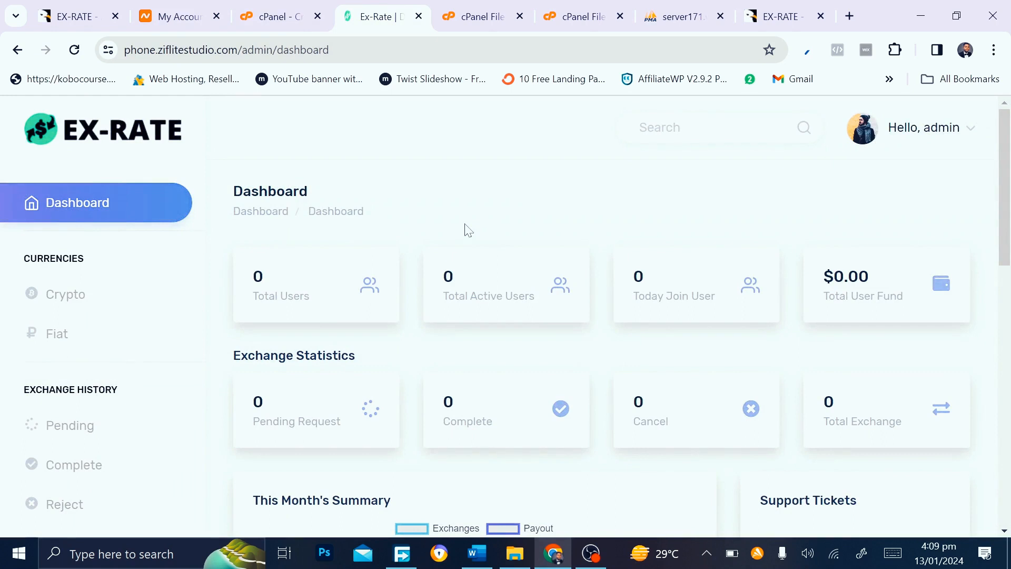
click(799, 7)
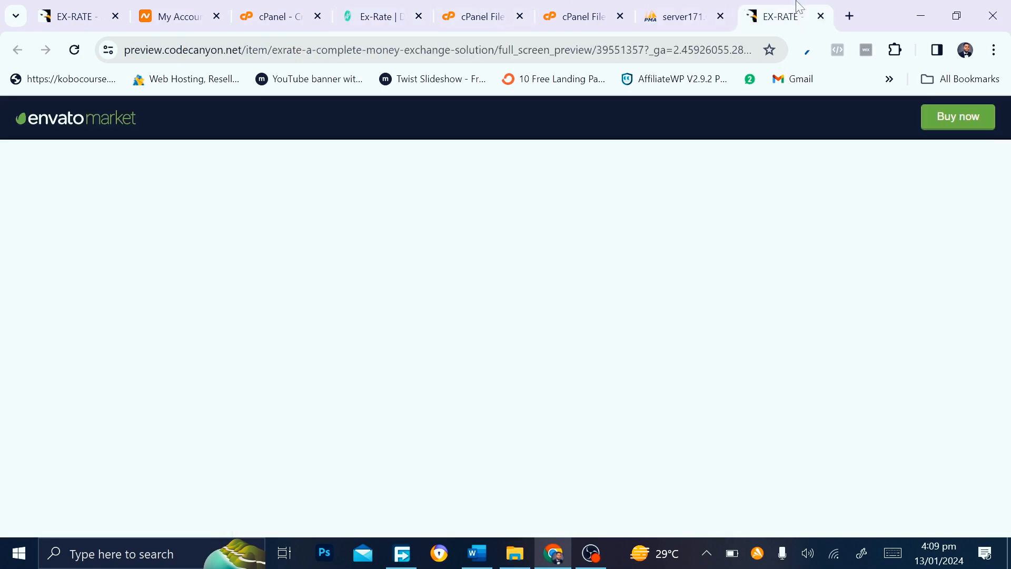
click(850, 16)
drag(779, 16, 419, 16)
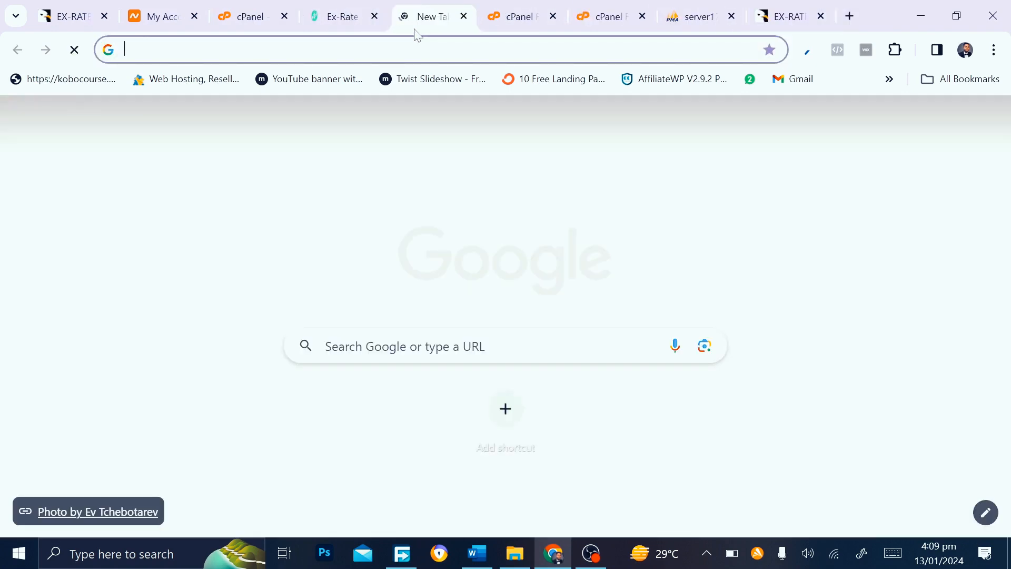
text(p)
key(Return)
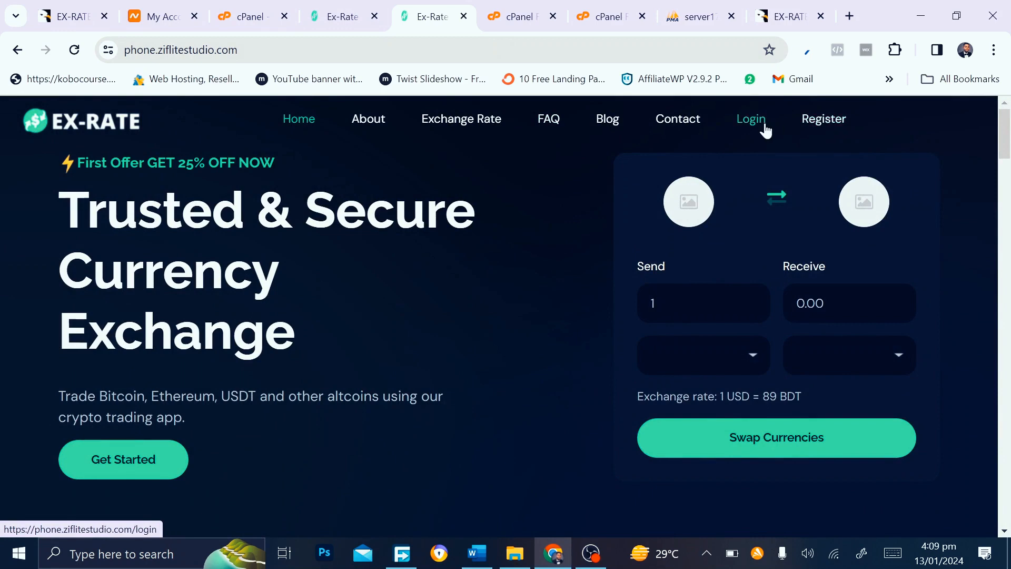
click(339, 7)
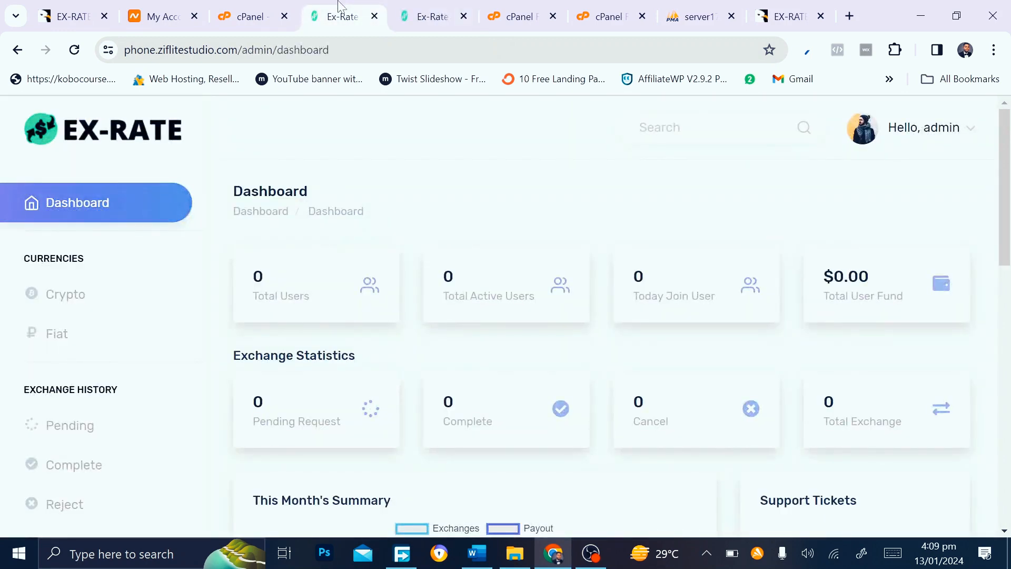
Open the admin profile, set the display name to Ziflite and change the username
click(958, 142)
click(845, 182)
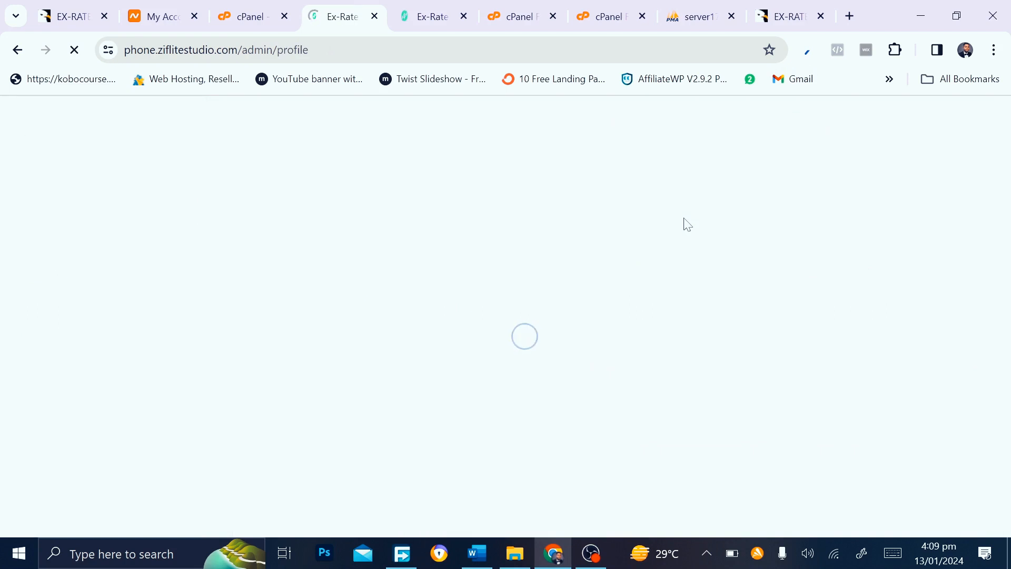
click(547, 341)
key(ctrl+a)
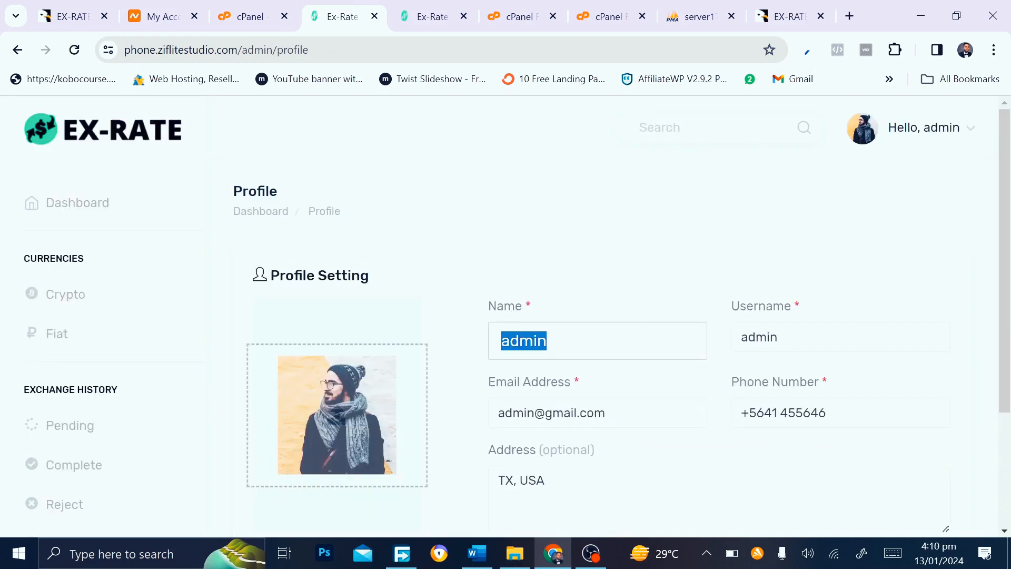
text(Ziflite)
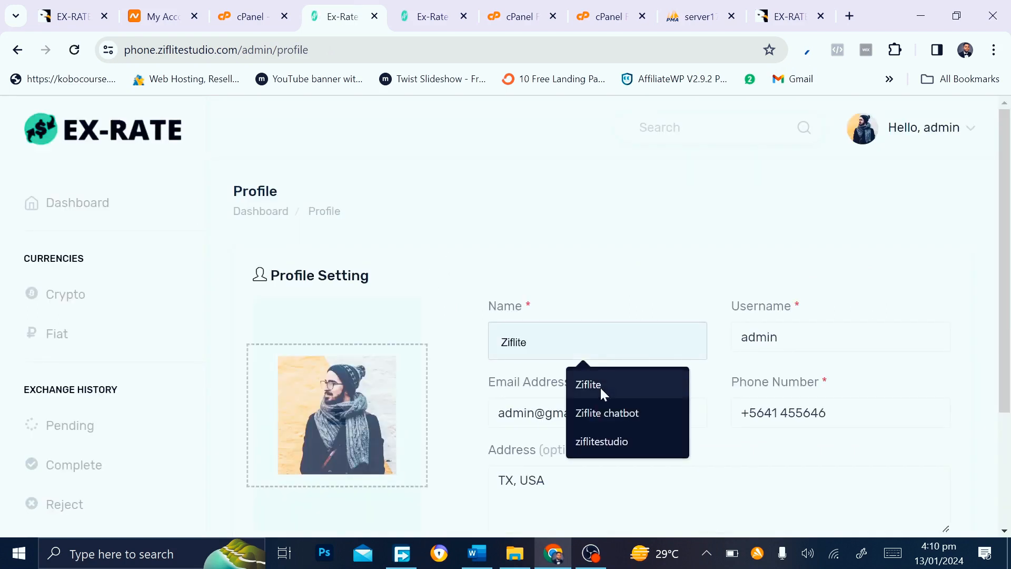
click(599, 386)
click(774, 337)
key(ctrl+a)
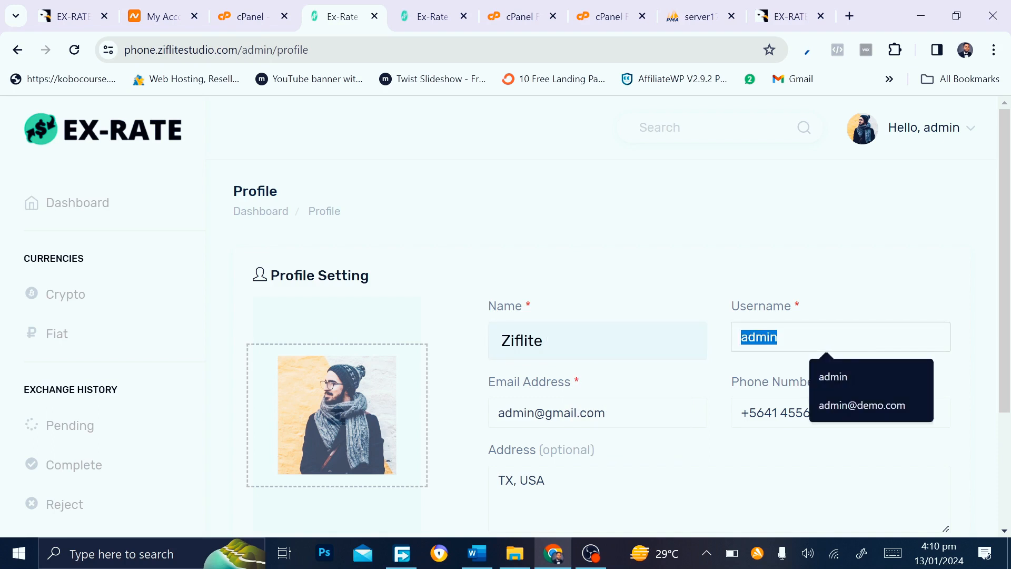
text(studio)
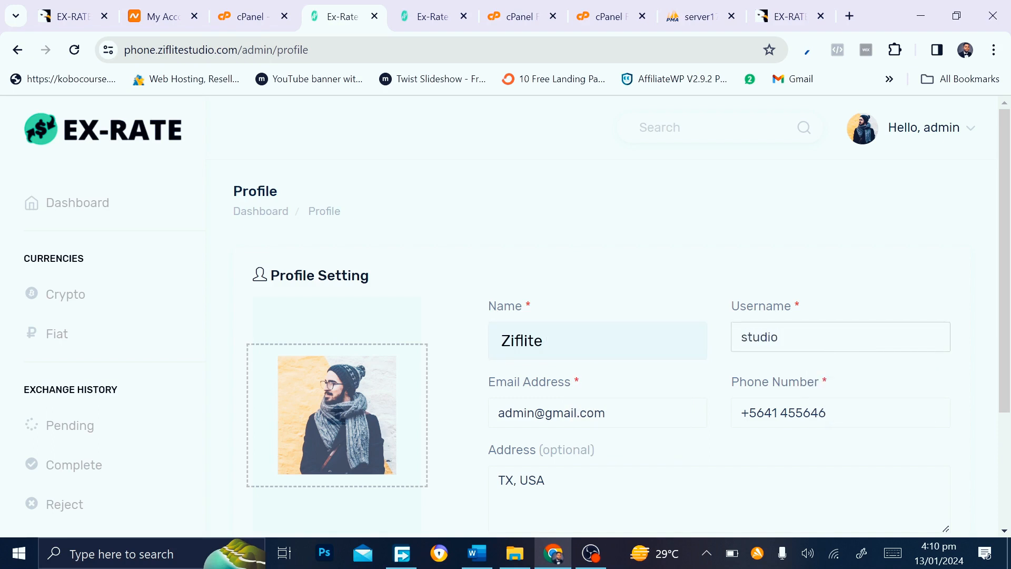
Enter the new admin email address and add a 3 to the phone number
click(598, 413)
key(ctrl+a)
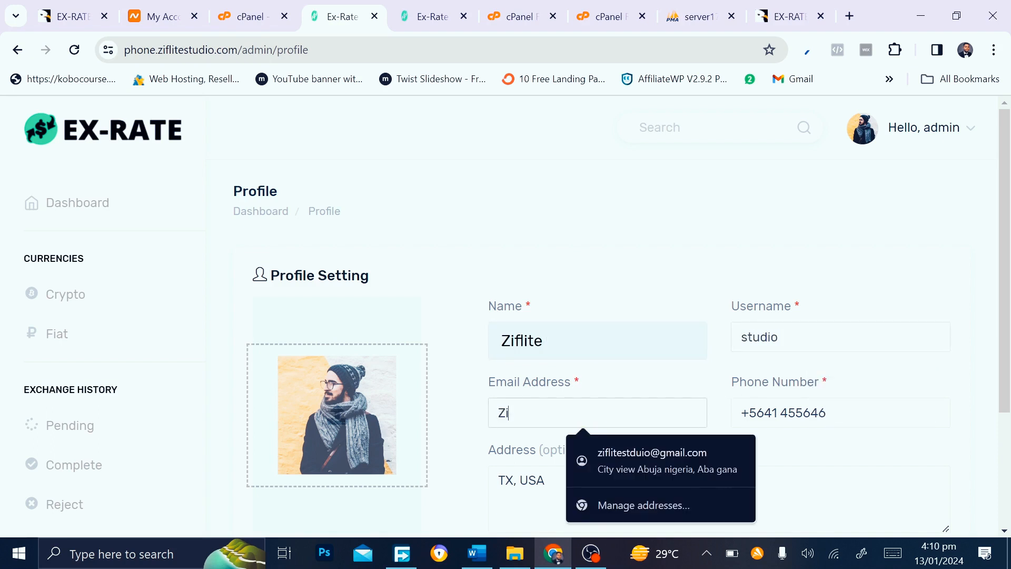
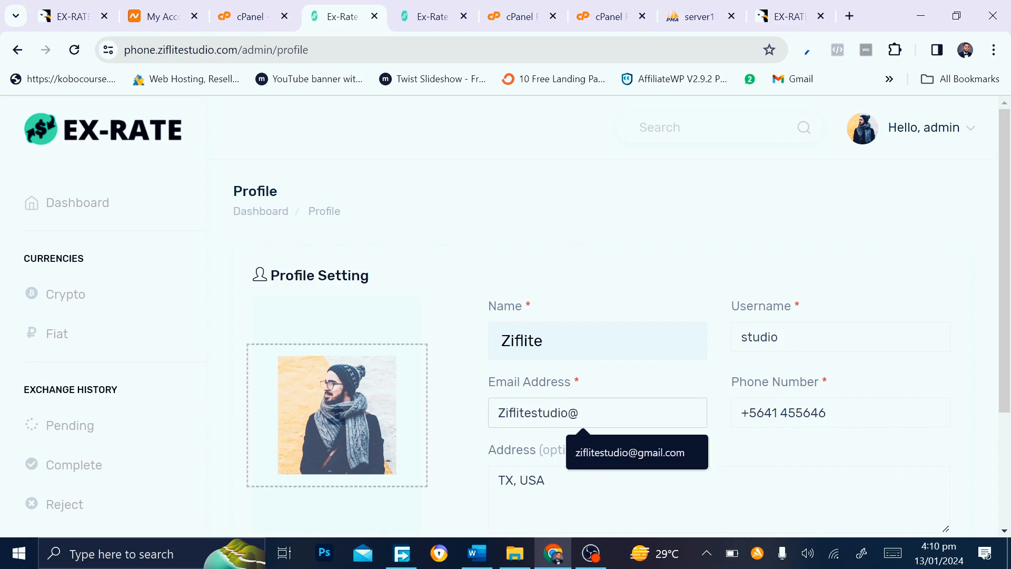
click(824, 440)
click(795, 413)
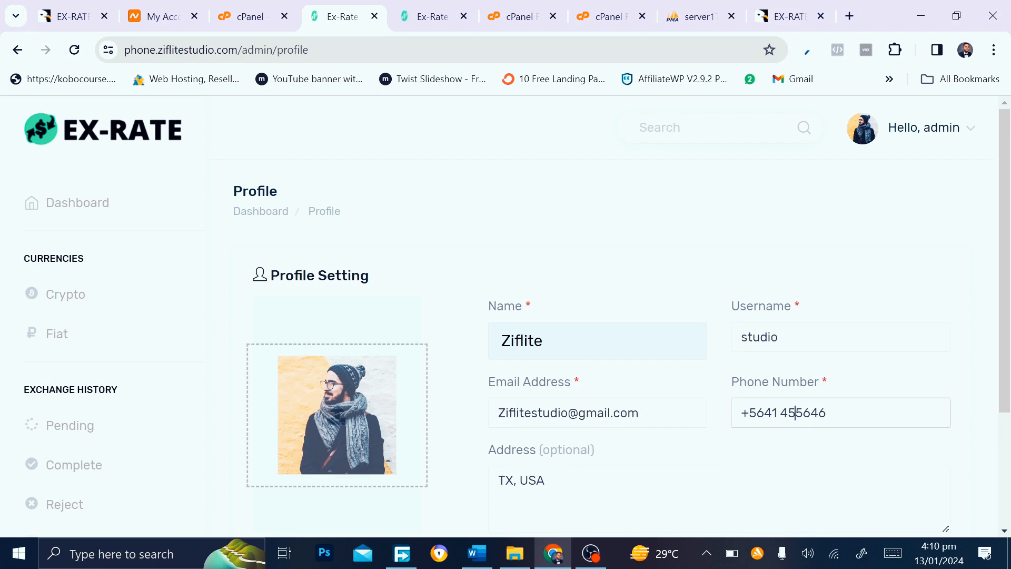
text(3)
Set the logo image as the profile photo and submit the profile
scroll(361, 294, down, 3)
click(365, 289)
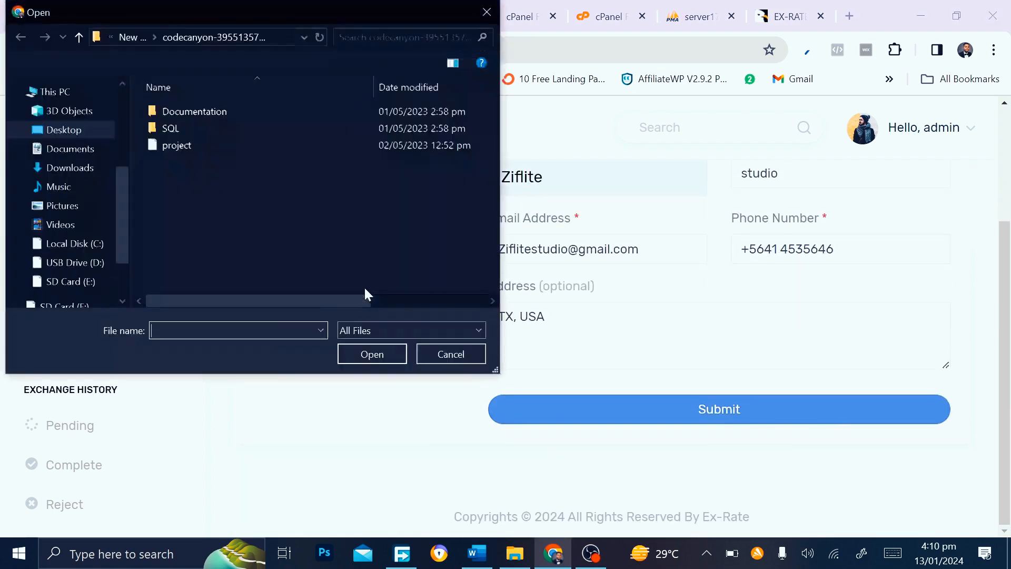
double_click(412, 142)
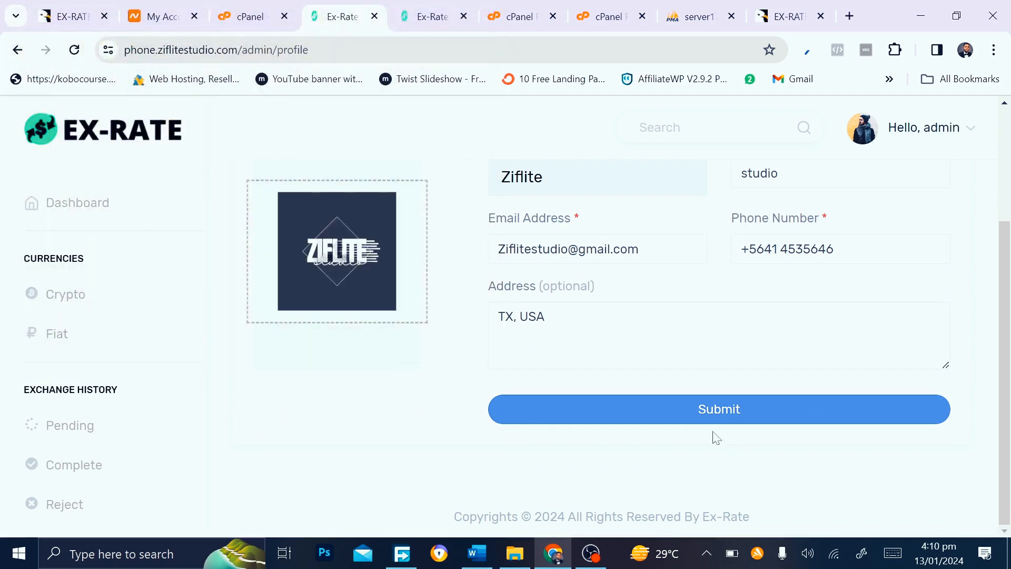
click(698, 415)
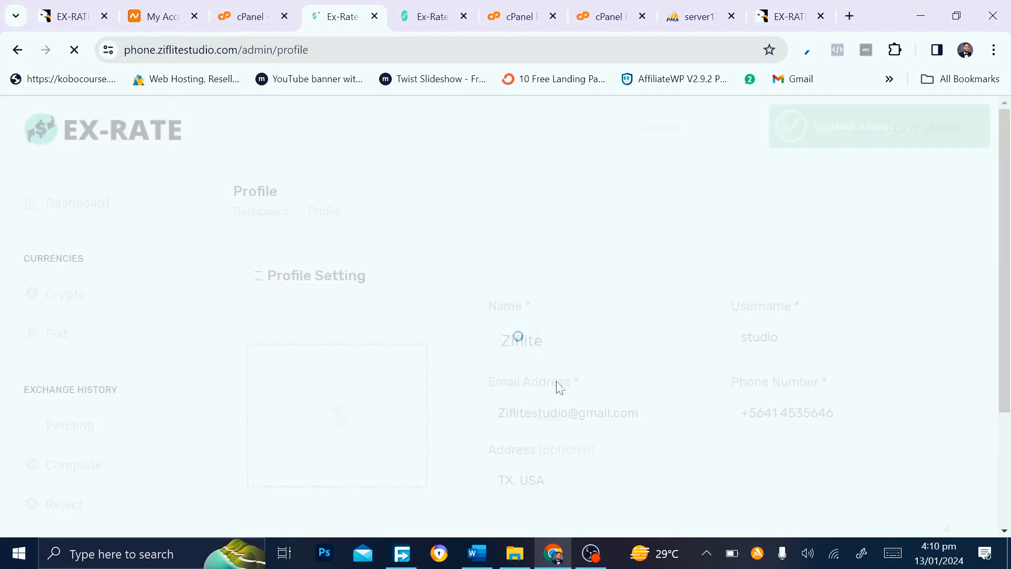
scroll(2, 371, down, 15)
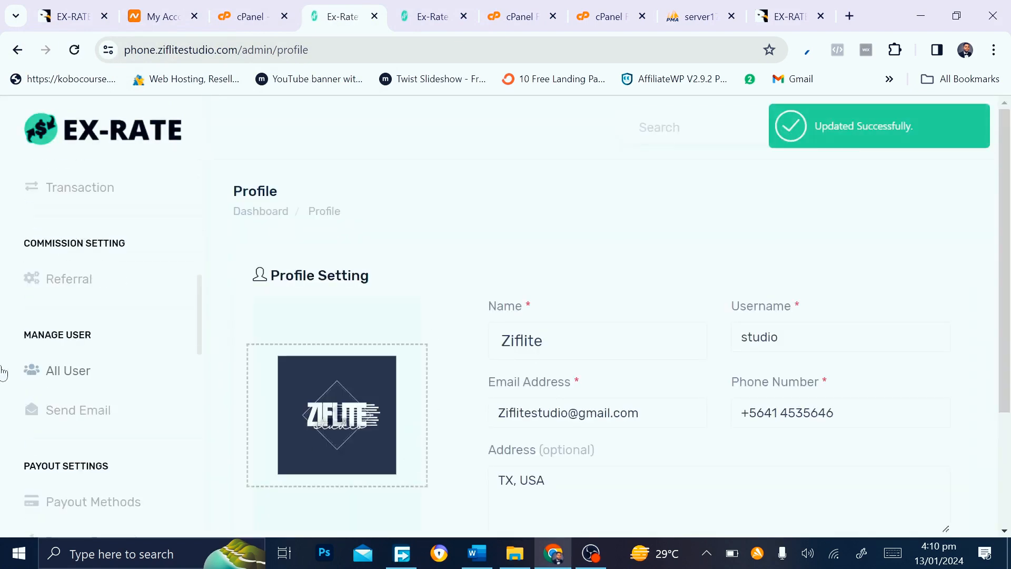
scroll(3, 372, down, 2)
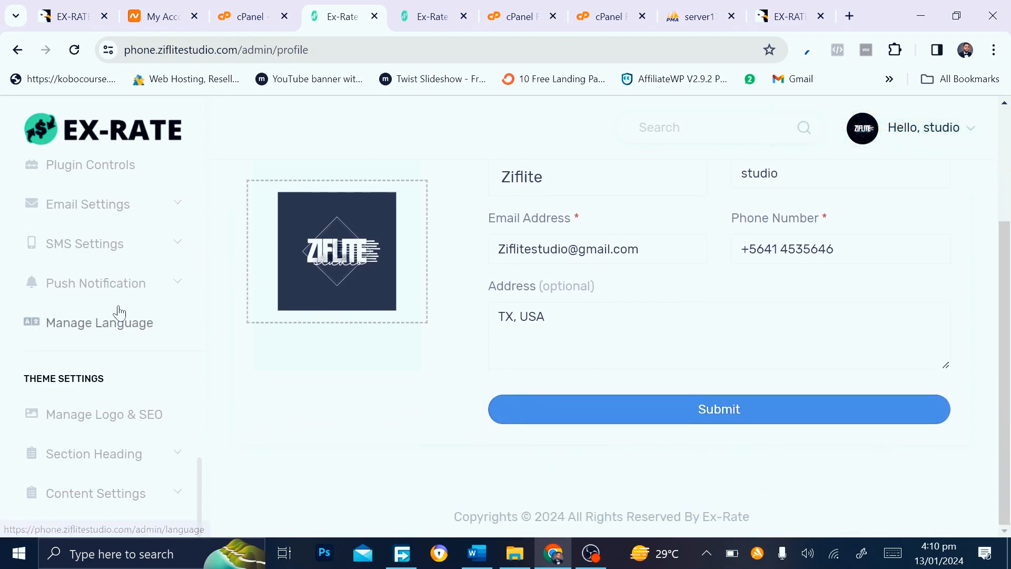
scroll(117, 311, up, 5)
scroll(118, 311, down, 3)
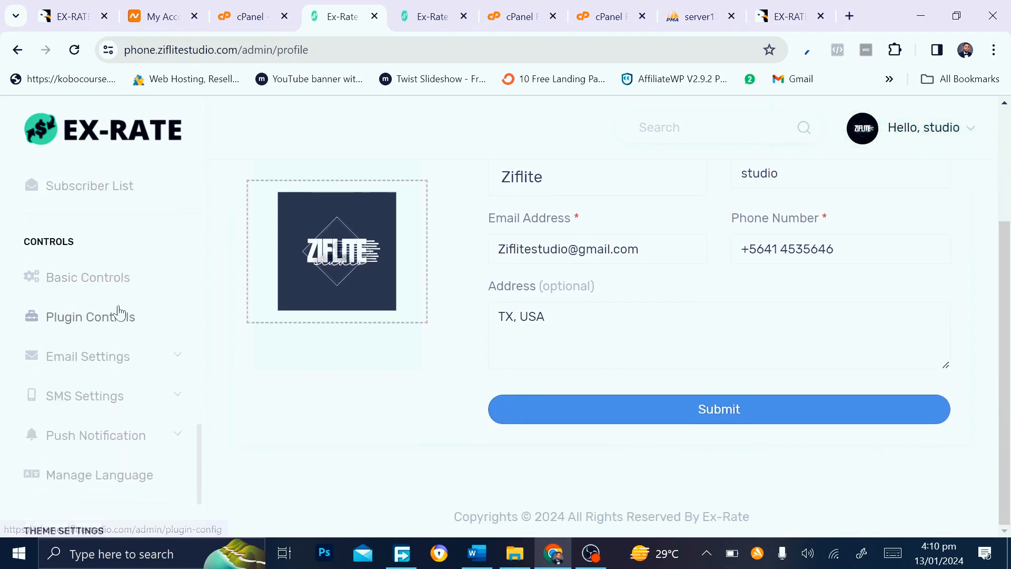
Open Basic Controls and set the site title to 'Ziflite Exchange'
click(99, 290)
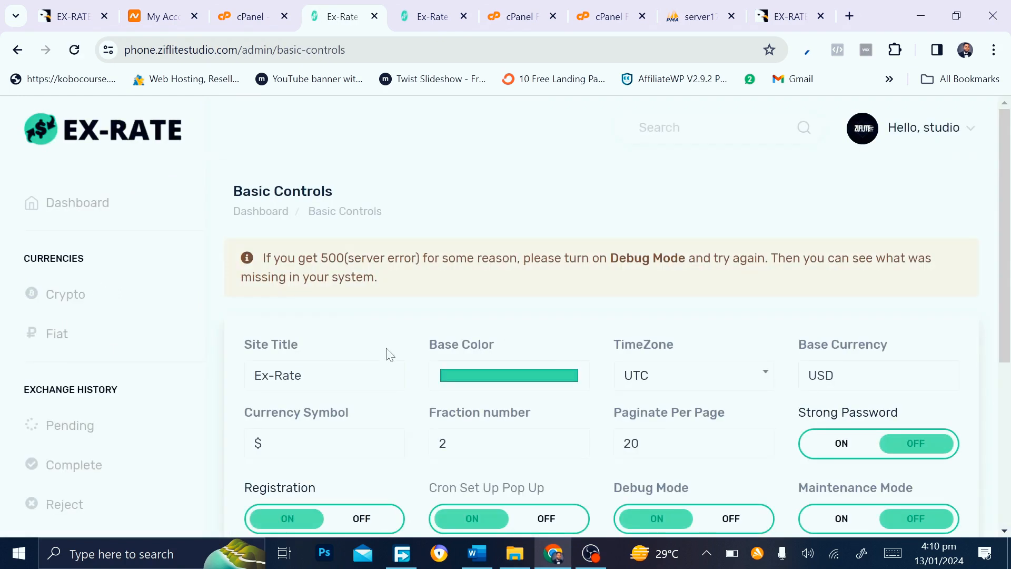
scroll(388, 355, down, 1)
click(311, 307)
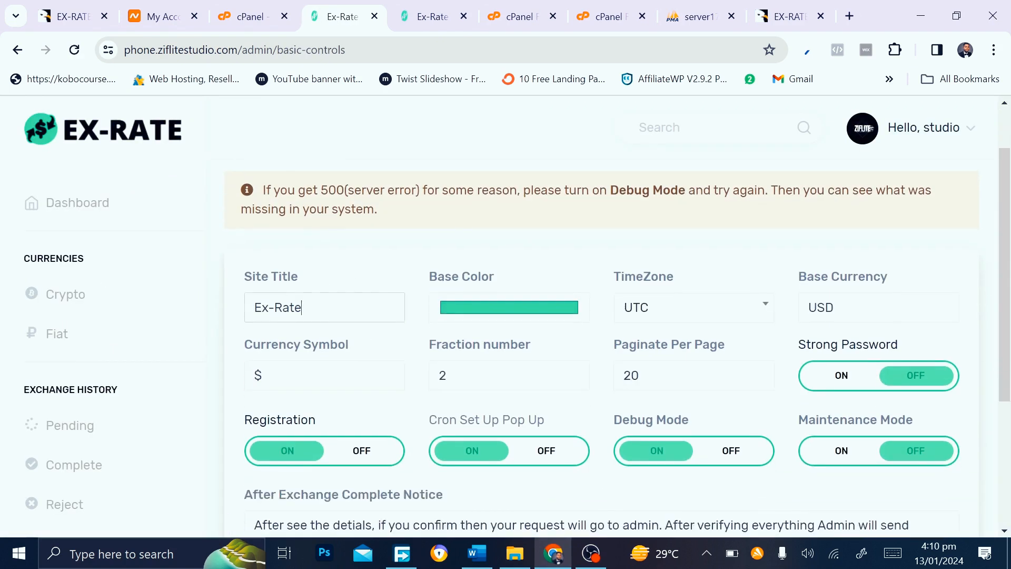
key(ctrl+a)
text(Z)
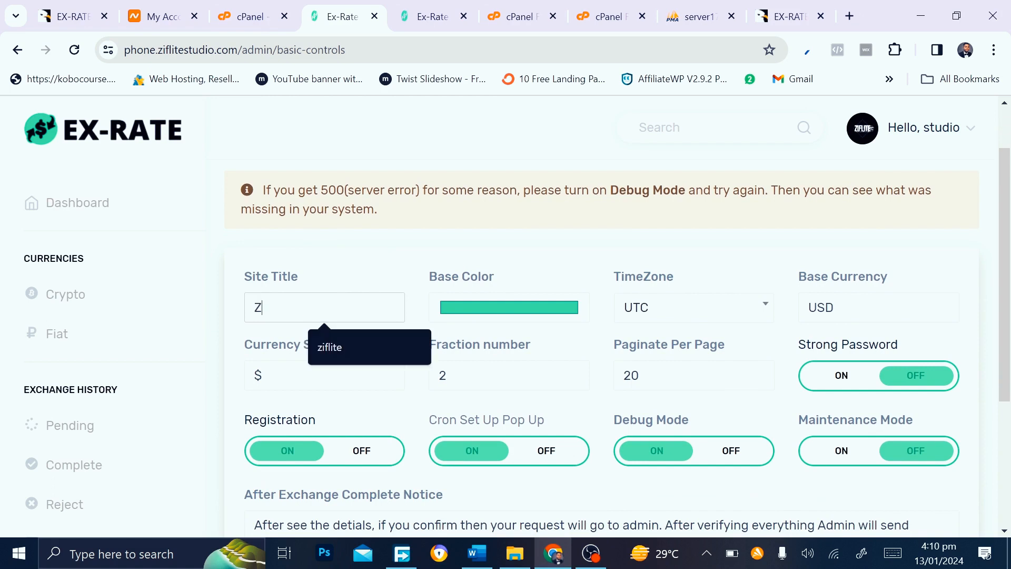
text(iflite E)
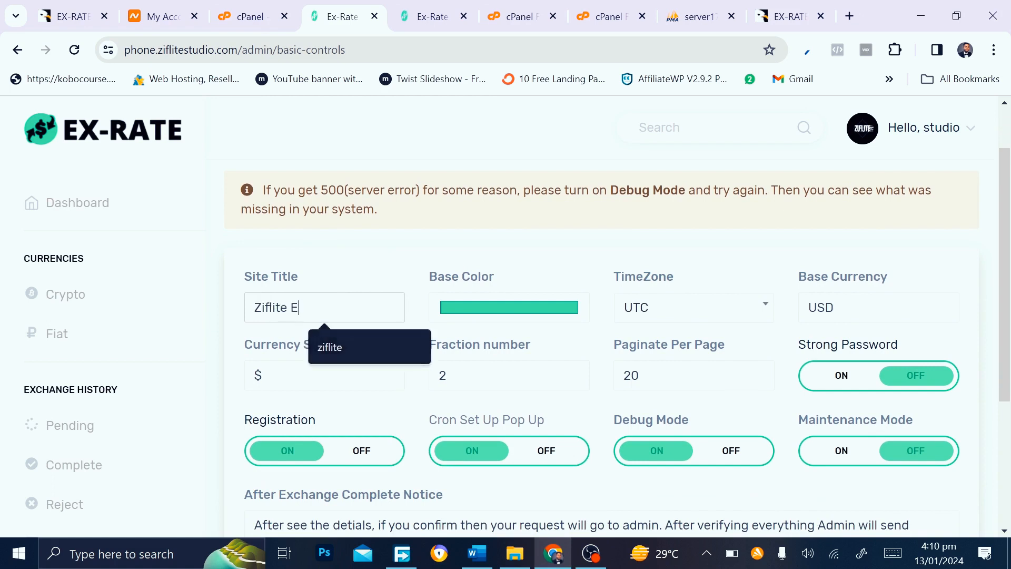
text(xchange)
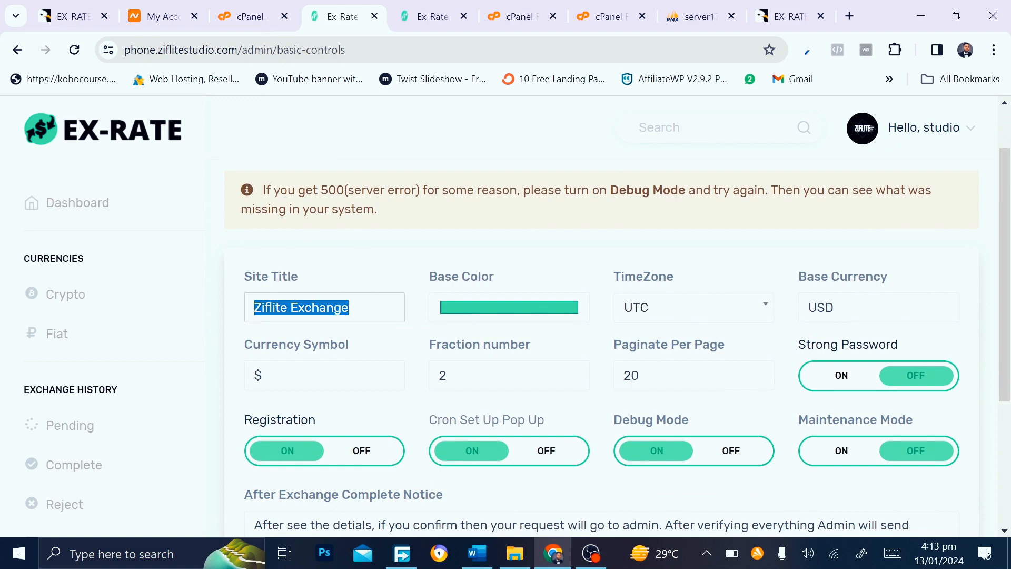
key(Right)
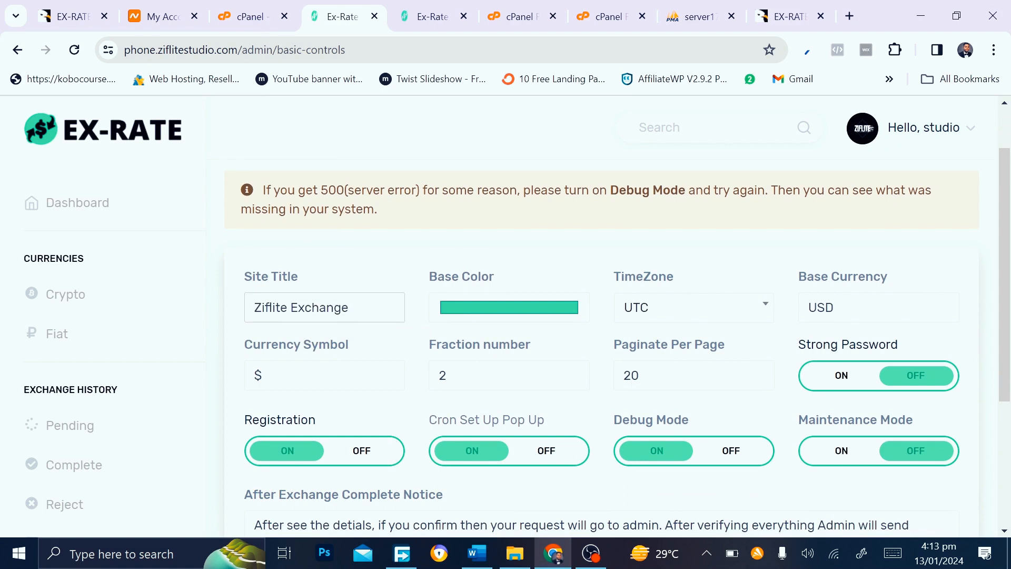
Change the base colour from green to blue and turn off the cron setup pop-up
click(481, 313)
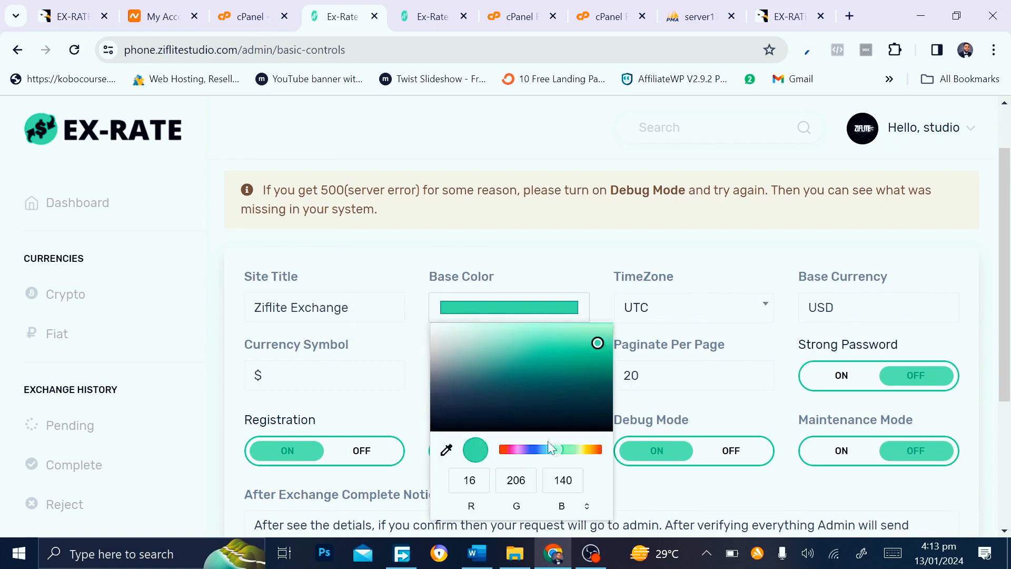
drag(558, 449, 546, 454)
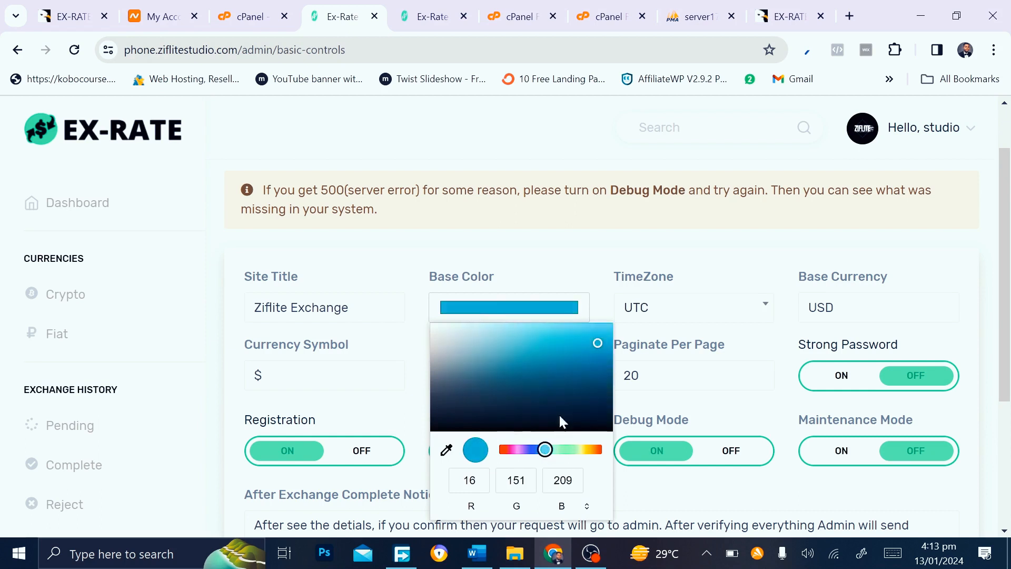
click(560, 262)
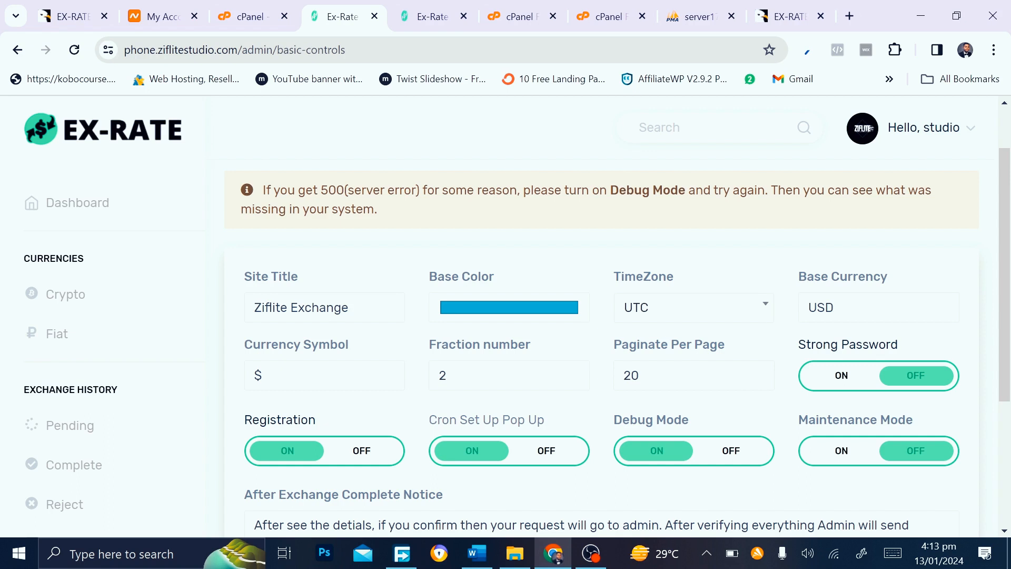
click(445, 375)
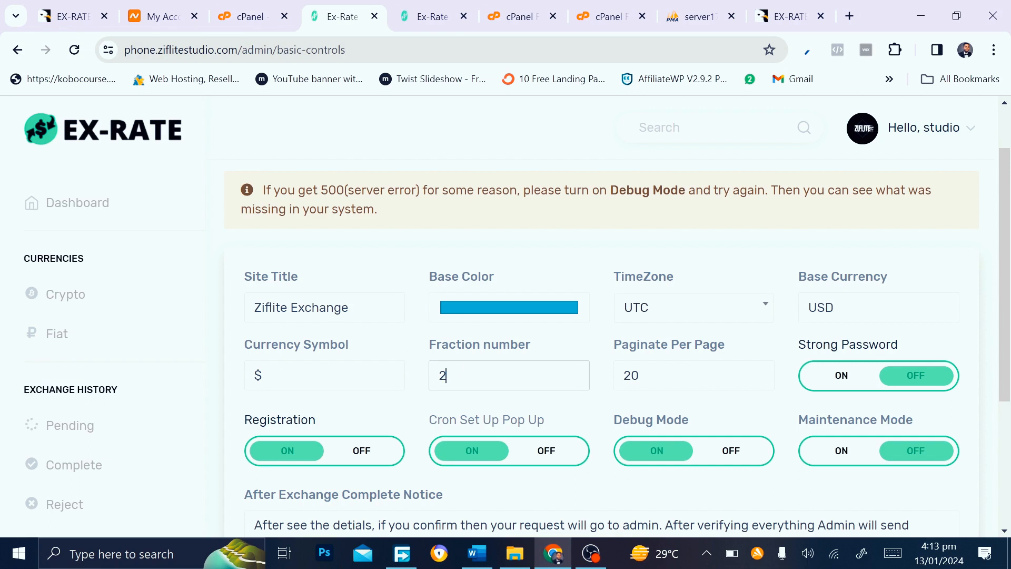
scroll(478, 379, down, 2)
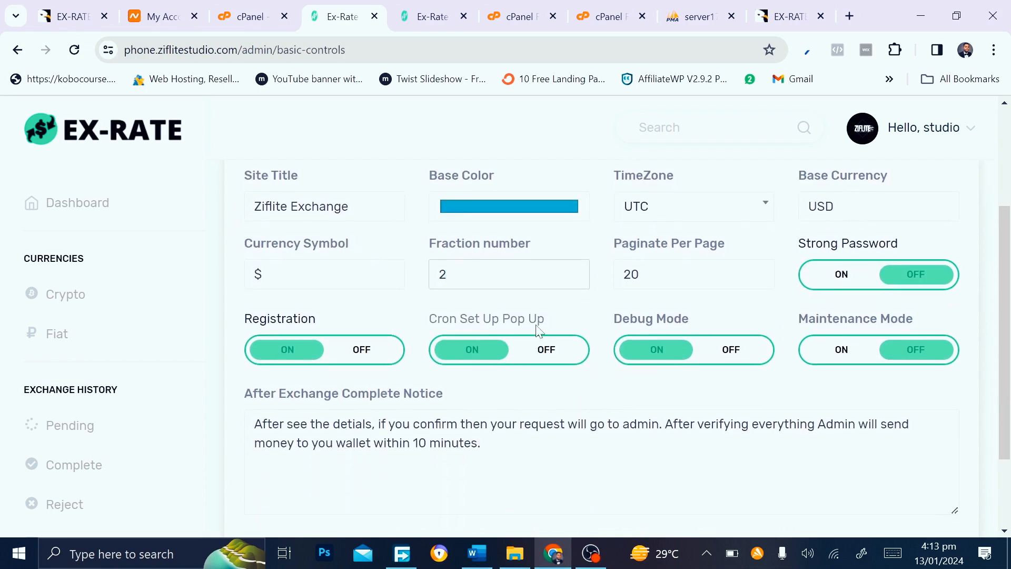
click(483, 358)
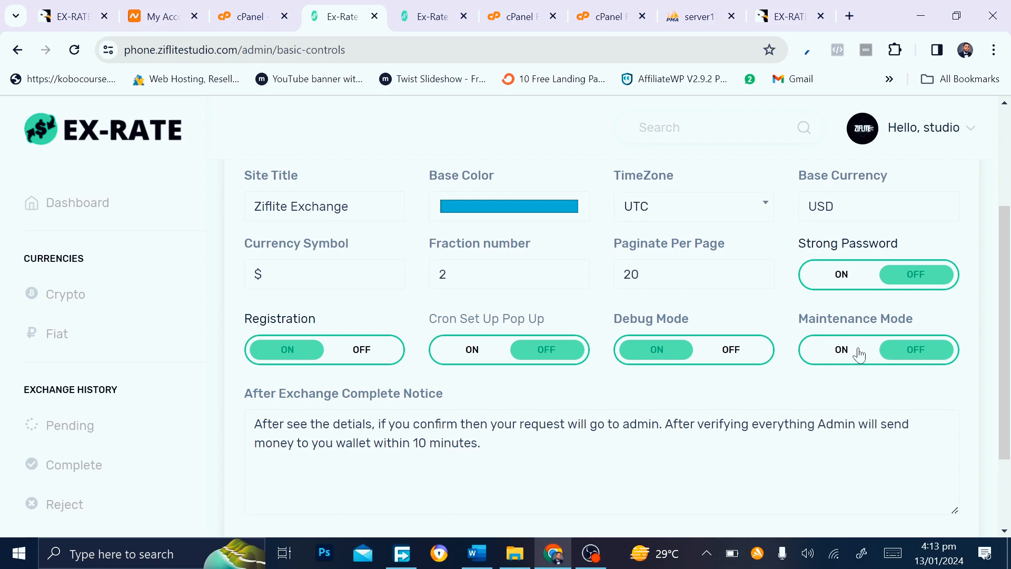
scroll(859, 356, down, 2)
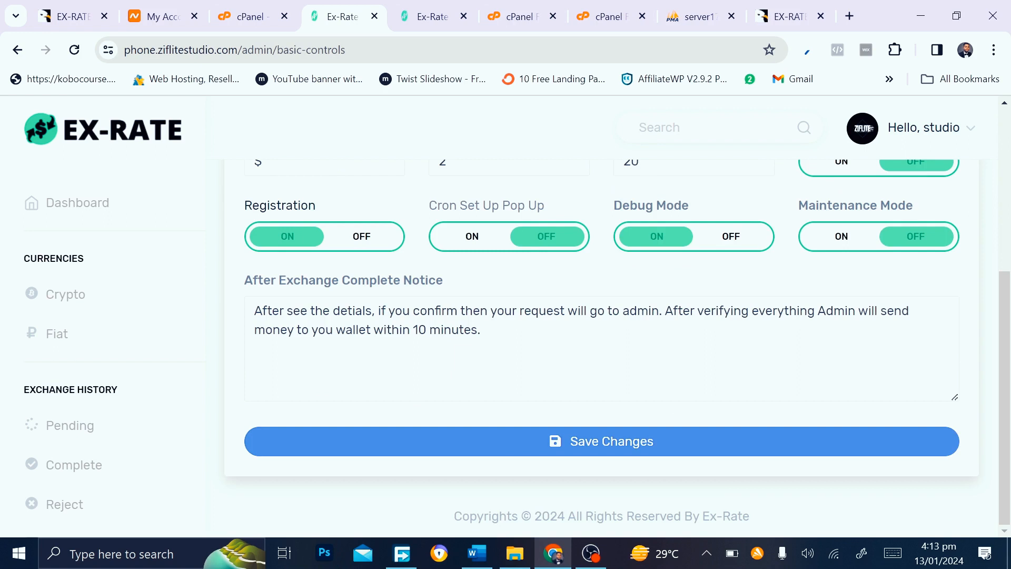
Save the Ziflite Exchange basic controls, then open the Crypto currencies list
click(604, 444)
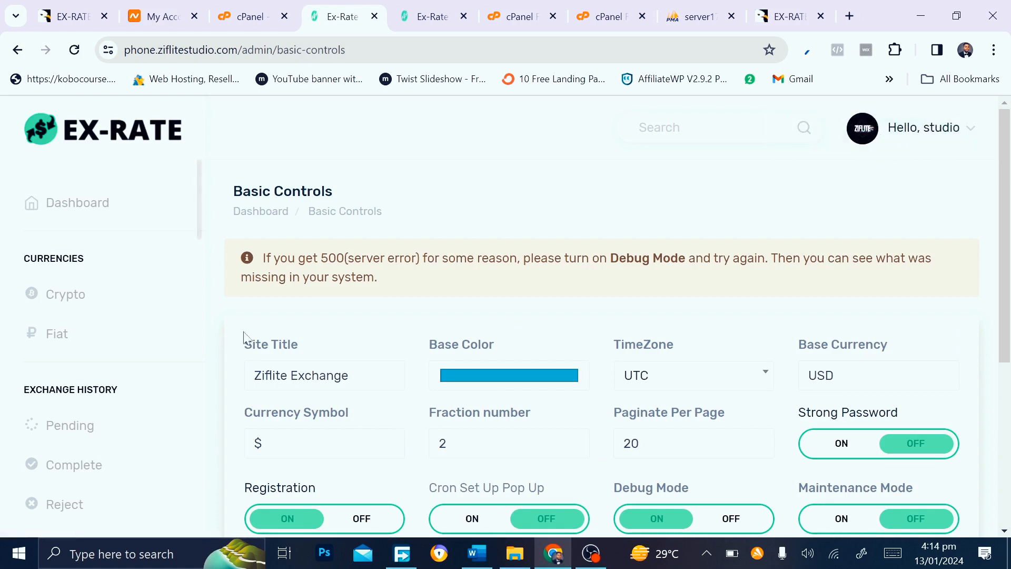
scroll(253, 340, down, 5)
scroll(75, 464, down, 8)
scroll(76, 464, up, 10)
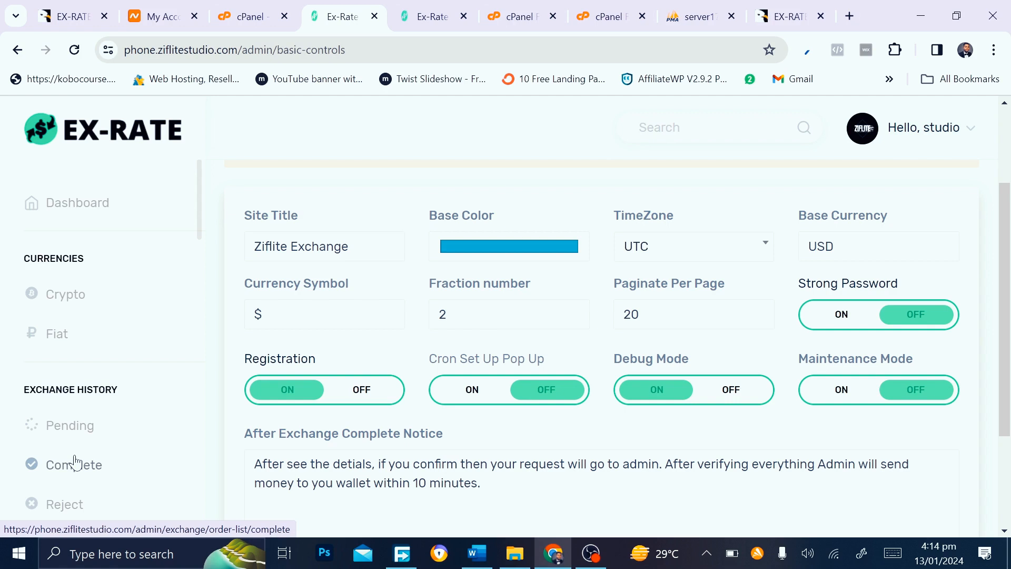
click(65, 304)
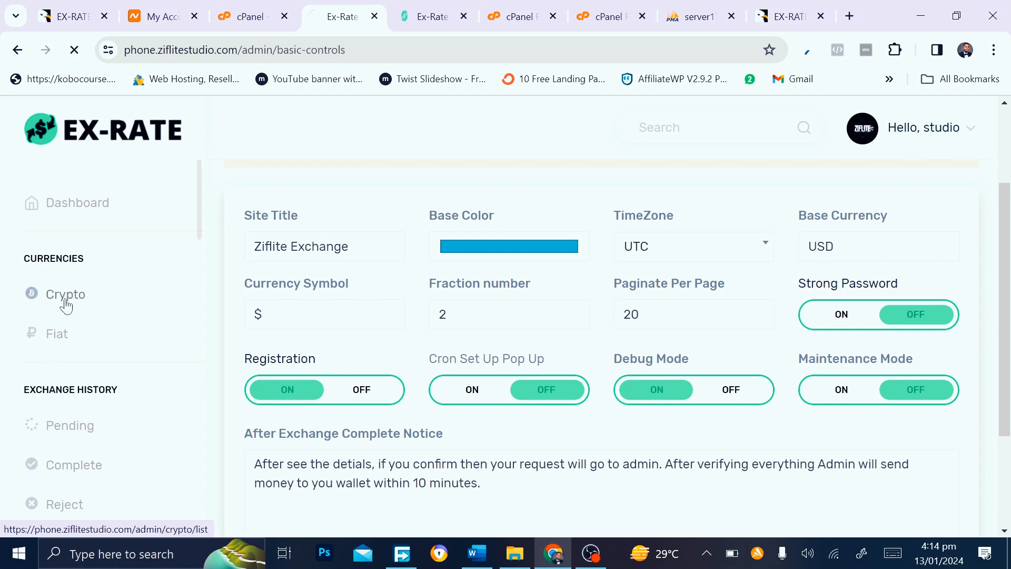
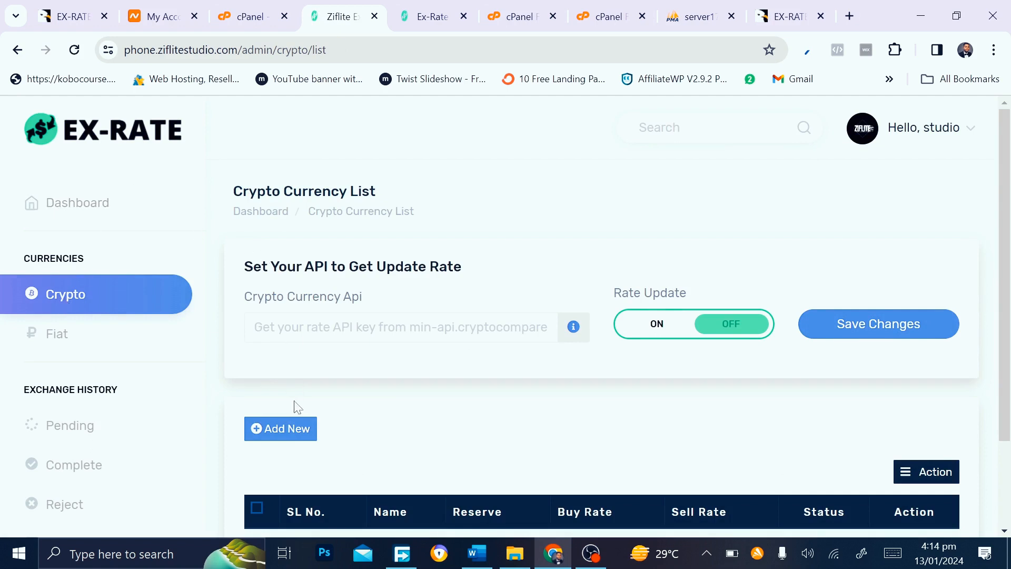
Add a new crypto currency named Bitcoin with code BTC, symbol B and reserve 100
click(271, 441)
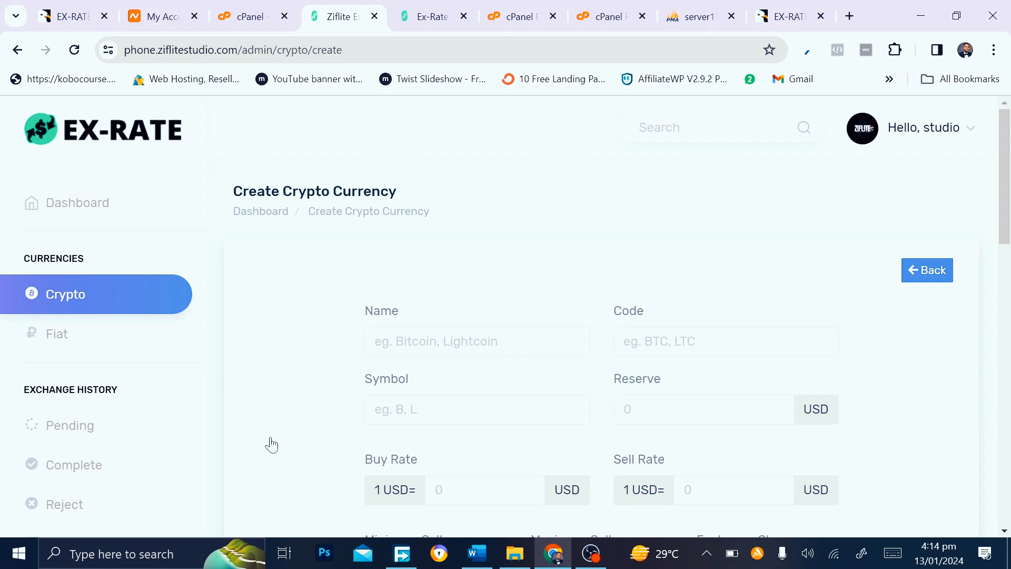
click(375, 341)
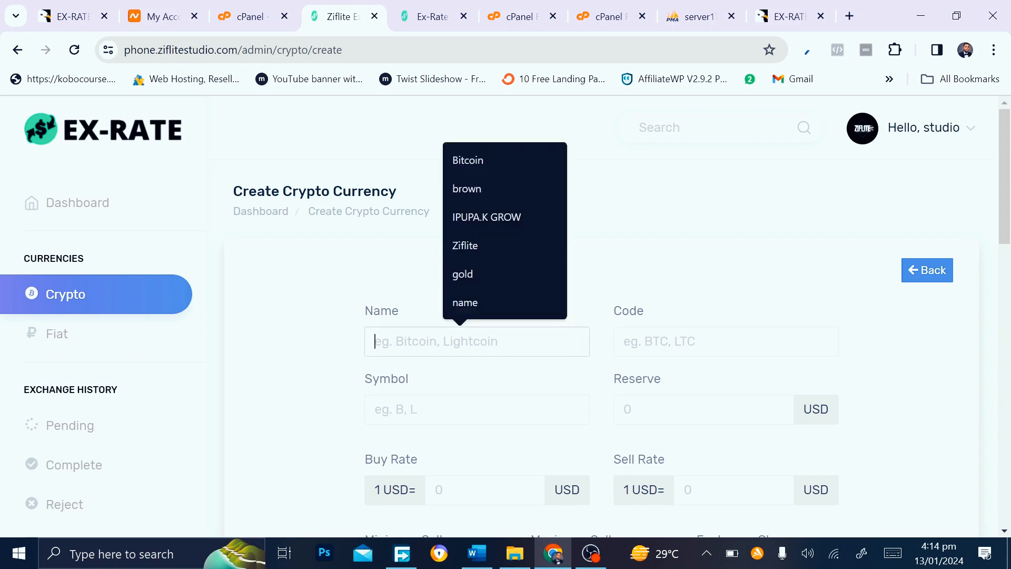
click(479, 158)
key(Tab)
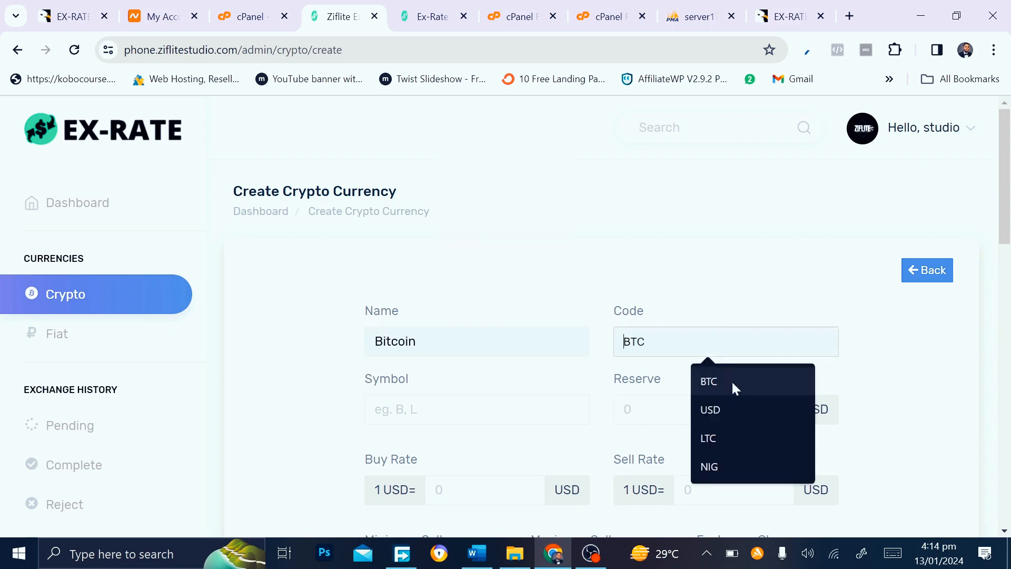
click(731, 381)
click(485, 410)
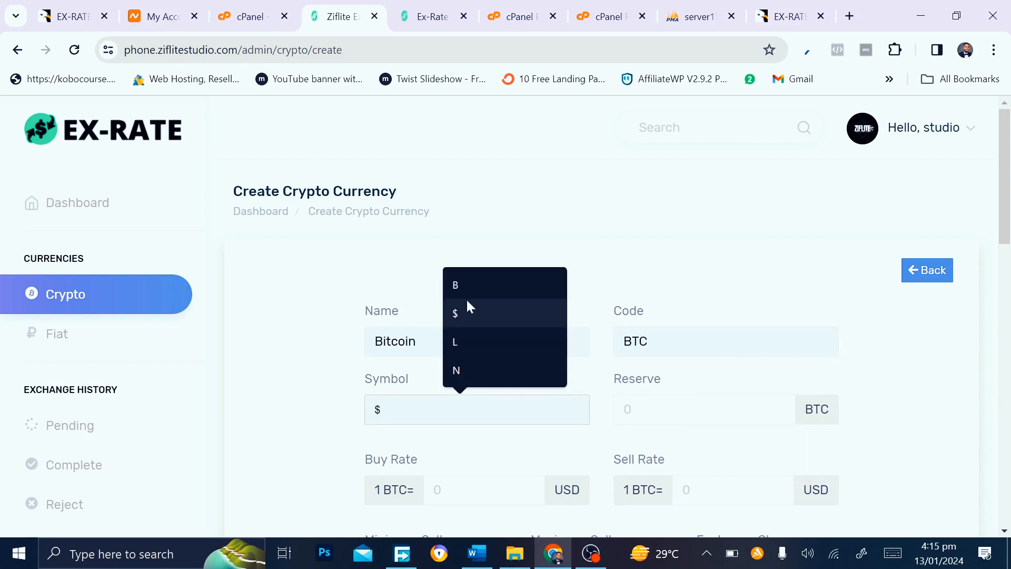
click(453, 285)
click(684, 409)
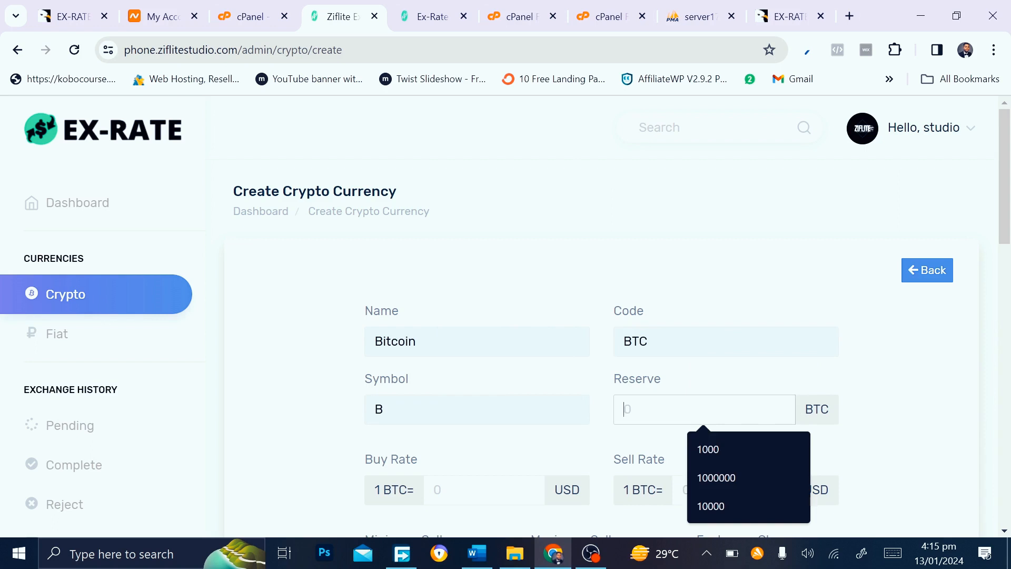
text(100)
Enter a buy rate of 6 and a sell rate of 8 USD per BTC
scroll(505, 440, down, 1)
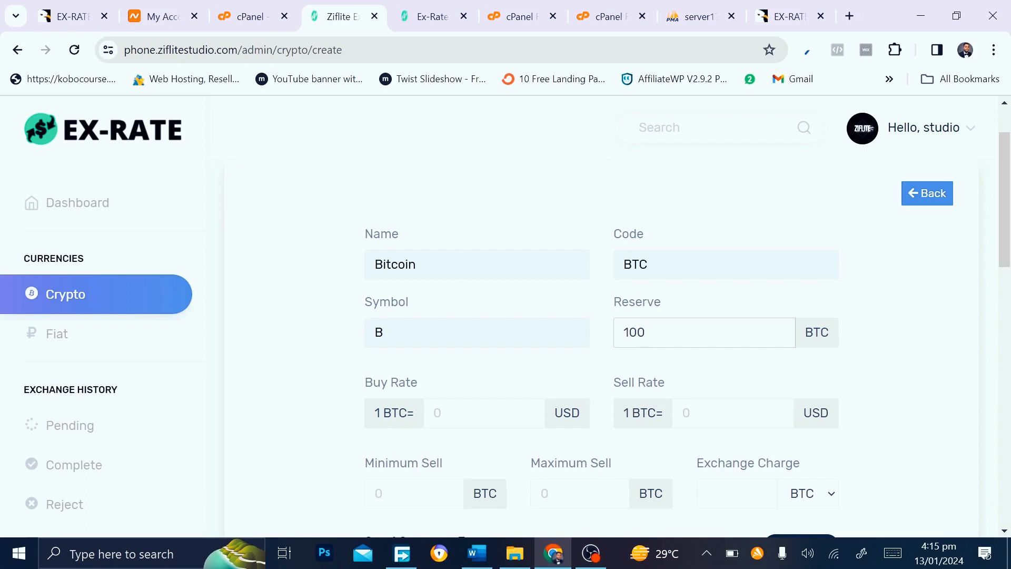
click(437, 413)
text(6)
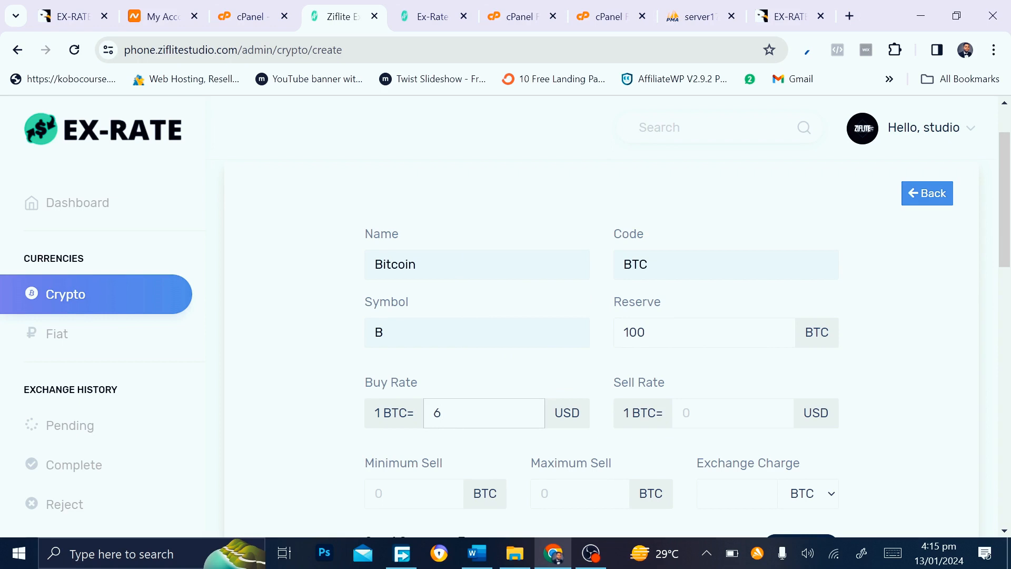
key(Tab)
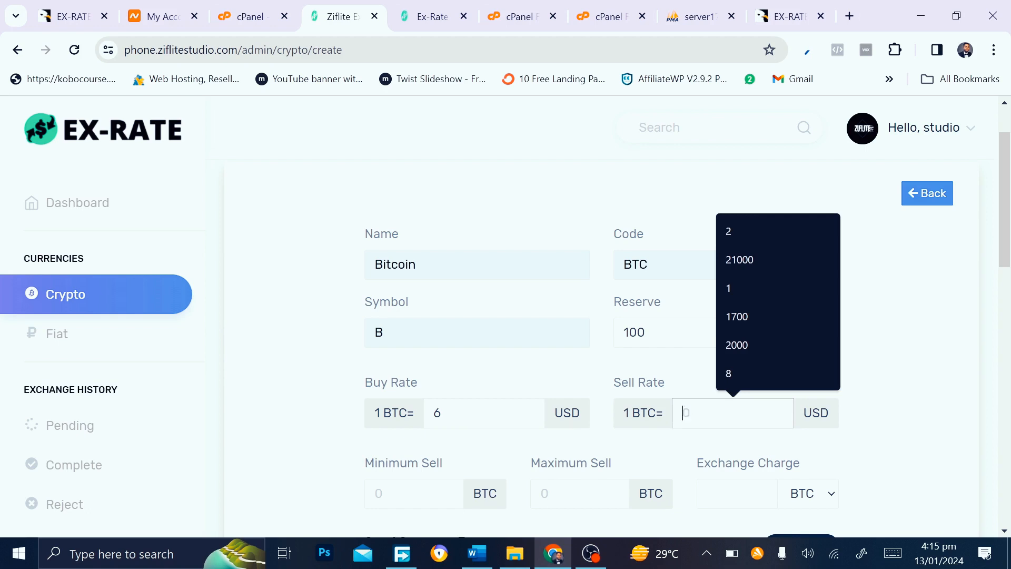
text(8)
key(BackSpace)
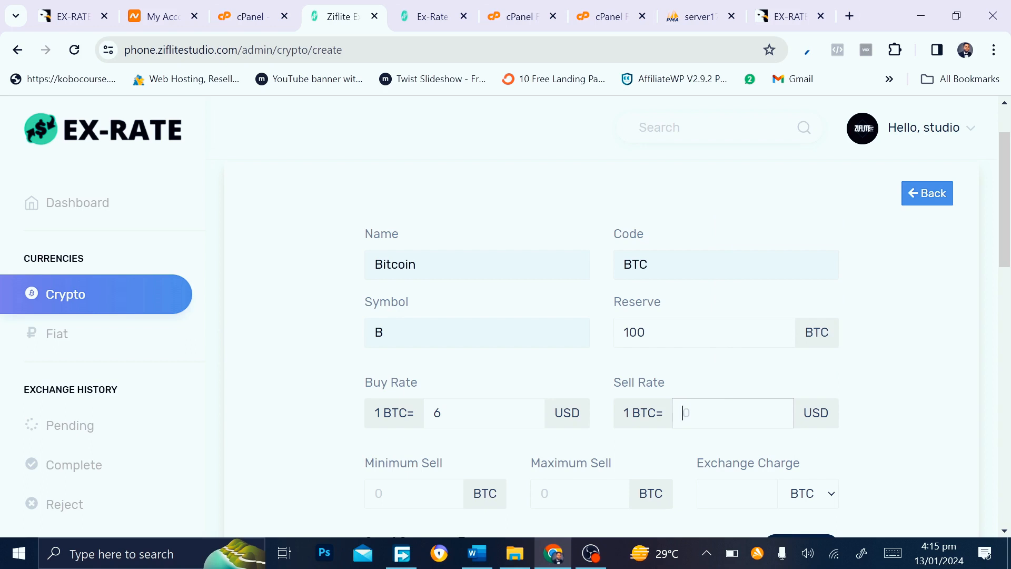
text(8)
scroll(566, 463, down, 2)
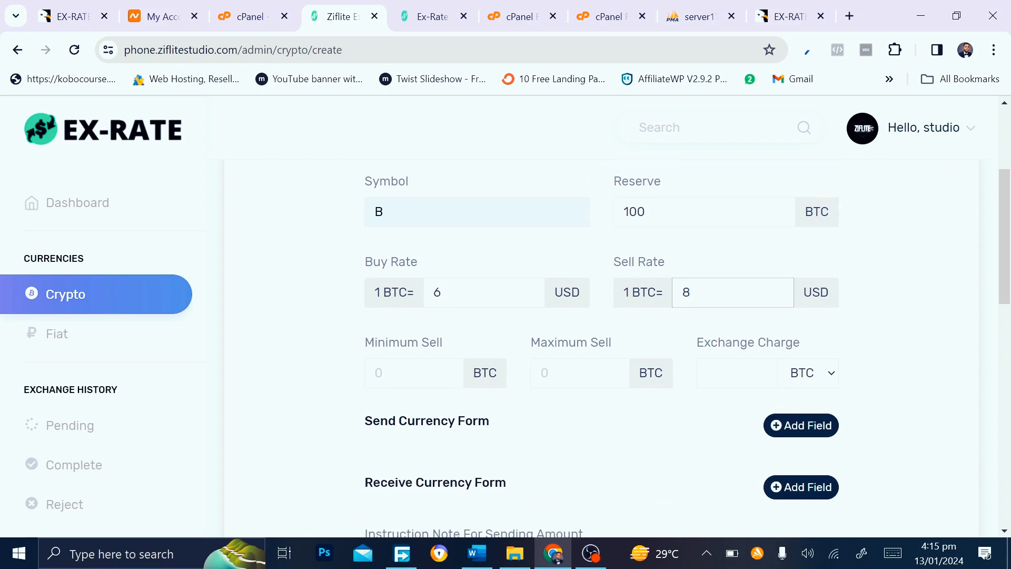
Set Bitcoin's minimum sell to 1, maximum sell to 500 and exchange charge to 0.0000
click(414, 373)
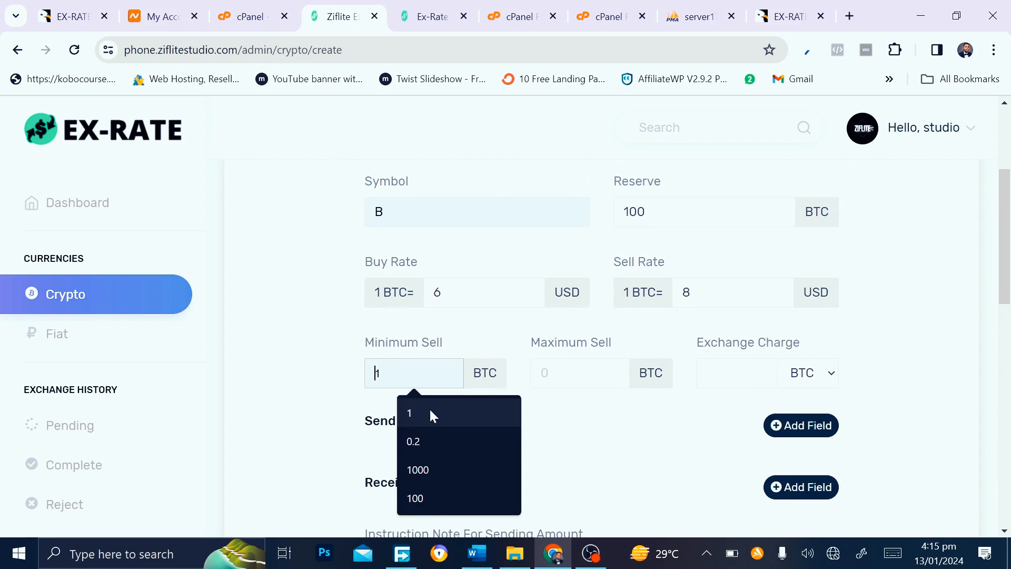
click(429, 413)
click(577, 373)
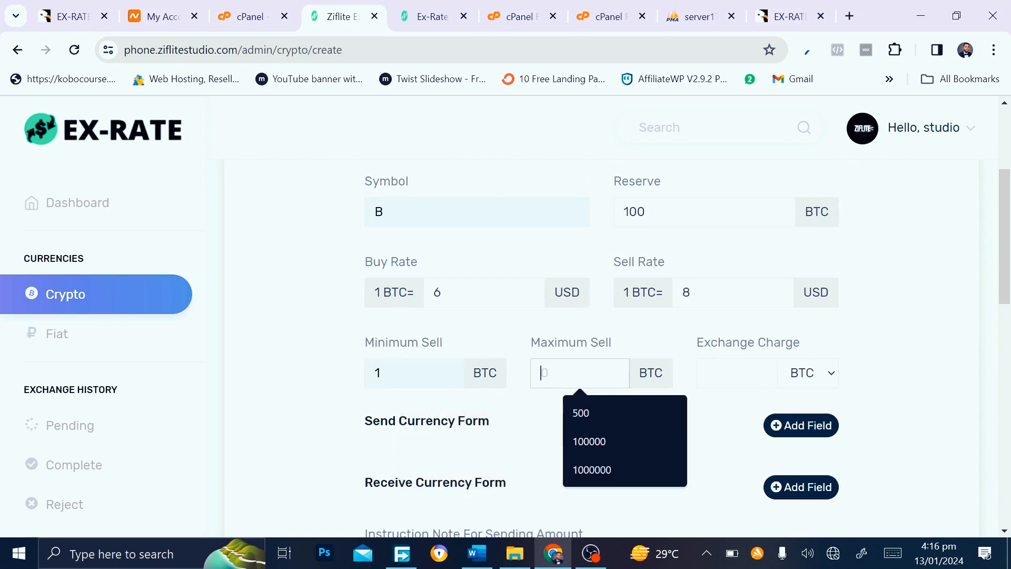
click(579, 413)
click(709, 374)
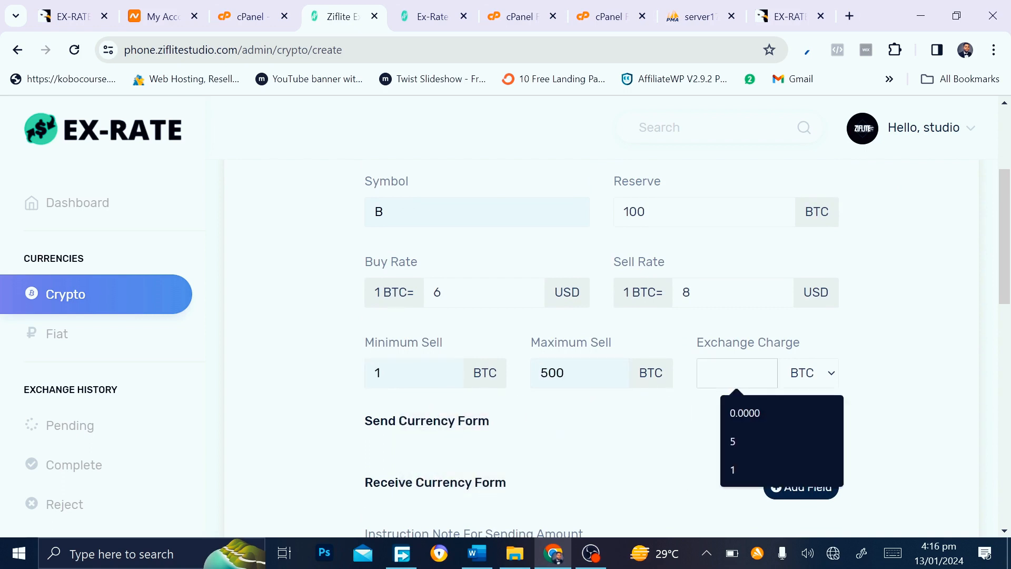
click(738, 418)
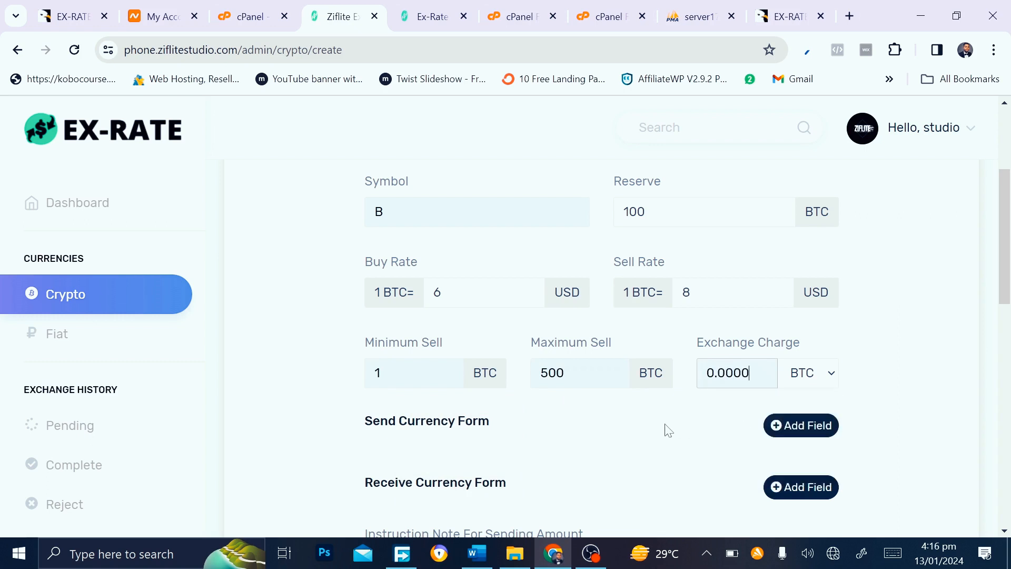
scroll(668, 429, down, 3)
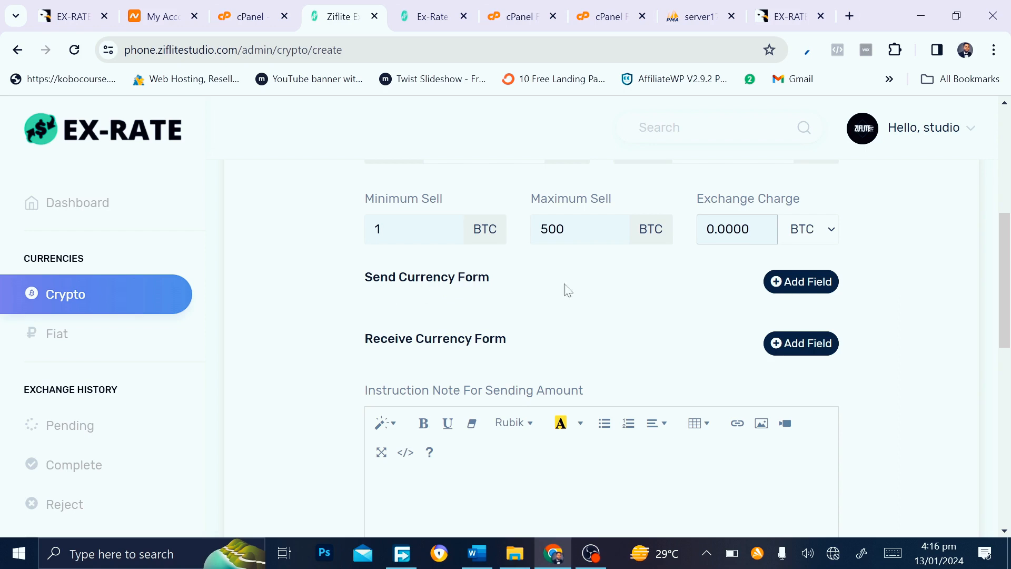
Add a required Textarea field with the suggested name to the send currency form
click(786, 280)
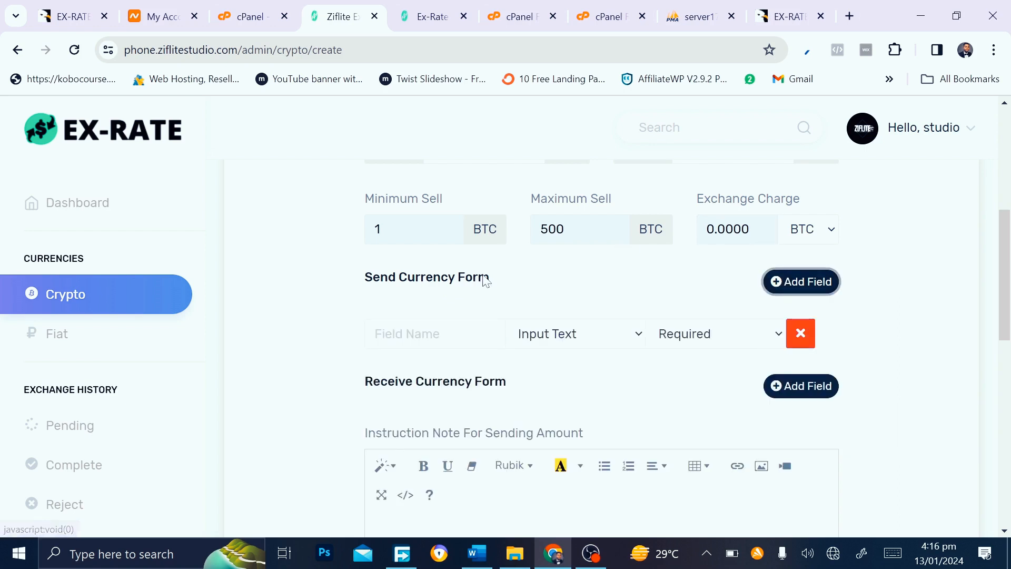
click(421, 334)
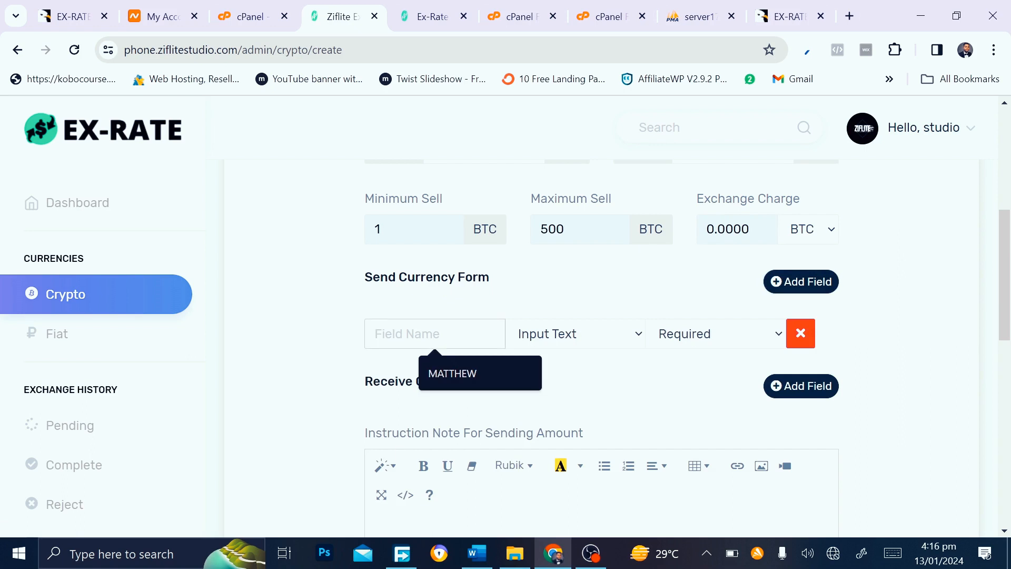
click(459, 375)
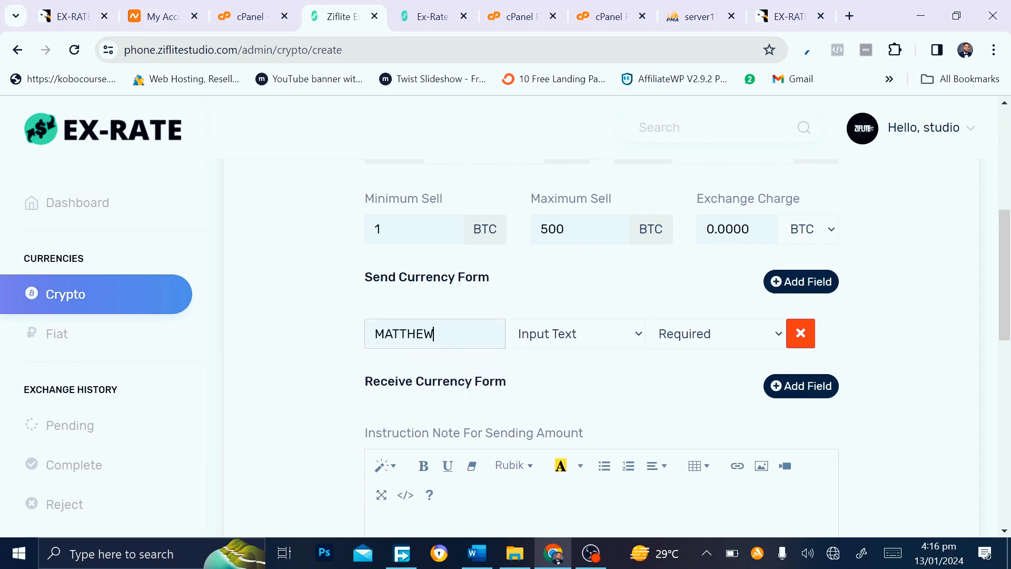
click(588, 331)
click(582, 371)
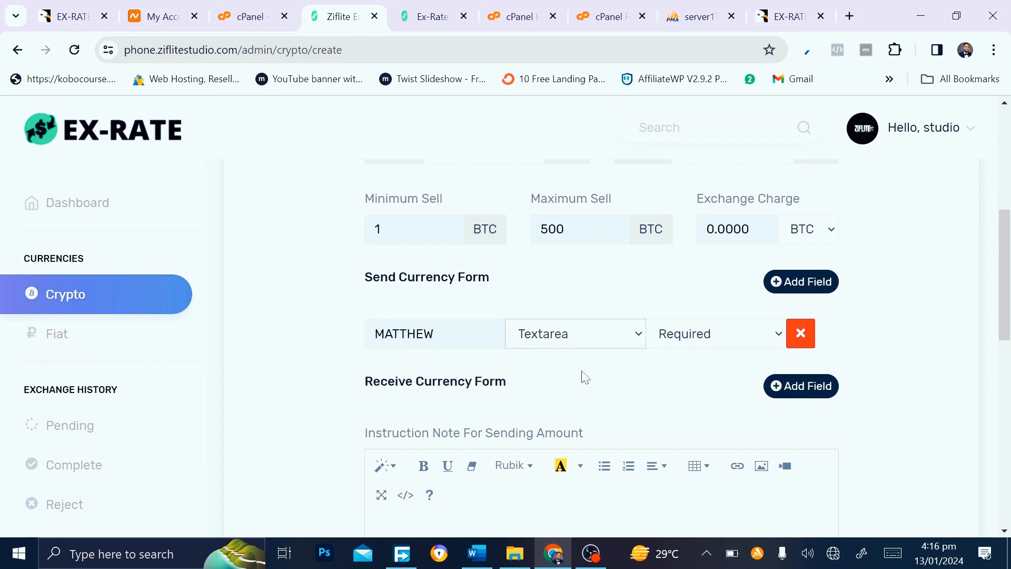
click(690, 339)
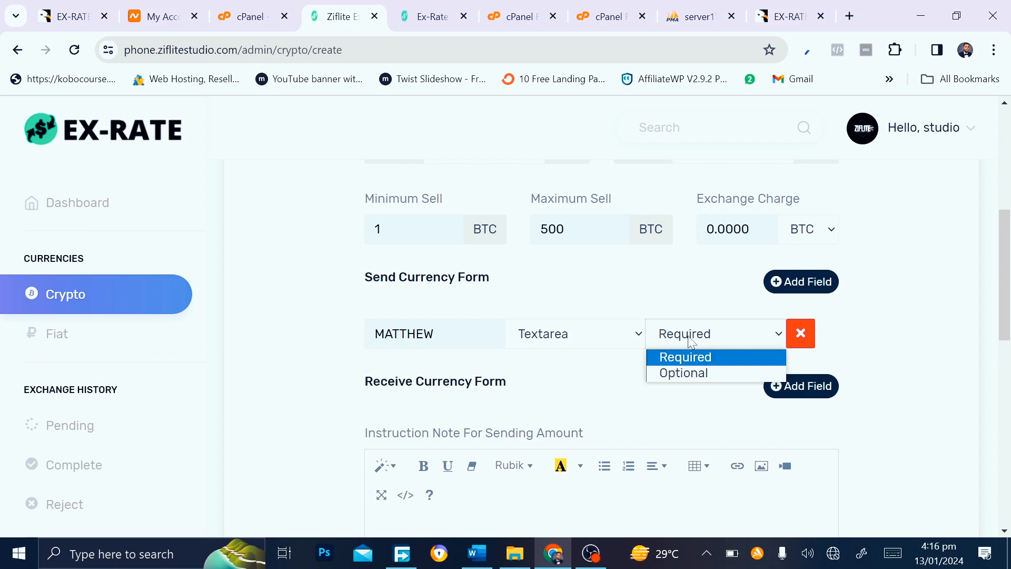
click(691, 341)
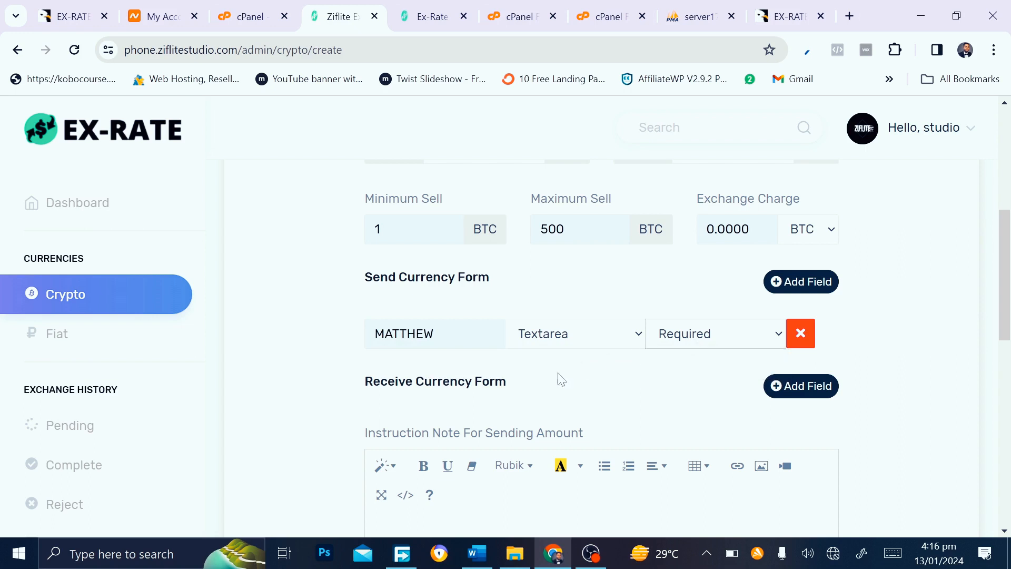
scroll(599, 388, down, 2)
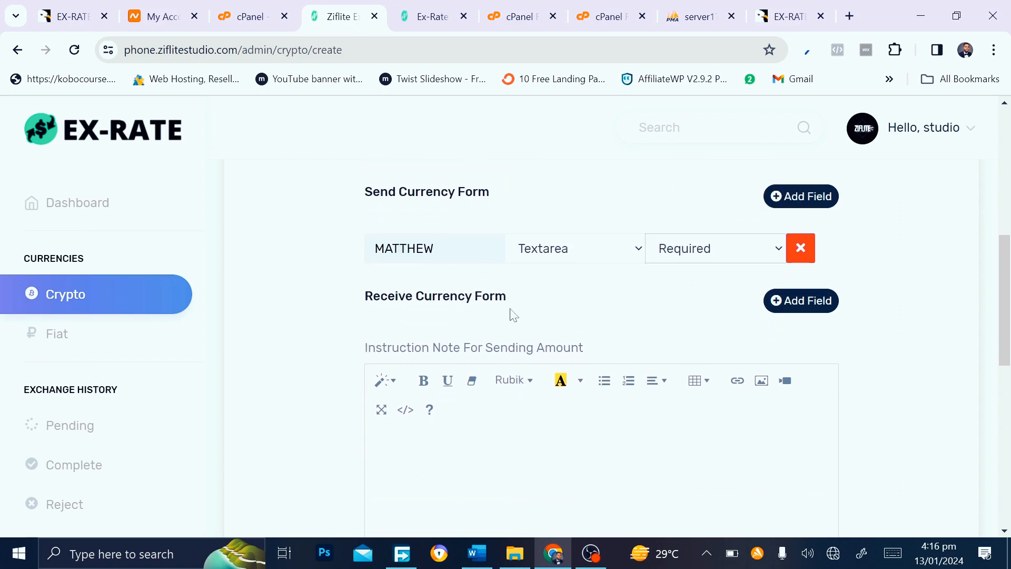
Add a field with the suggested name to the receive currency form
click(817, 307)
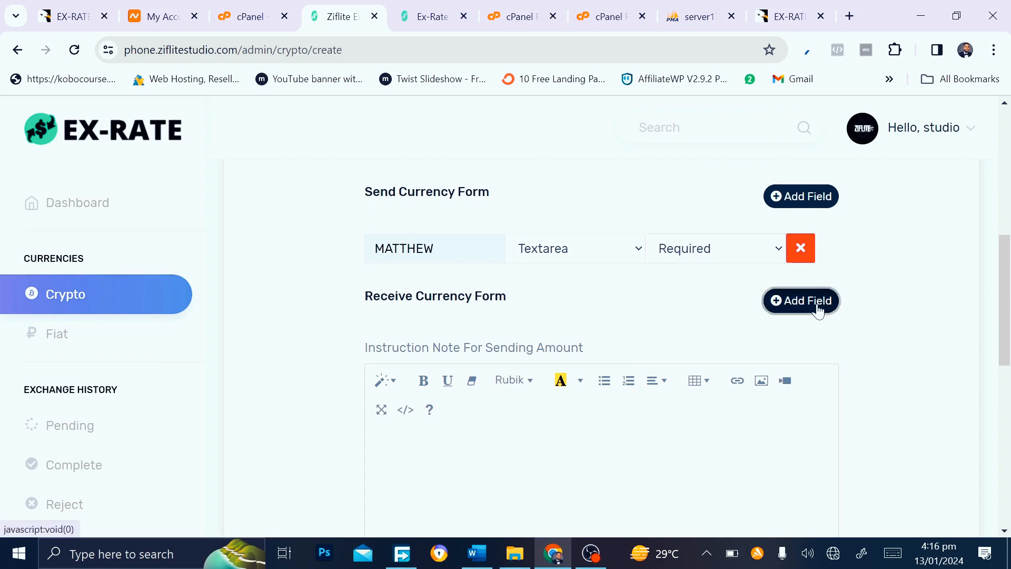
click(376, 340)
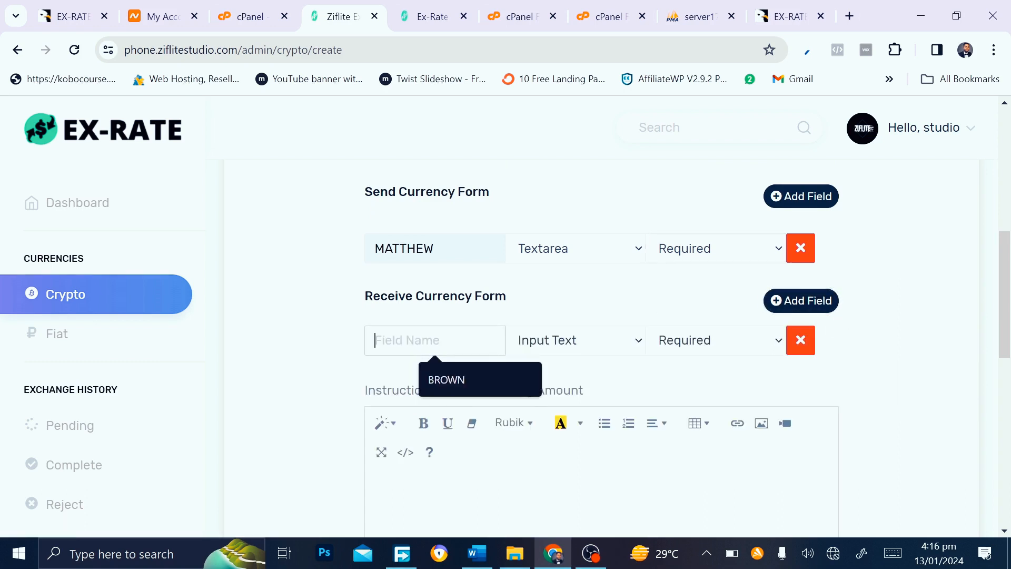
click(451, 380)
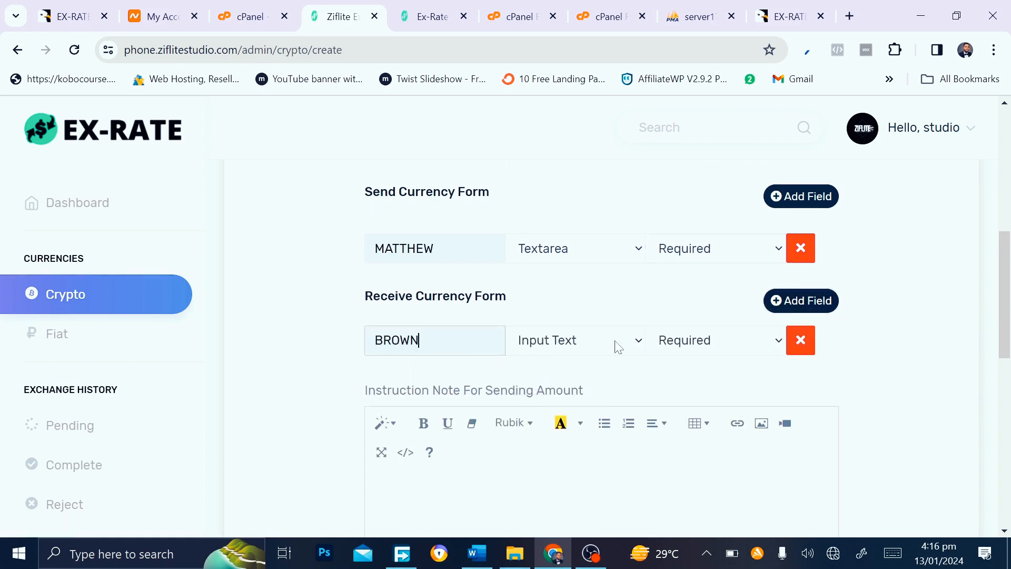
scroll(651, 399, down, 2)
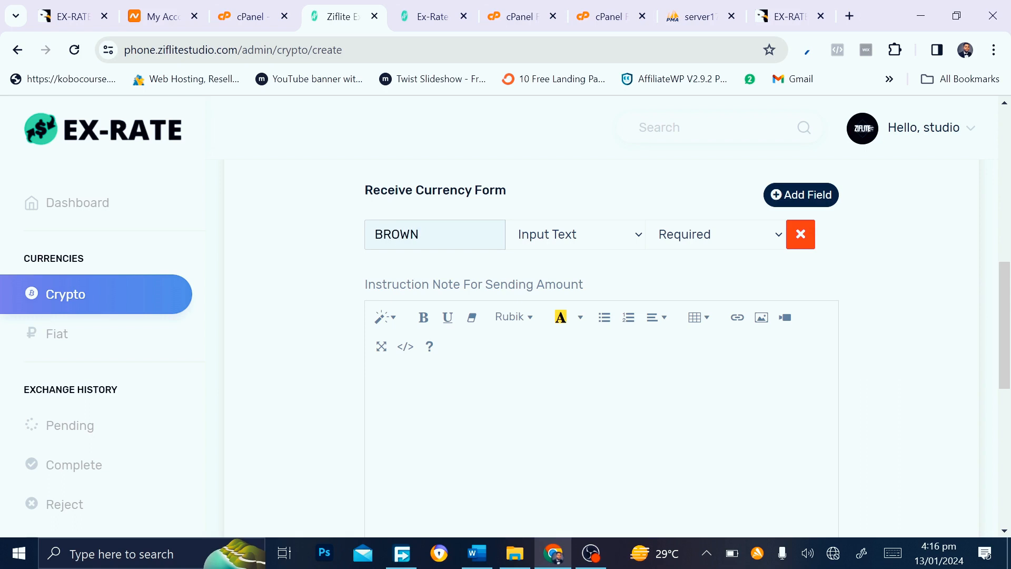
text(sen)
key(BackSpace)
key(BackSpace)
Write the sending instruction note 'send it to this crypto adress'
click(375, 379)
text(send)
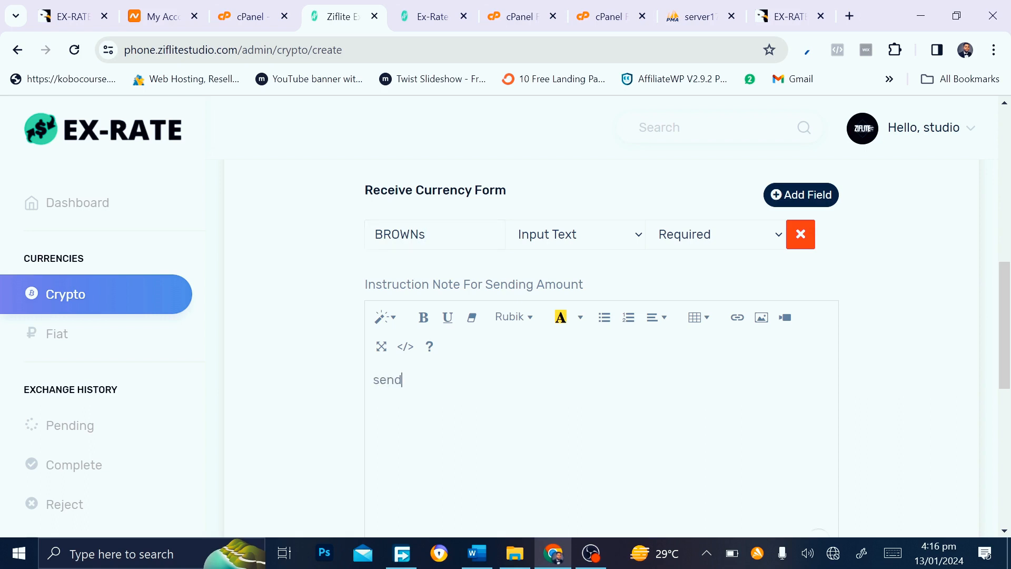
text( it to this crypto adress)
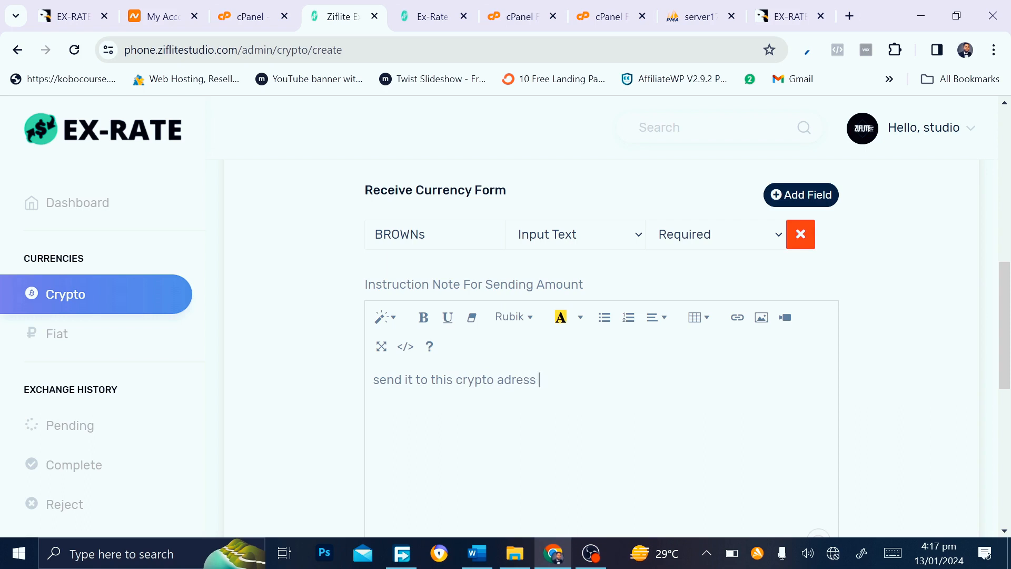
scroll(514, 382, down, 5)
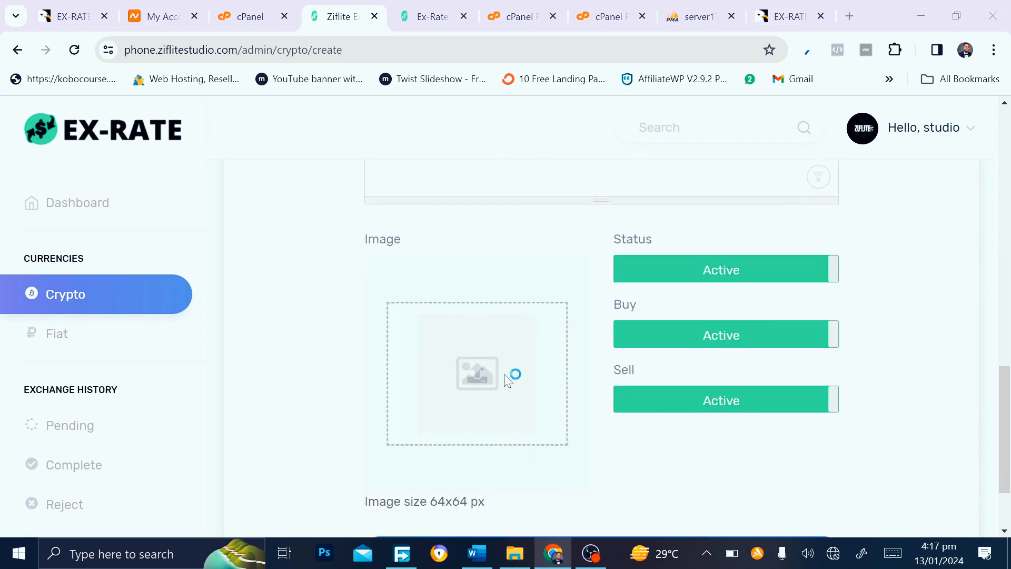
Attach the bitcoin image from the desktop's goody folder as the currency image
click(507, 380)
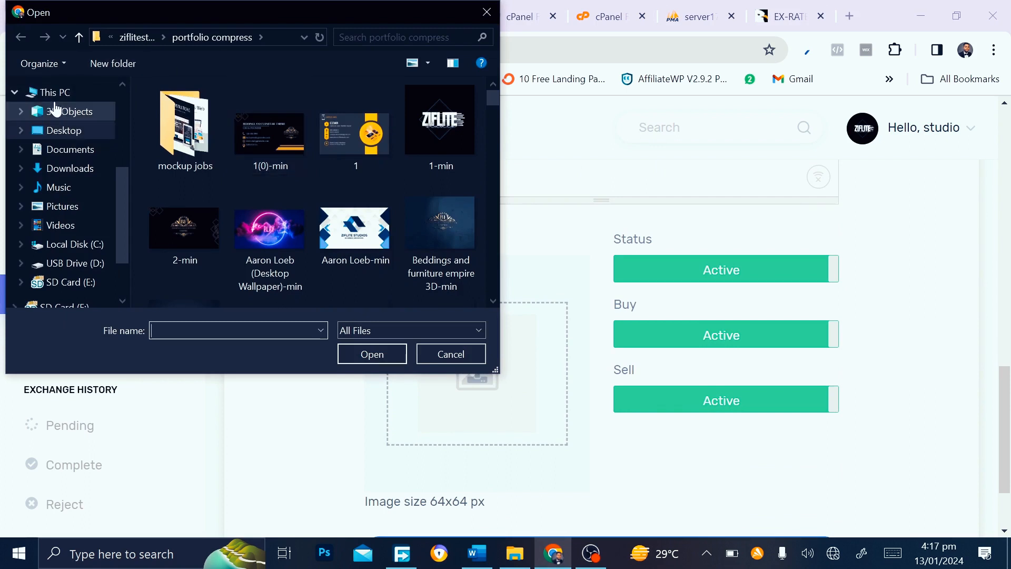
click(62, 132)
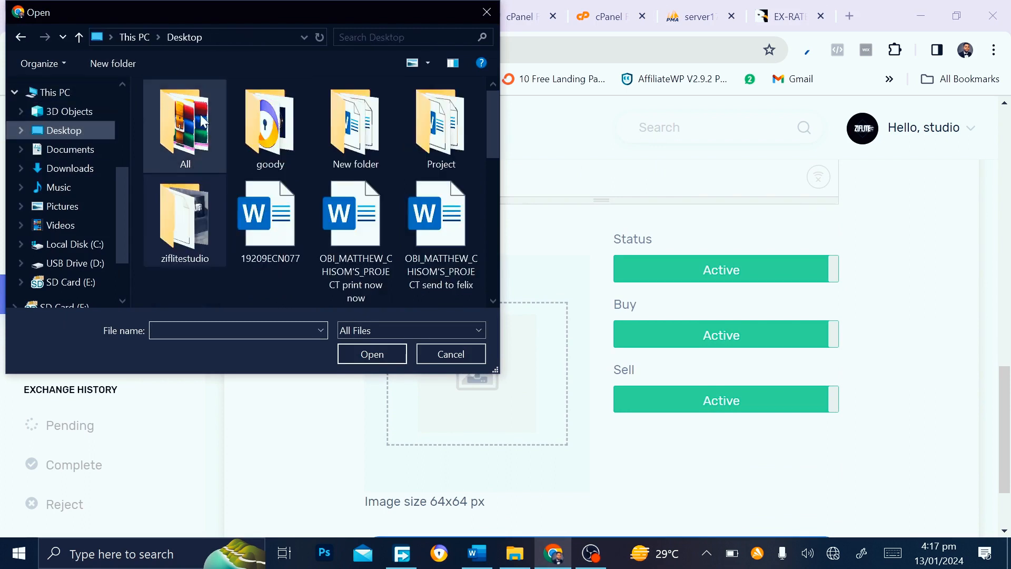
double_click(269, 126)
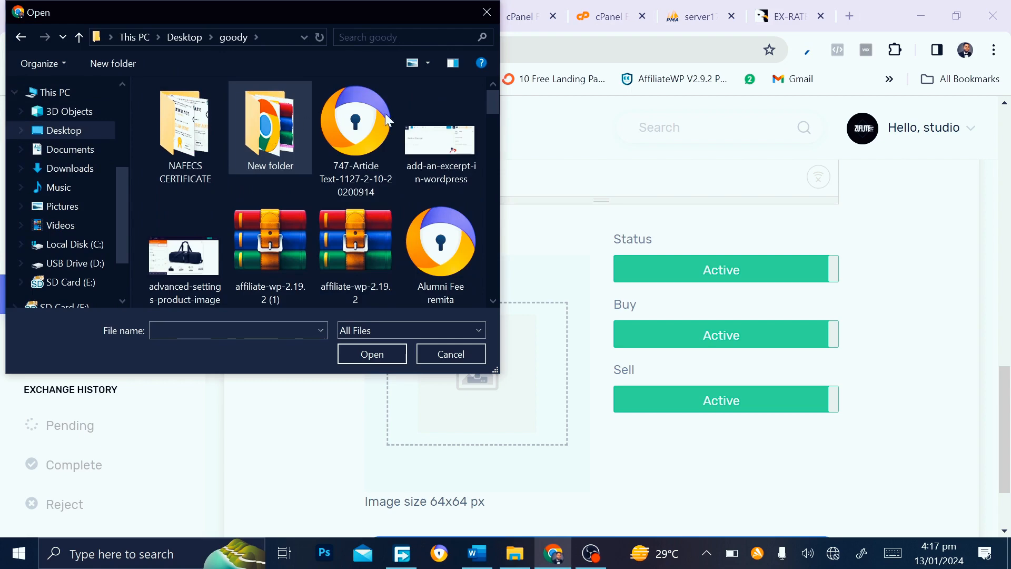
drag(494, 98, 494, 157)
double_click(464, 157)
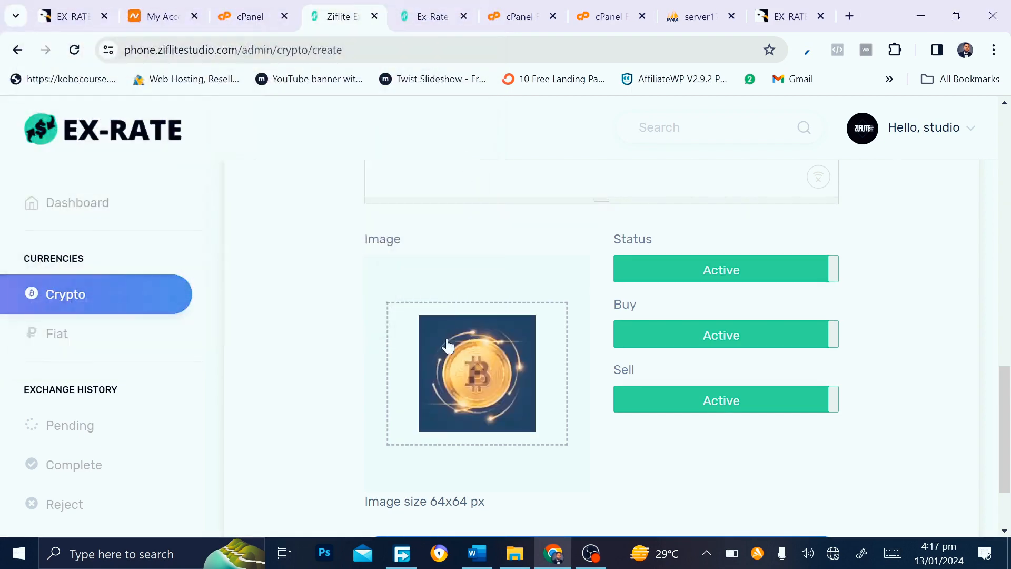
Save the Bitcoin currency, leaving a blank Create Crypto Currency form
scroll(448, 346, down, 3)
click(544, 445)
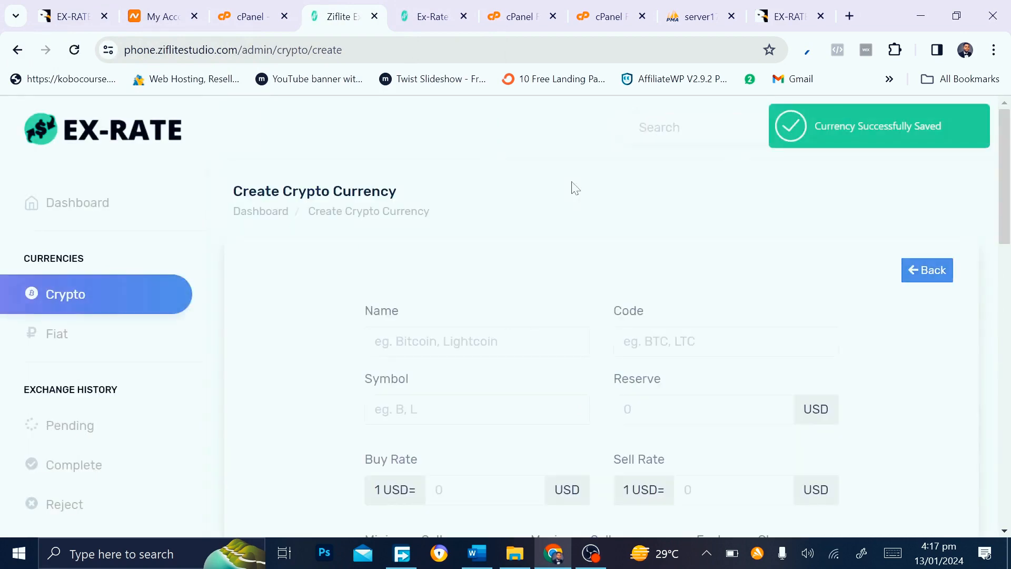
scroll(574, 187, down, 2)
scroll(531, 345, down, 4)
scroll(530, 345, up, 5)
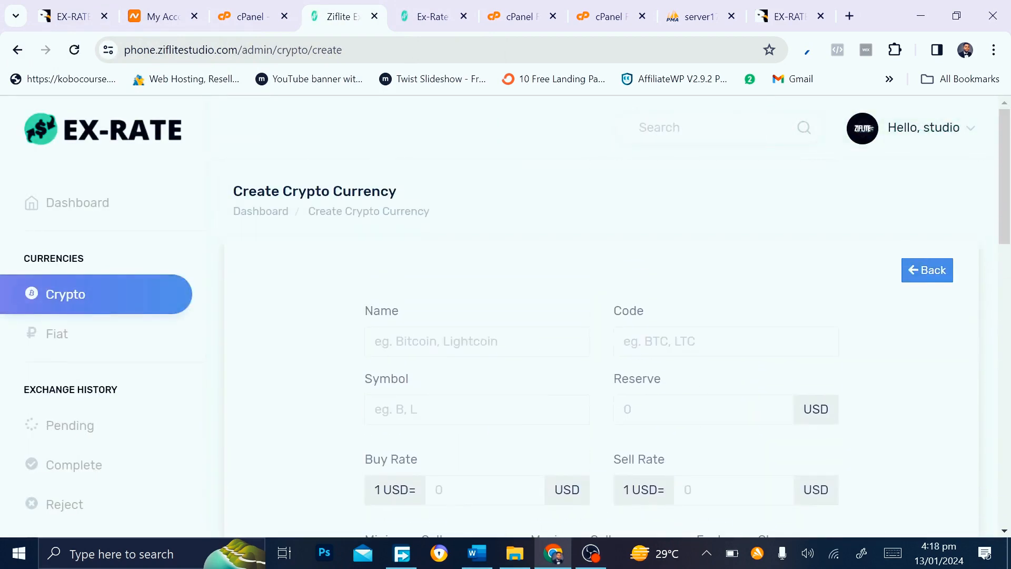
scroll(534, 345, down, 5)
scroll(533, 345, up, 4)
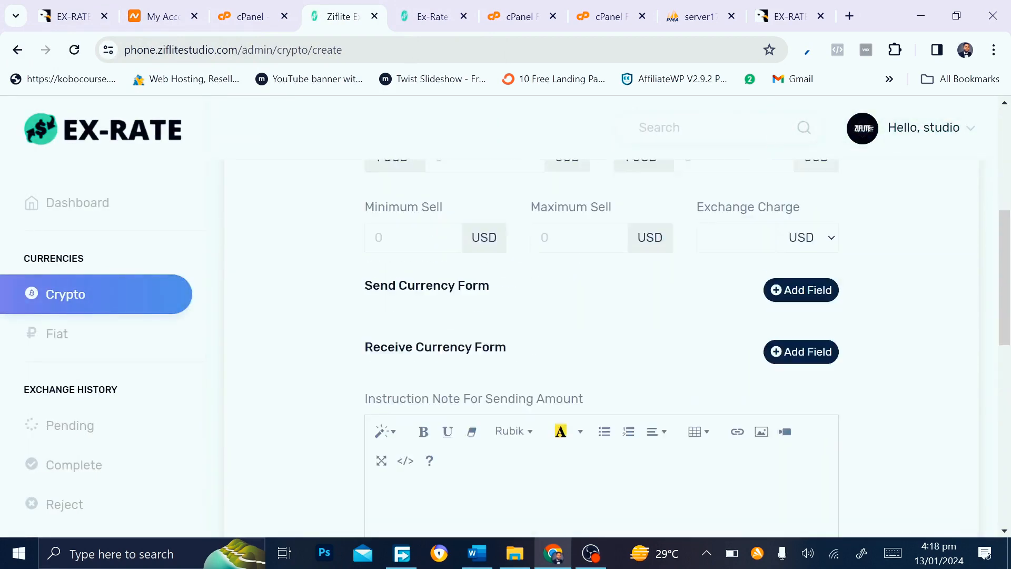
scroll(534, 345, up, 2)
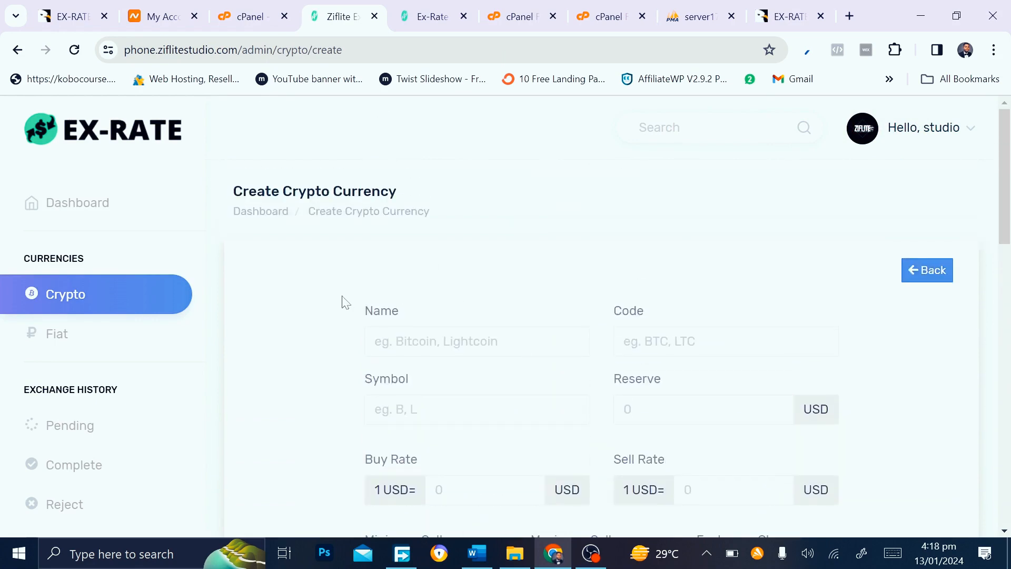
Start another crypto currency: Lite Coin, code LTC, symbol L, reserve 100
click(104, 295)
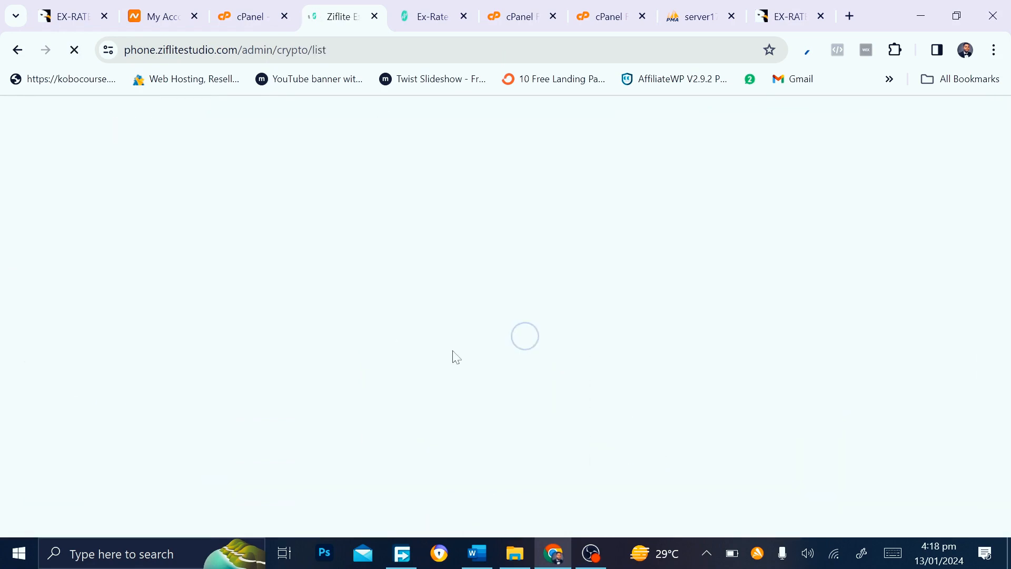
scroll(456, 357, down, 4)
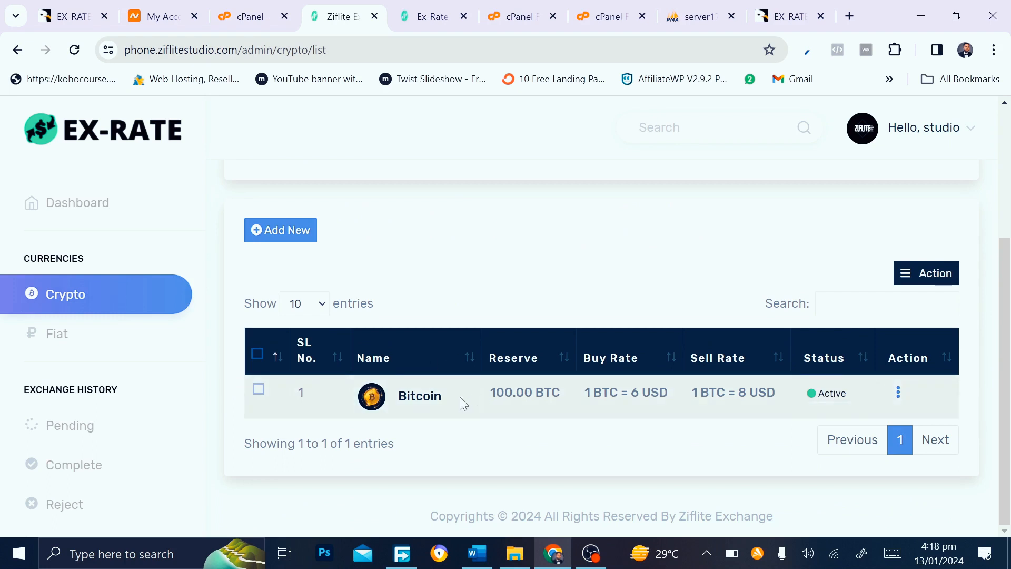
click(288, 242)
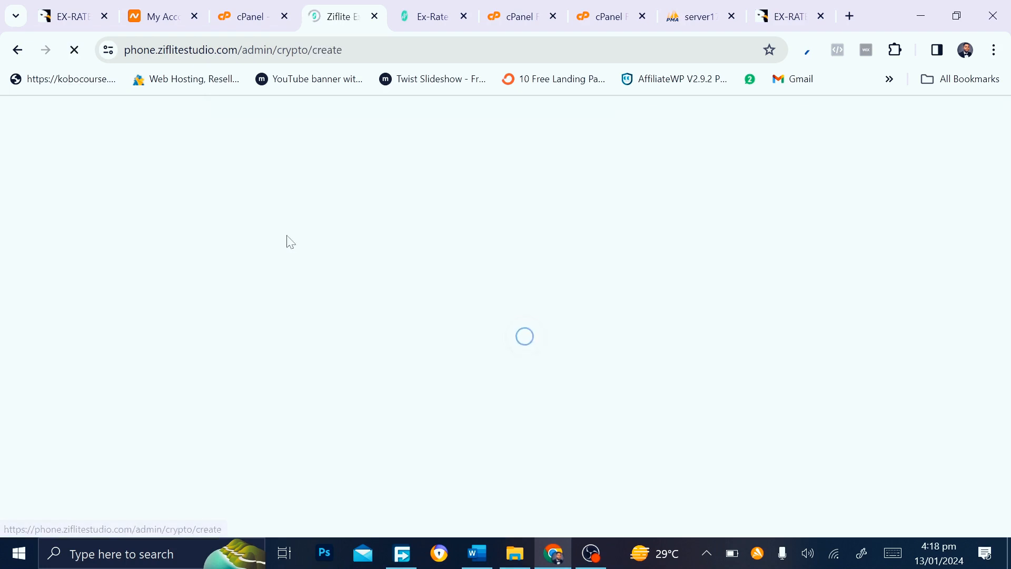
click(459, 341)
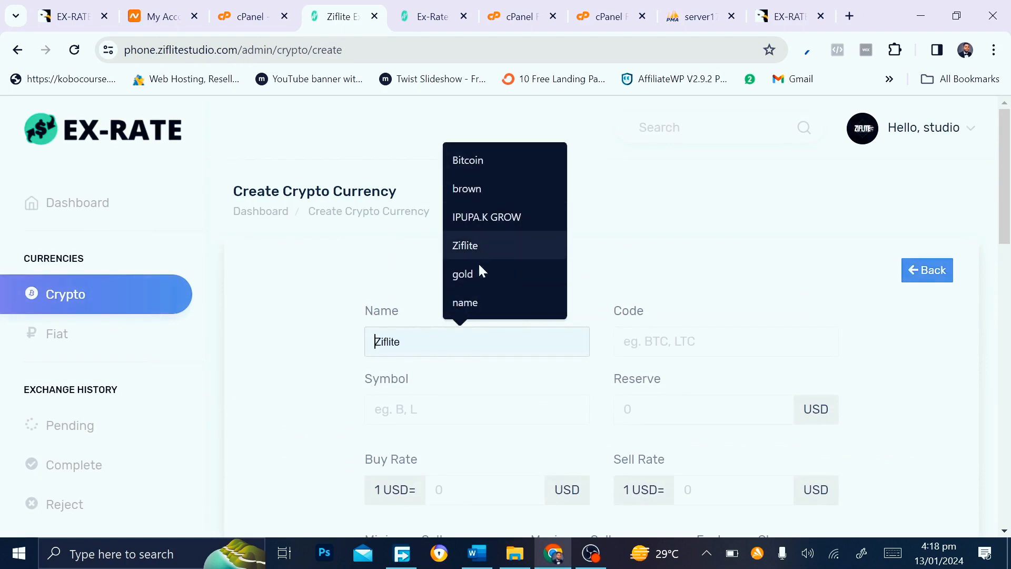
text(l)
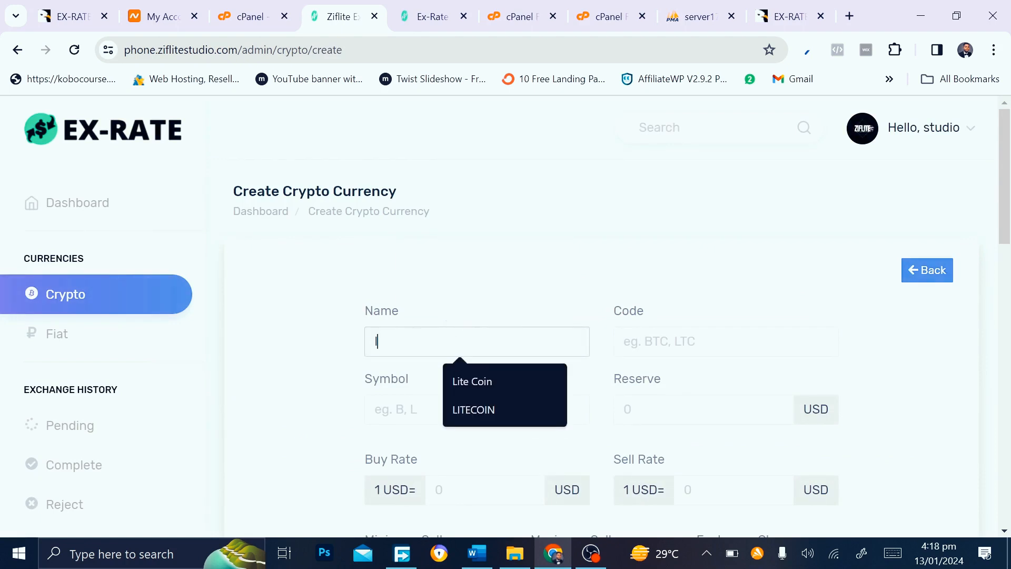
click(479, 373)
click(708, 342)
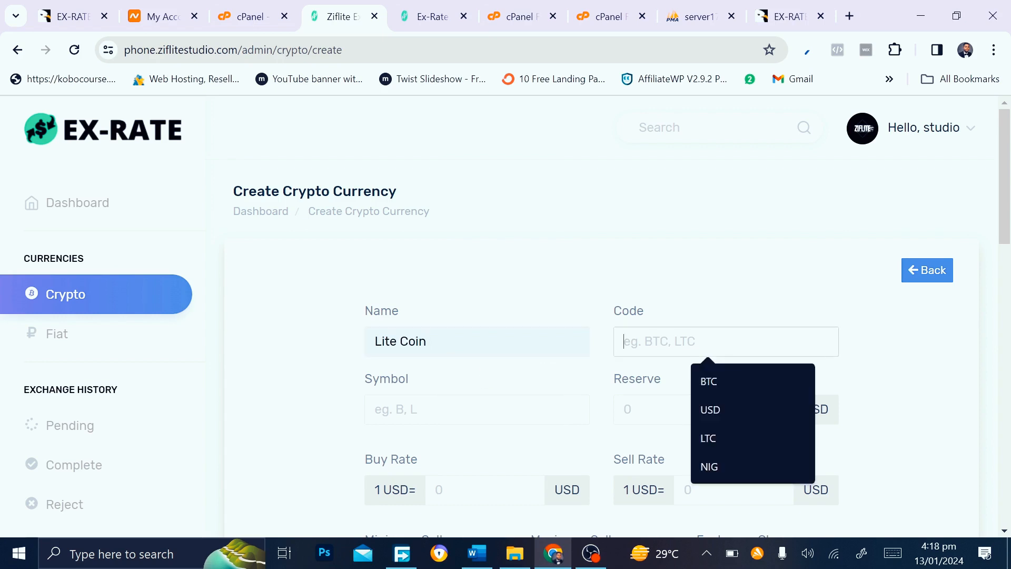
click(709, 440)
click(460, 409)
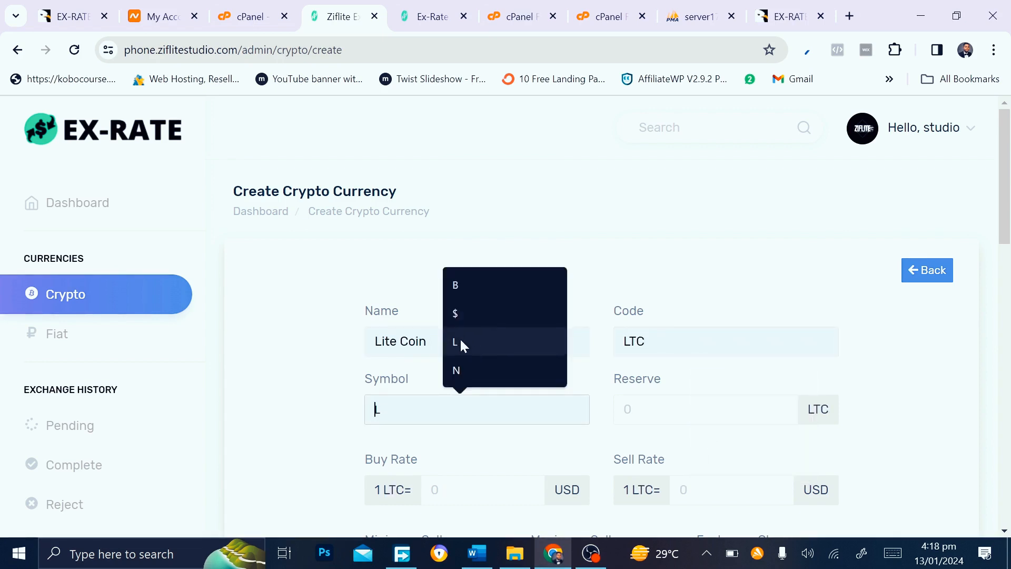
click(461, 344)
click(705, 409)
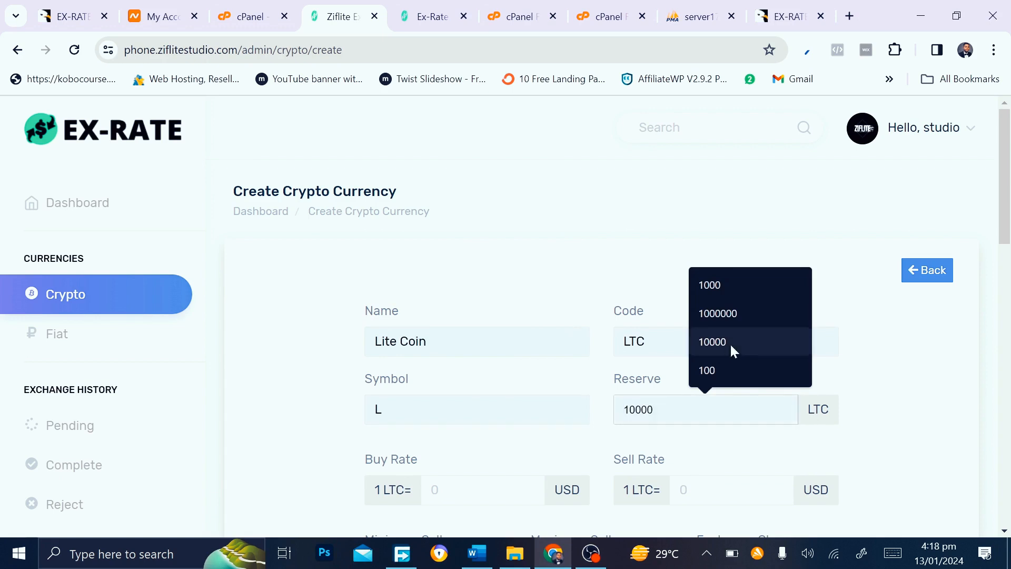
click(707, 370)
Set Lite Coin's buy and sell rates to 2 USD each
click(465, 485)
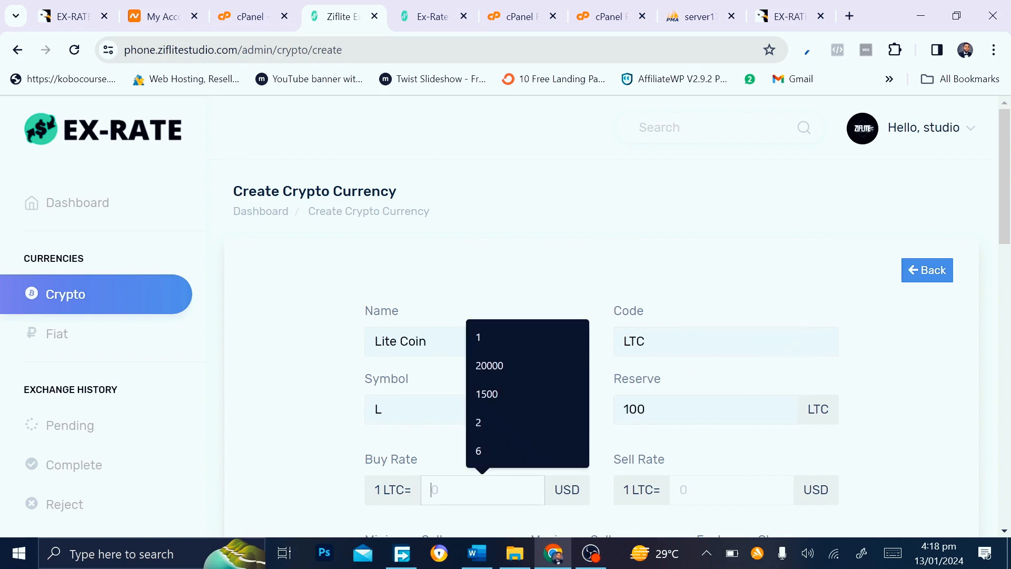
text(2)
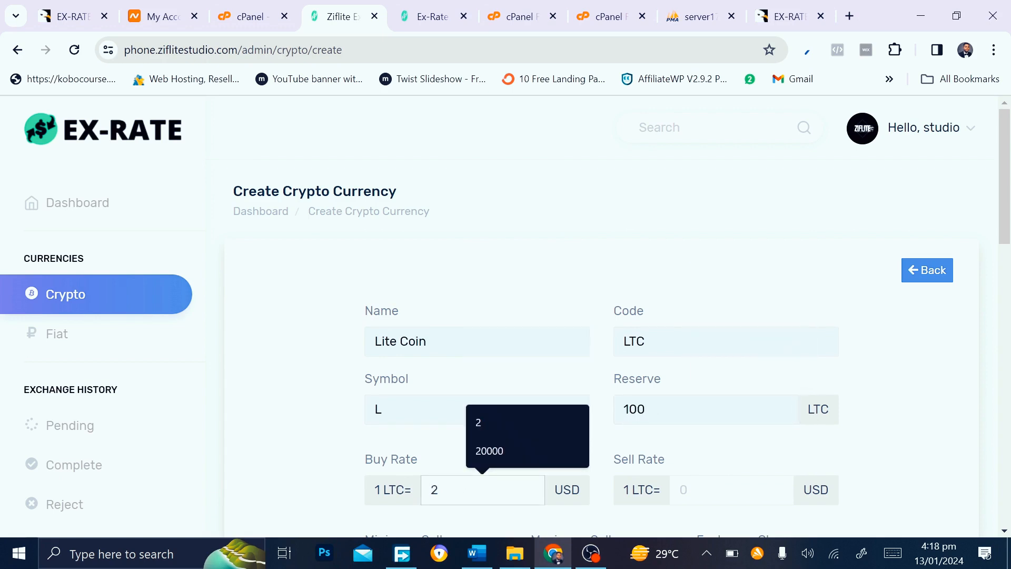
click(726, 490)
text(2)
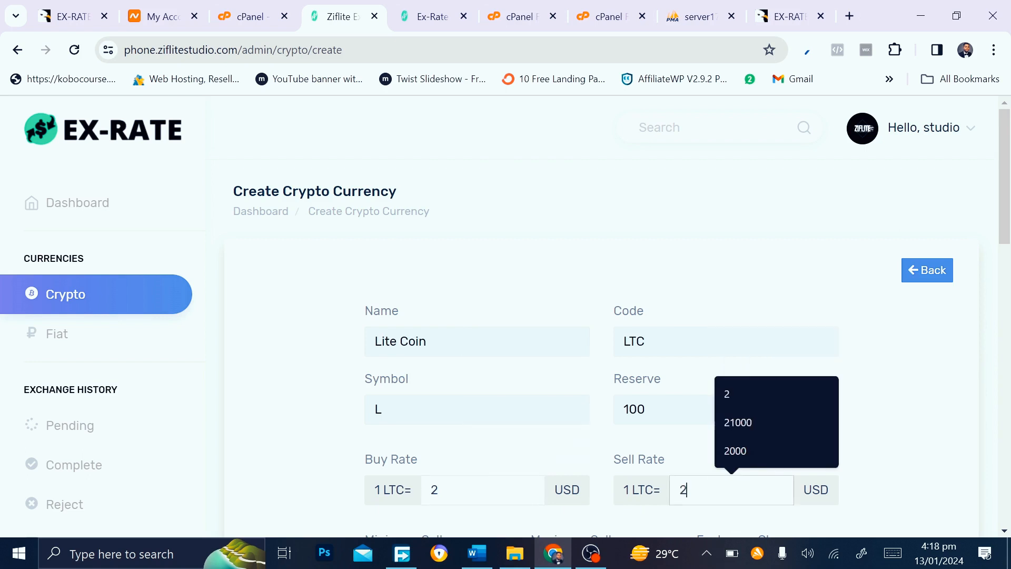
scroll(438, 472, down, 3)
Set sell limits 1–500 and charge 0.0000, then add a Send Currency Form field
click(400, 436)
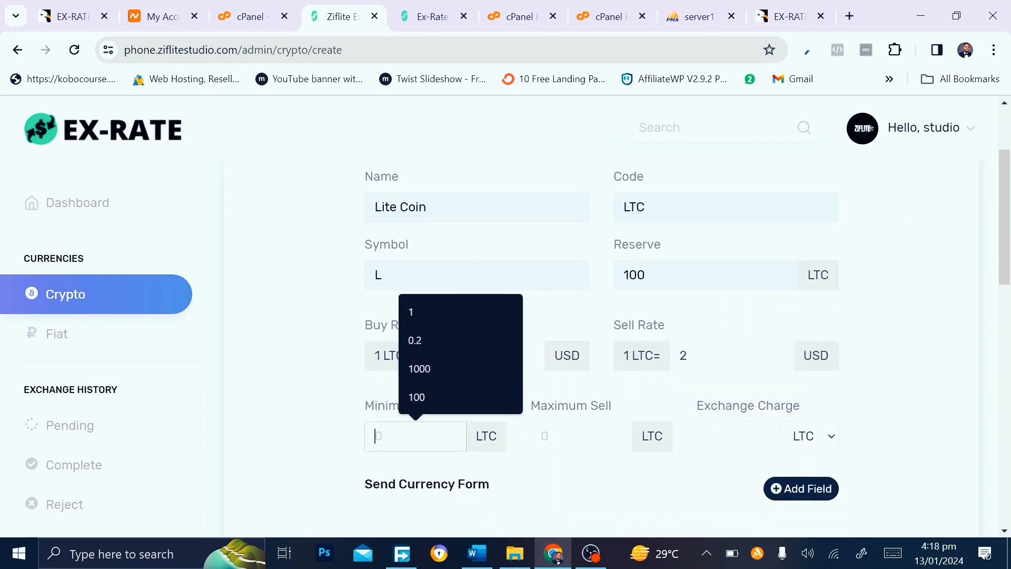
click(403, 315)
click(553, 436)
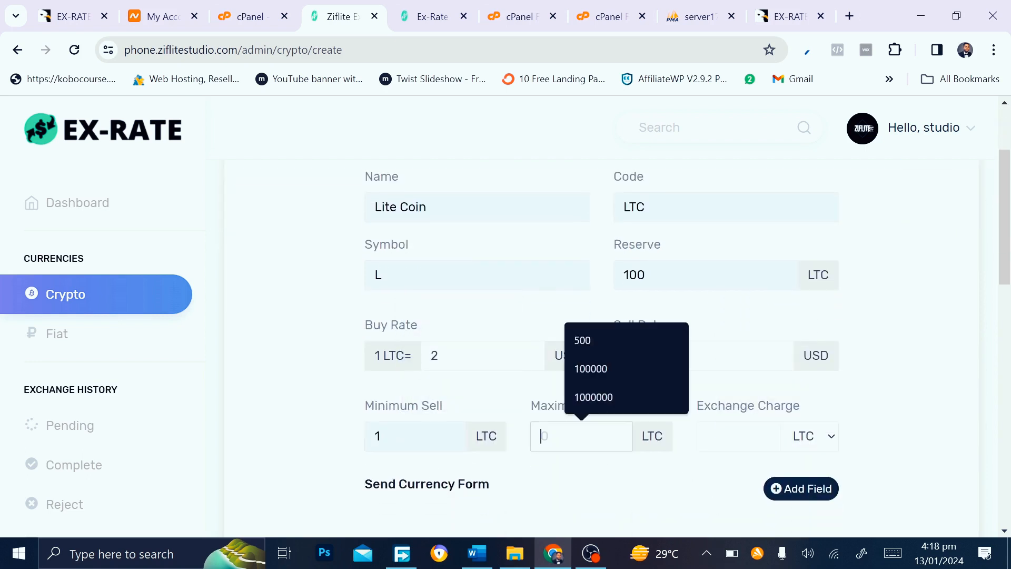
click(590, 349)
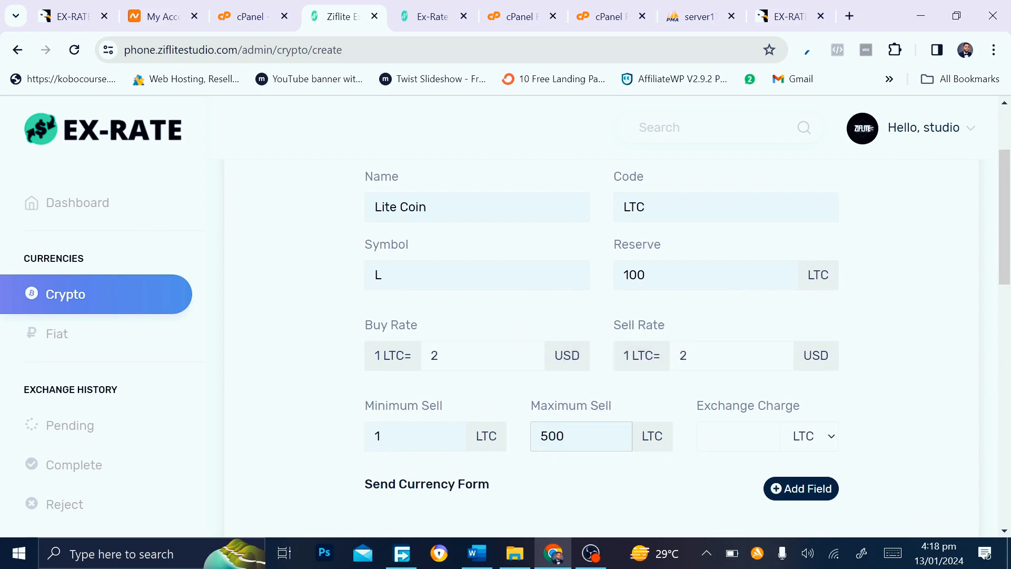
click(737, 436)
click(744, 343)
scroll(535, 497, down, 4)
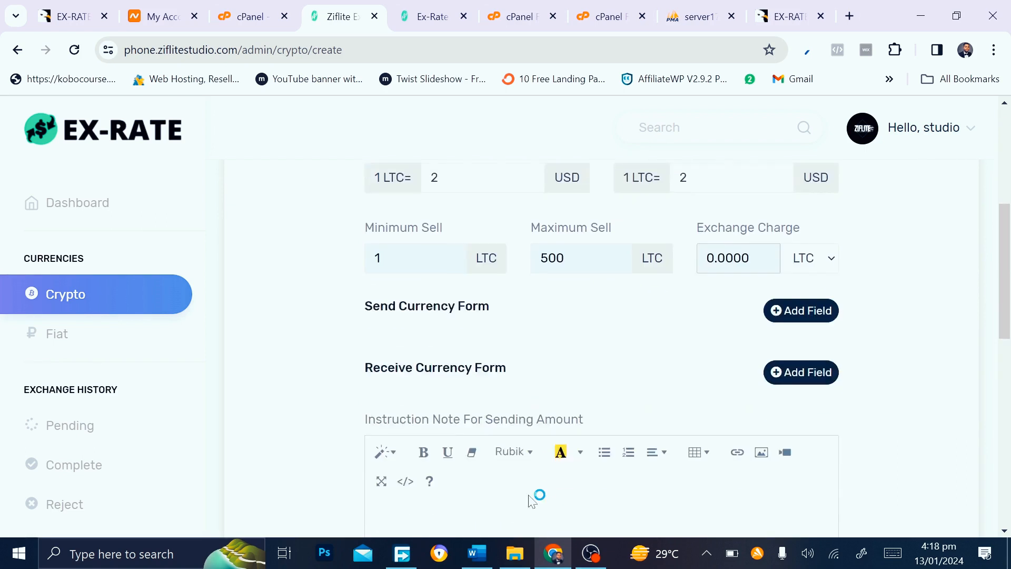
click(800, 270)
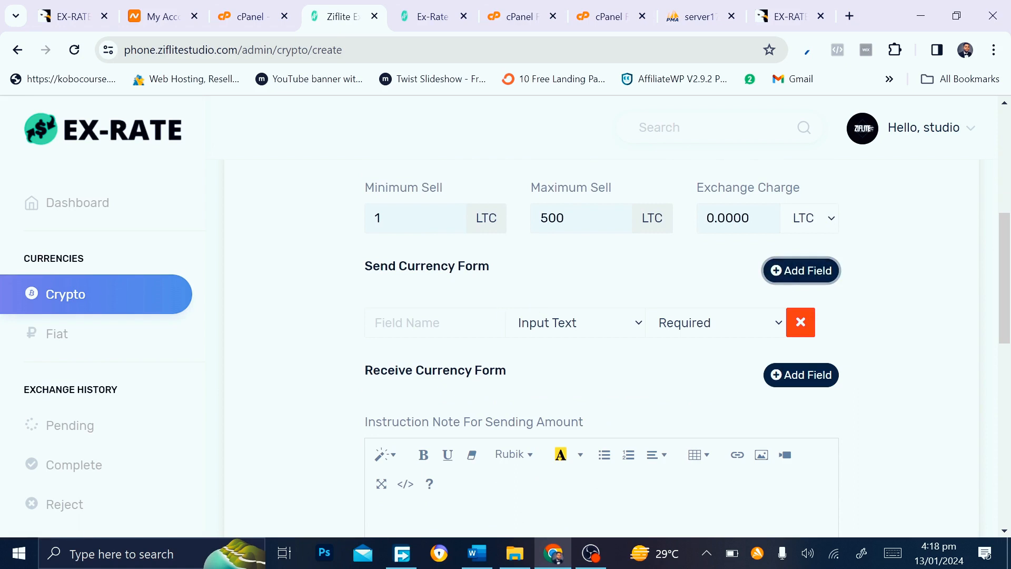
Name the send-form field from a suggestion and add a suggested-name receive-form field
click(499, 316)
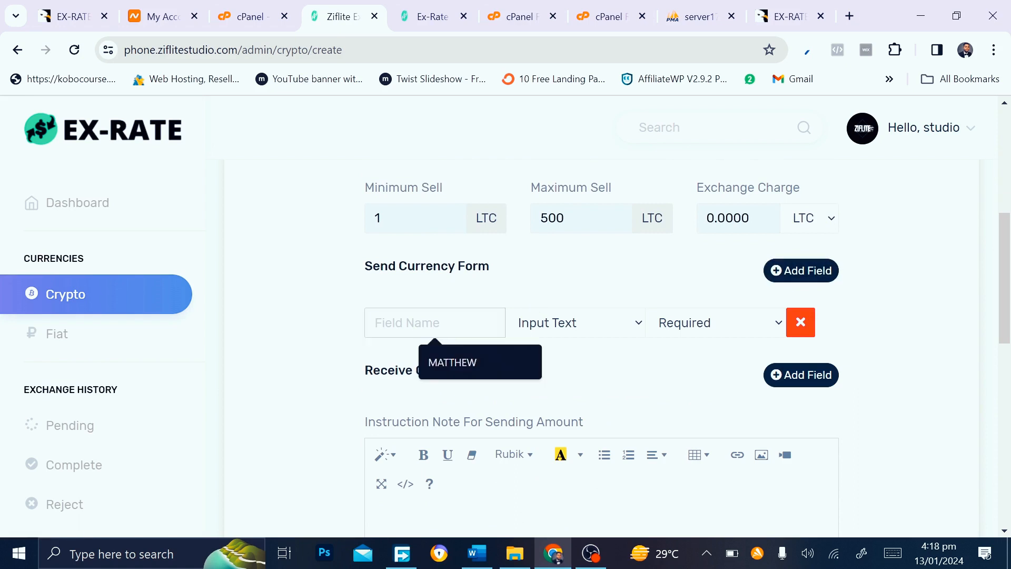
click(451, 364)
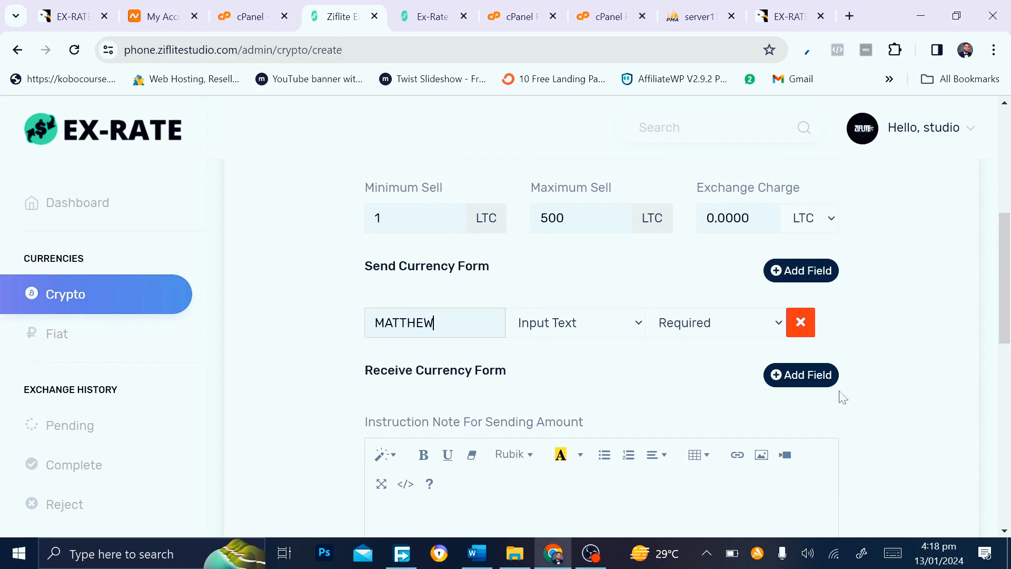
click(796, 380)
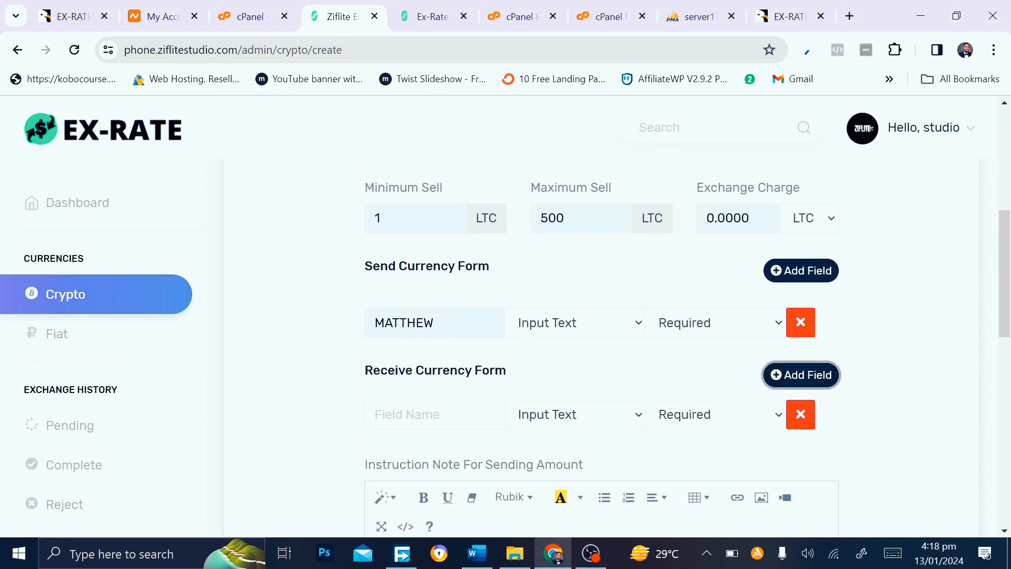
click(422, 415)
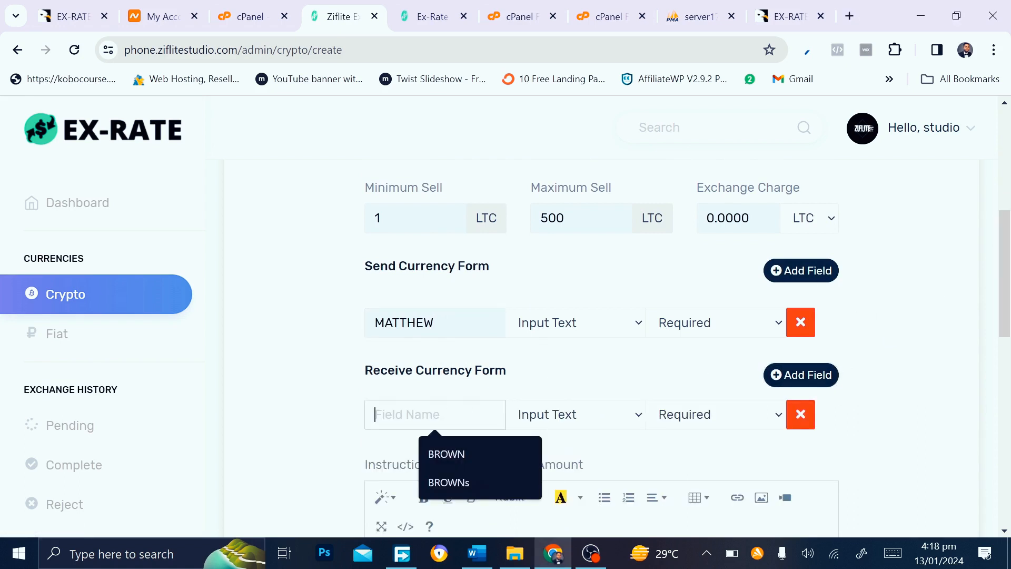
click(462, 456)
scroll(590, 426, down, 2)
Write a sending instruction note that includes the wallet address
click(373, 446)
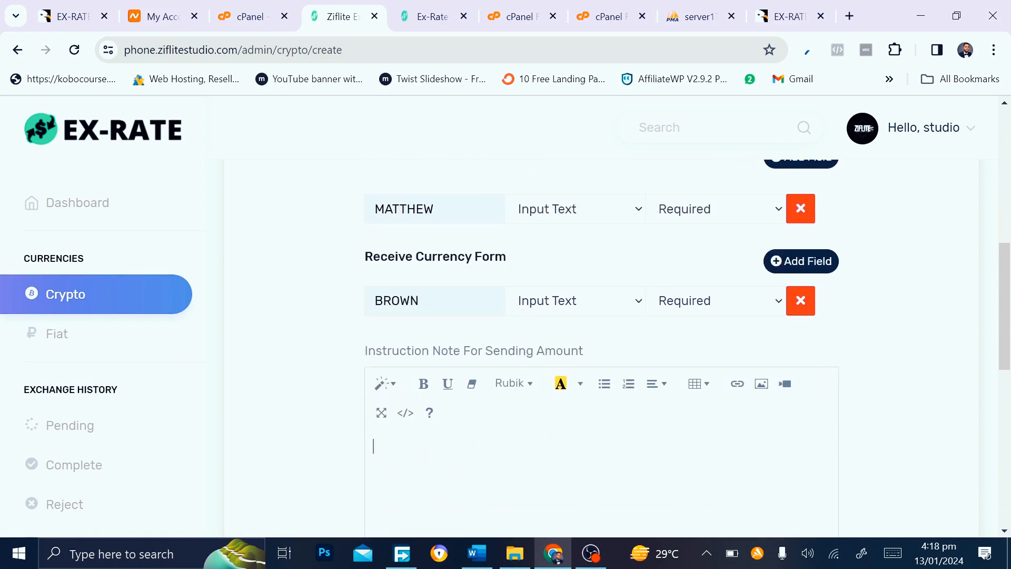
text(send this this adress)
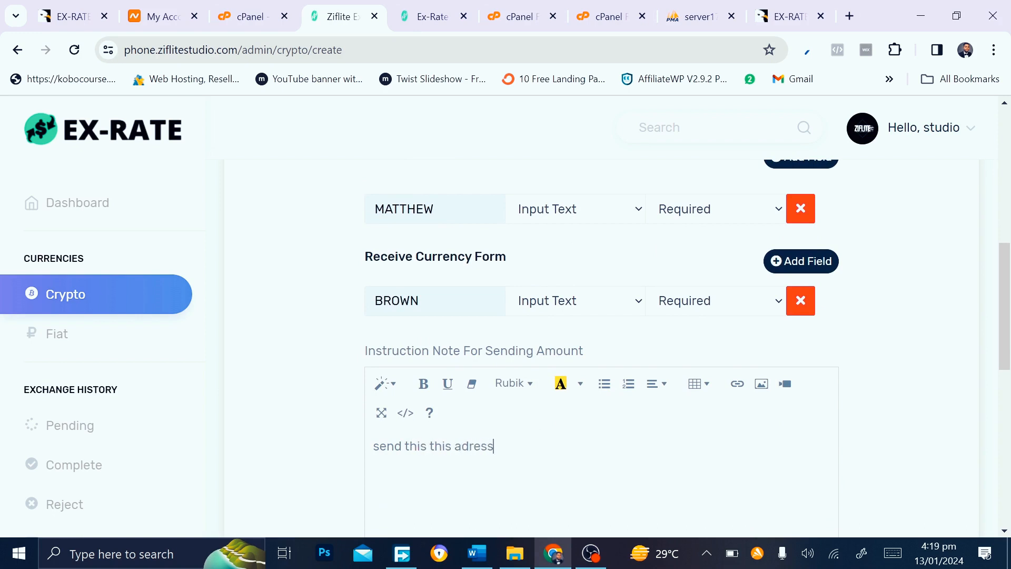
text(s 36278972392809823)
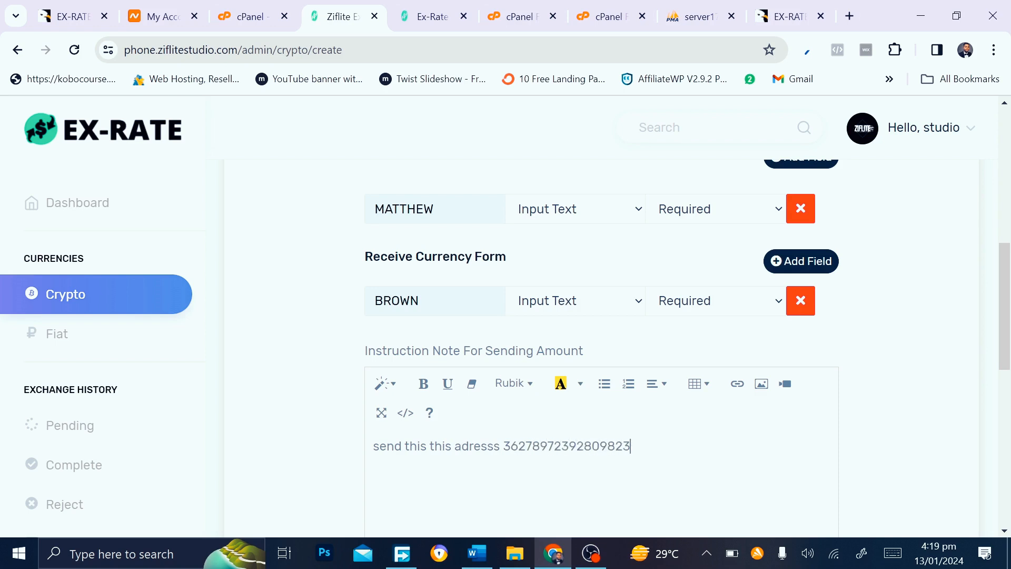
scroll(704, 429, down, 9)
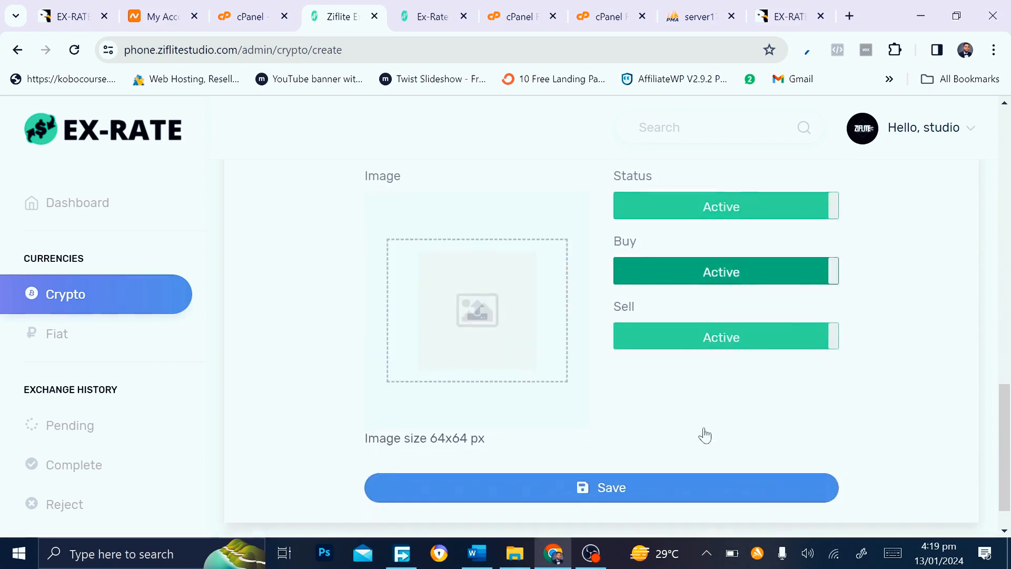
Correct the note's misspelling to 'address' and attempt to save Lite Coin
scroll(704, 434, up, 7)
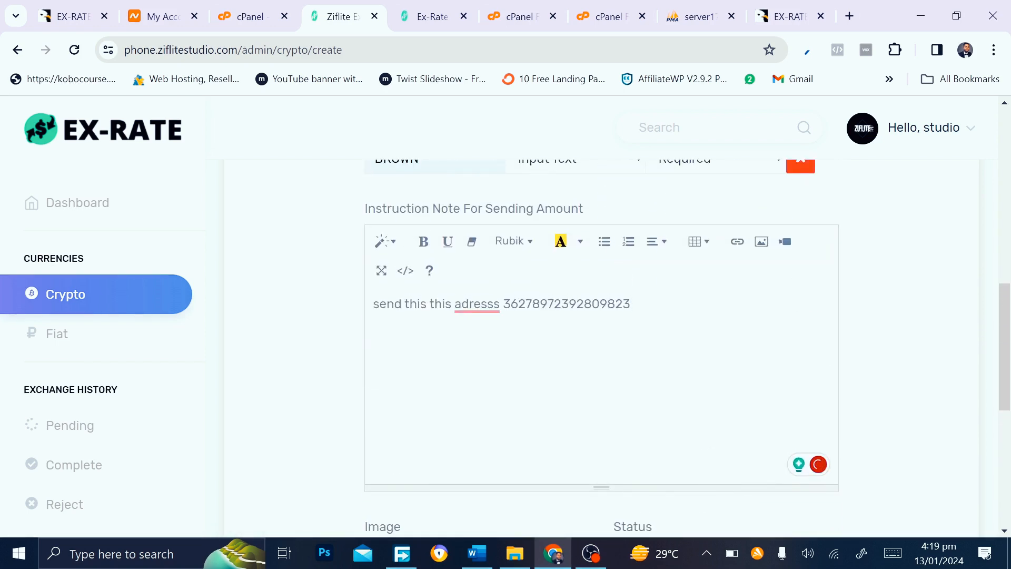
mouse_move(477, 304)
click(488, 352)
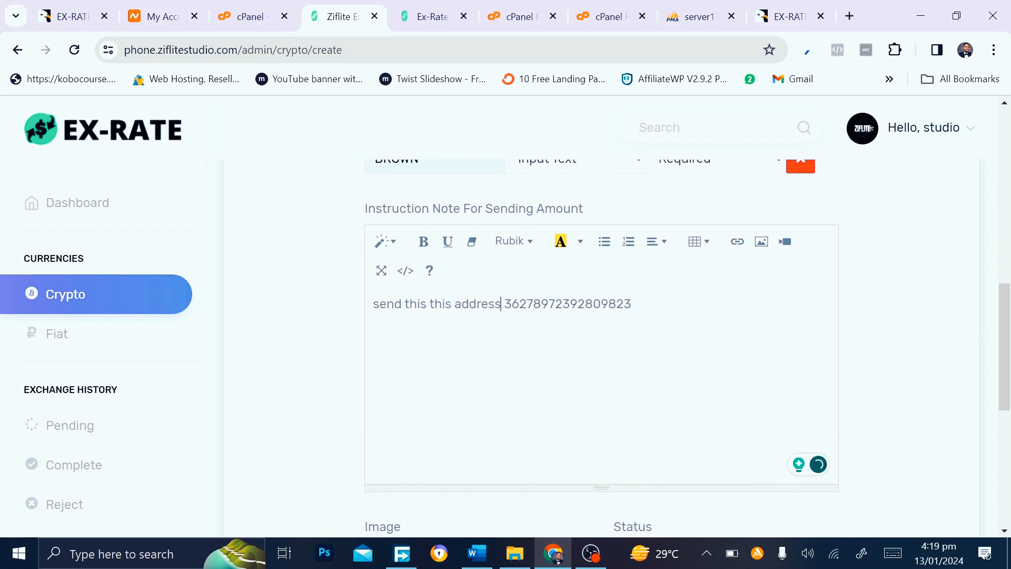
scroll(488, 351, down, 4)
scroll(583, 377, down, 3)
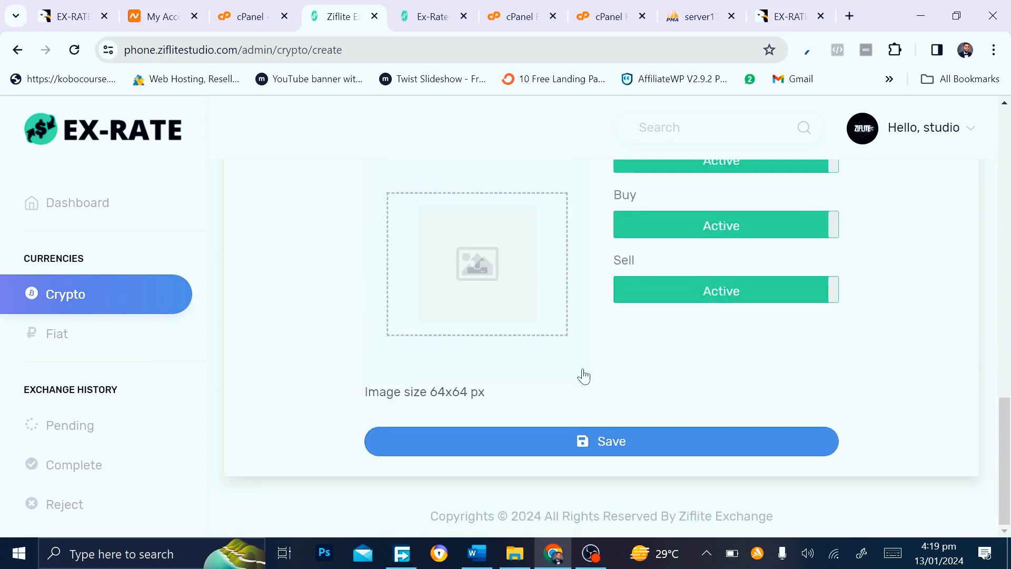
click(601, 445)
Attach the litecoin PNG logo and save Lite Coin successfully
click(446, 261)
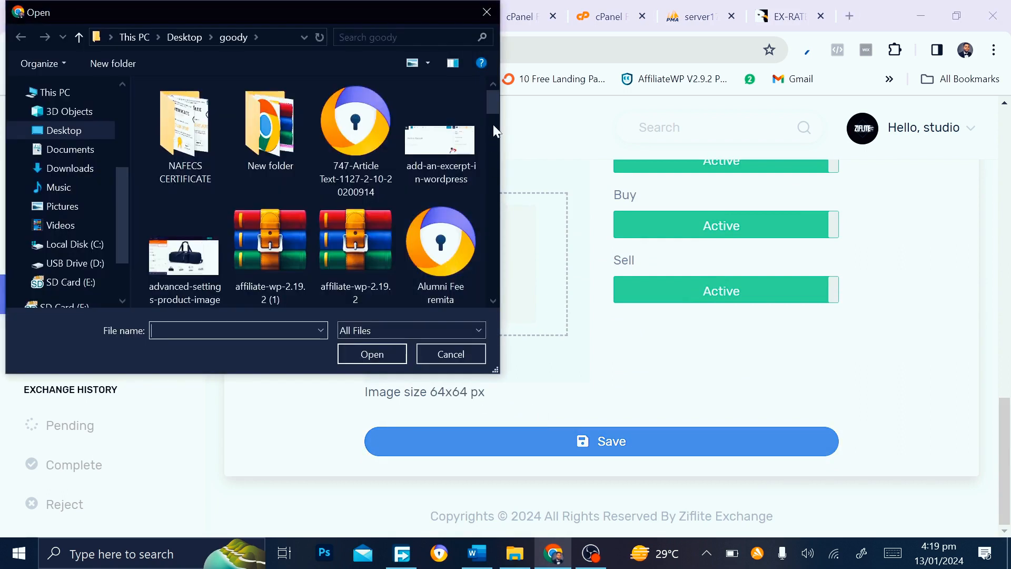
scroll(492, 124, down, 10)
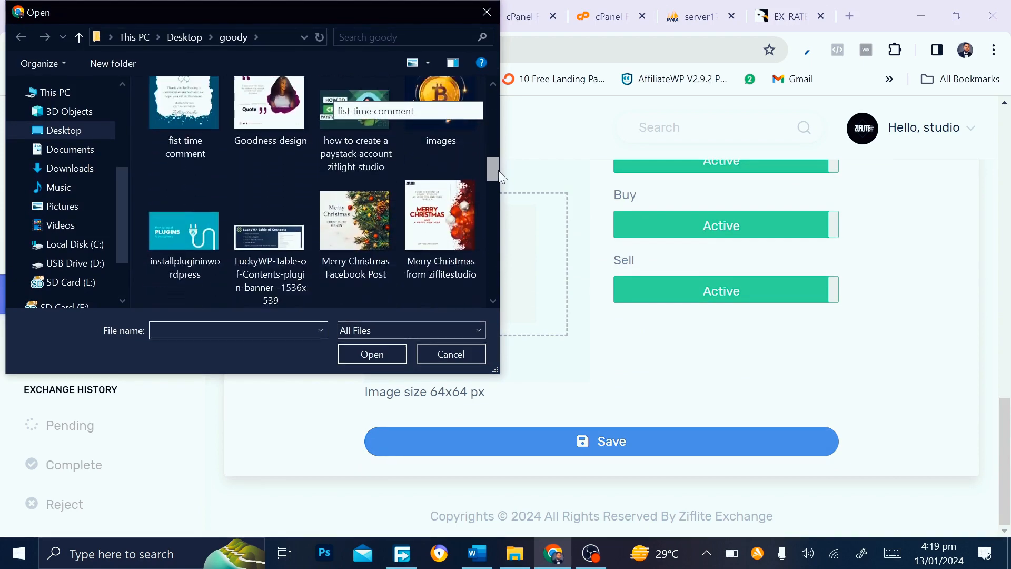
drag(498, 169, 499, 204)
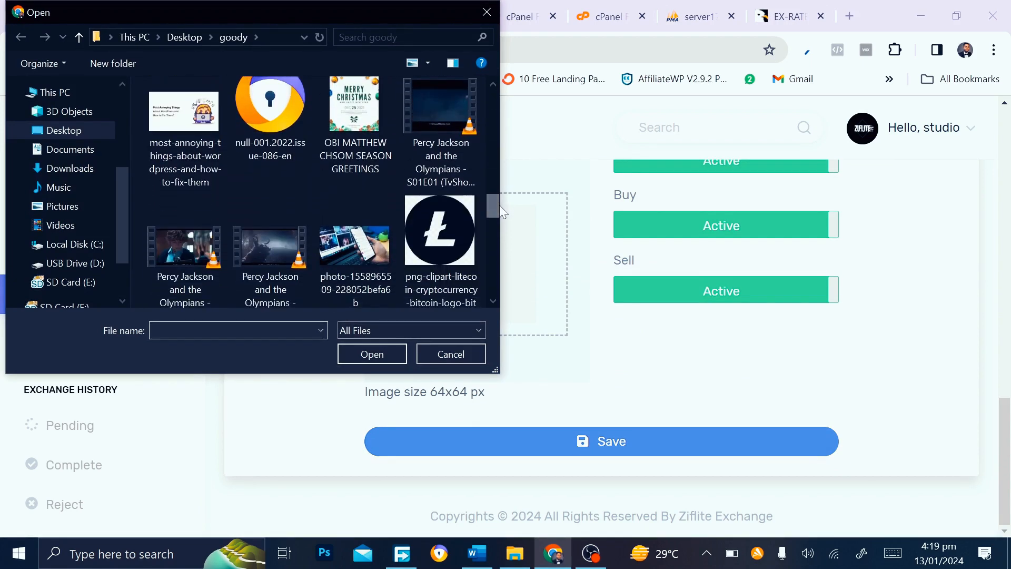
double_click(454, 227)
click(602, 441)
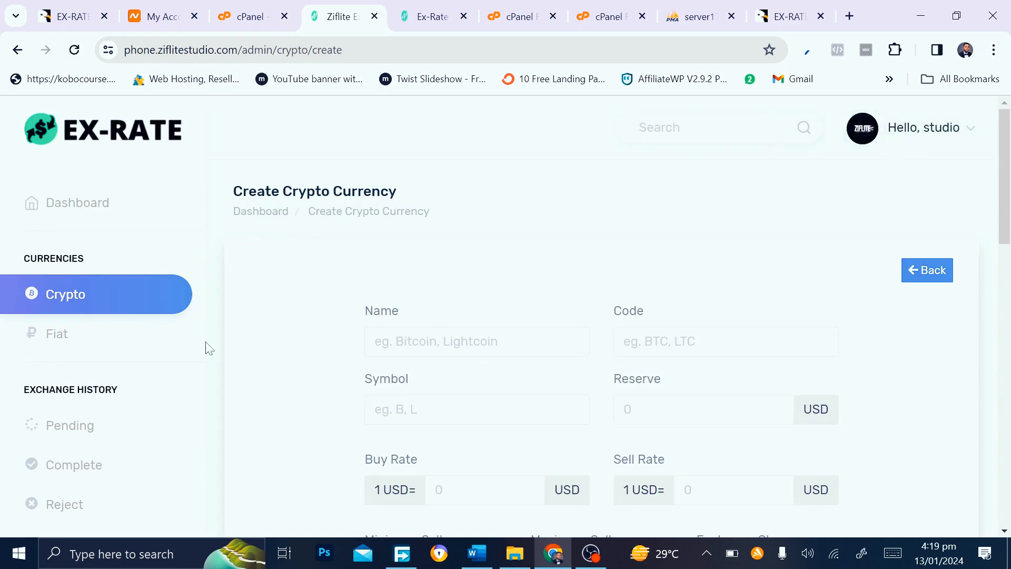
Check the empty Fiat list, then return to the Crypto list showing Lite Coin and Bitcoin
click(37, 304)
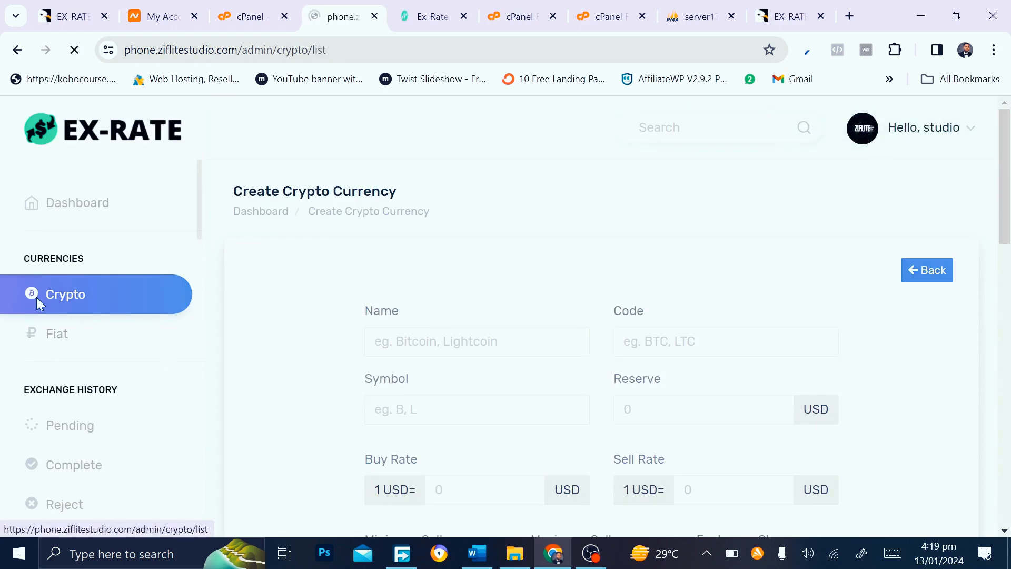
click(55, 338)
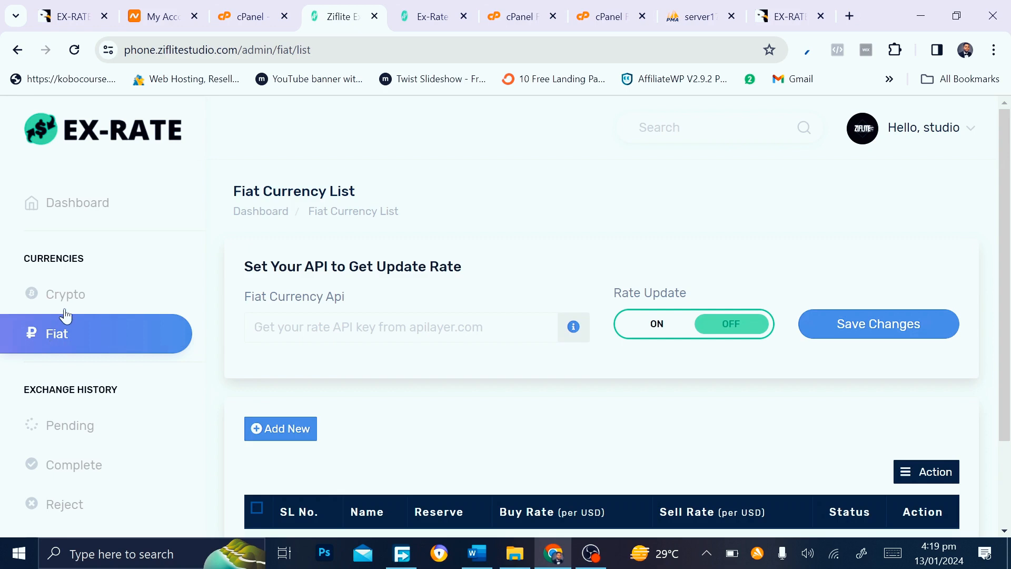
scroll(373, 440, down, 2)
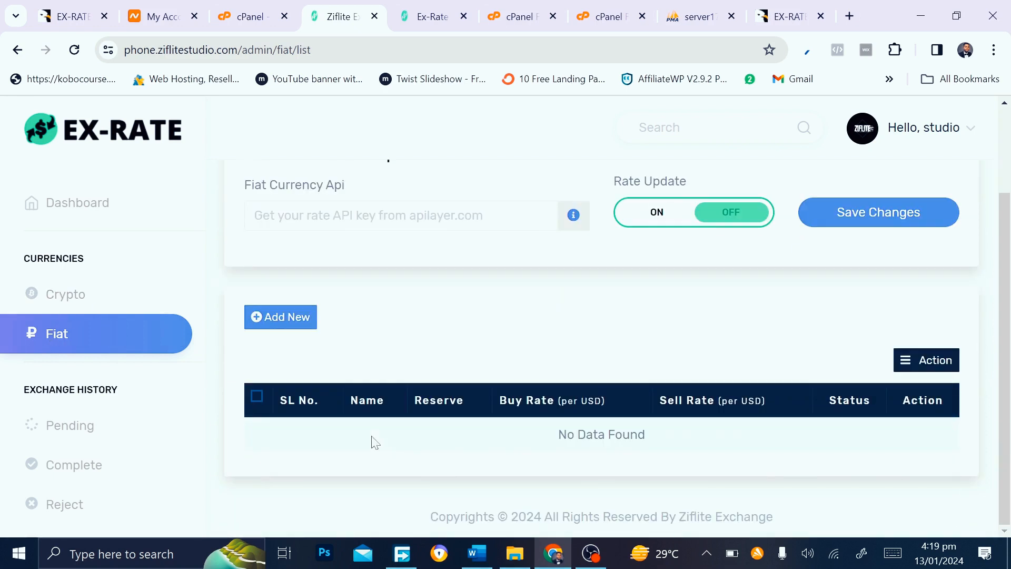
click(56, 312)
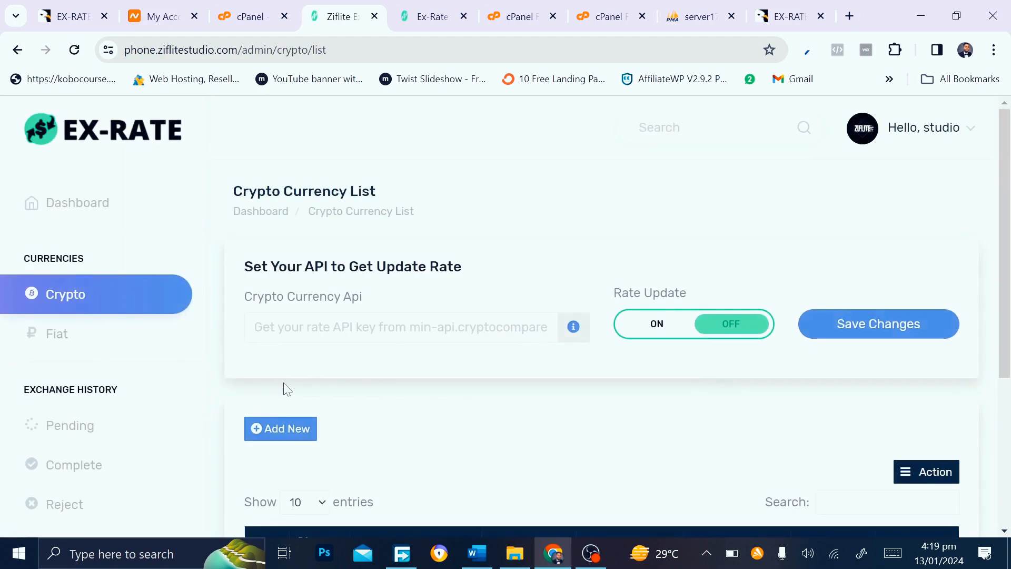
scroll(337, 421, down, 3)
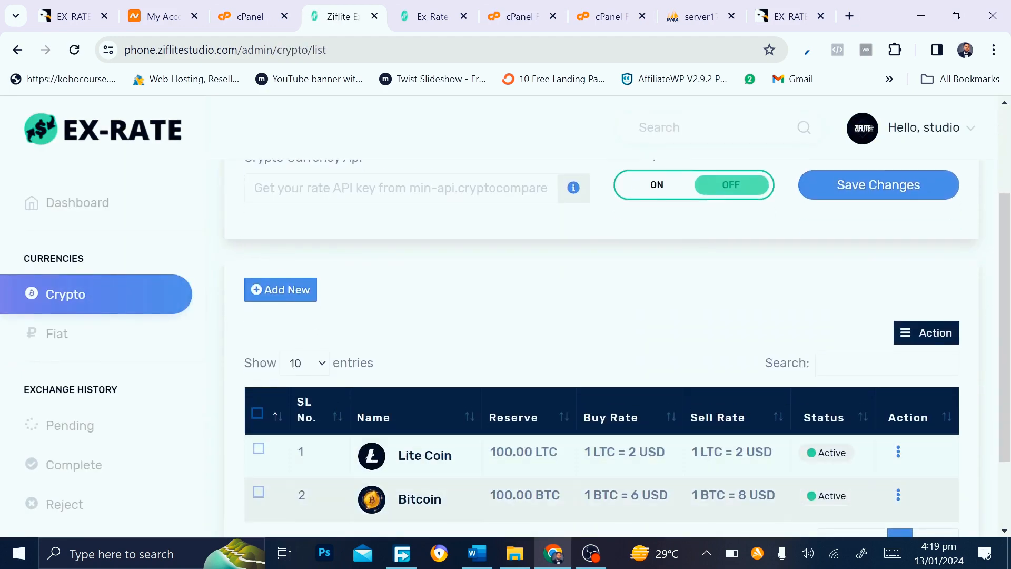
Reload the public home page and set the widget to send Bitcoin, receive Lite Coin
click(445, 8)
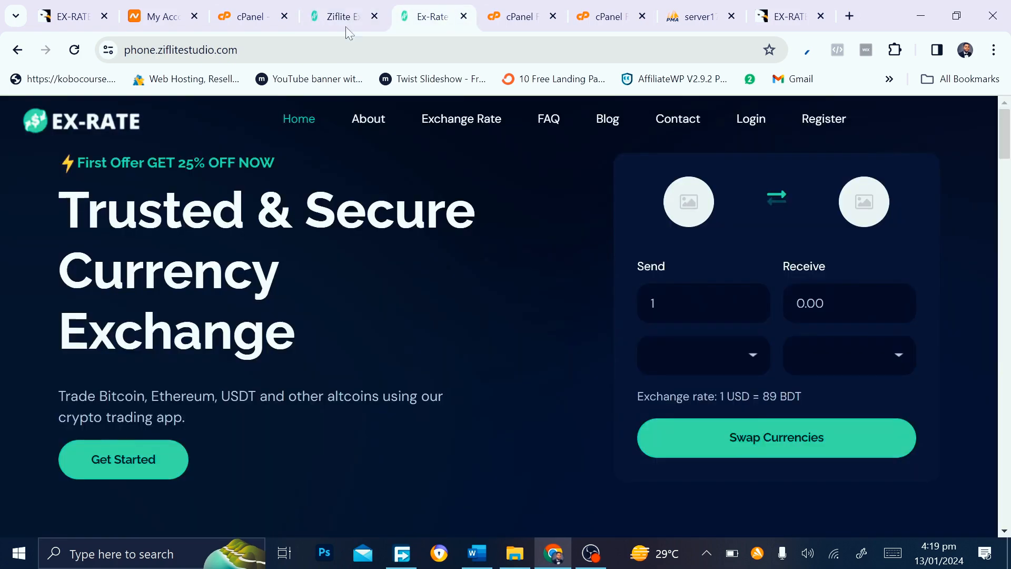
click(74, 49)
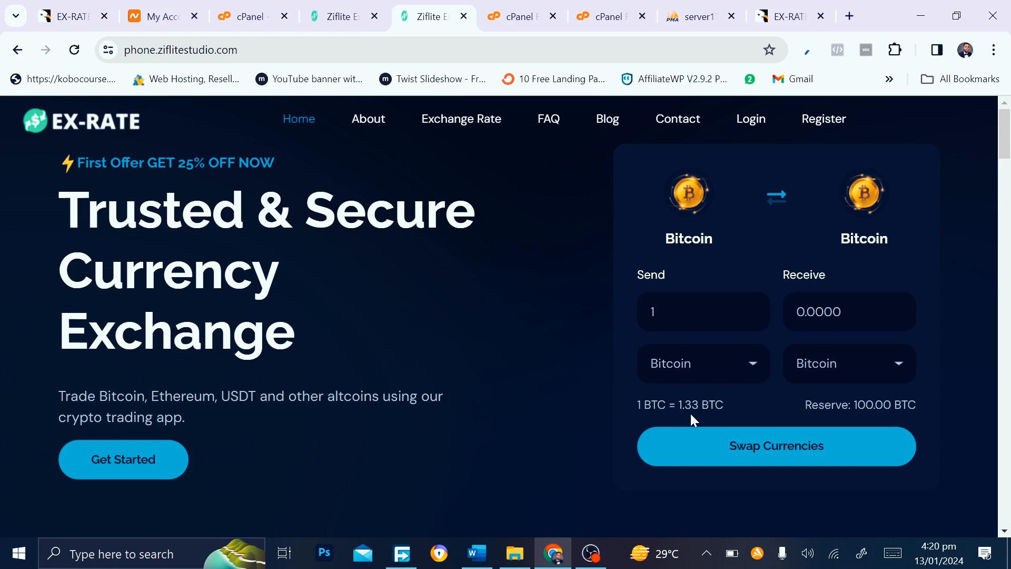
click(754, 361)
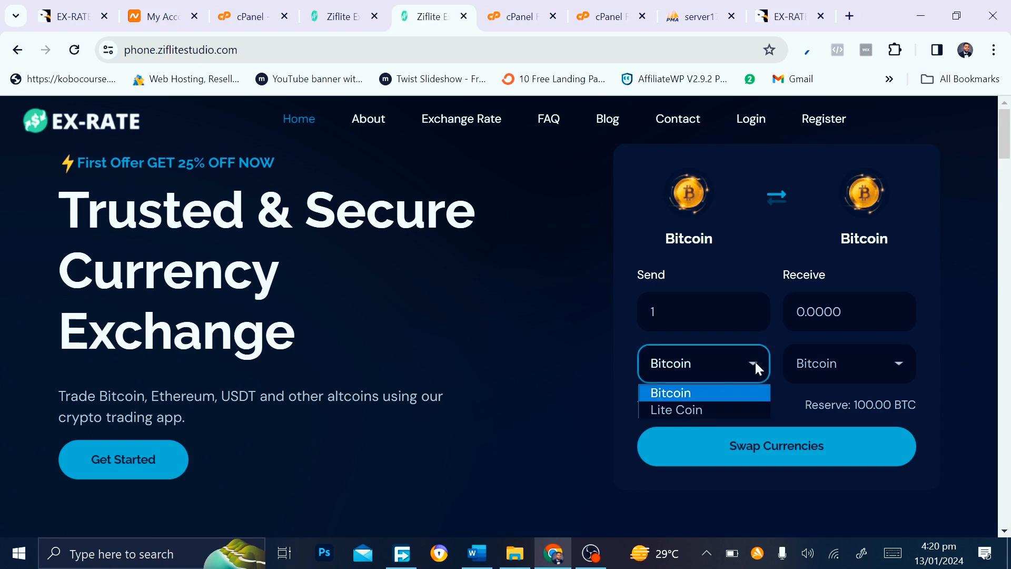
click(703, 393)
click(879, 359)
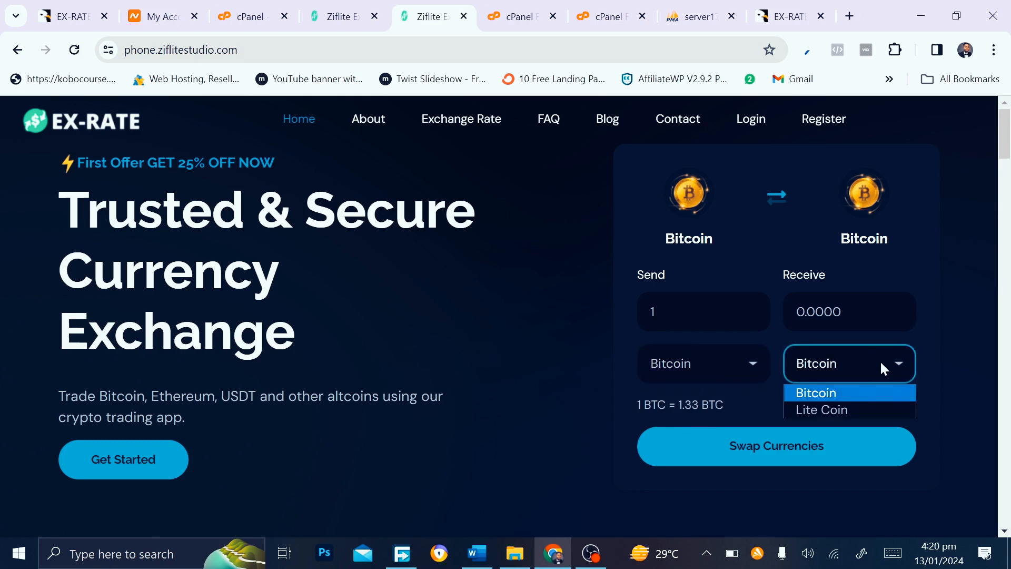
click(855, 410)
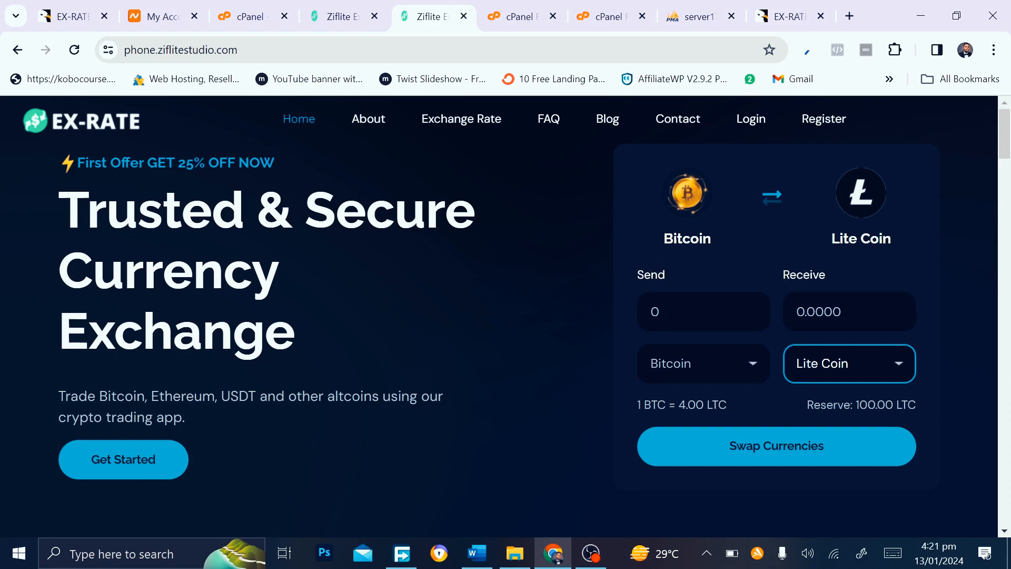
Enter 1 BTC to send, check the admin crypto list, and return to the site
click(667, 316)
text(1)
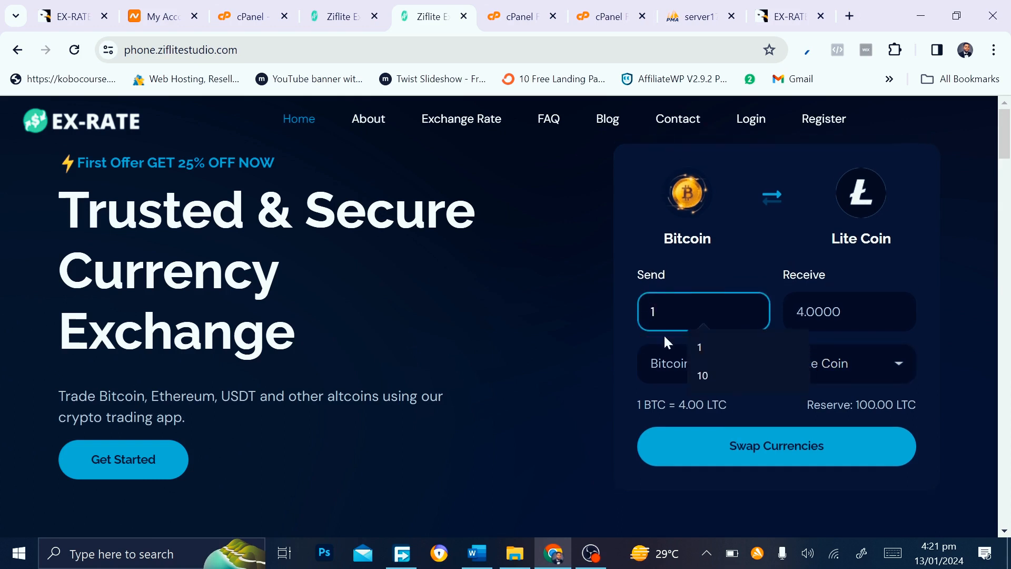
click(765, 294)
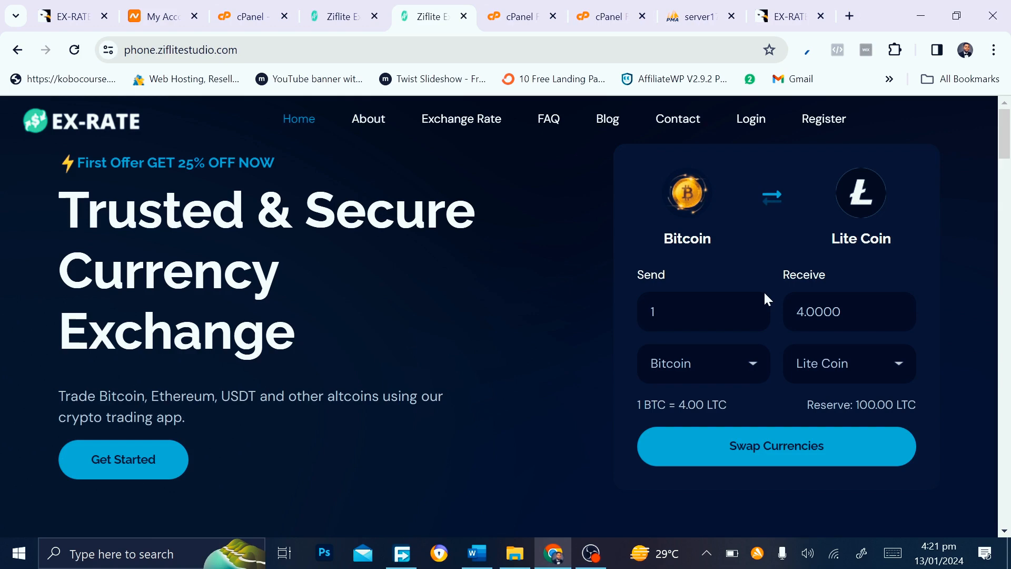
click(342, 16)
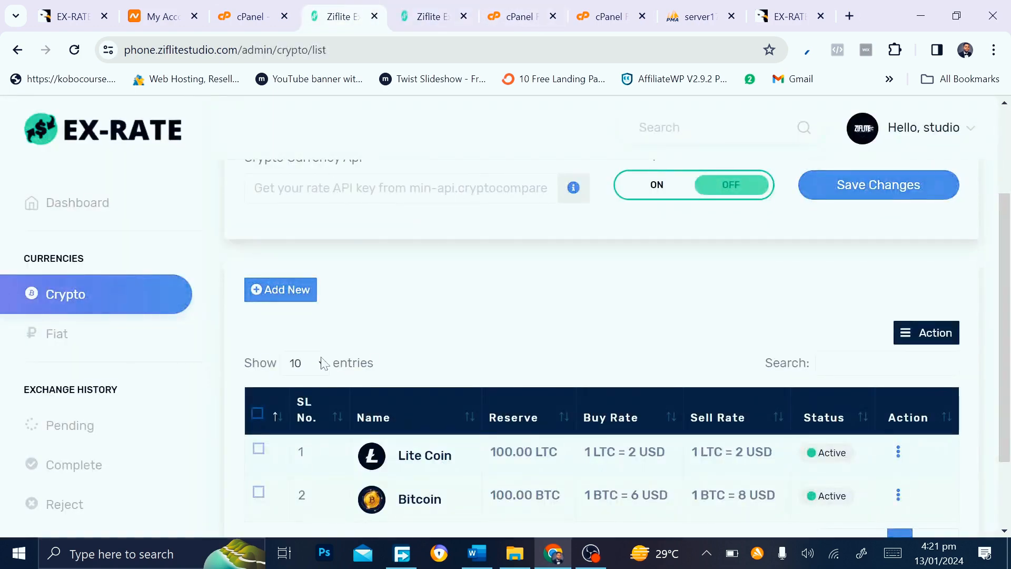
scroll(323, 363, down, 2)
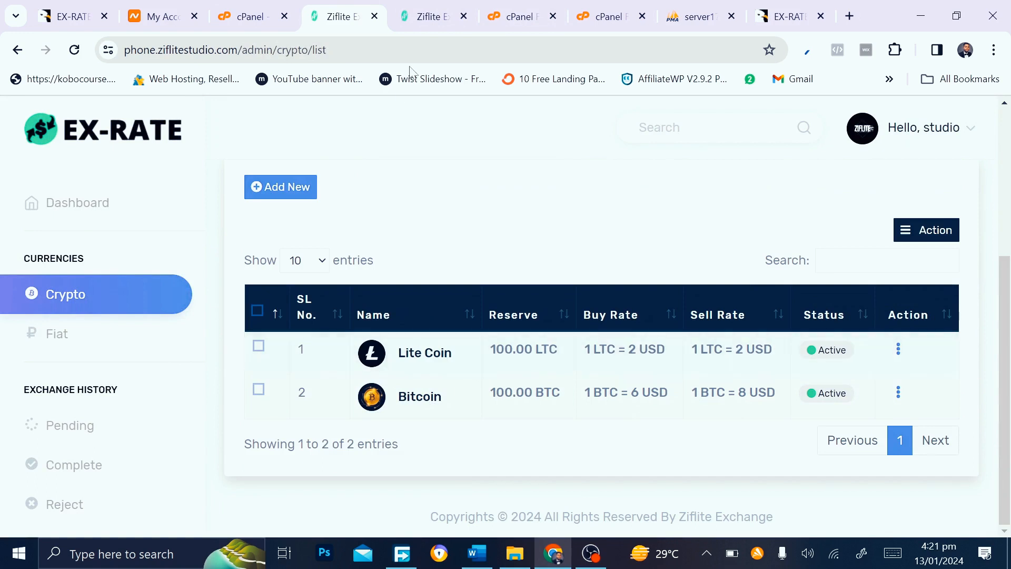
click(417, 8)
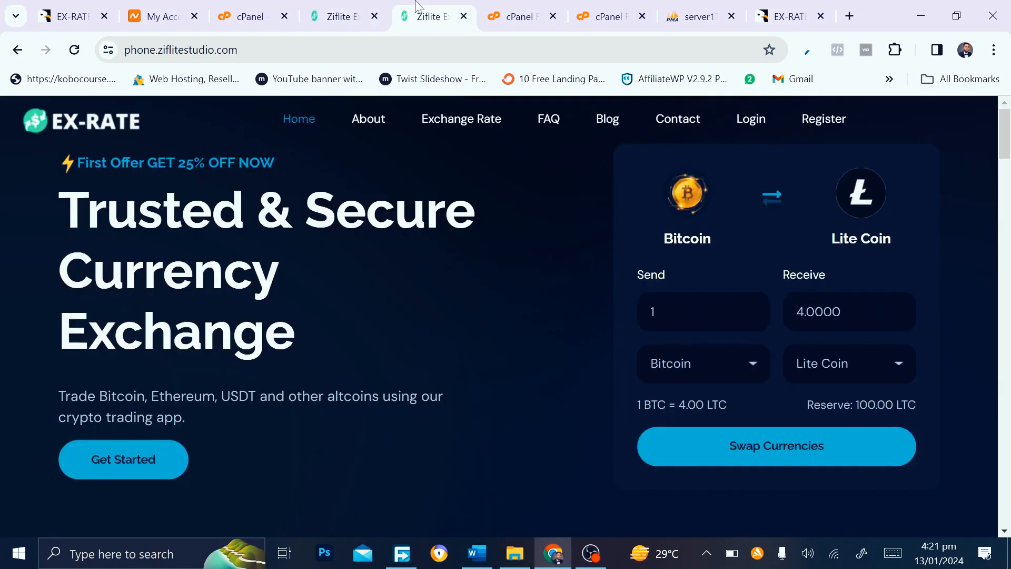
Try the Bitcoin-to-Lite Coin swap, then go to the account registration page
click(770, 463)
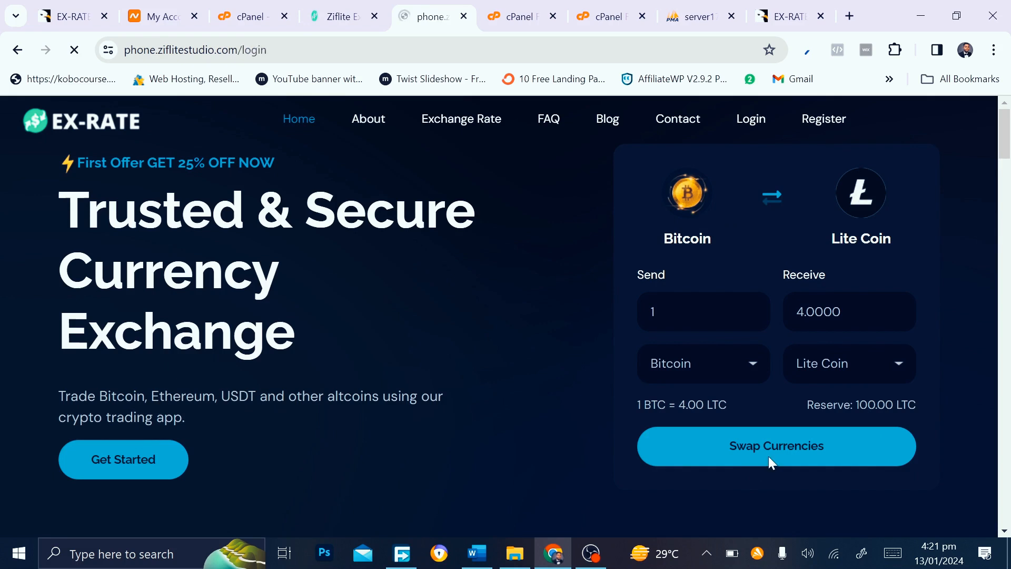
scroll(533, 452, down, 4)
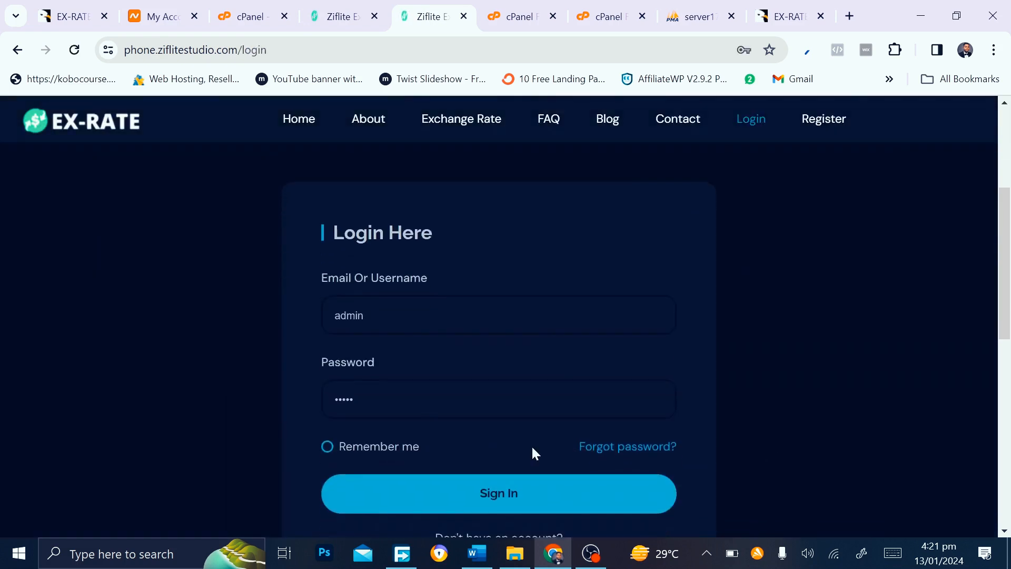
scroll(533, 452, down, 1)
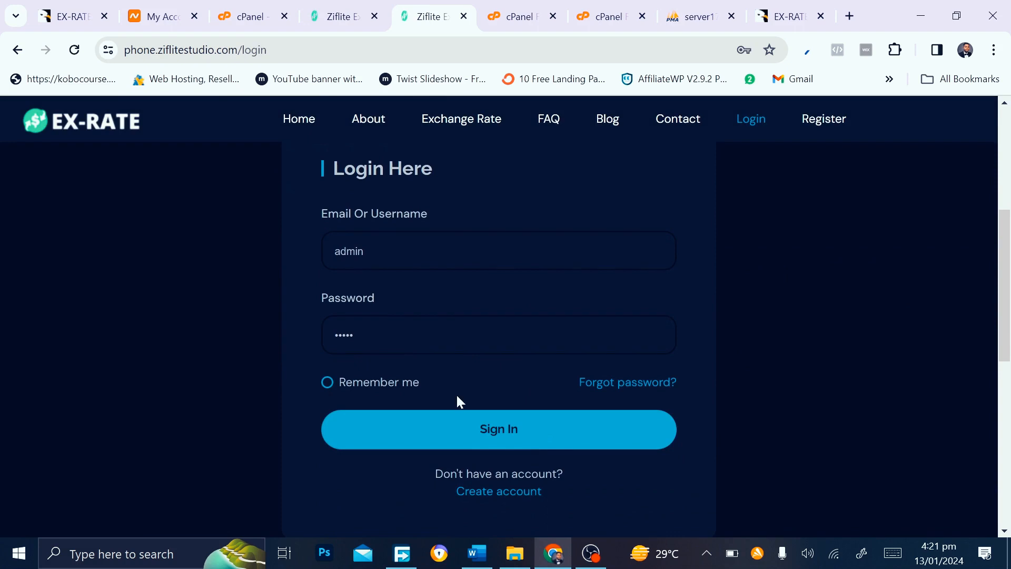
scroll(457, 398, down, 2)
click(501, 406)
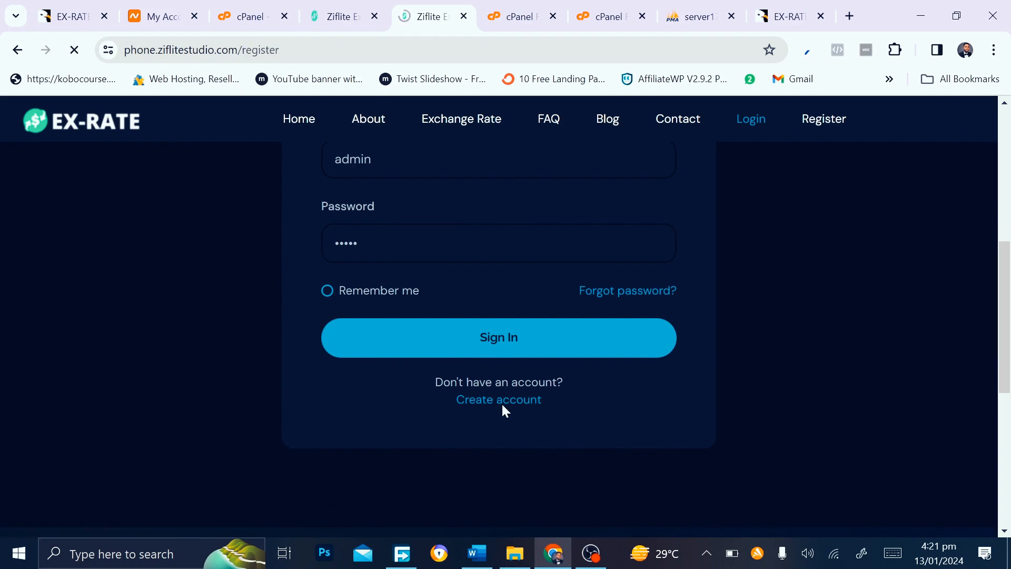
Autofill the sign-up form with saved details, select the username, and keep the Nigeria (+234) phone code
scroll(502, 402, down, 5)
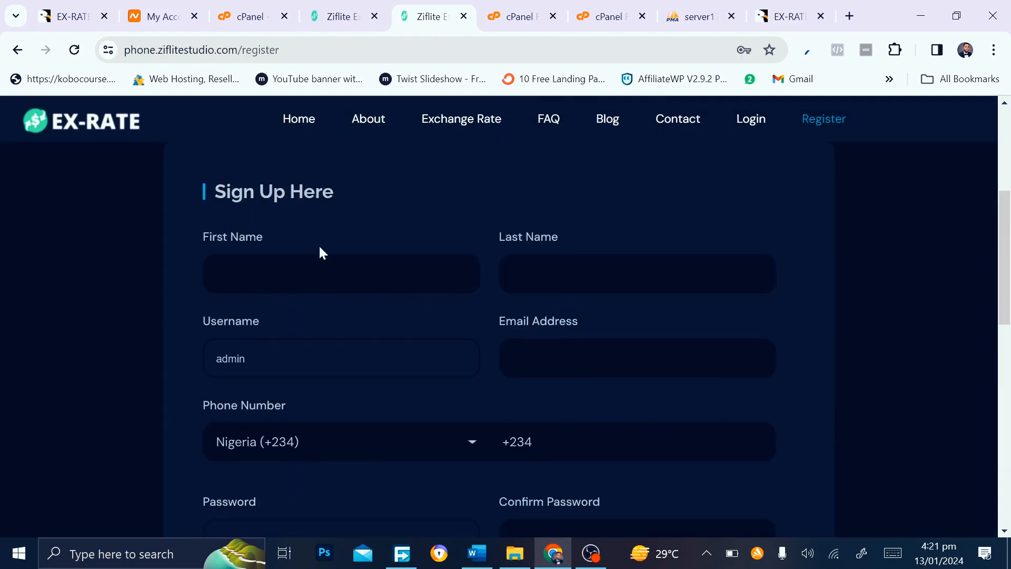
click(321, 273)
click(544, 275)
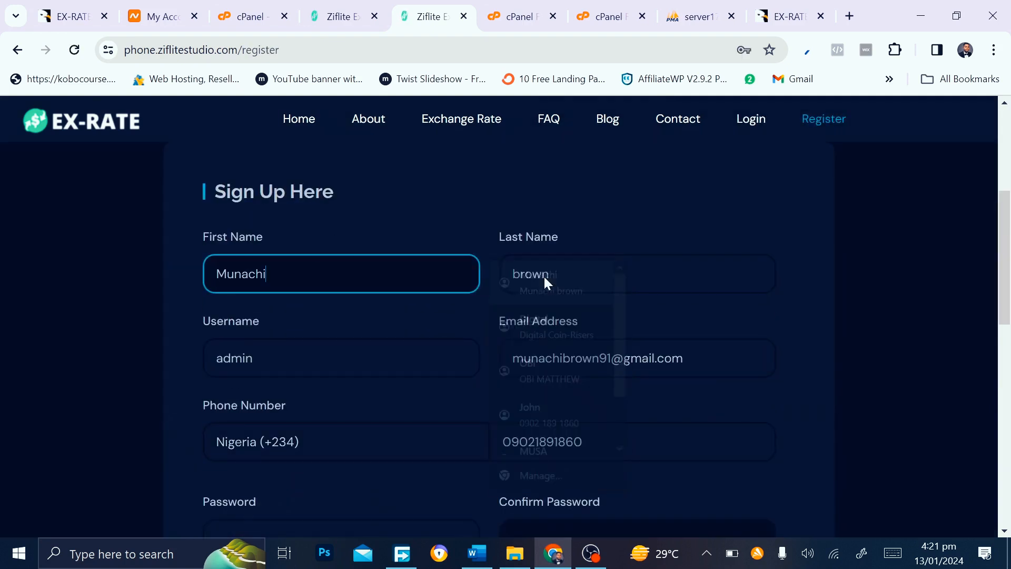
scroll(414, 435, down, 3)
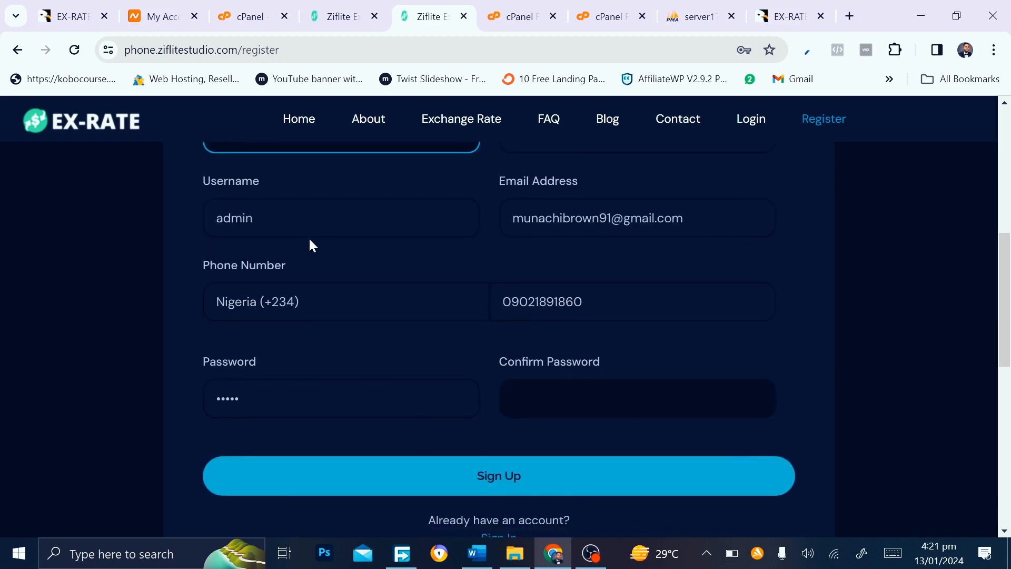
click(310, 232)
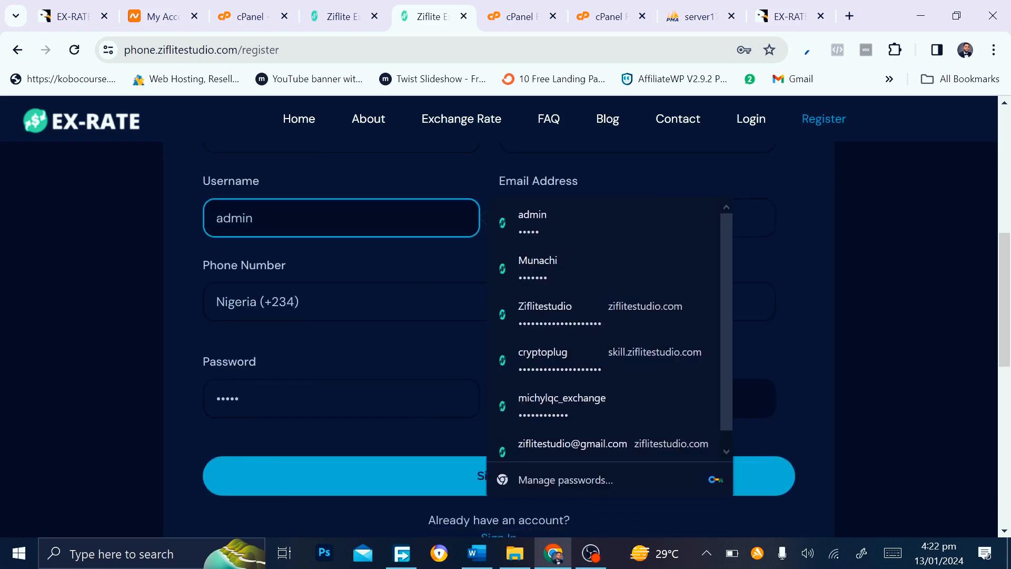
key(ctrl+a)
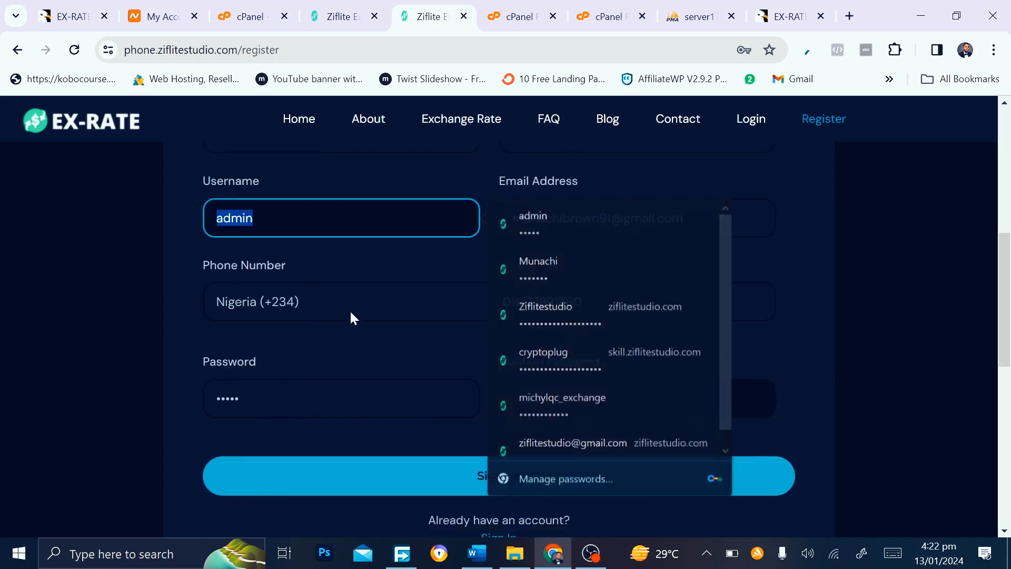
click(350, 309)
click(341, 399)
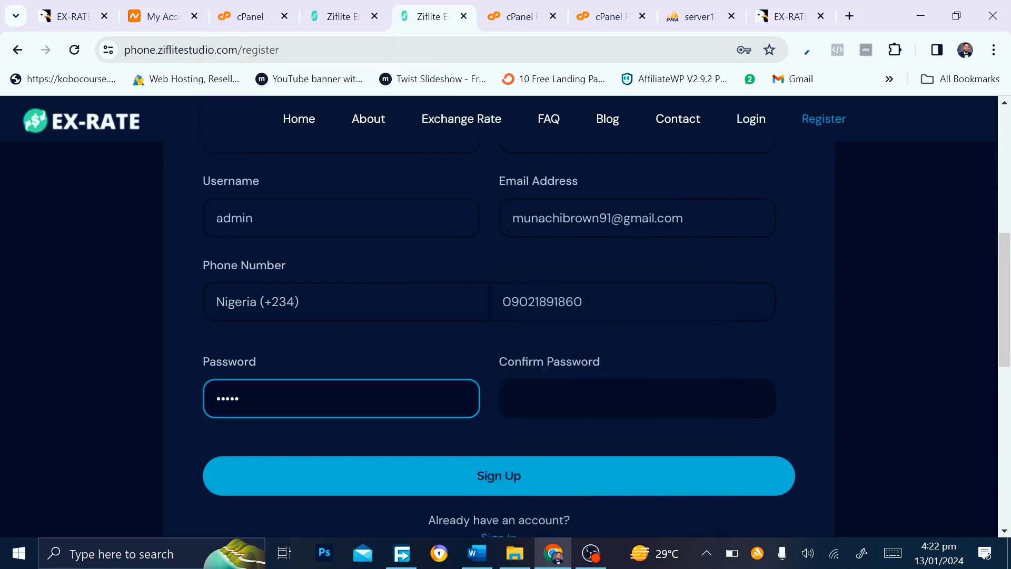
Enter a short password with a matching confirmation and submit the sign-up form
key(BackSpace)
key(BackSpace)
key(BackSpace)
key(BackSpace)
key(BackSpace)
text(admin)
key(Tab)
text(admin)
click(464, 477)
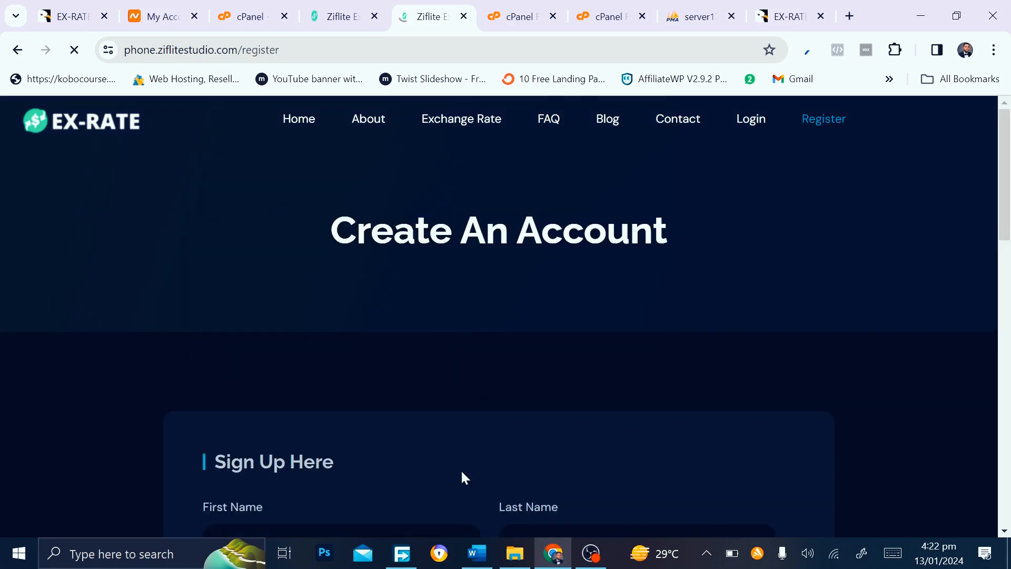
Replace the too-short password with a 10-character one in both fields and resubmit
scroll(462, 472, down, 6)
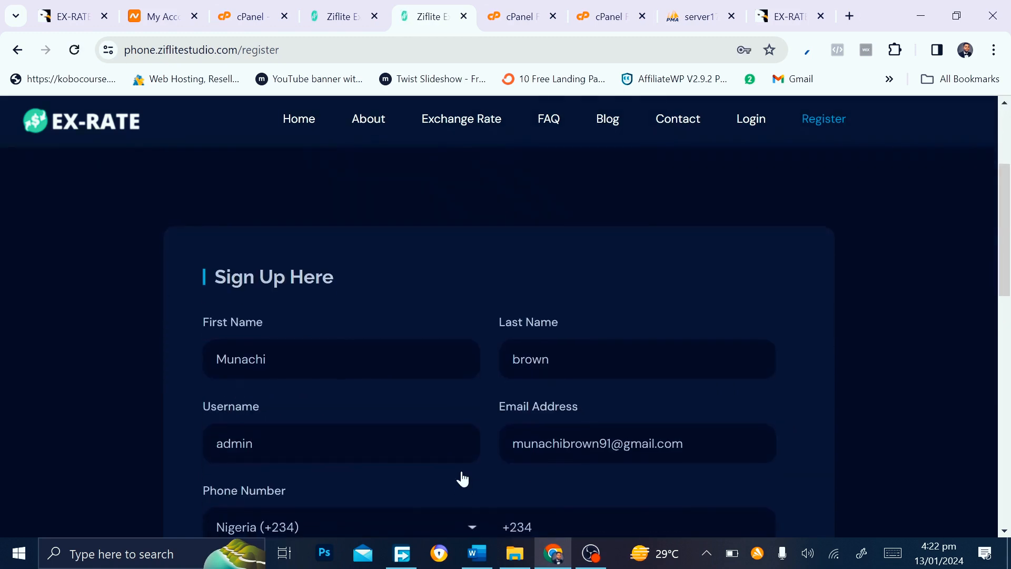
scroll(462, 479, down, 2)
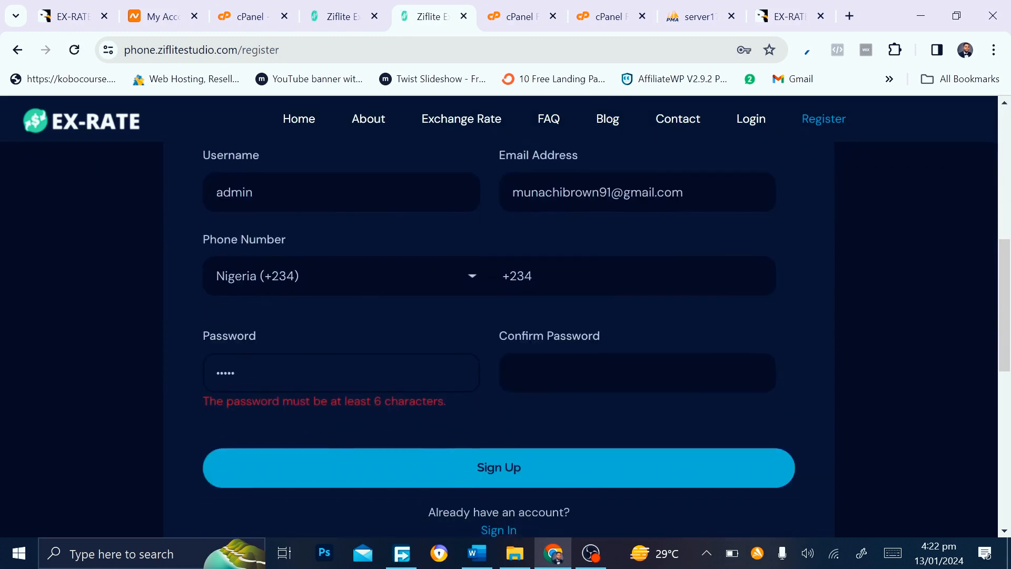
click(239, 372)
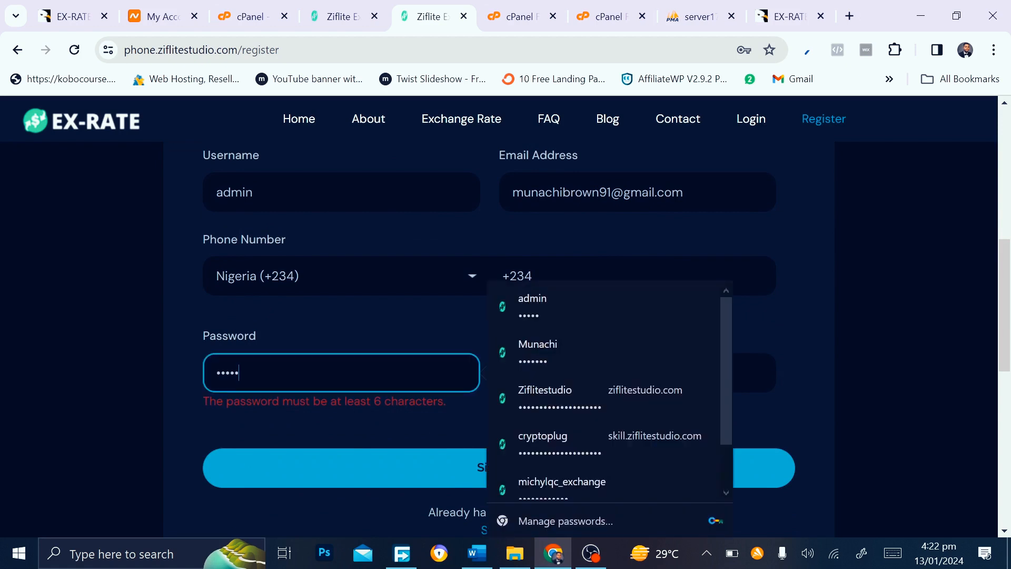
text(12345)
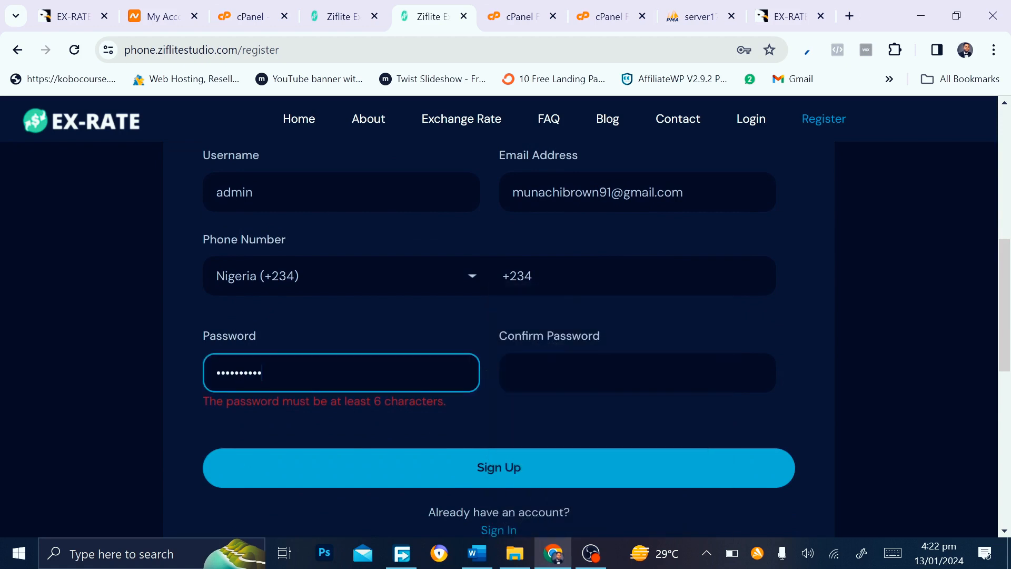
click(637, 372)
text(1234567890)
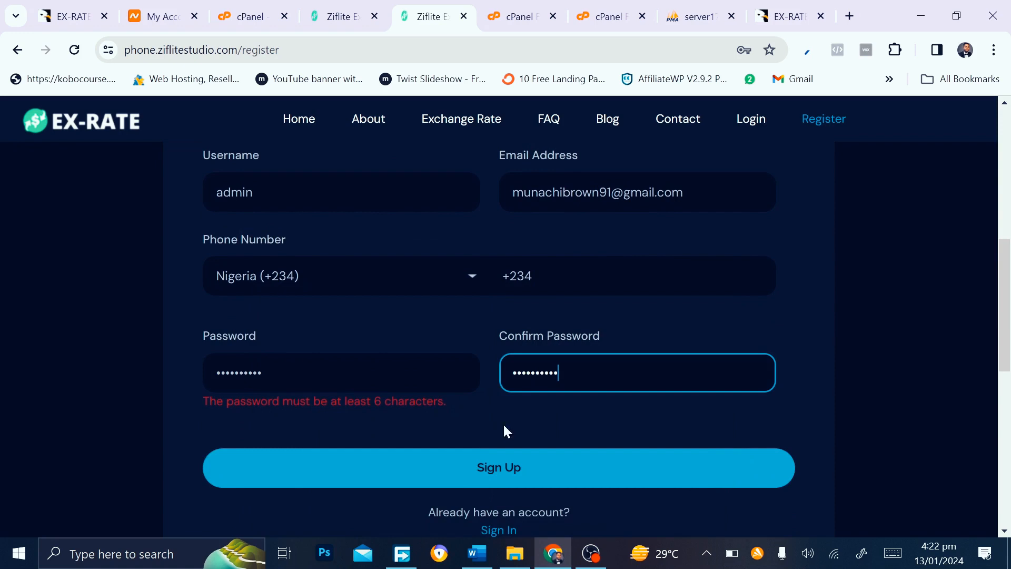
click(476, 453)
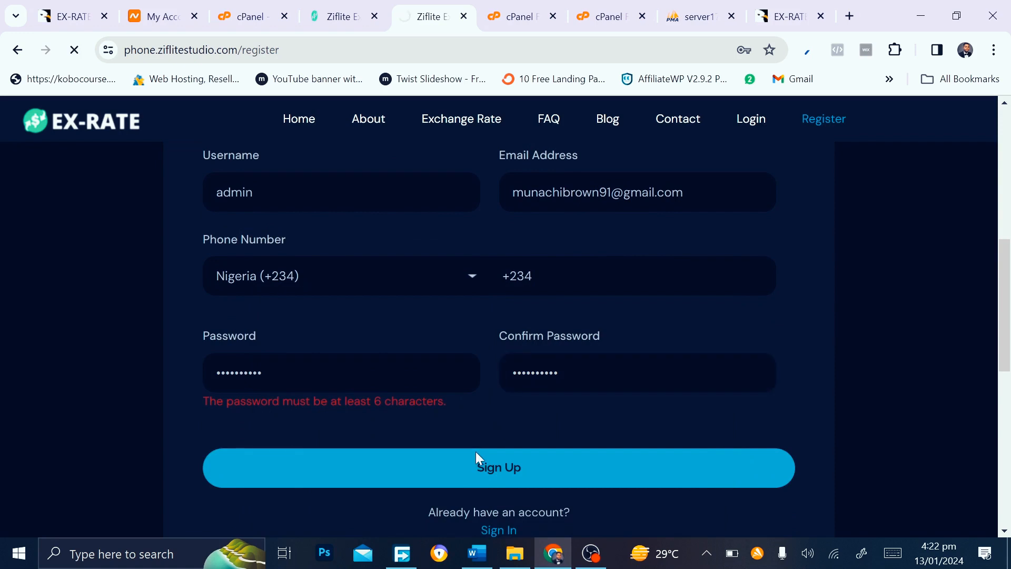
scroll(476, 451, up, 5)
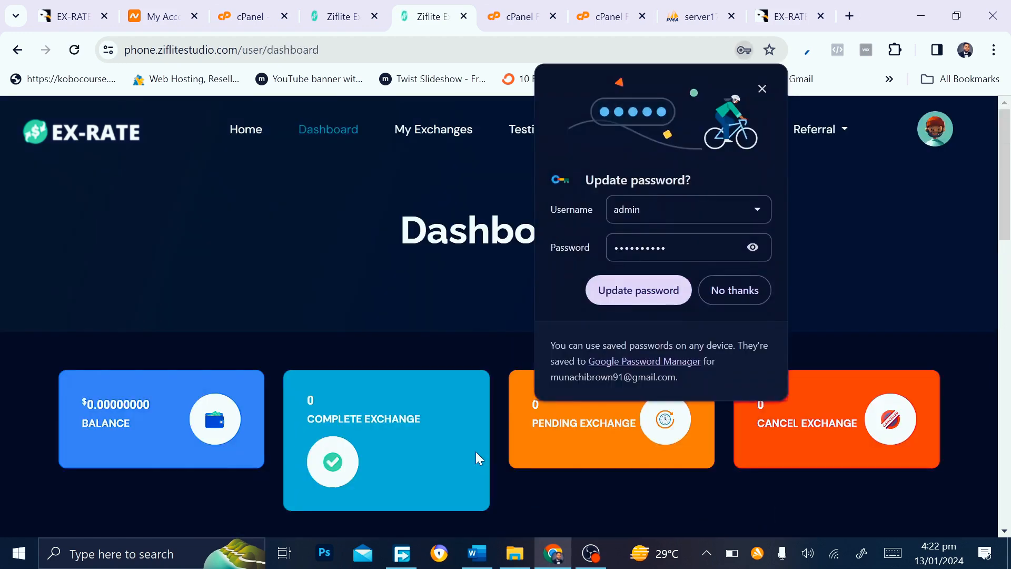
Update the saved login in Chrome and scroll through the new user dashboard
click(637, 291)
scroll(512, 393, down, 1)
scroll(512, 393, down, 6)
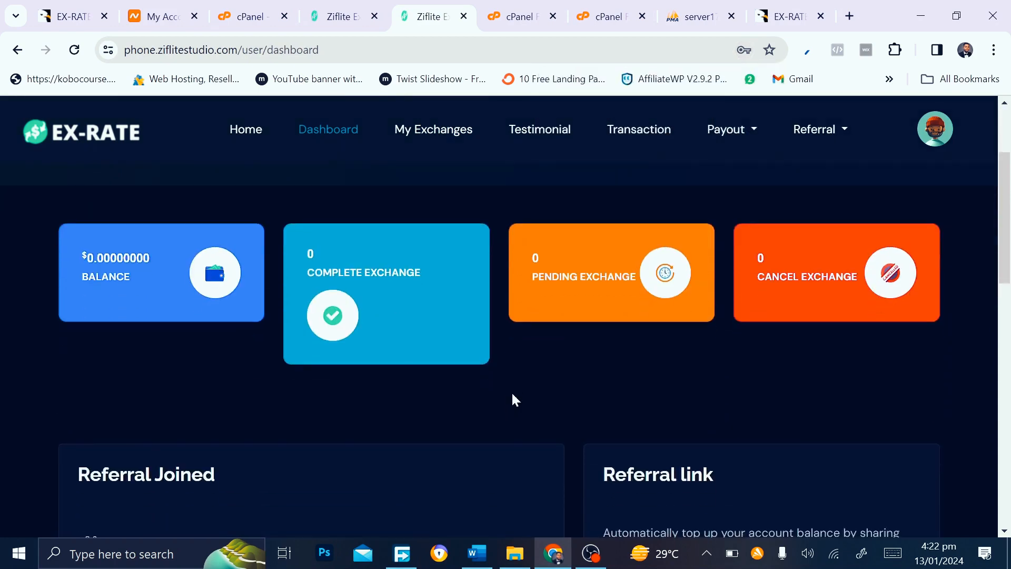
scroll(511, 391, up, 4)
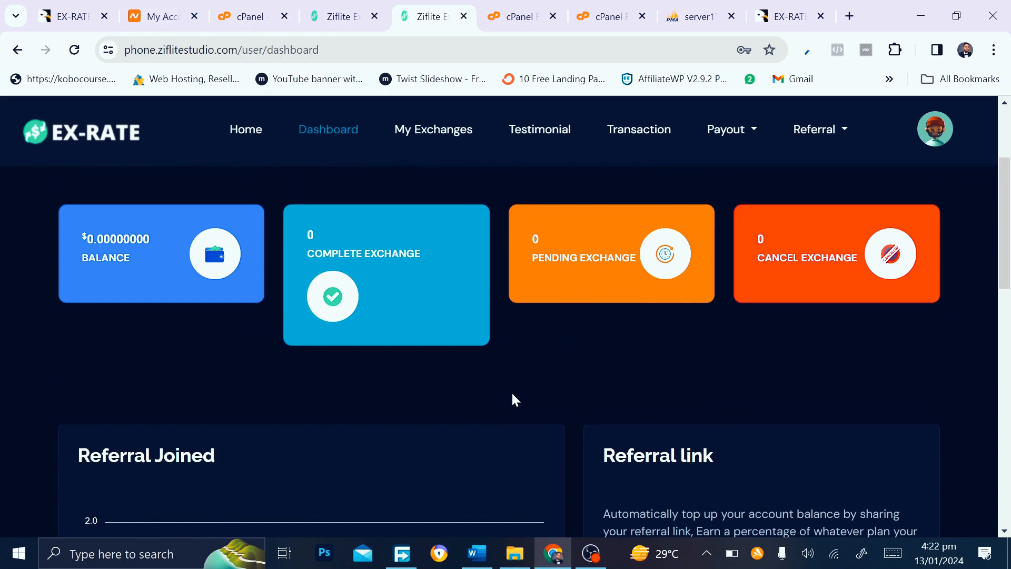
scroll(512, 393, down, 4)
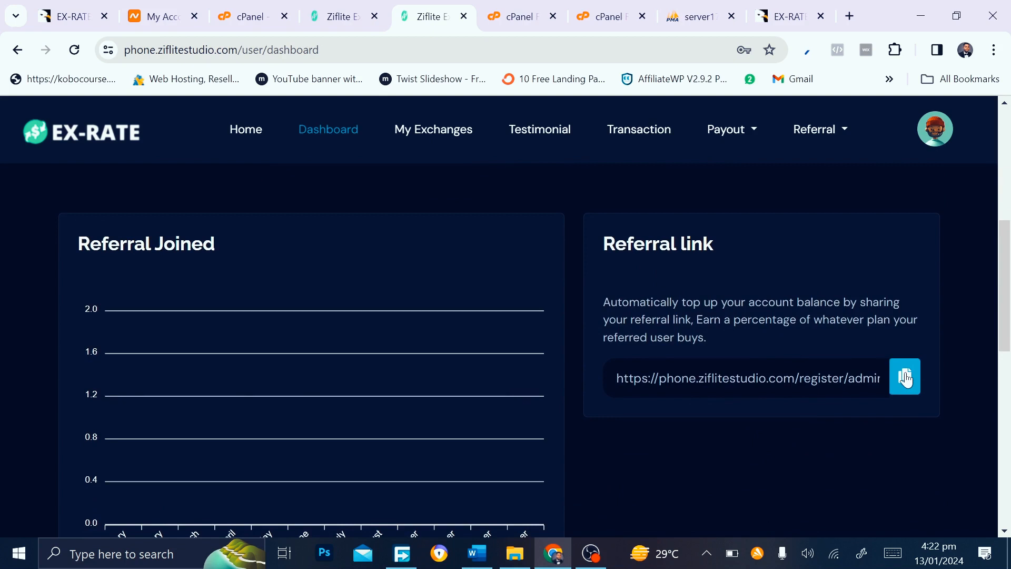
Check the admin crypto currency list, then return to the user dashboard
click(368, 11)
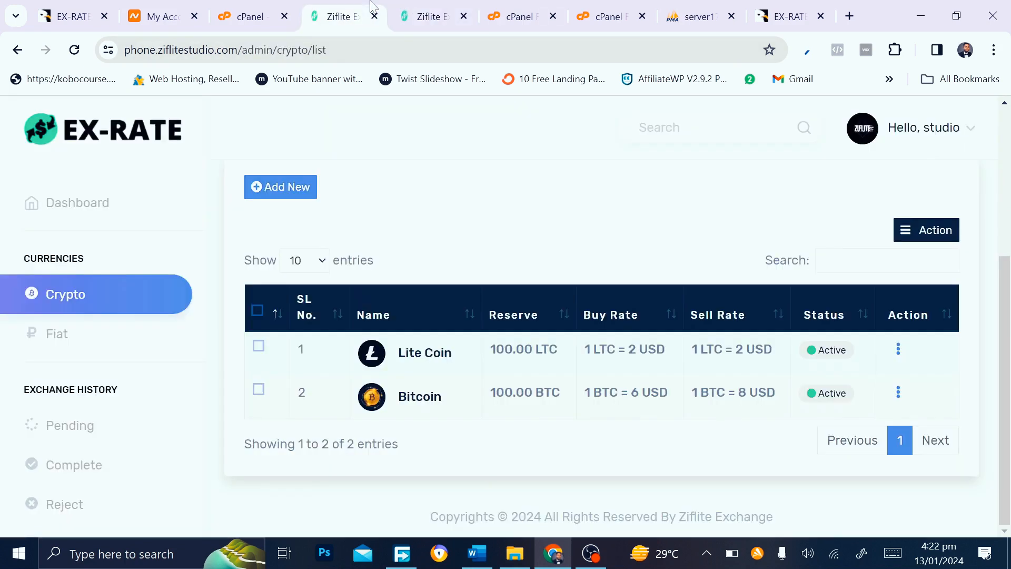
scroll(79, 391, down, 9)
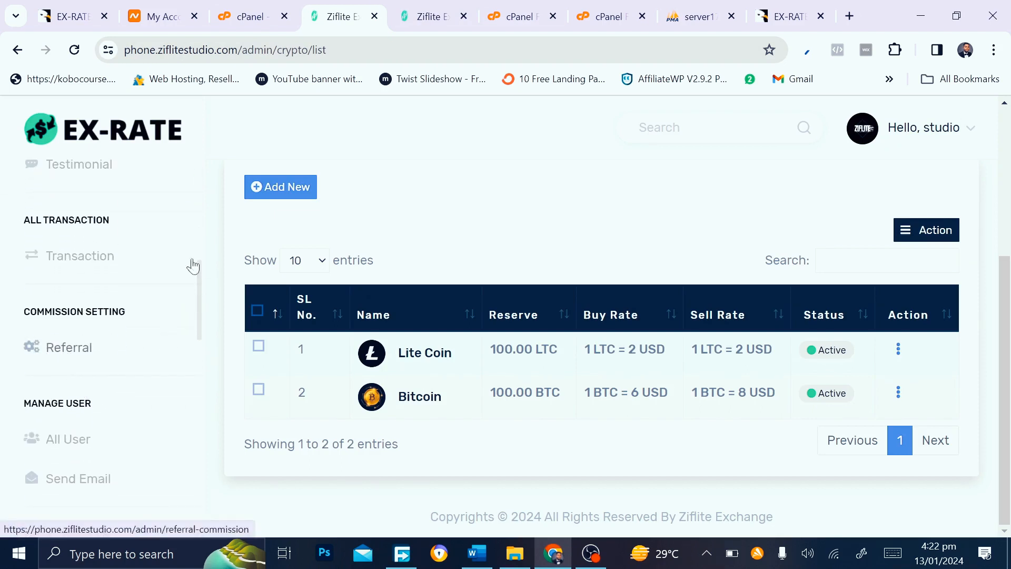
click(450, 8)
scroll(364, 486, down, 3)
scroll(364, 486, up, 10)
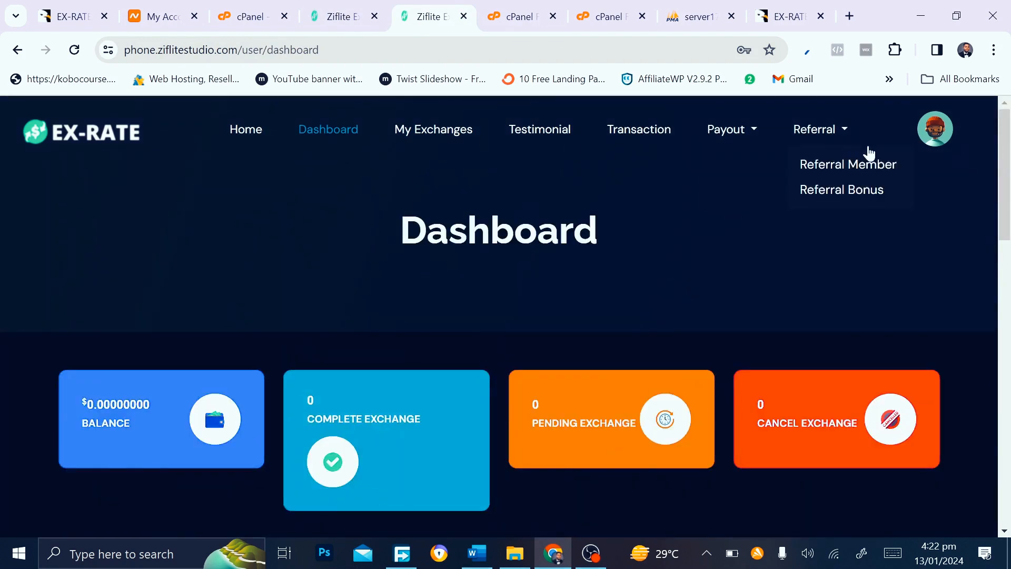
Review the empty My Exchanges page and go back to the homepage
click(432, 131)
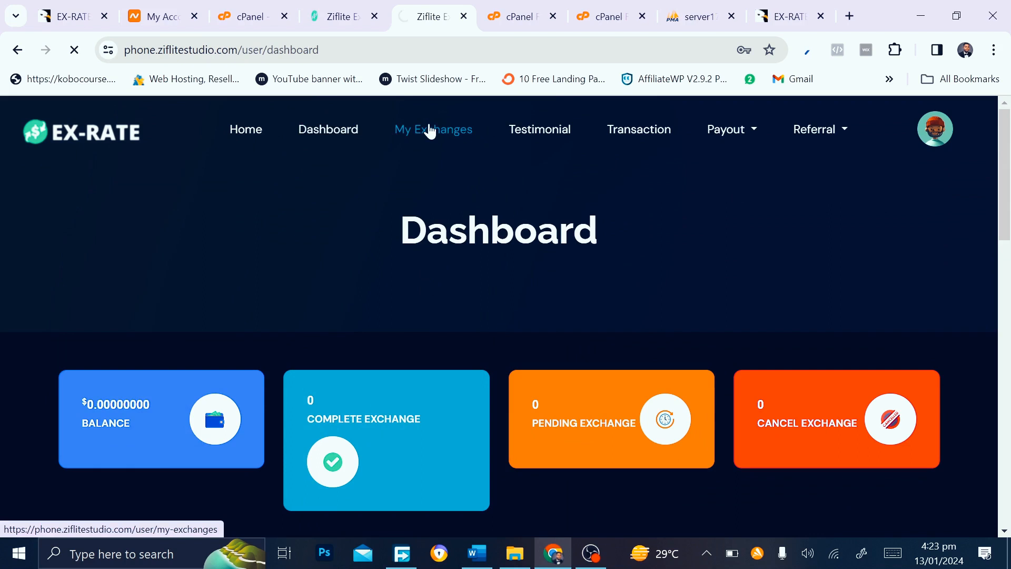
scroll(354, 371, down, 3)
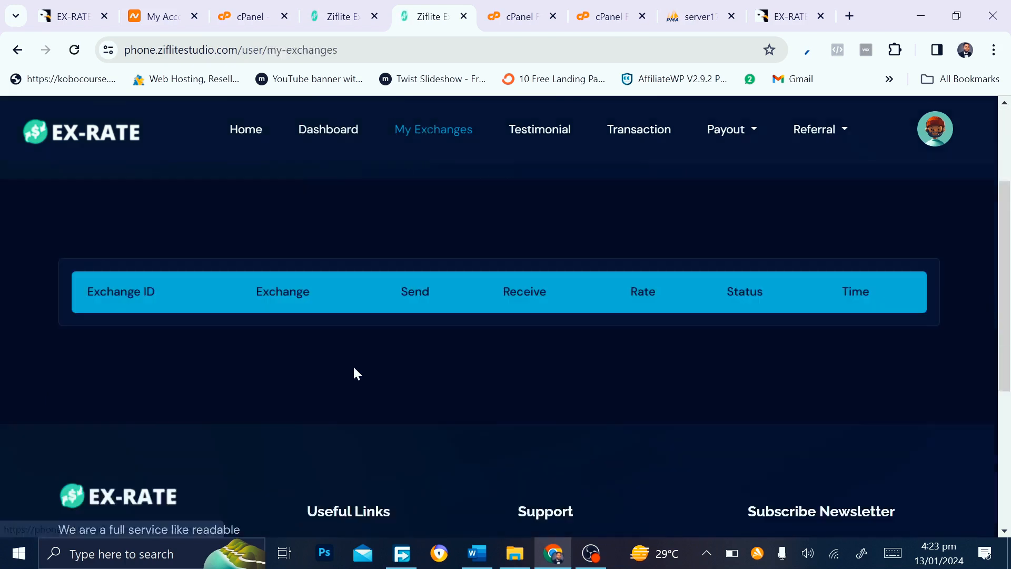
scroll(353, 371, up, 2)
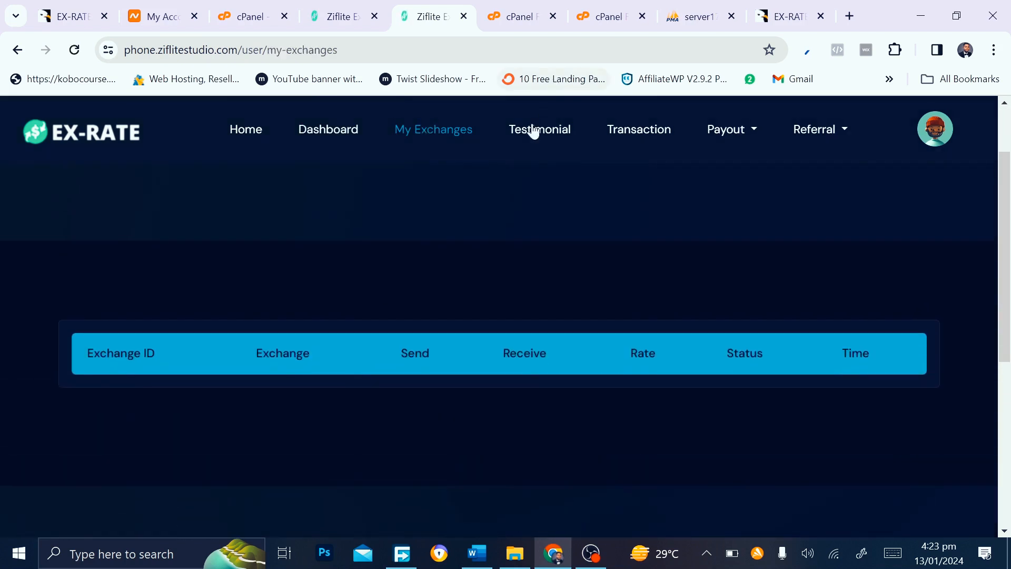
click(246, 132)
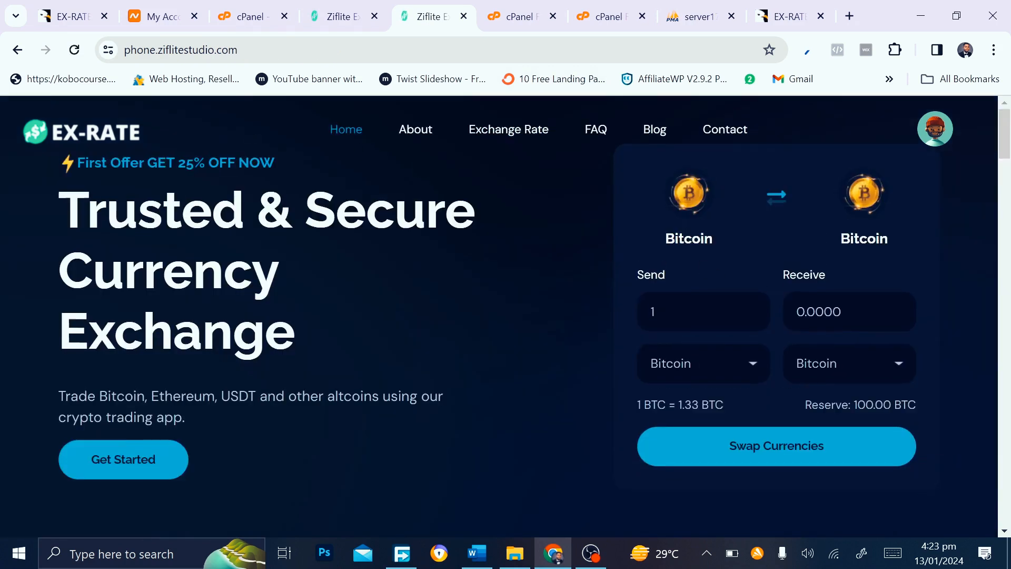
Send 1 Bitcoin, receive Lite Coin (4 LTC), and start the swap
click(652, 312)
text(1)
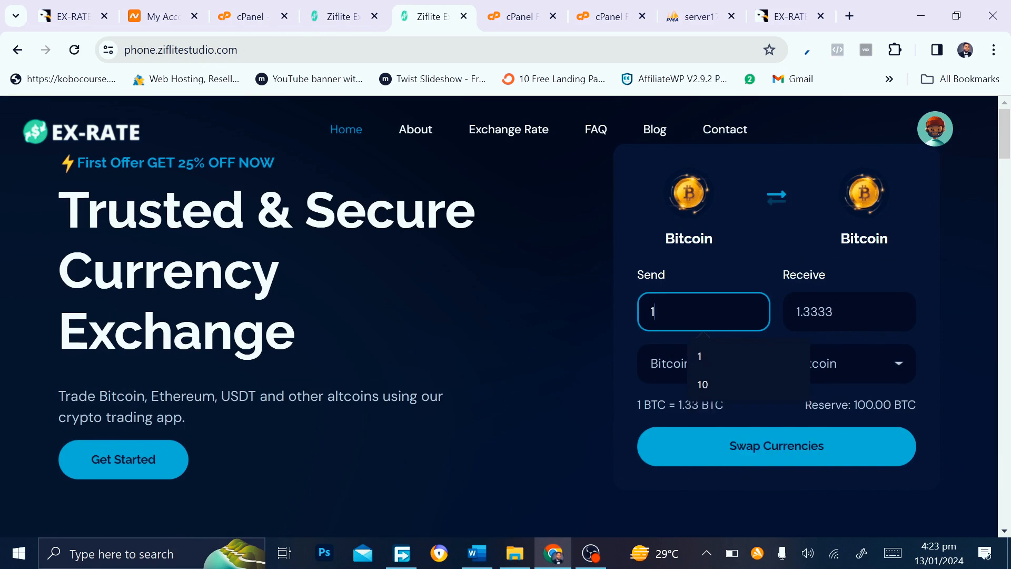
click(855, 364)
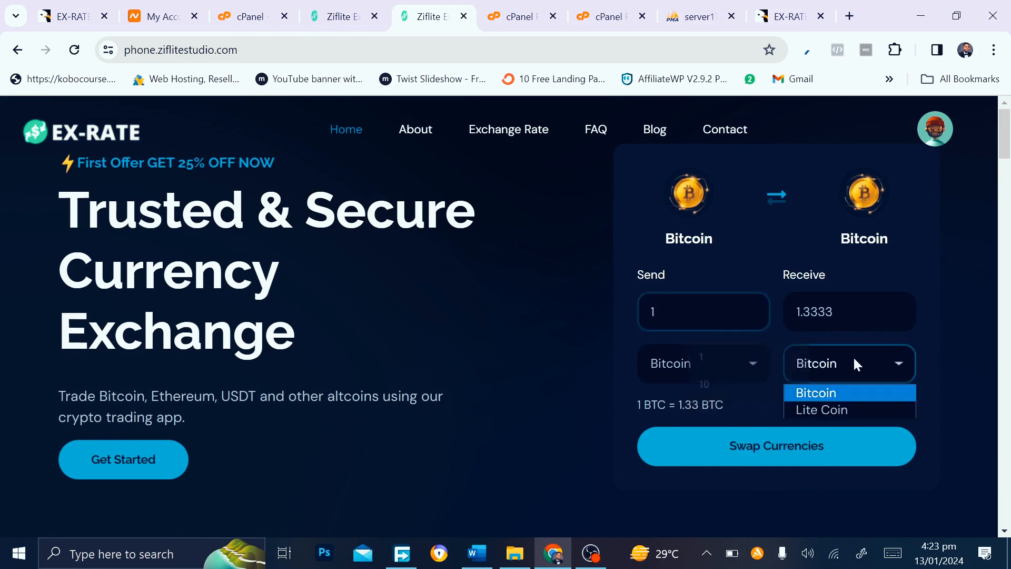
click(851, 410)
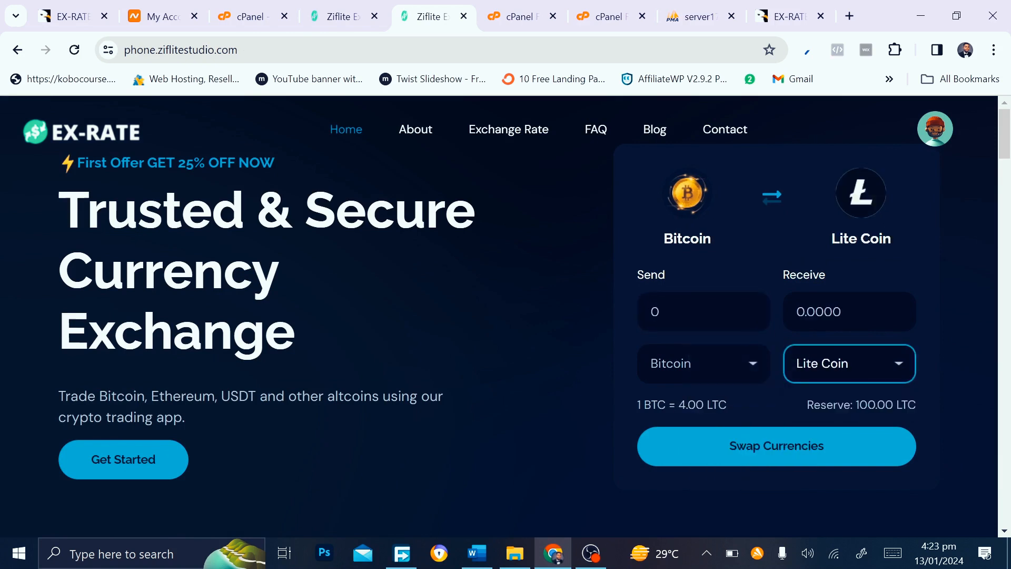
click(703, 311)
text(1)
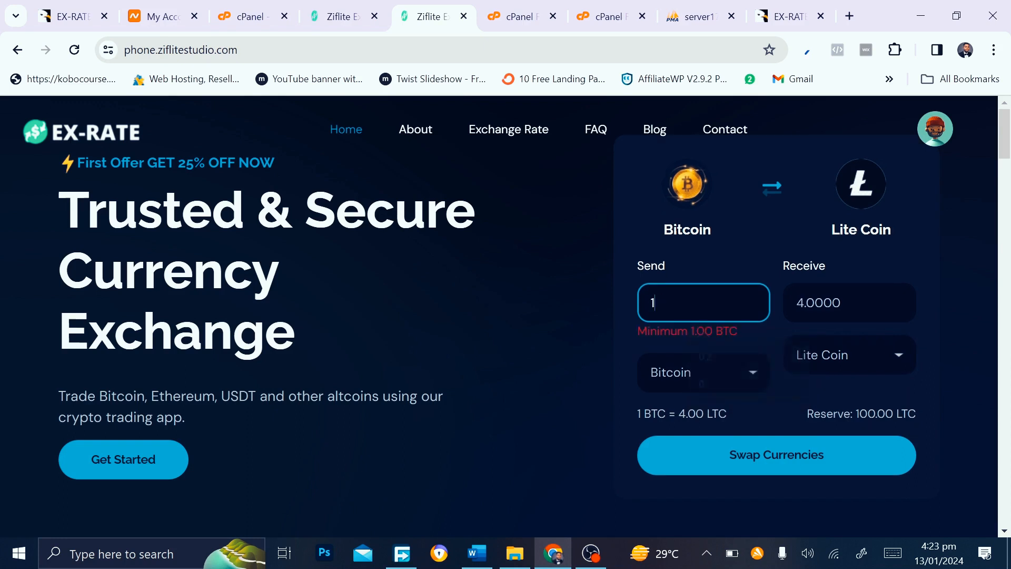
click(759, 407)
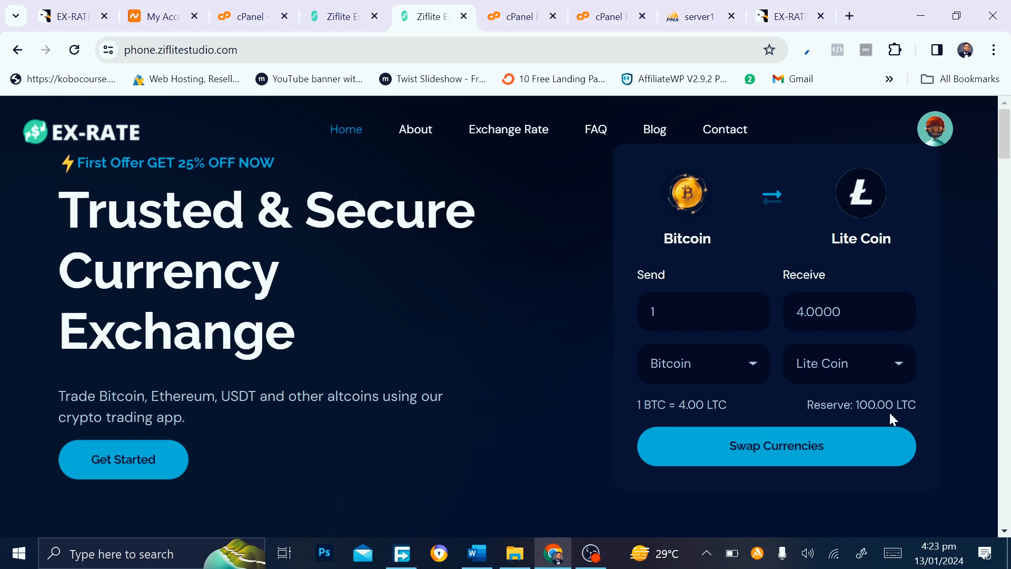
click(785, 453)
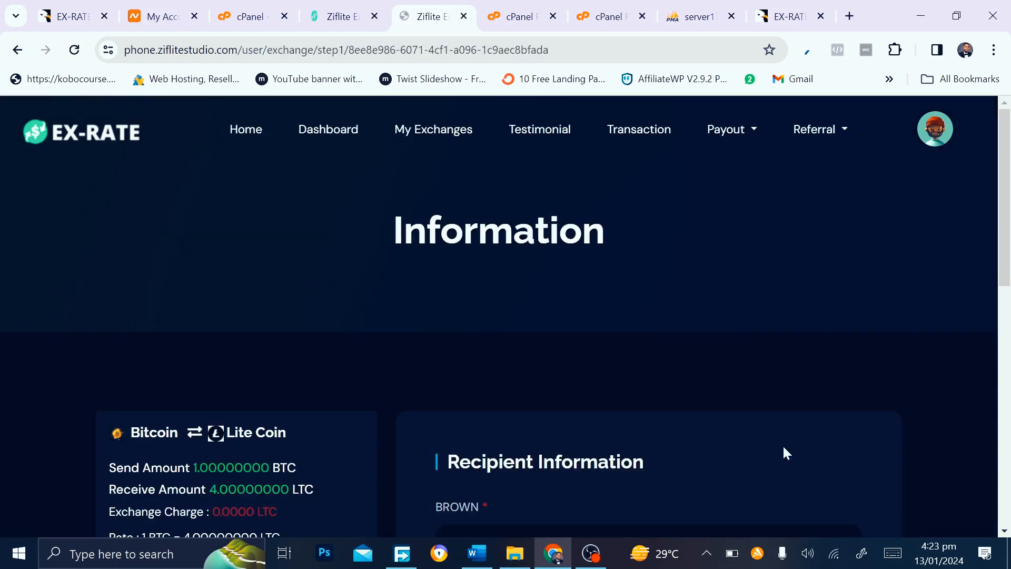
Scroll to the Recipient Information field, select it, then switch to the admin Crypto Currency list
scroll(783, 447, down, 3)
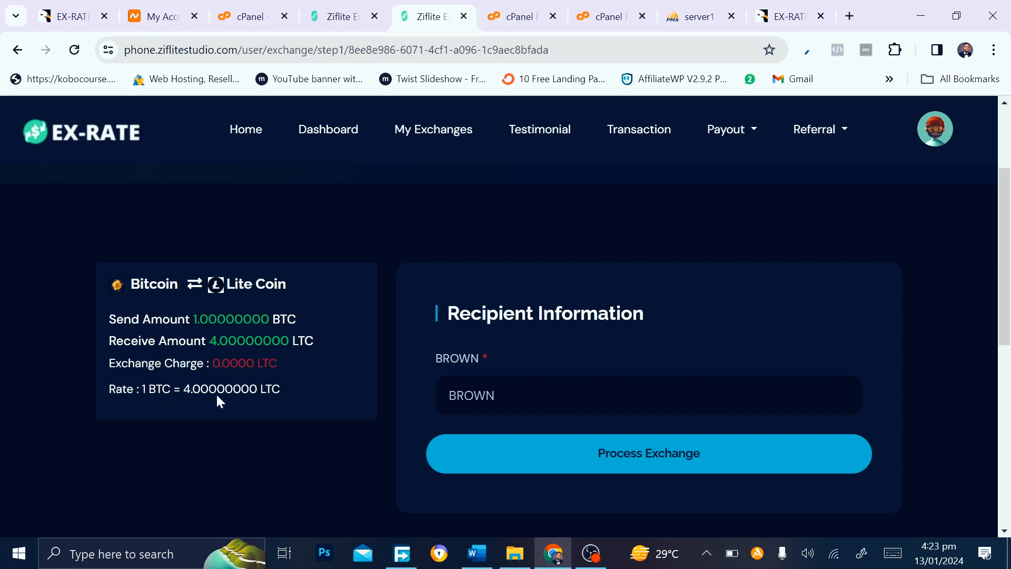
scroll(535, 353, down, 1)
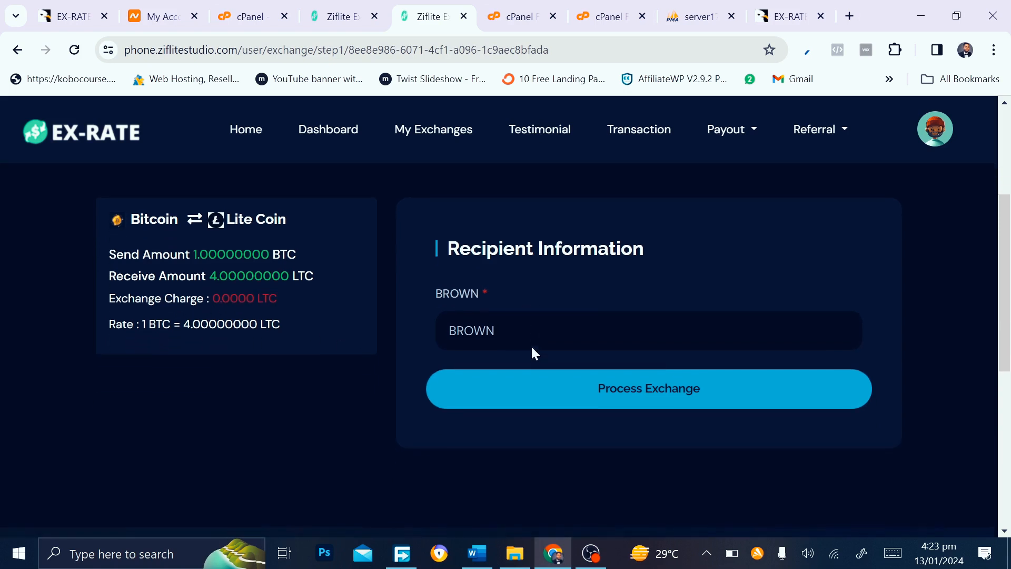
click(449, 329)
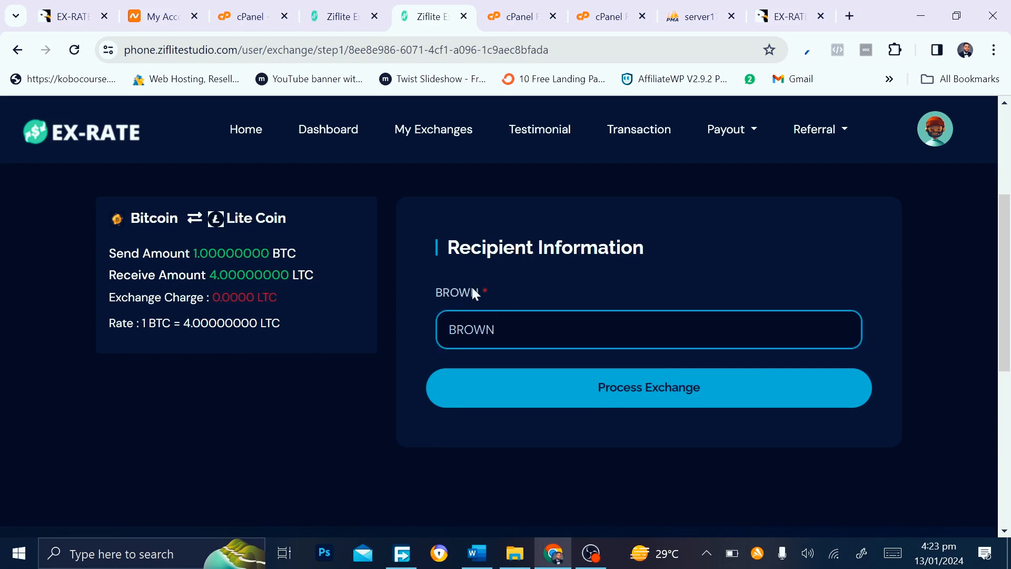
click(337, 13)
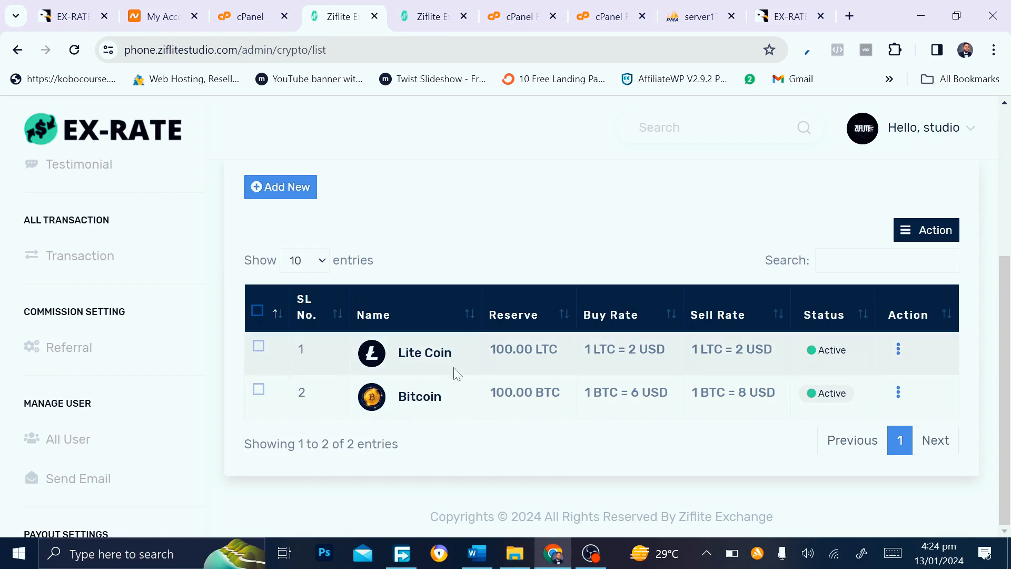
Edit Bitcoin's settings, renaming its send-form field to 'name', then return to the exchange page
click(898, 394)
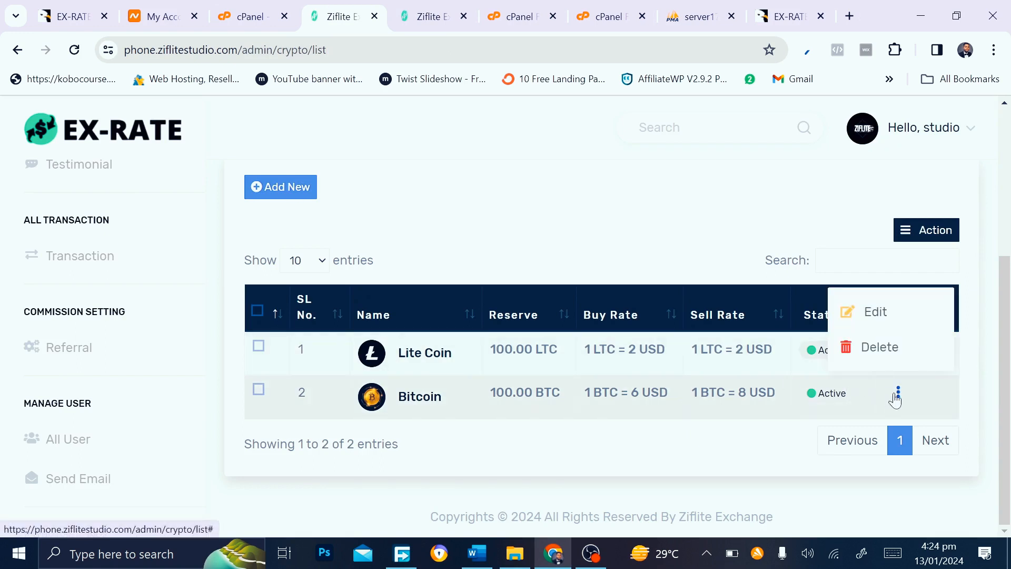
click(869, 313)
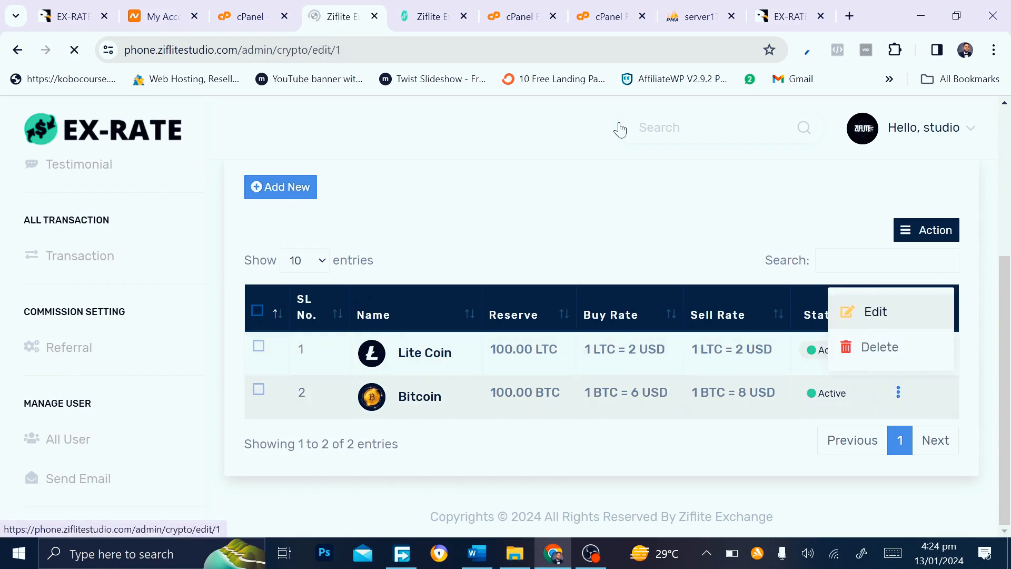
mouse_move(451, 6)
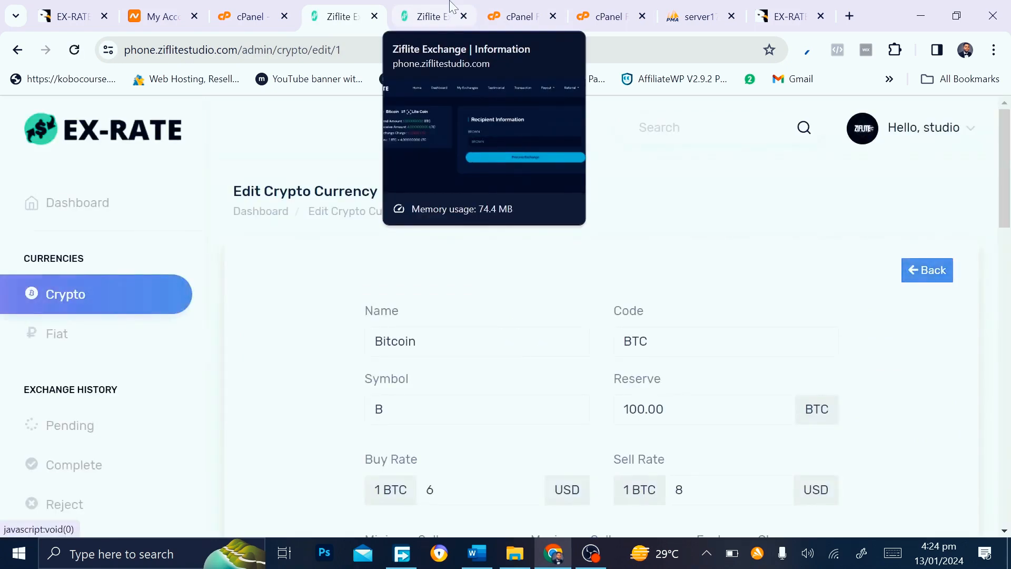
scroll(472, 325, down, 7)
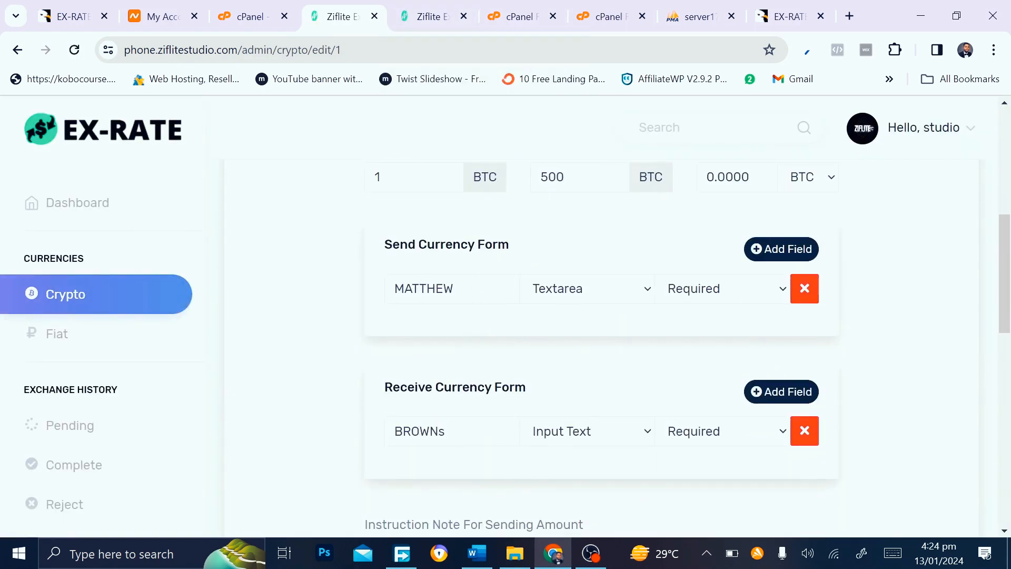
click(459, 289)
key(BackSpace)
key(BackSpace)
key(BackSpace)
key(BackSpace)
key(BackSpace)
key(BackSpace)
key(BackSpace)
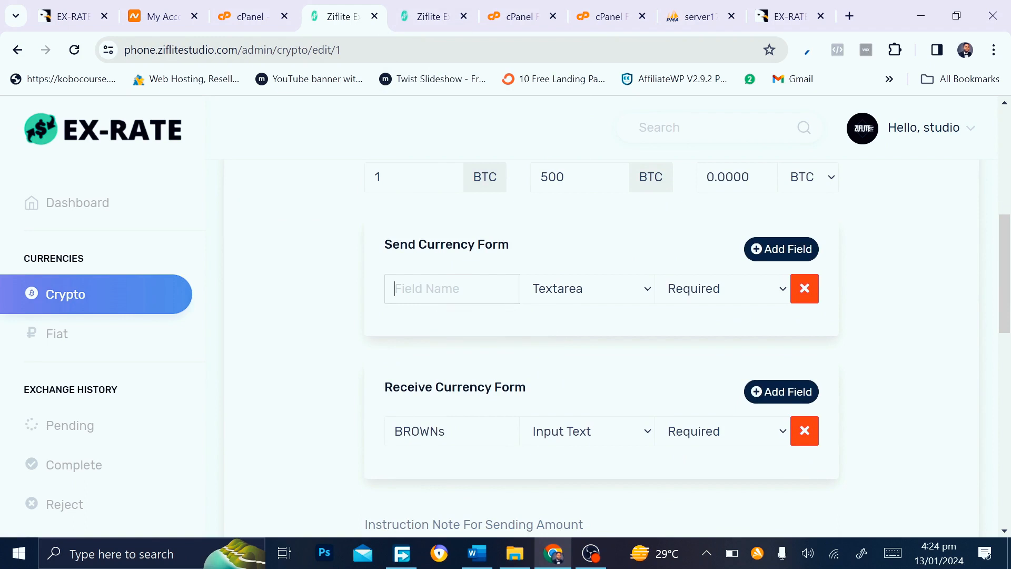
text(name)
click(452, 431)
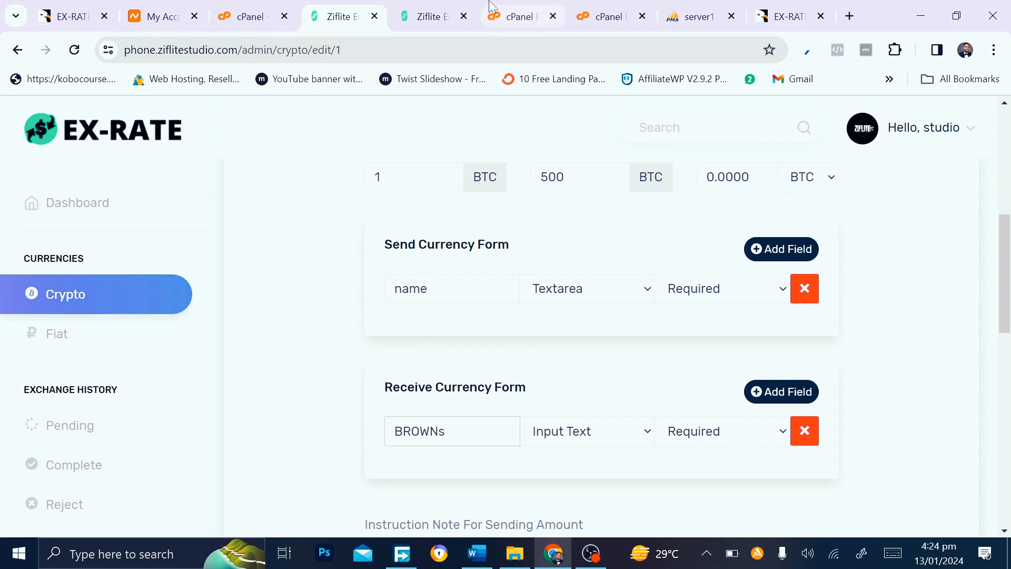
click(440, 13)
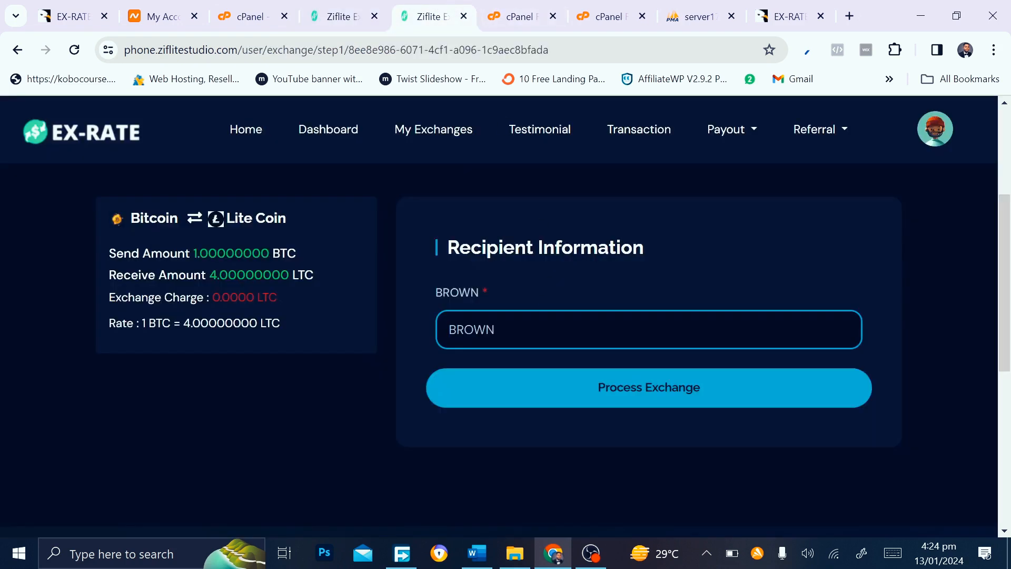
Enter 'zif' in the BROWN recipient field and process the exchange
text(b)
key(BackSpace)
text(z)
key(BackSpace)
text(zif)
click(634, 391)
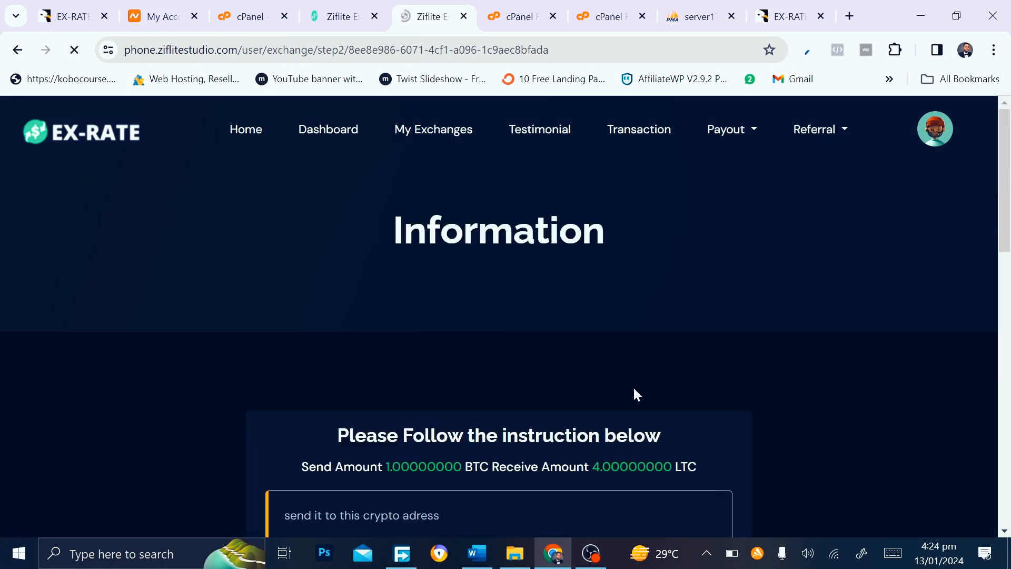
Scroll through the step-two instructions and Sender Information form
scroll(507, 403, down, 2)
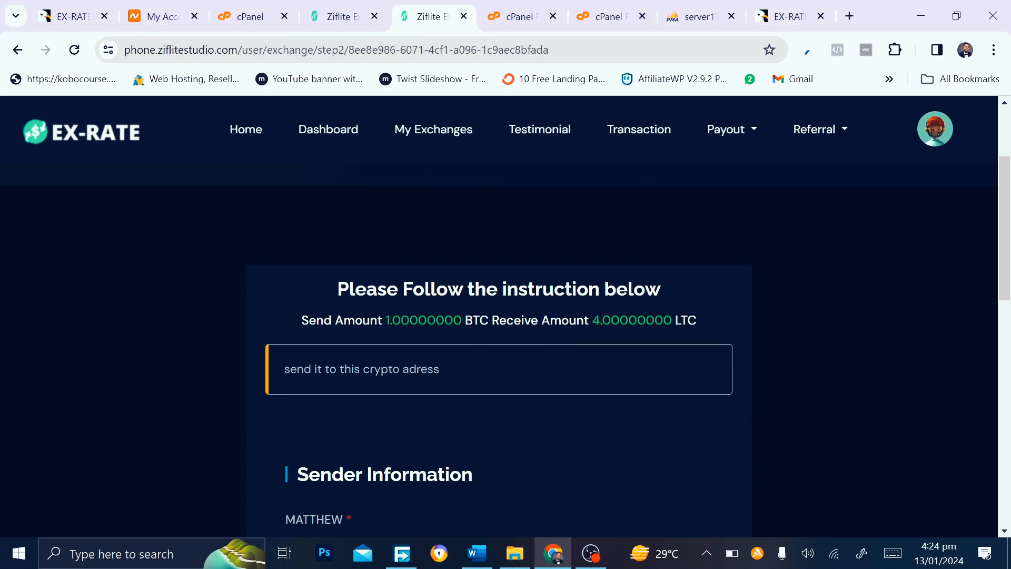
scroll(500, 316, down, 2)
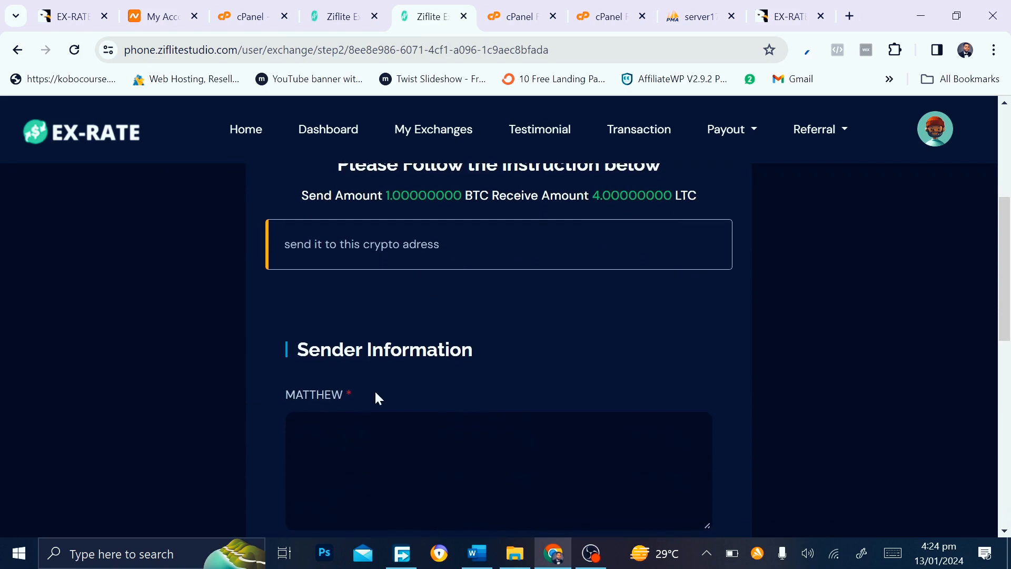
scroll(374, 395, down, 4)
scroll(375, 396, up, 3)
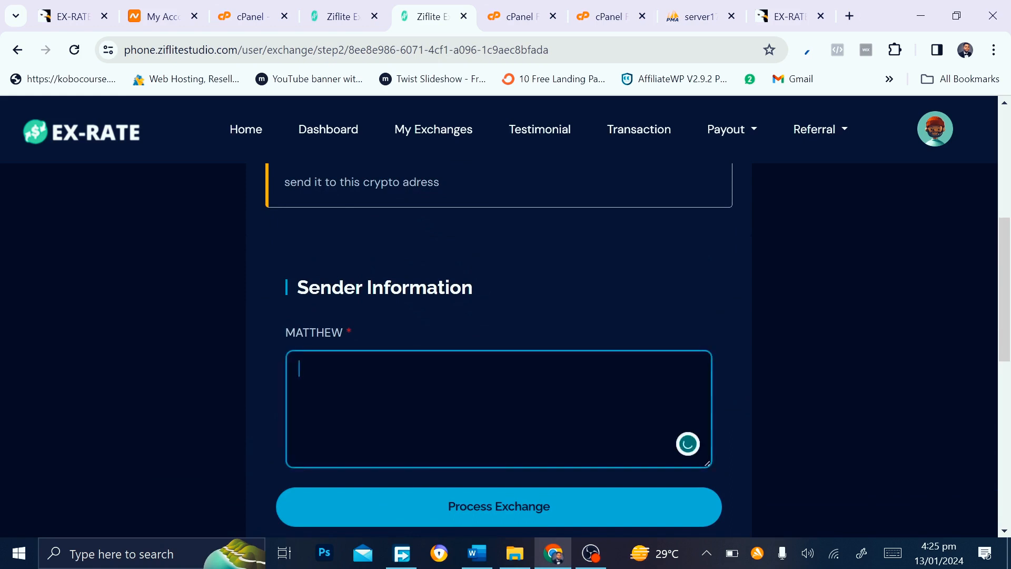
scroll(355, 390, up, 2)
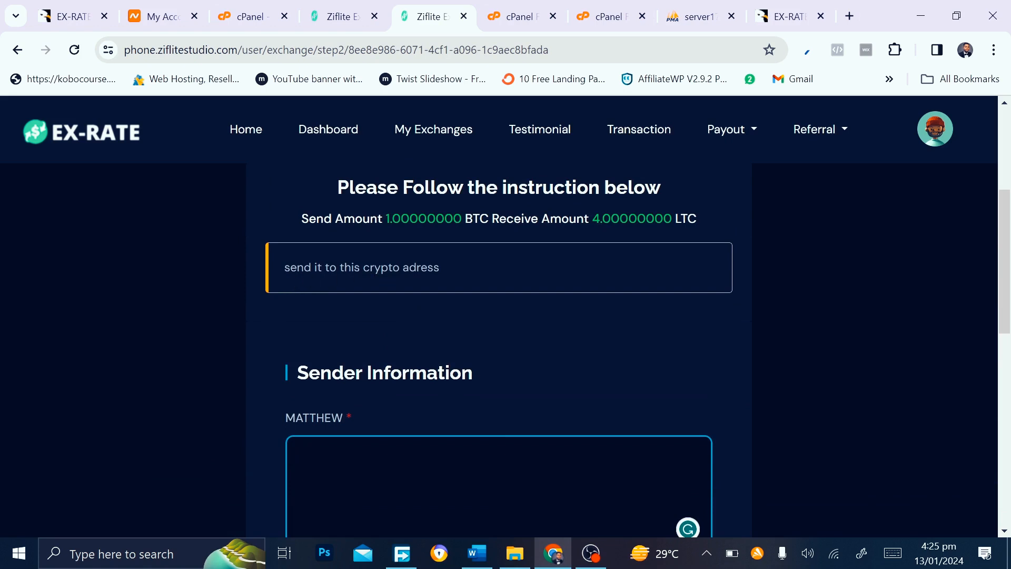
scroll(379, 269, up, 1)
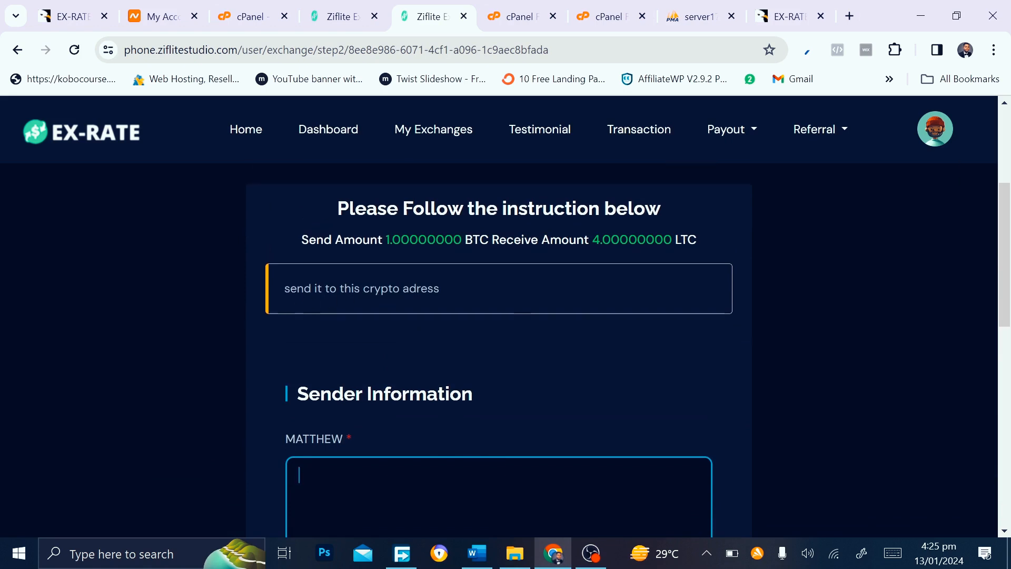
scroll(378, 269, down, 3)
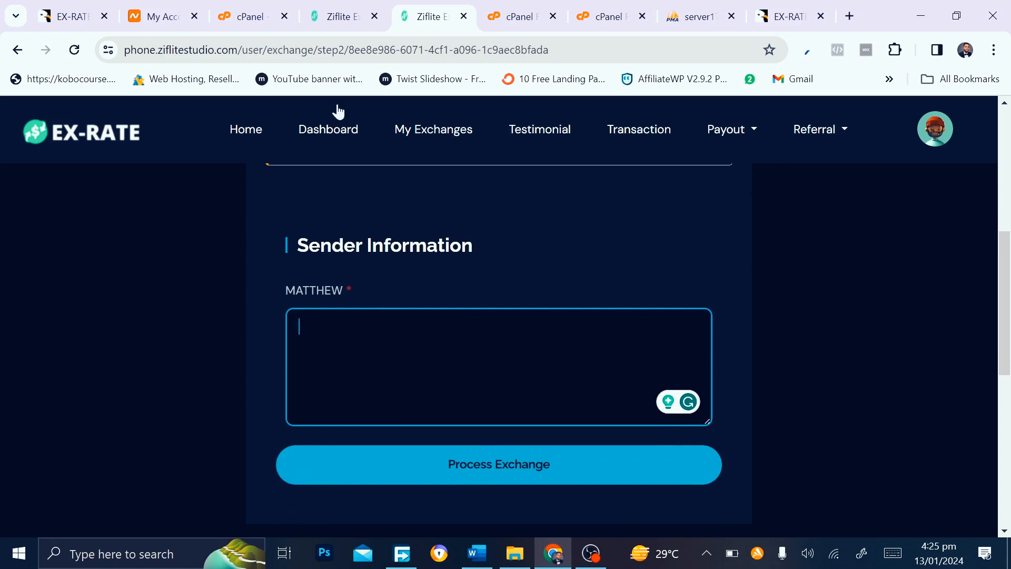
Glance at the admin crypto settings, return, and process the exchange again
click(338, 14)
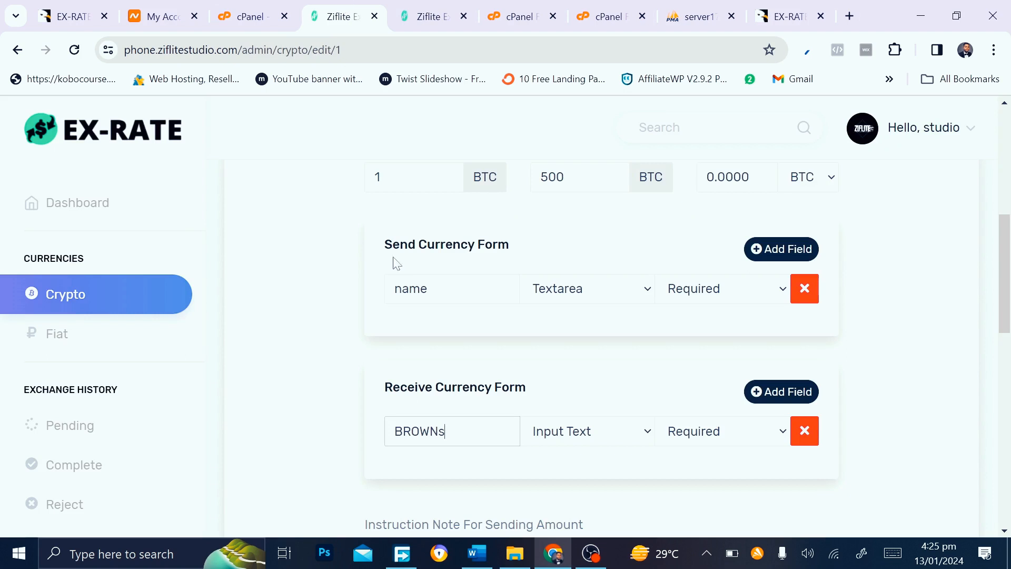
key(ctrl+Tab)
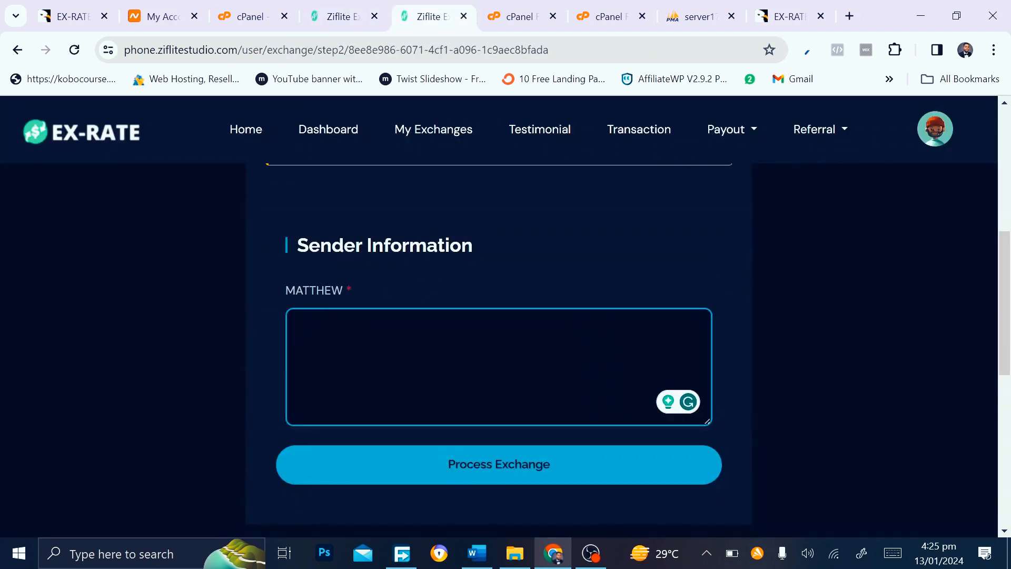
scroll(527, 413, down, 2)
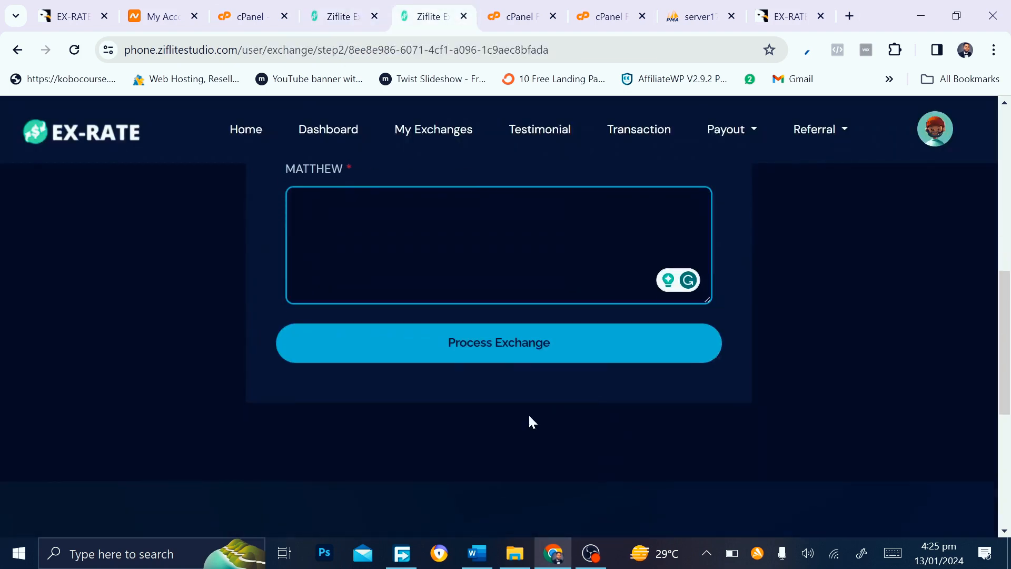
scroll(527, 413, up, 3)
scroll(529, 419, down, 1)
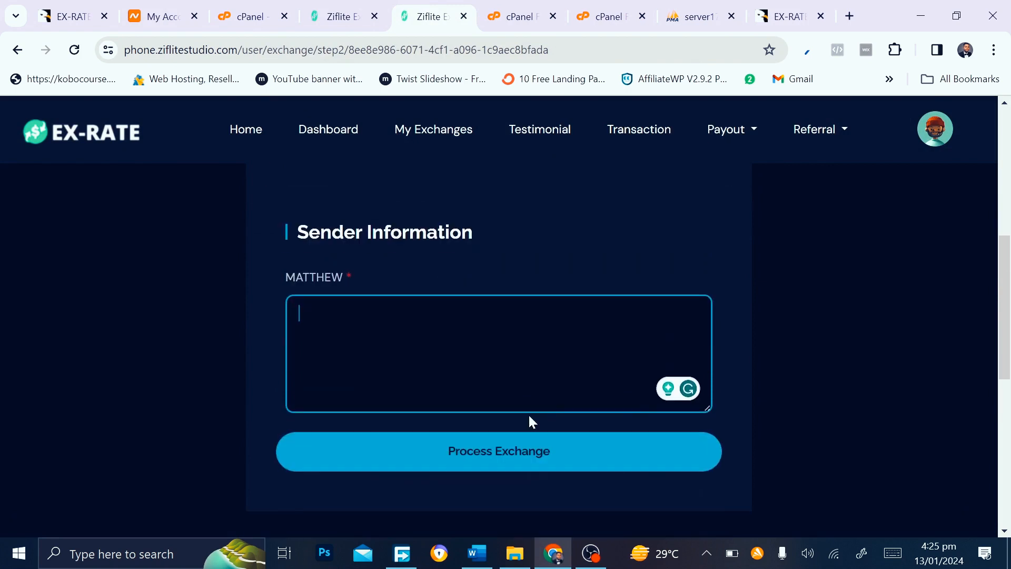
click(489, 451)
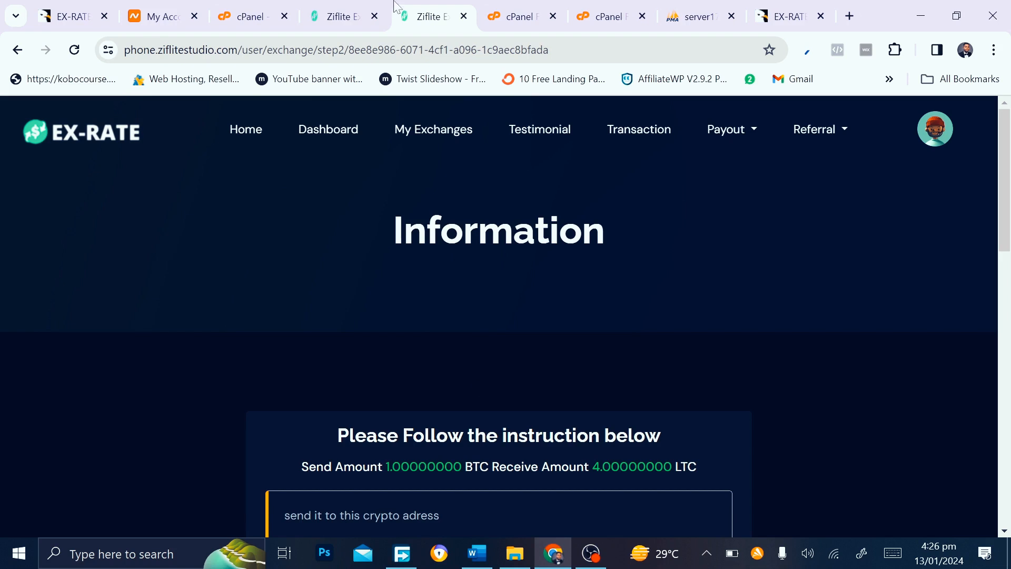
Look over the admin crypto settings, then send the website tab back to its homepage
click(345, 16)
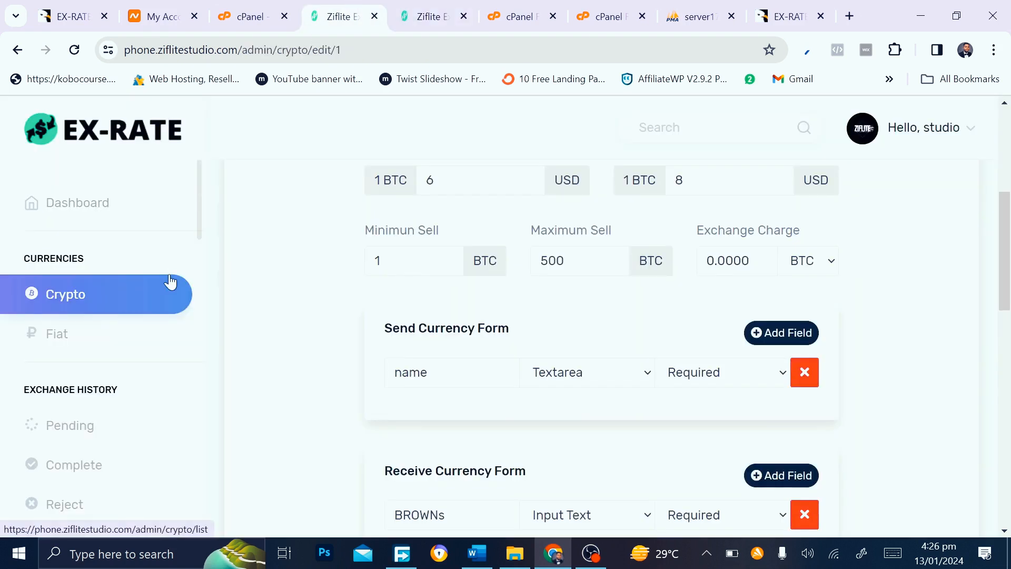
scroll(124, 456, down, 8)
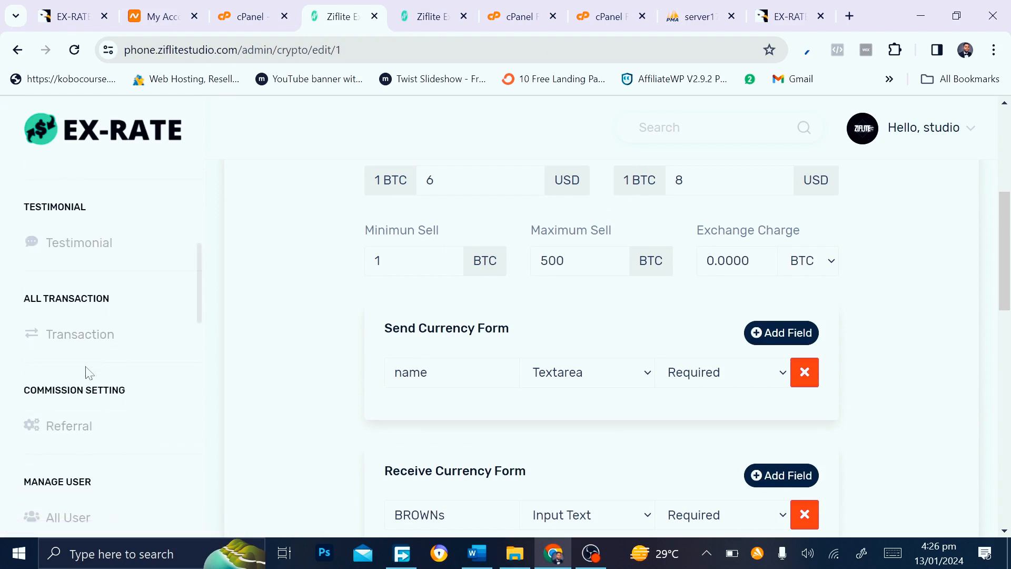
scroll(87, 371, down, 10)
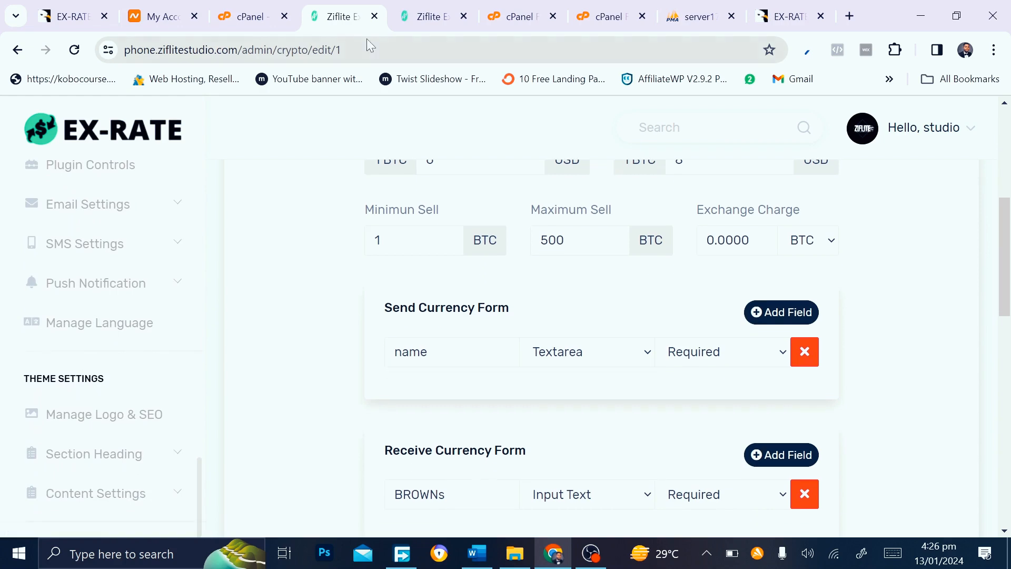
click(429, 16)
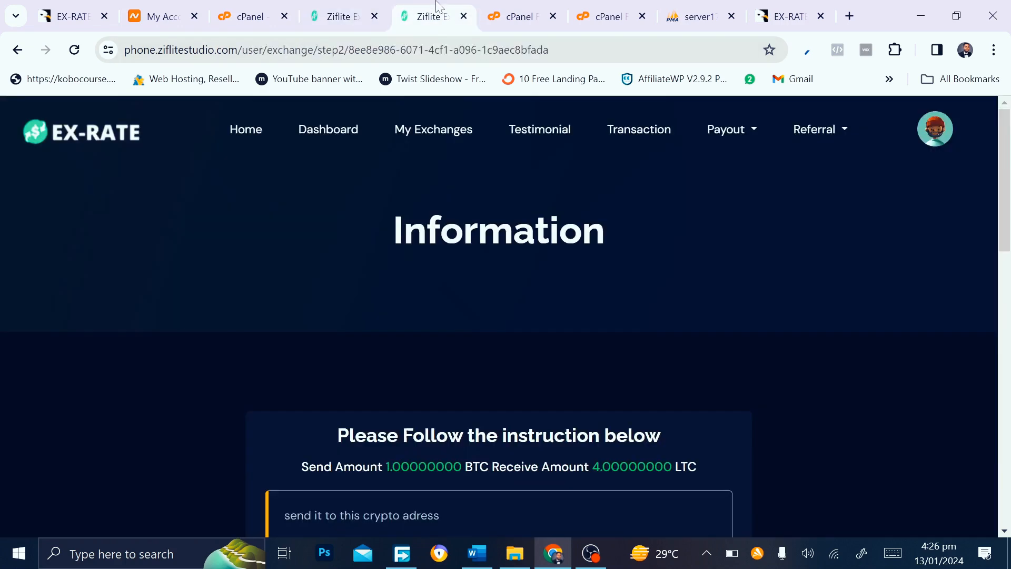
click(254, 130)
Return to the admin panel and open Manage Logo & SEO under Theme Settings
click(341, 11)
scroll(142, 218, down, 6)
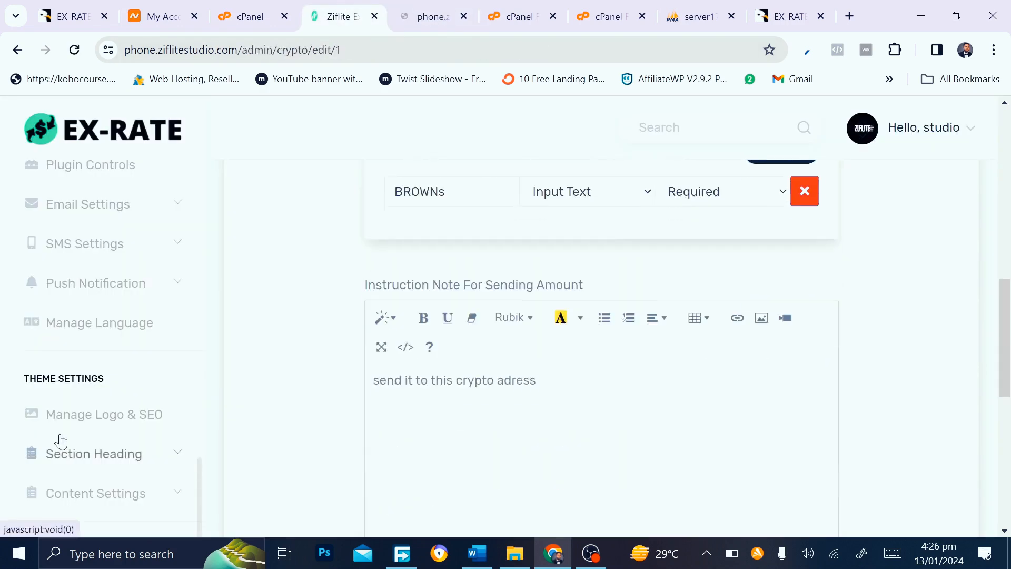
click(411, 6)
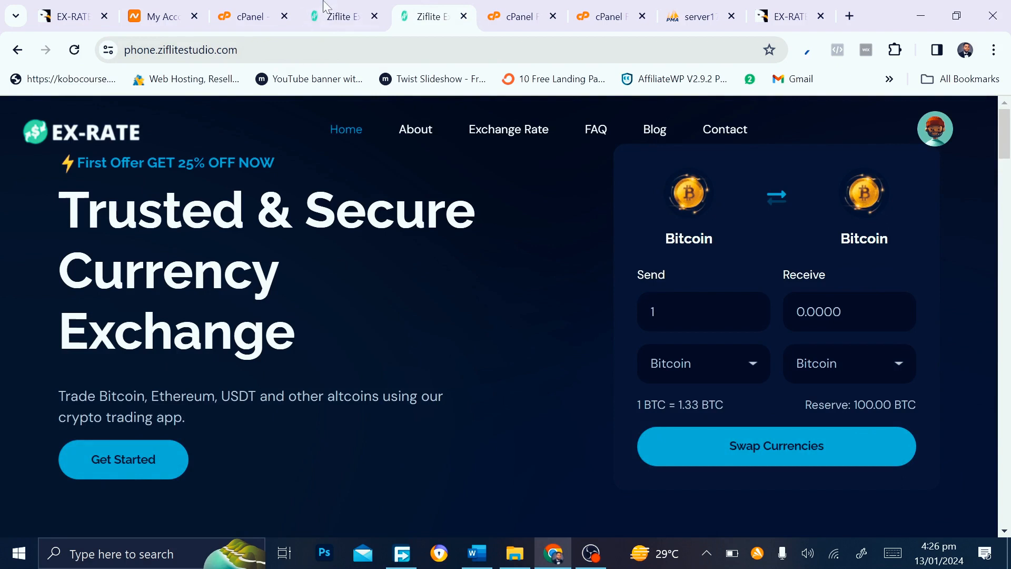
click(337, 16)
scroll(43, 436, down, 5)
scroll(42, 436, down, 2)
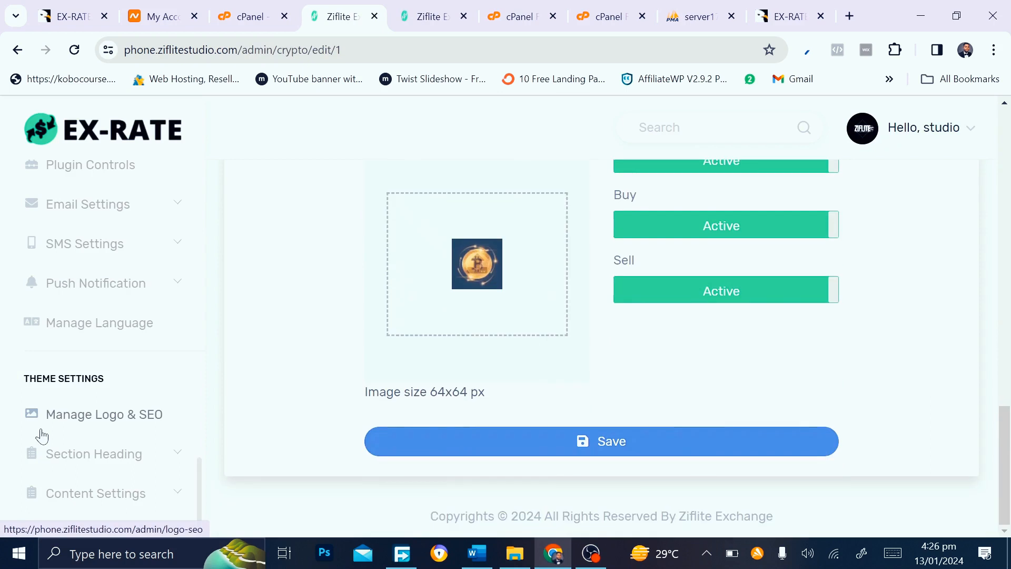
click(70, 433)
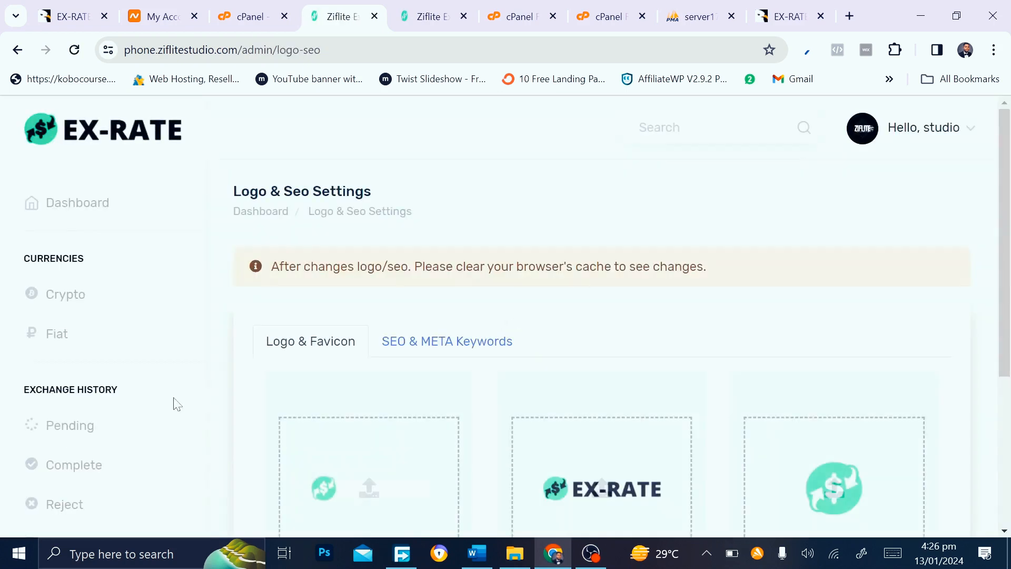
Replace the icon, wordmark and first logo images with the 1-min image from portfolio compress
scroll(367, 461, down, 3)
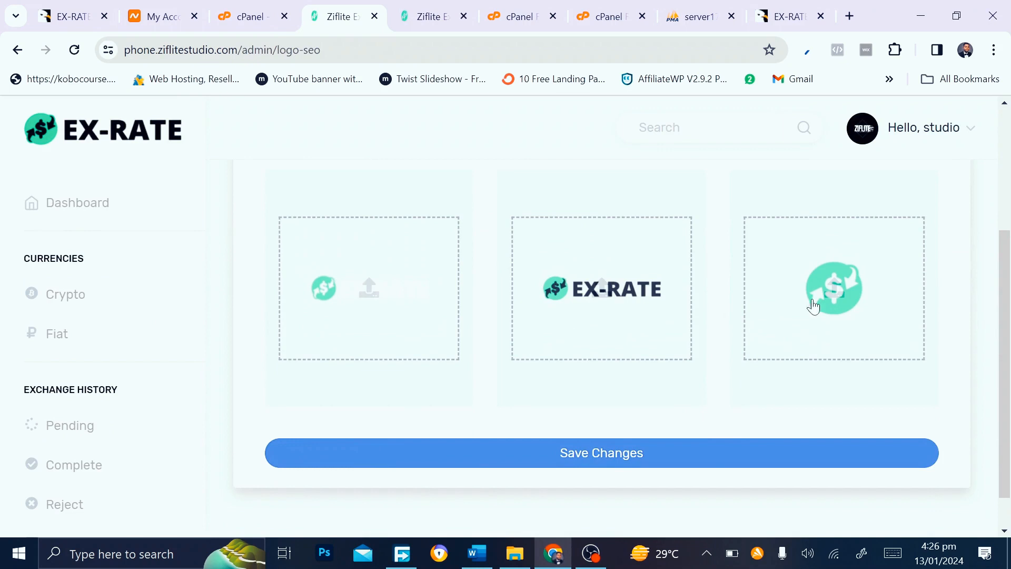
click(801, 293)
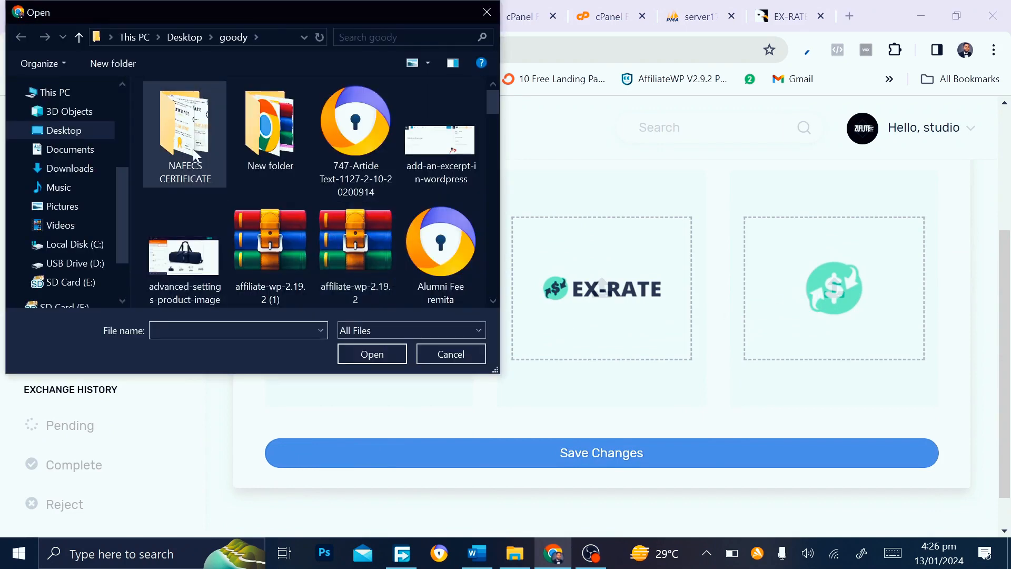
click(175, 38)
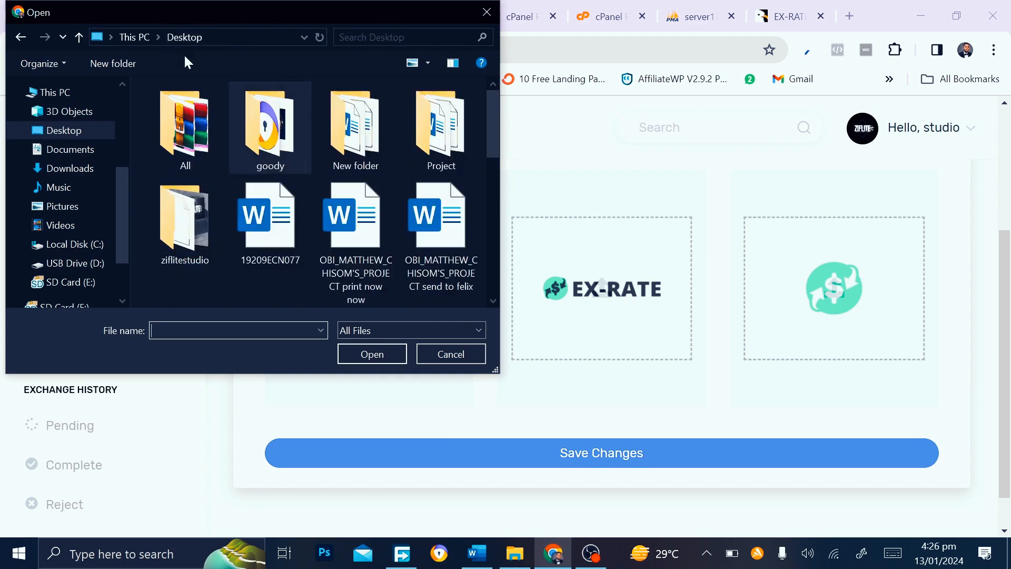
double_click(204, 204)
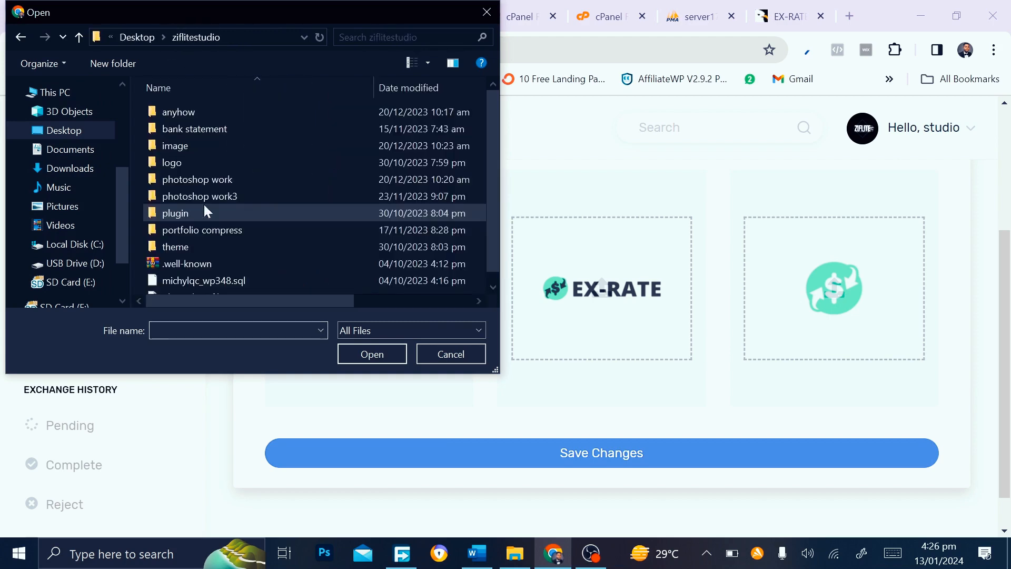
double_click(250, 230)
double_click(413, 164)
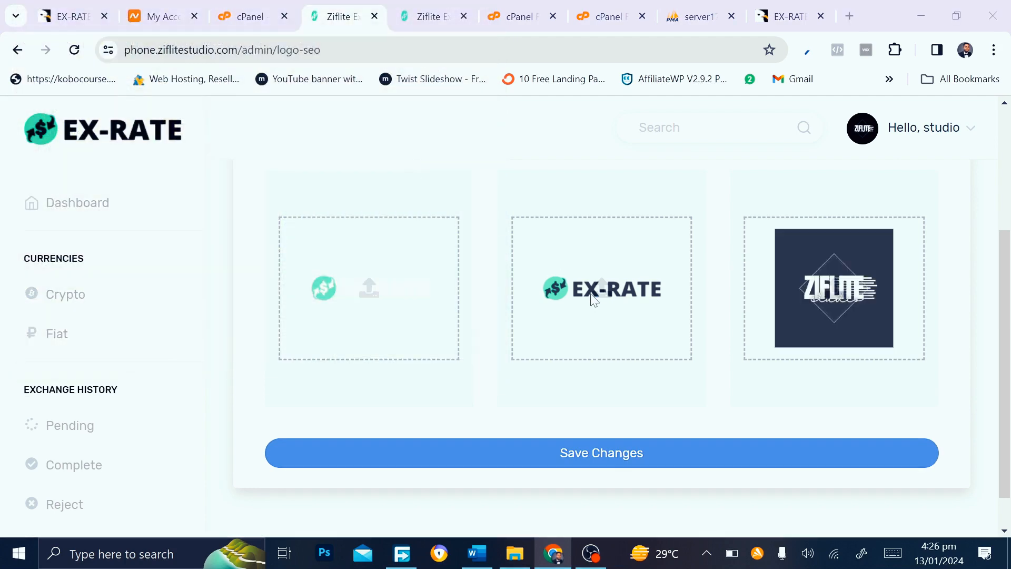
click(386, 228)
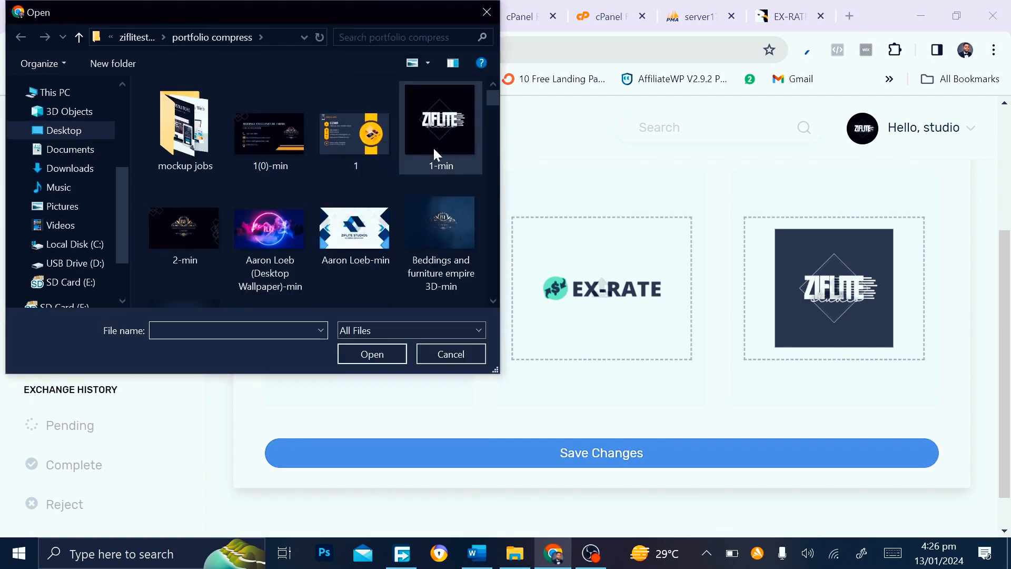
double_click(435, 154)
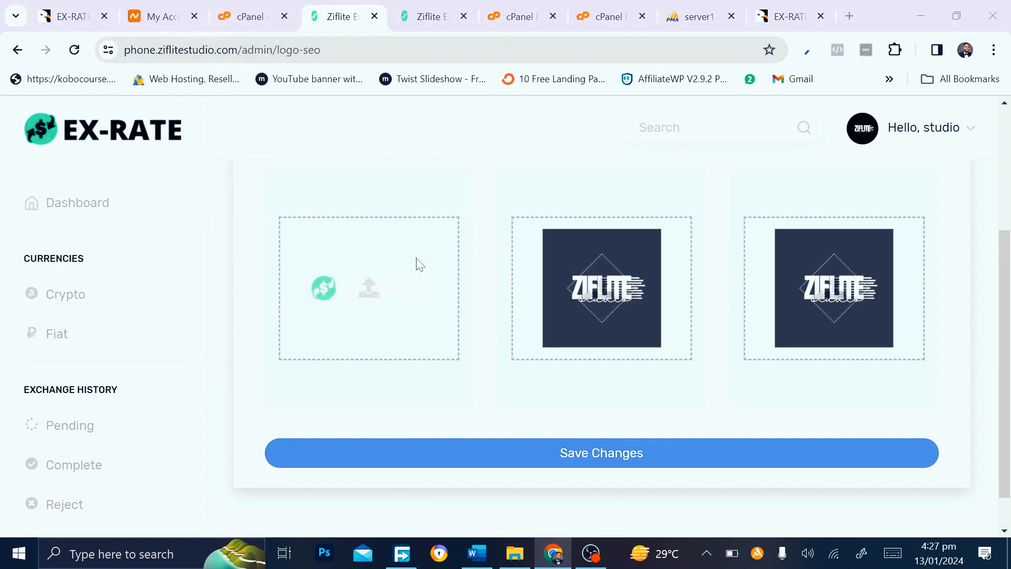
click(420, 264)
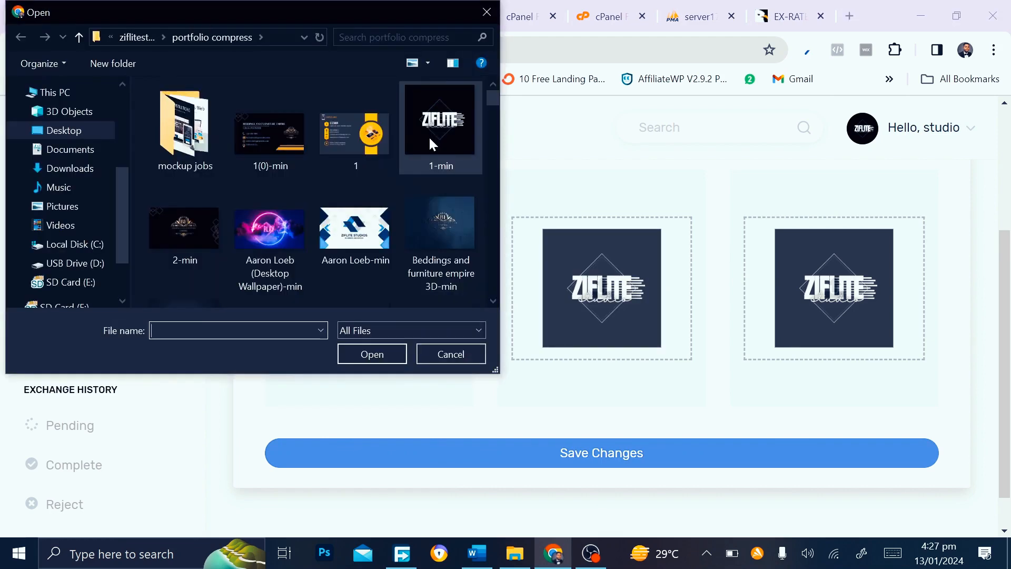
click(432, 143)
double_click(430, 138)
Save the logo changes until 'Logo has been updated.' appears, then hard-reload the page
click(551, 454)
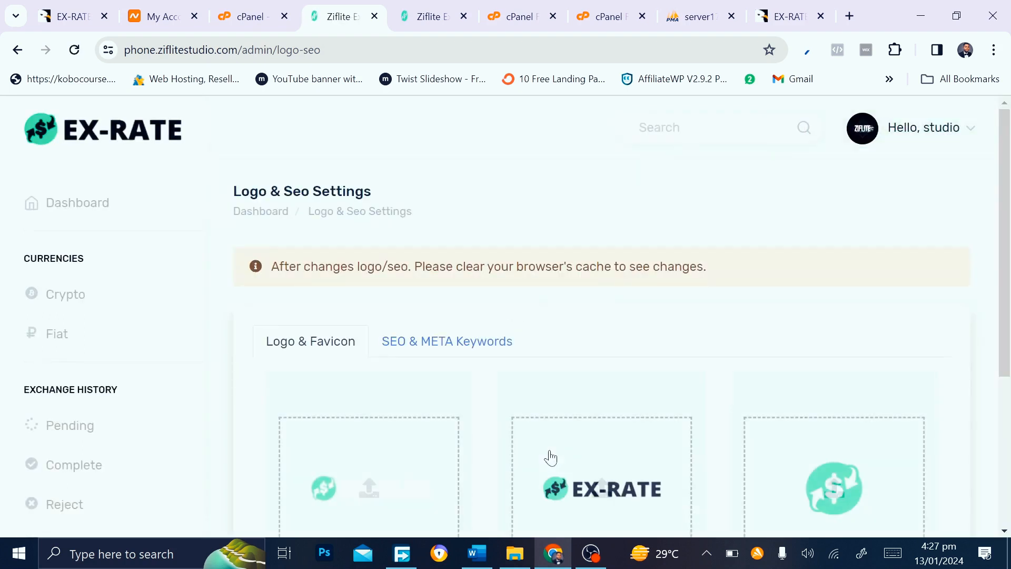
scroll(550, 458, down, 1)
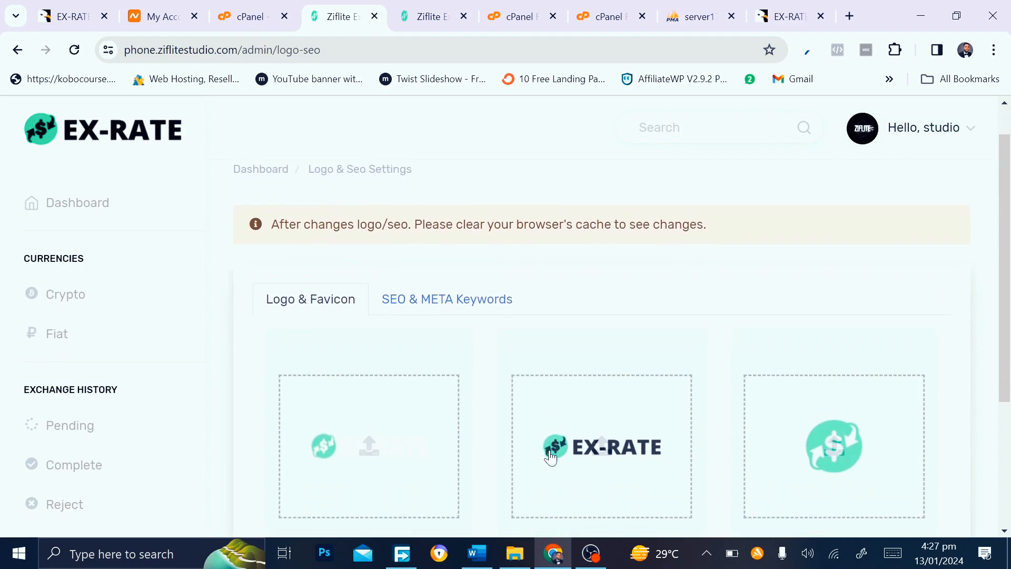
scroll(551, 458, down, 4)
scroll(550, 458, up, 2)
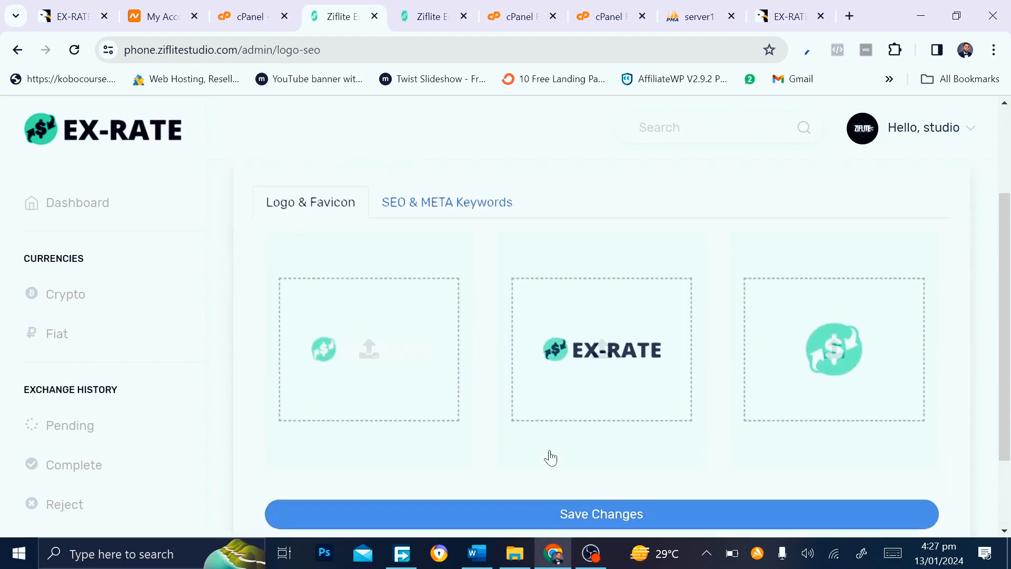
scroll(551, 457, up, 3)
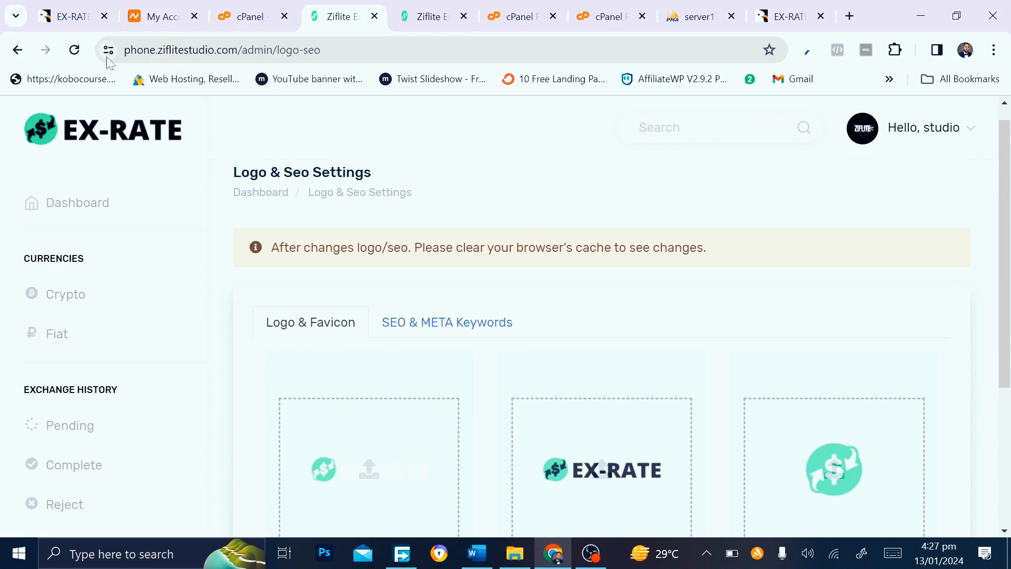
scroll(381, 413, down, 4)
click(382, 411)
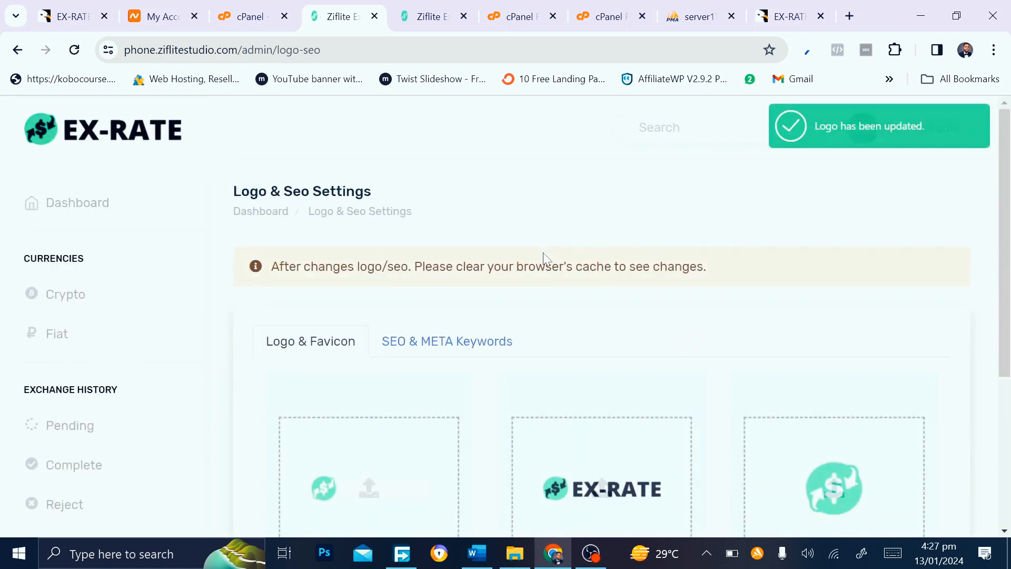
key(ctrl+F5)
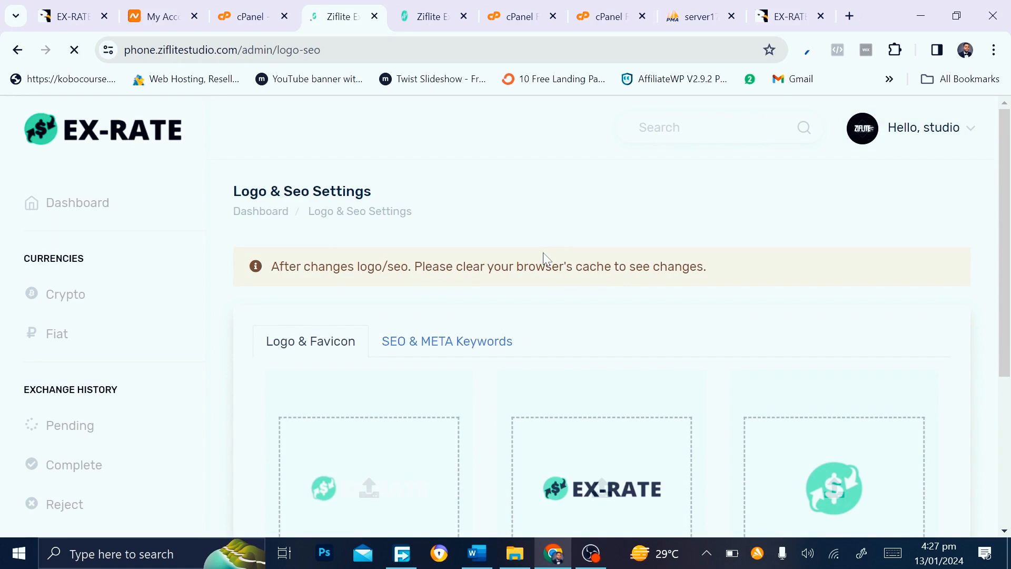
Open an incognito window and load phone.ziflitestudio.com
click(994, 50)
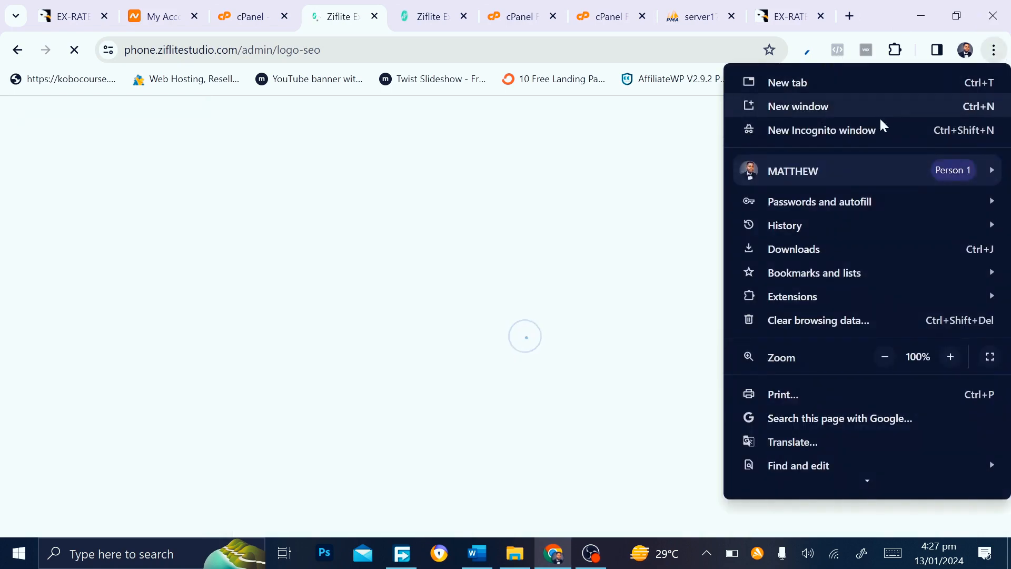
click(881, 136)
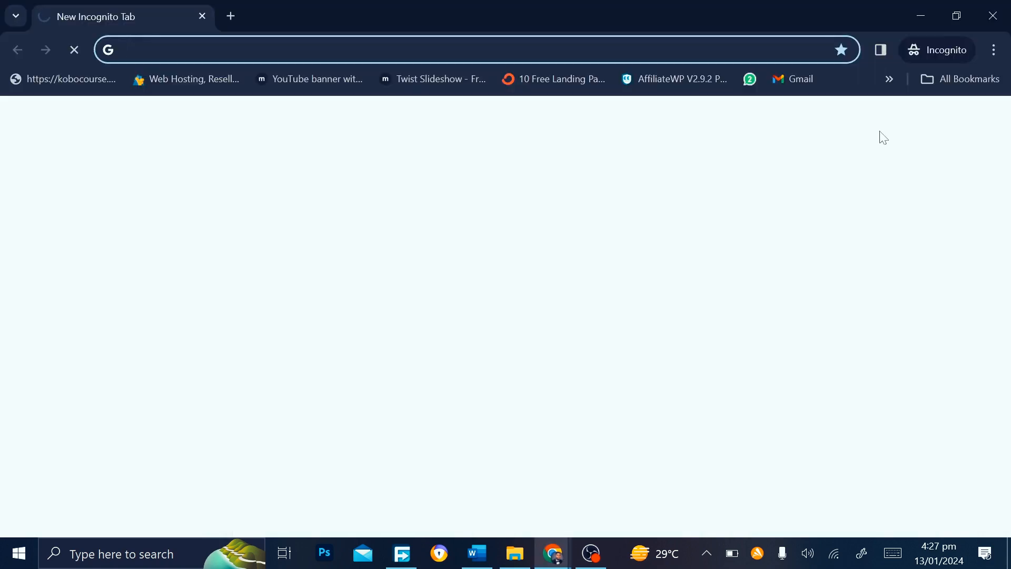
text(p)
key(Return)
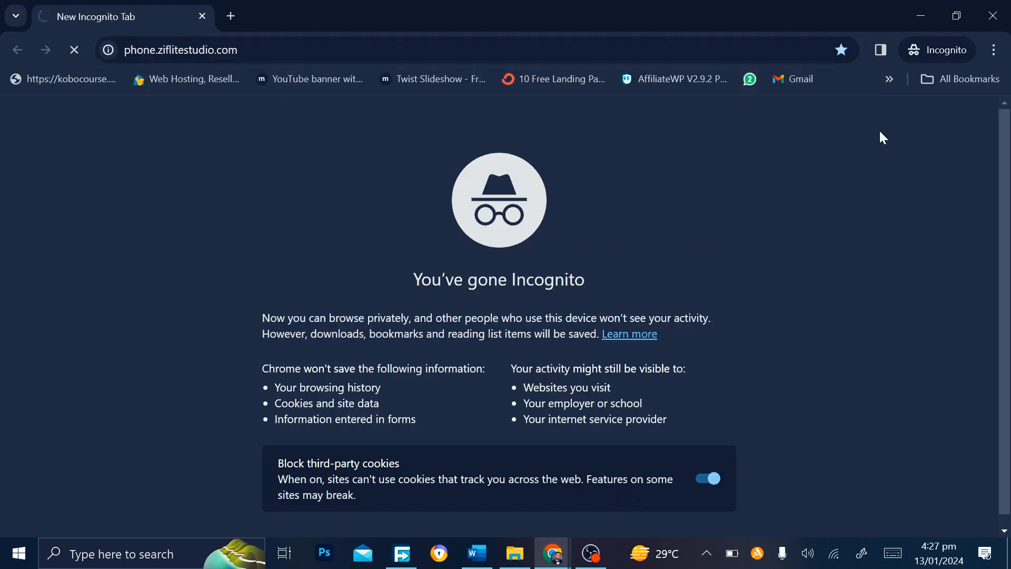
Bring the admin panel window forward to compare its logo settings
mouse_move(568, 561)
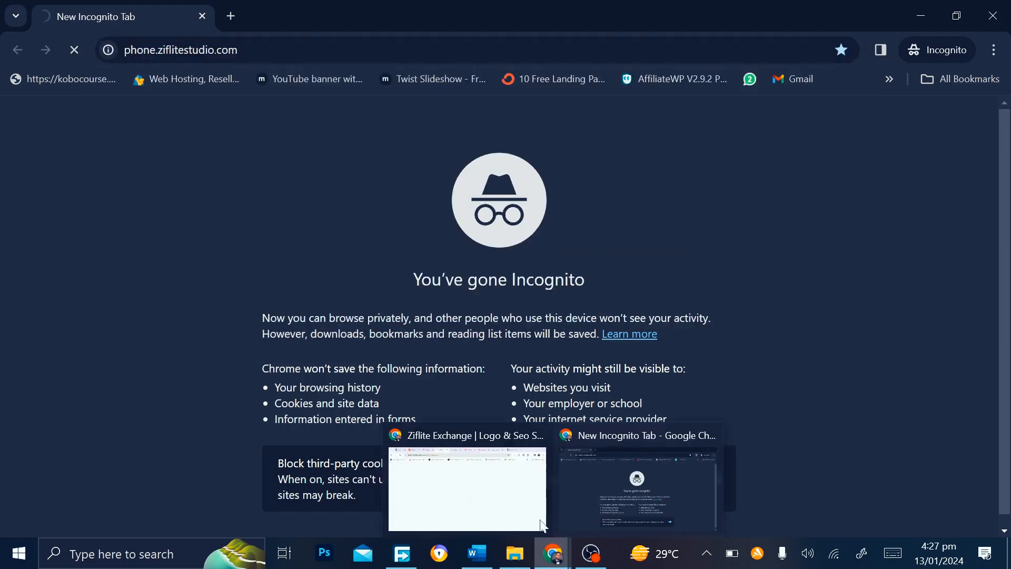
click(498, 491)
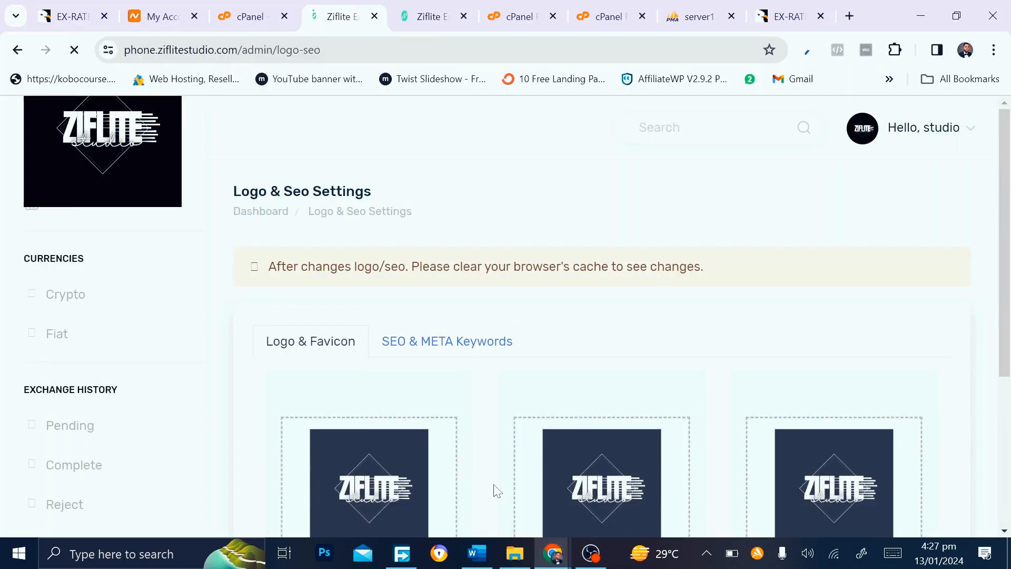
scroll(429, 408, down, 2)
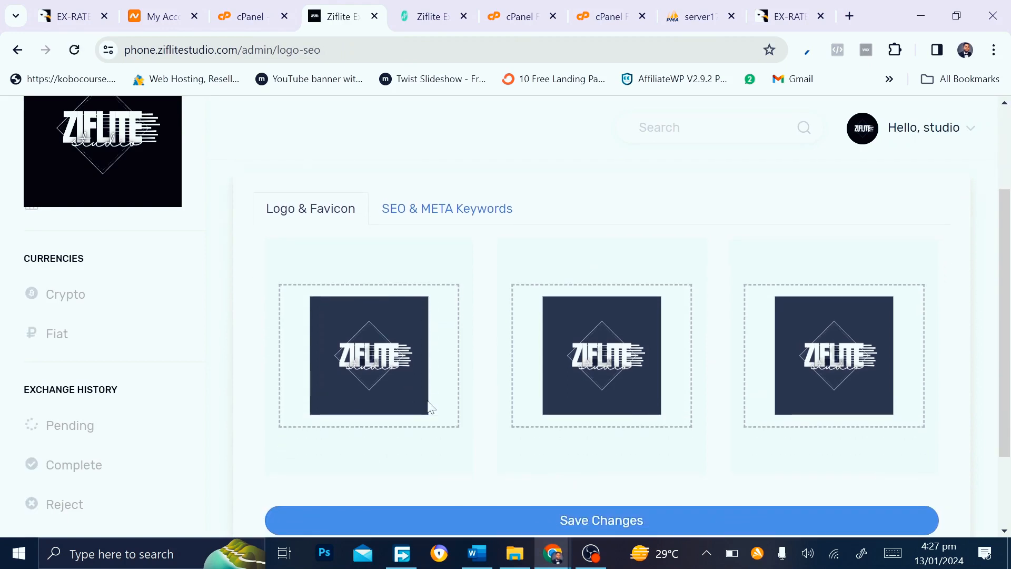
scroll(429, 408, up, 2)
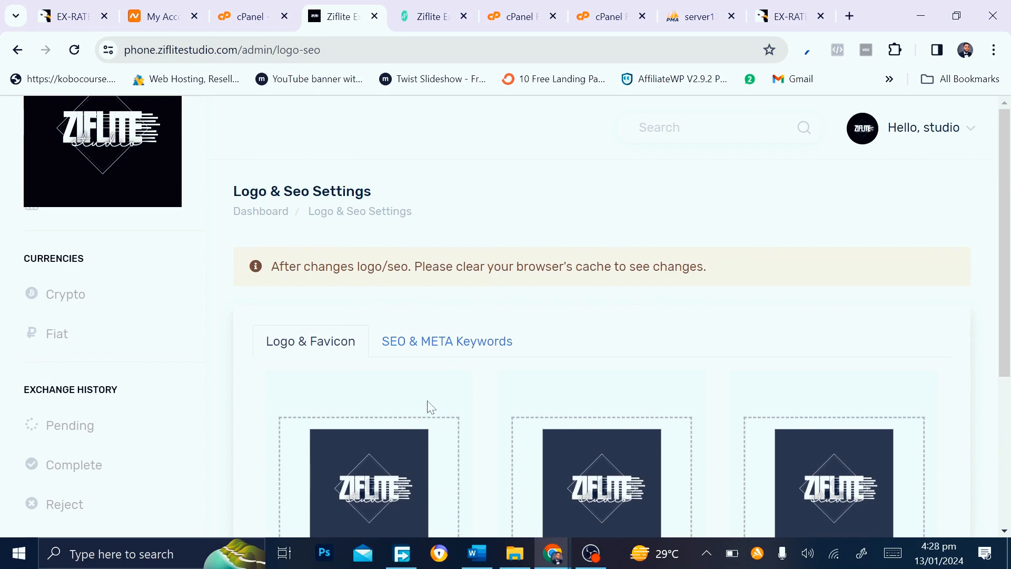
Scroll through the incognito homepage showing the new ZIFLITE studio logo
mouse_move(553, 553)
click(624, 494)
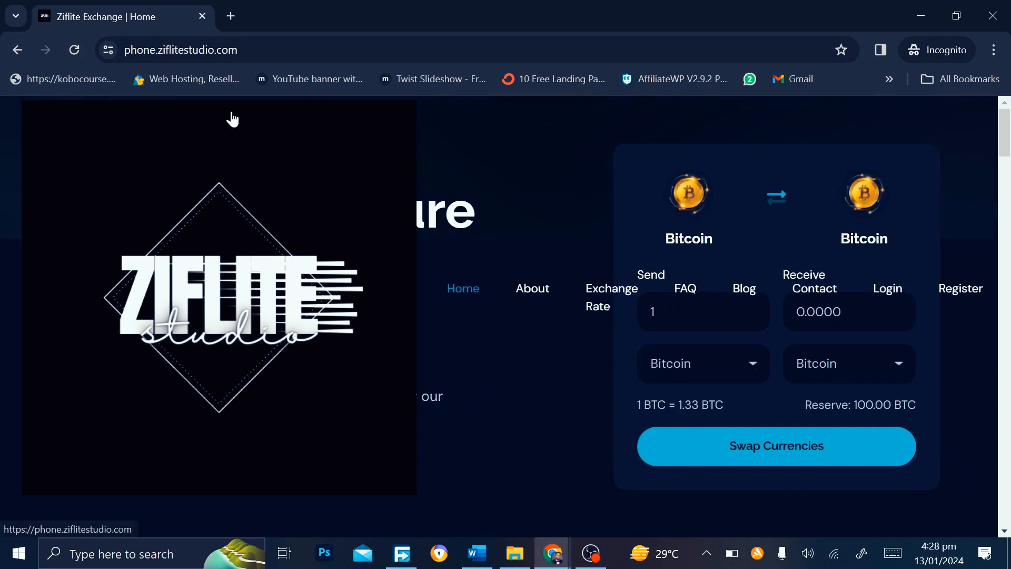
scroll(228, 287, down, 5)
scroll(228, 288, up, 5)
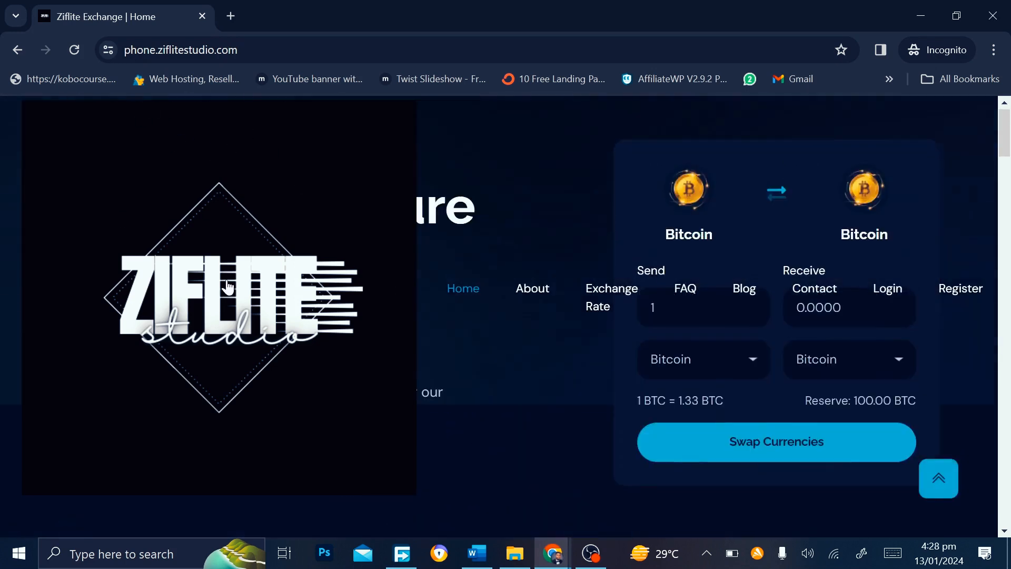
scroll(228, 288, down, 6)
scroll(228, 287, up, 6)
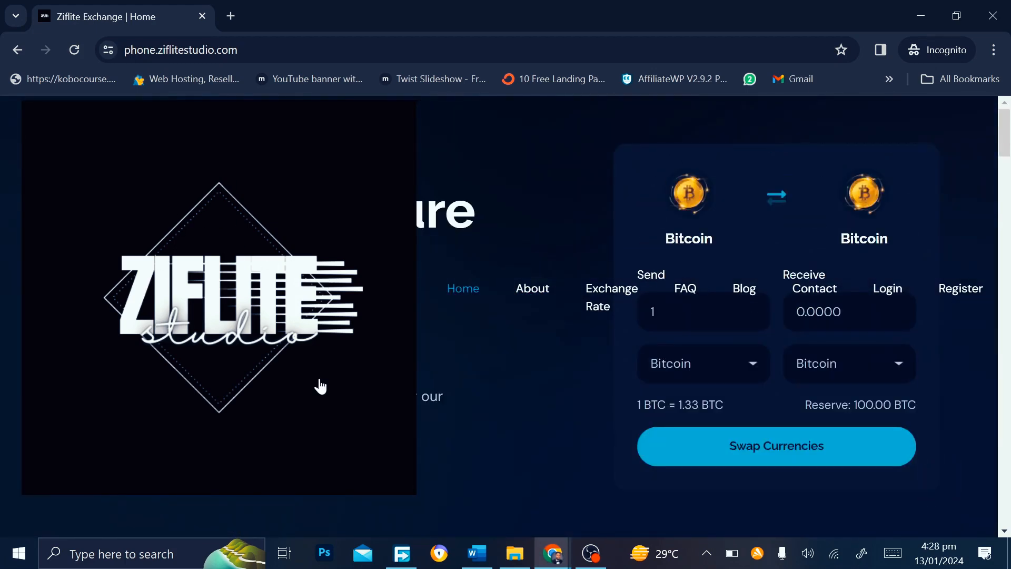
scroll(319, 384, down, 8)
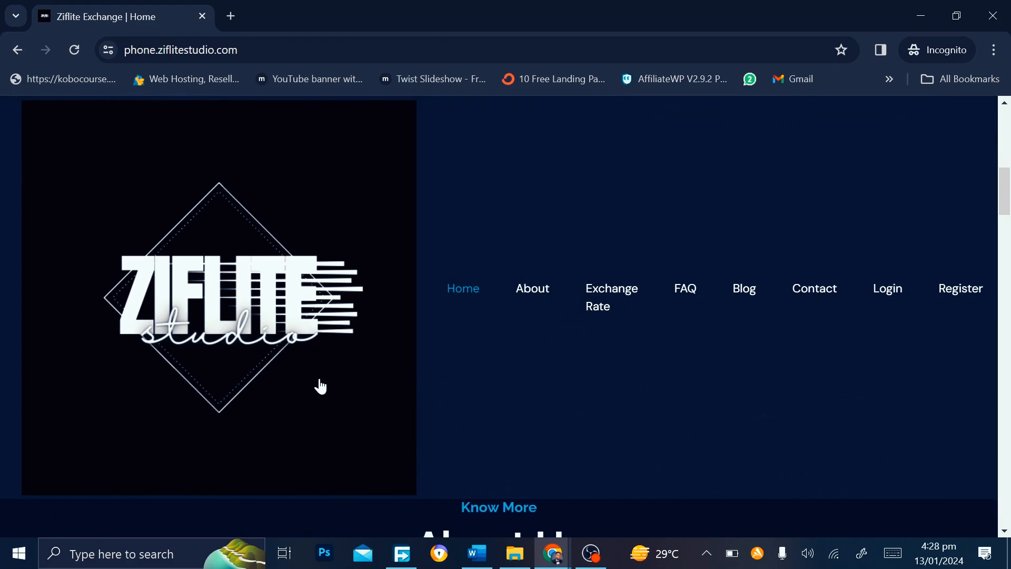
scroll(320, 386, up, 7)
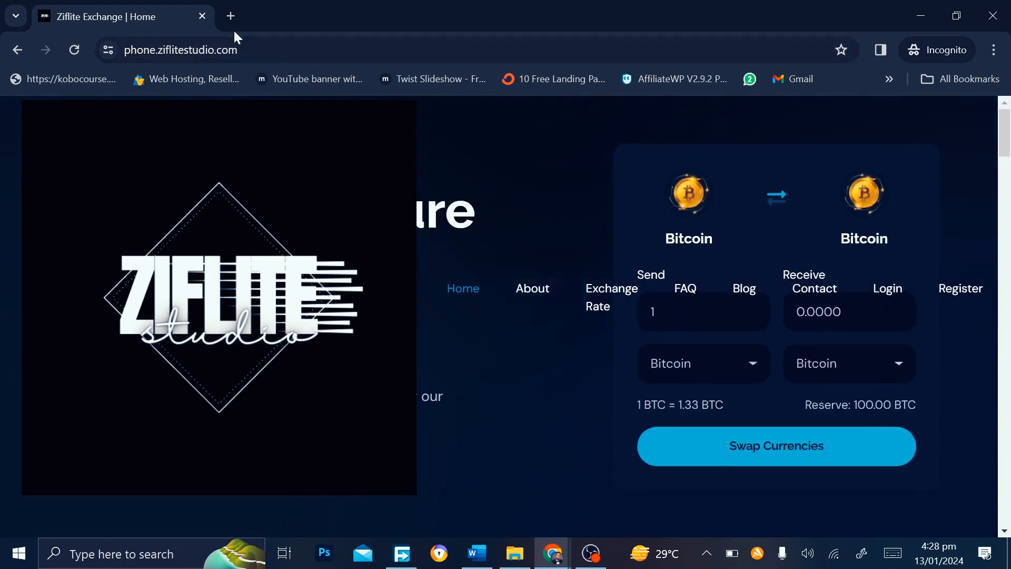
Close the incognito window and upload 'No background campus care logo' to the third logo slot
click(203, 16)
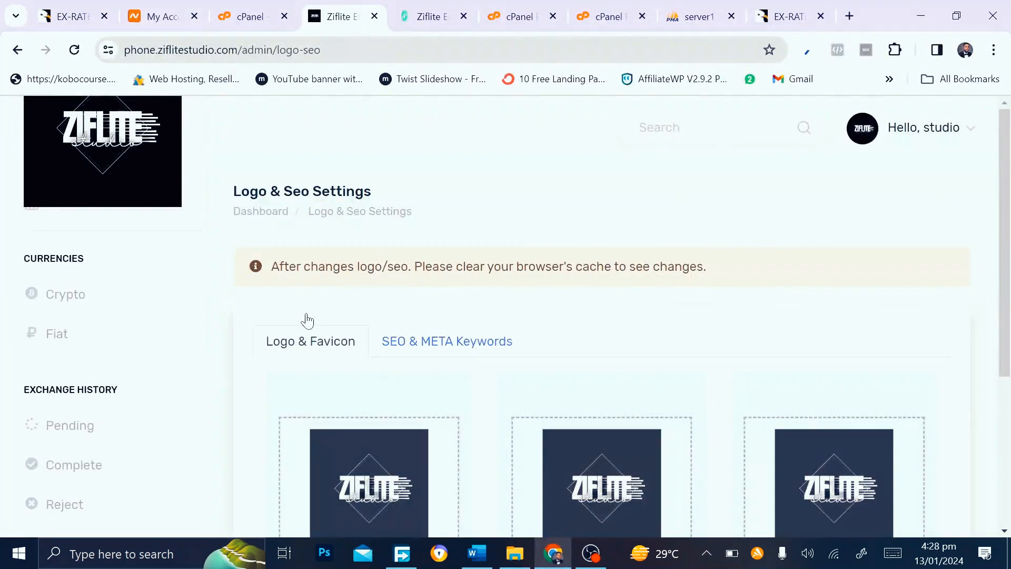
scroll(306, 320, down, 2)
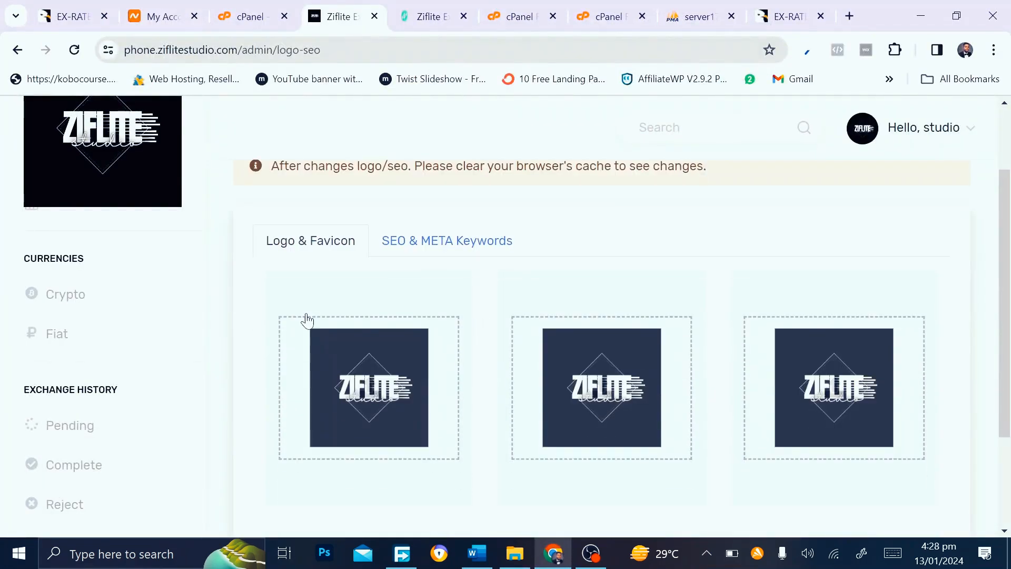
click(375, 369)
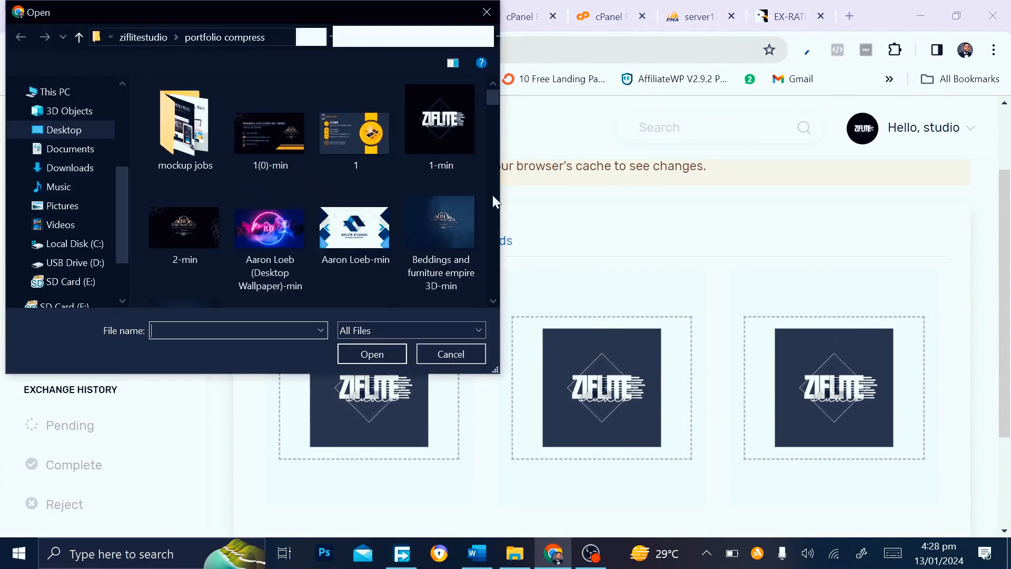
drag(494, 92, 494, 182)
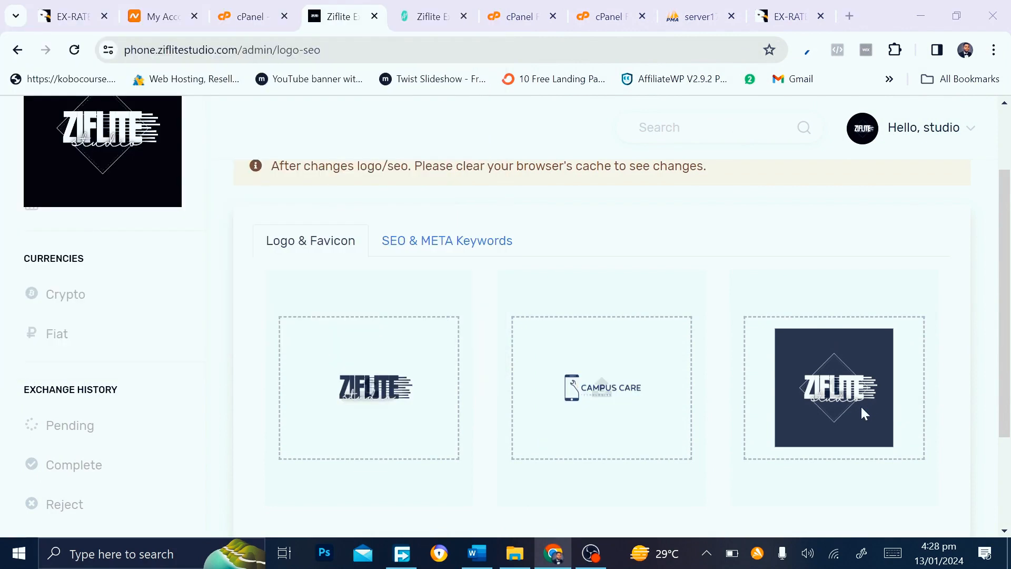
click(598, 388)
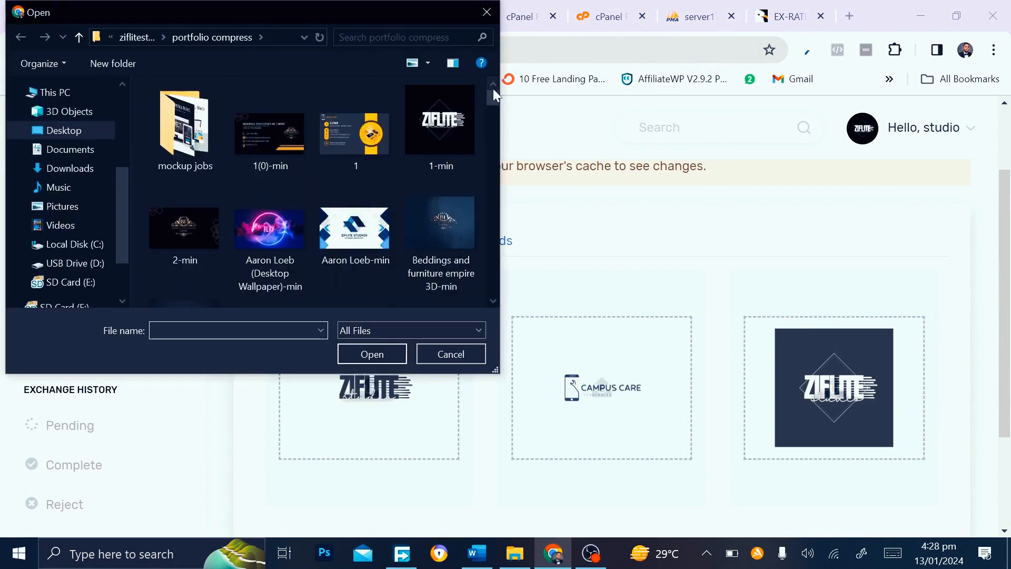
drag(494, 95, 467, 232)
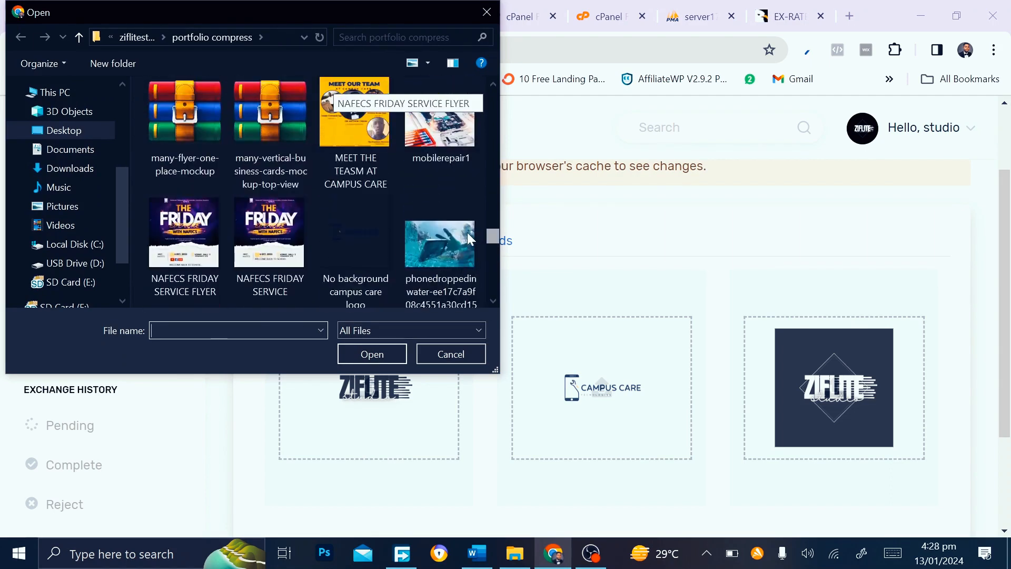
double_click(394, 238)
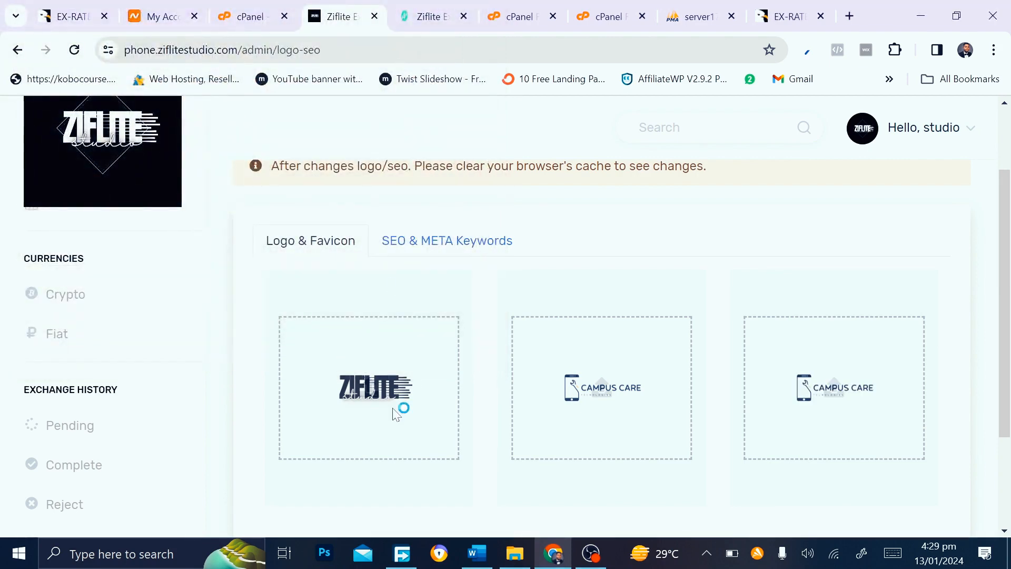
Upload the same Campus Care logo to the first slot and save the changes
click(392, 413)
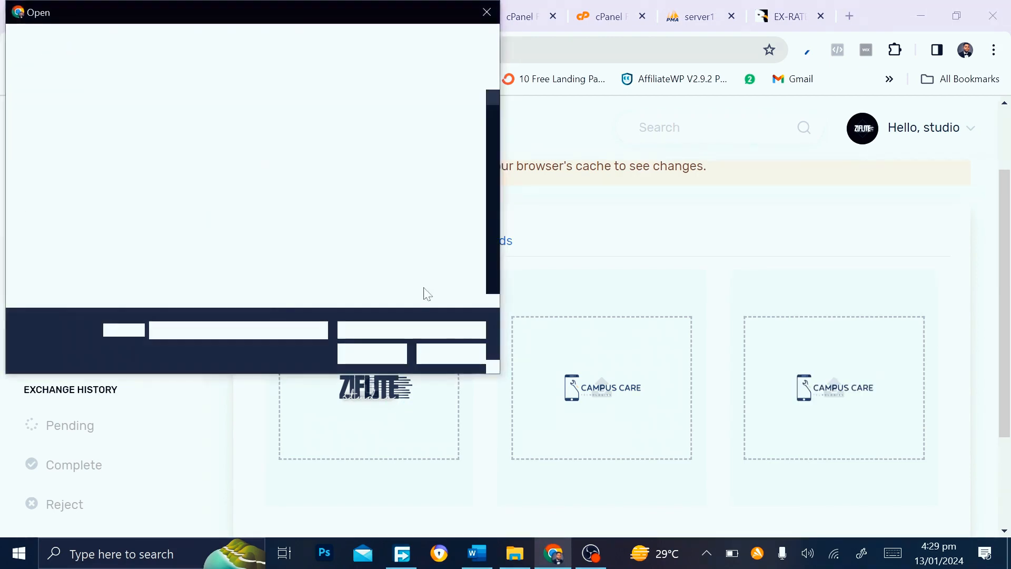
drag(493, 100, 482, 241)
click(307, 179)
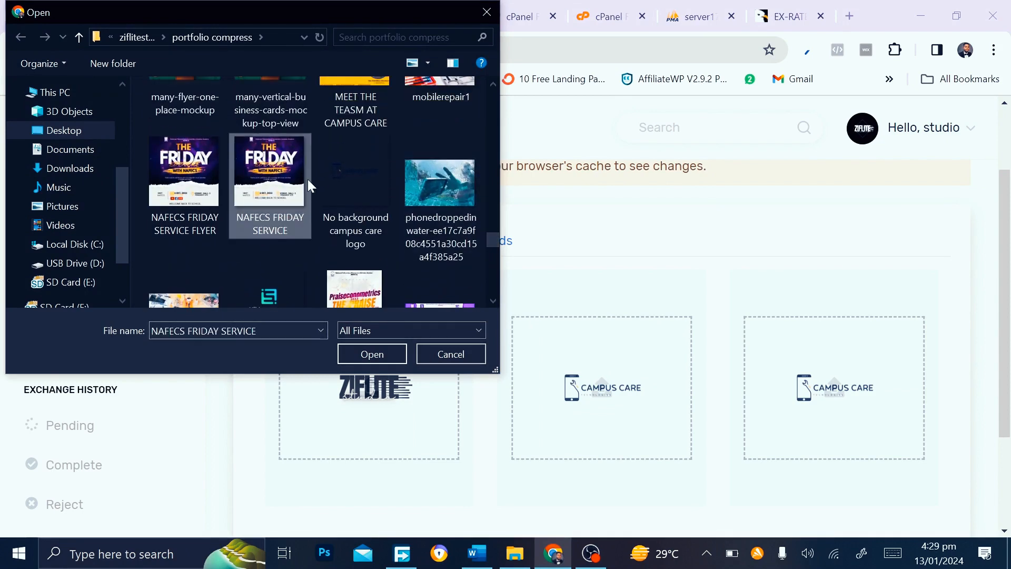
double_click(353, 181)
scroll(387, 380, down, 3)
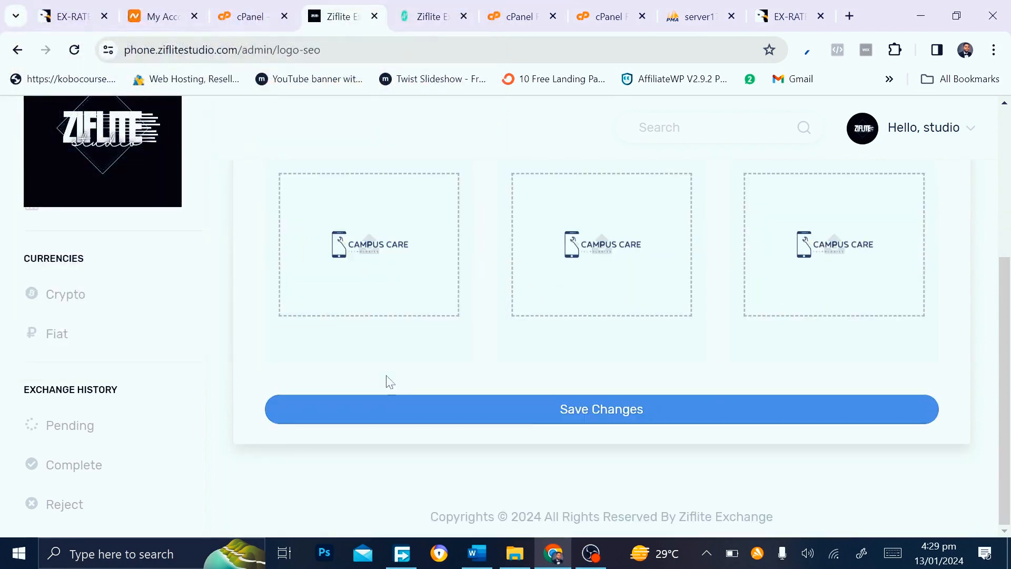
click(529, 420)
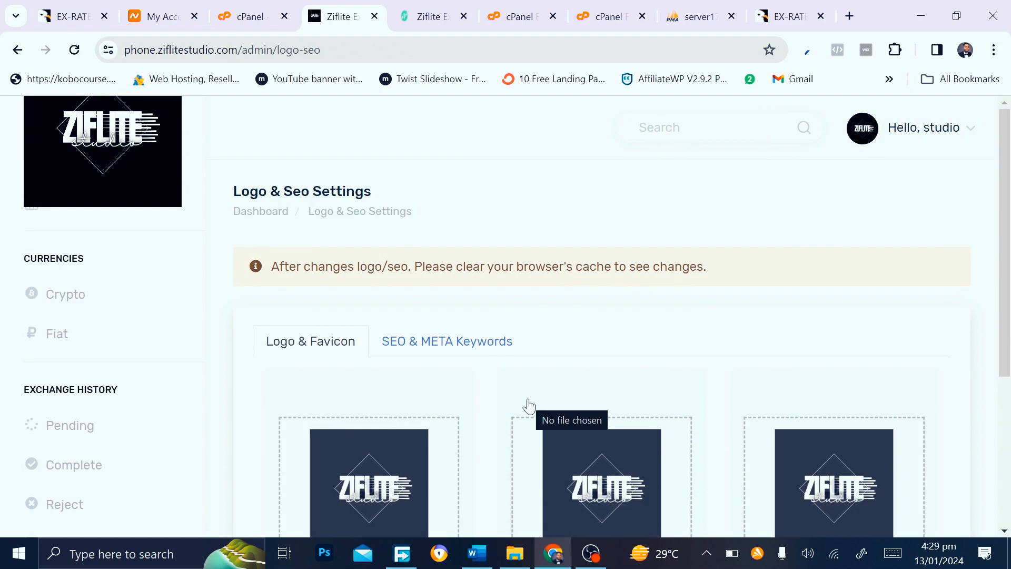
Check the new Campus Care logo on the live homepage, then return to the admin logo settings
scroll(123, 510, down, 5)
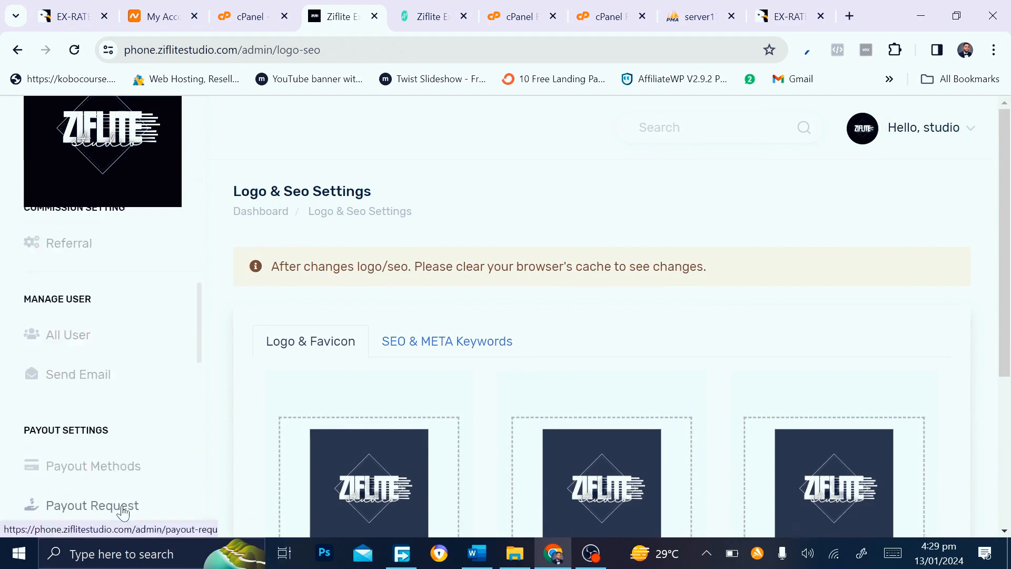
scroll(123, 509, down, 4)
click(124, 511)
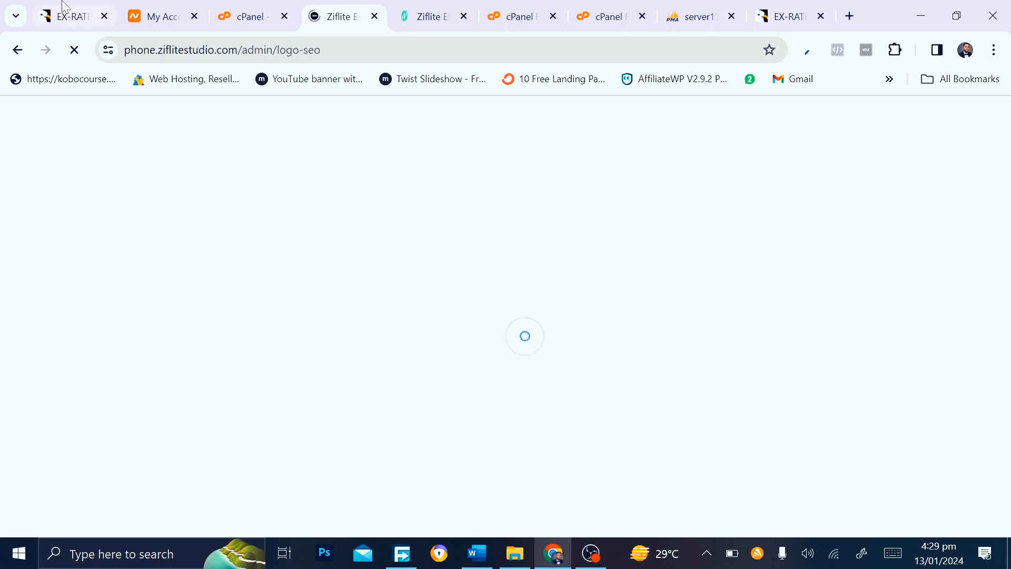
click(433, 15)
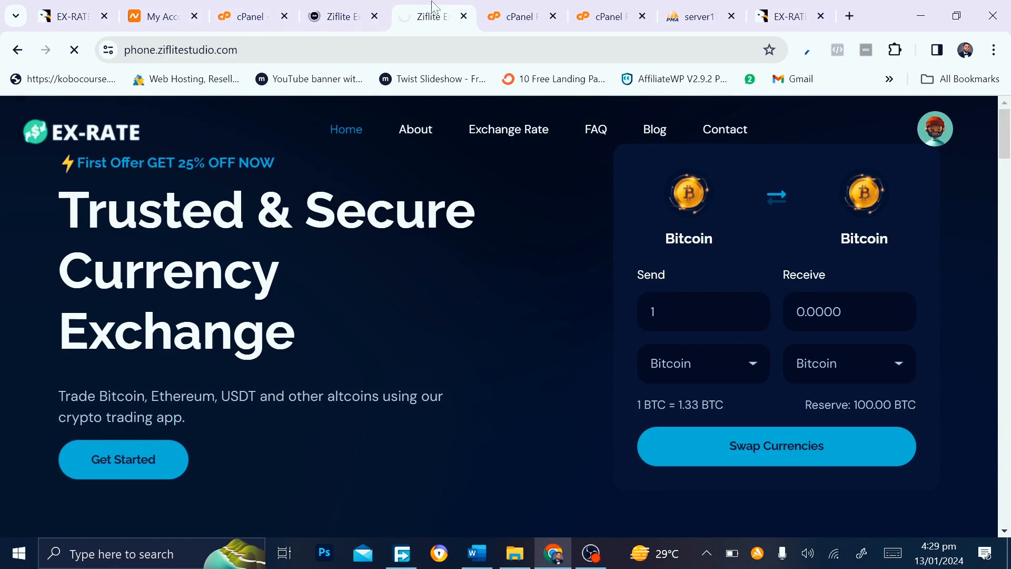
click(342, 5)
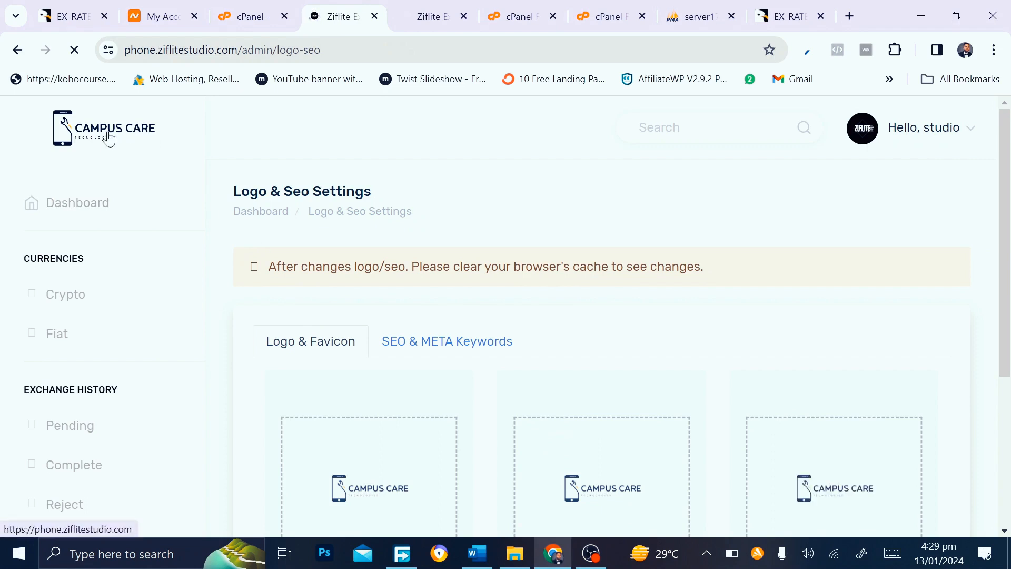
Expand the Section Heading pages in the admin sidebar
scroll(85, 388, down, 15)
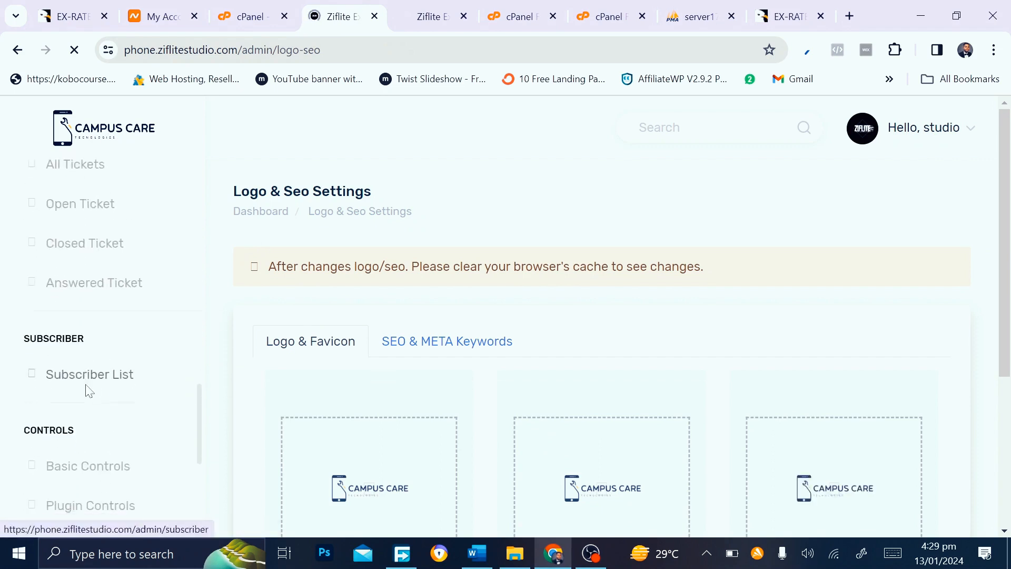
scroll(87, 392, down, 4)
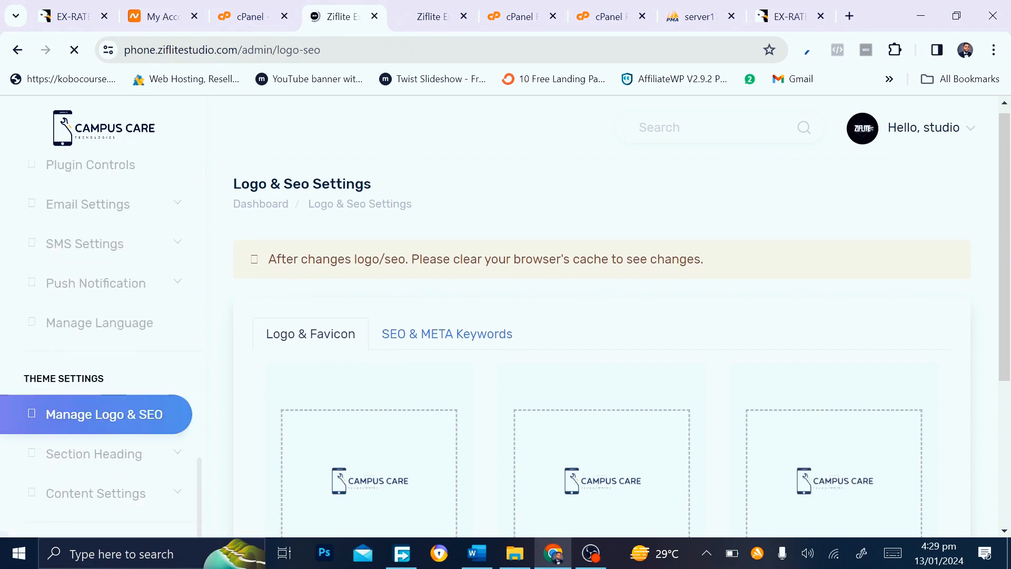
click(84, 466)
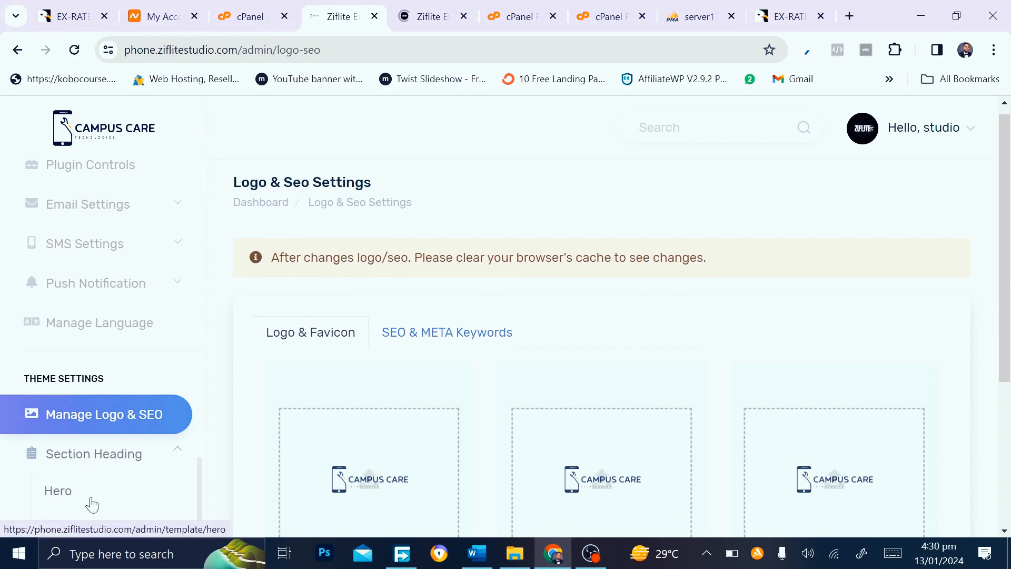
scroll(90, 506, down, 2)
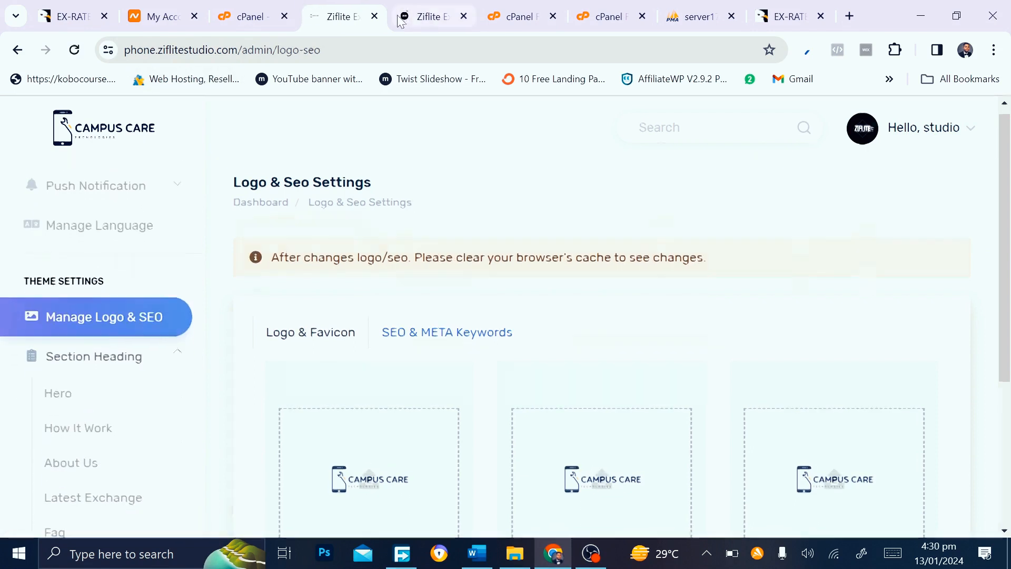
Look over the live homepage again, then open the Hero section editor
click(402, 18)
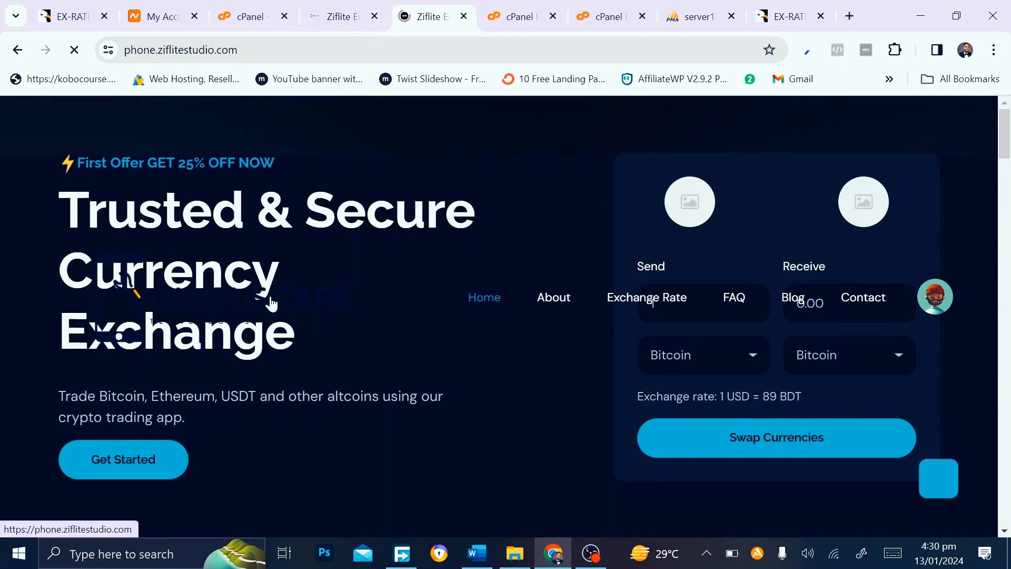
scroll(271, 305, down, 2)
scroll(272, 304, up, 2)
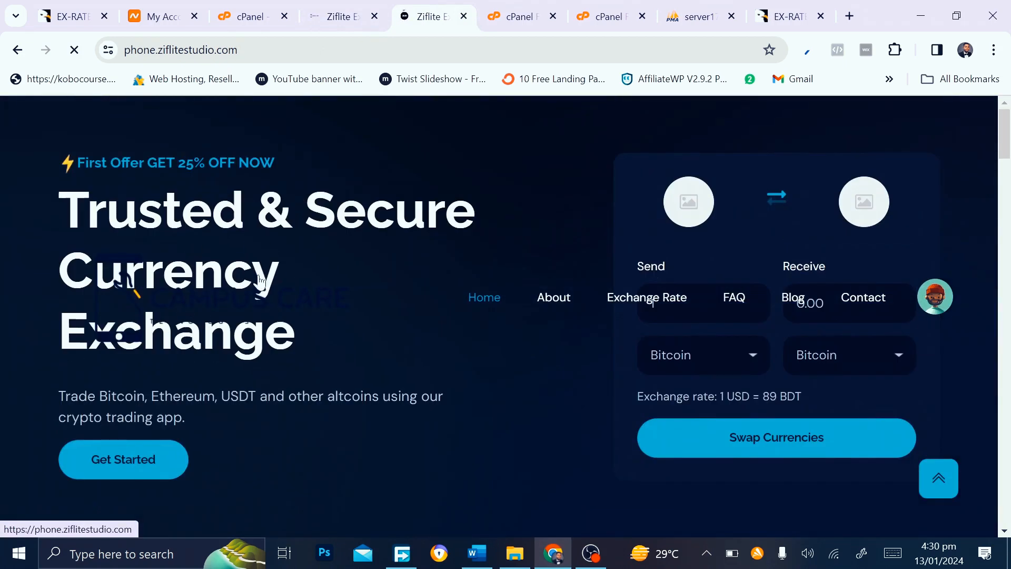
key(ctrl+shift+Tab)
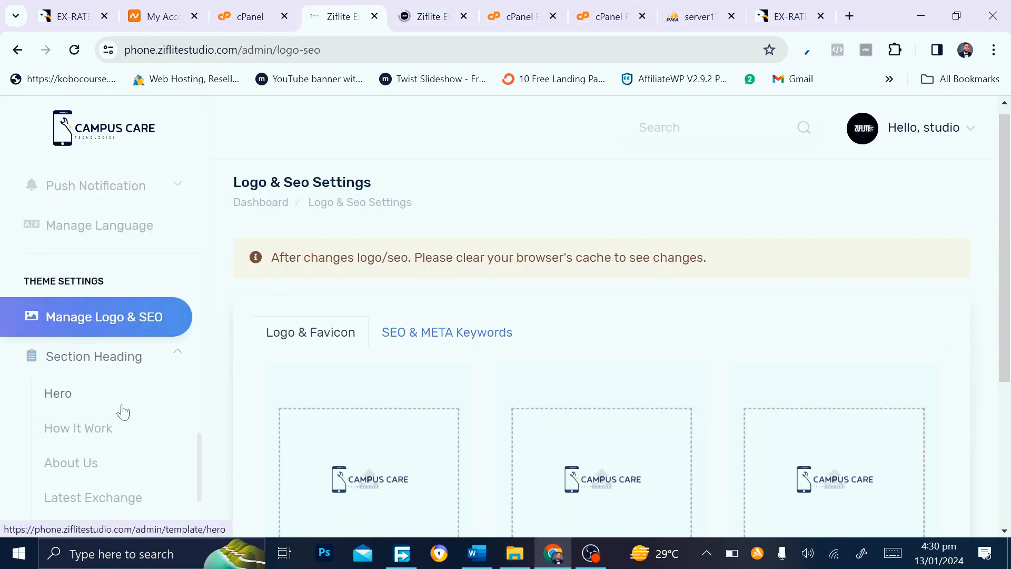
click(95, 413)
scroll(288, 435, down, 3)
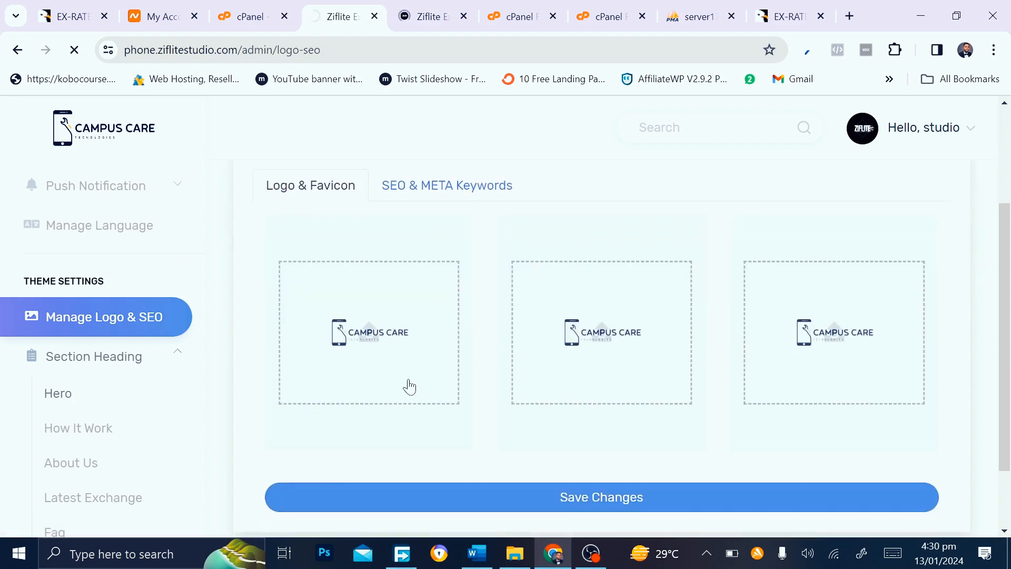
scroll(410, 387, up, 2)
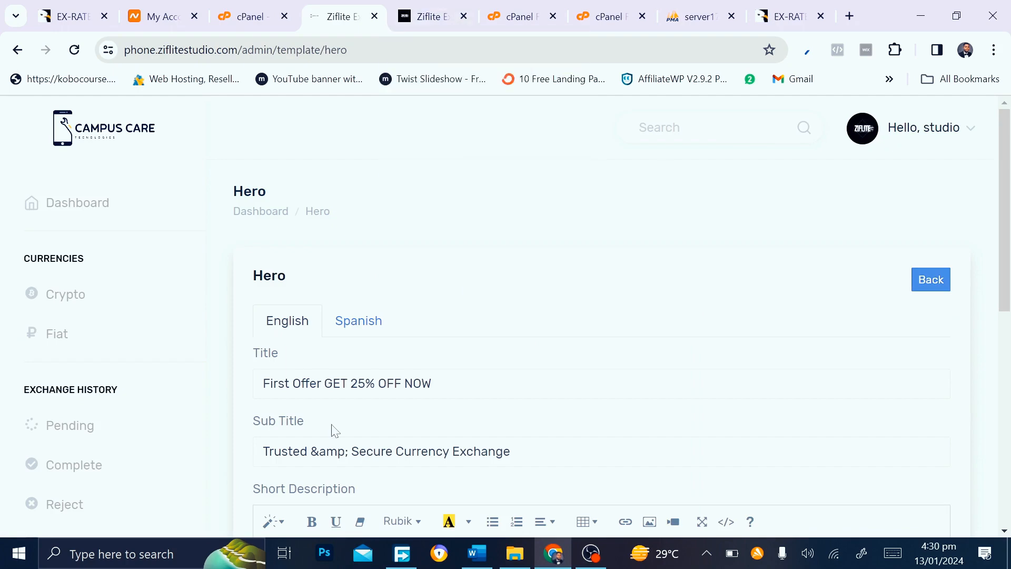
Compare the Hero editing form against the hero on the live homepage
scroll(129, 452, down, 10)
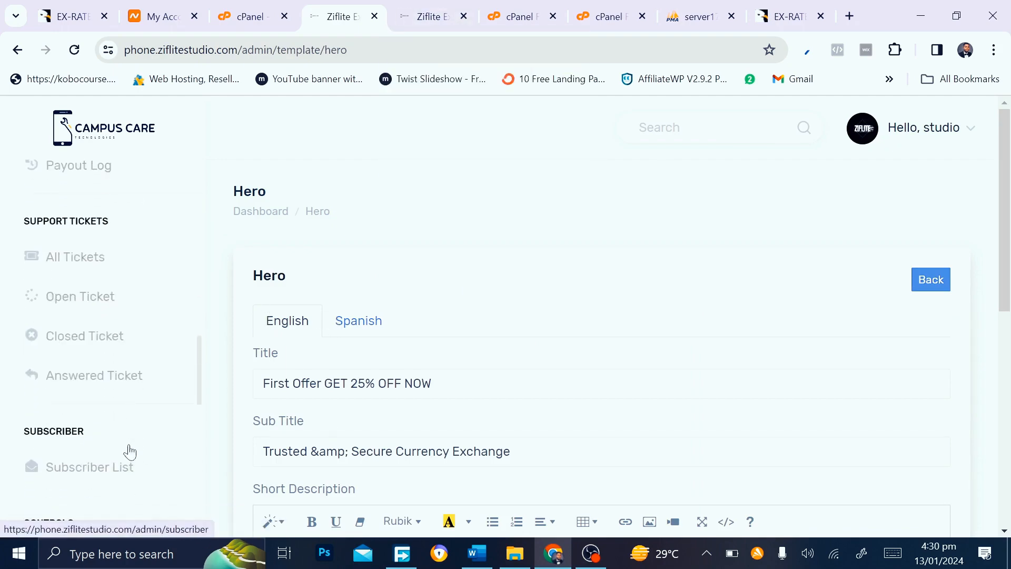
scroll(129, 451, down, 10)
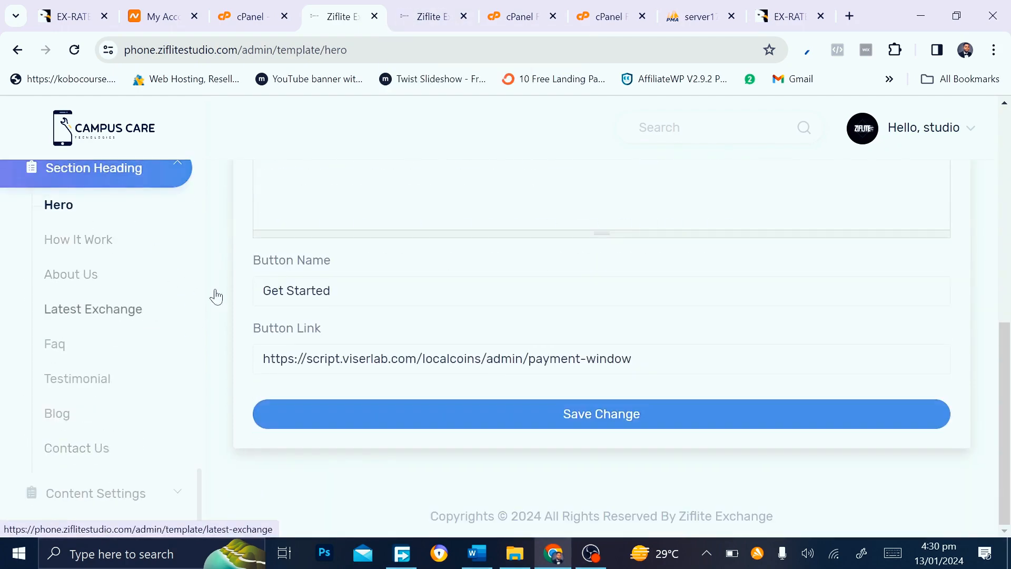
scroll(216, 296, up, 6)
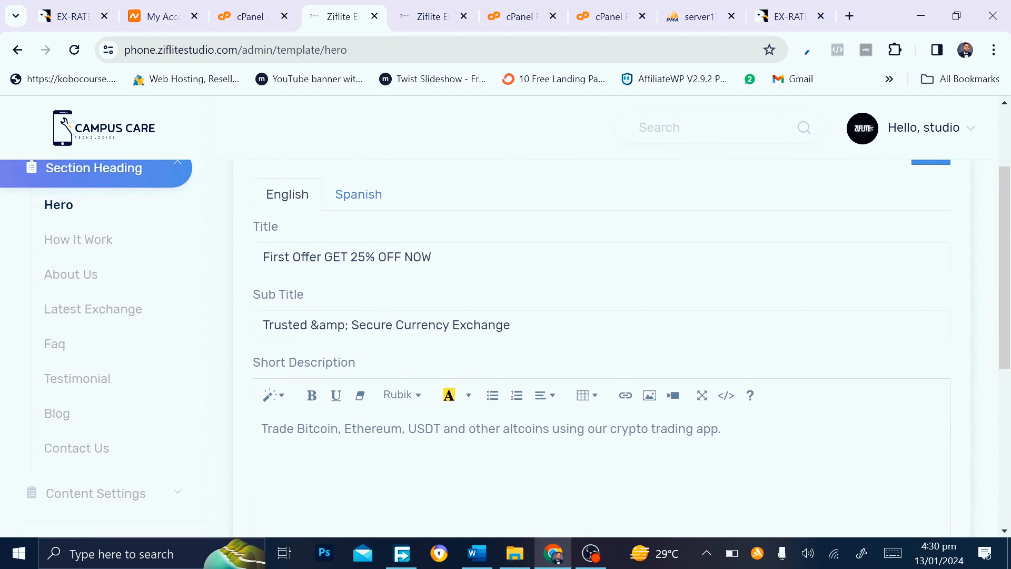
key(ctrl+Tab)
scroll(309, 237, down, 2)
scroll(309, 238, up, 2)
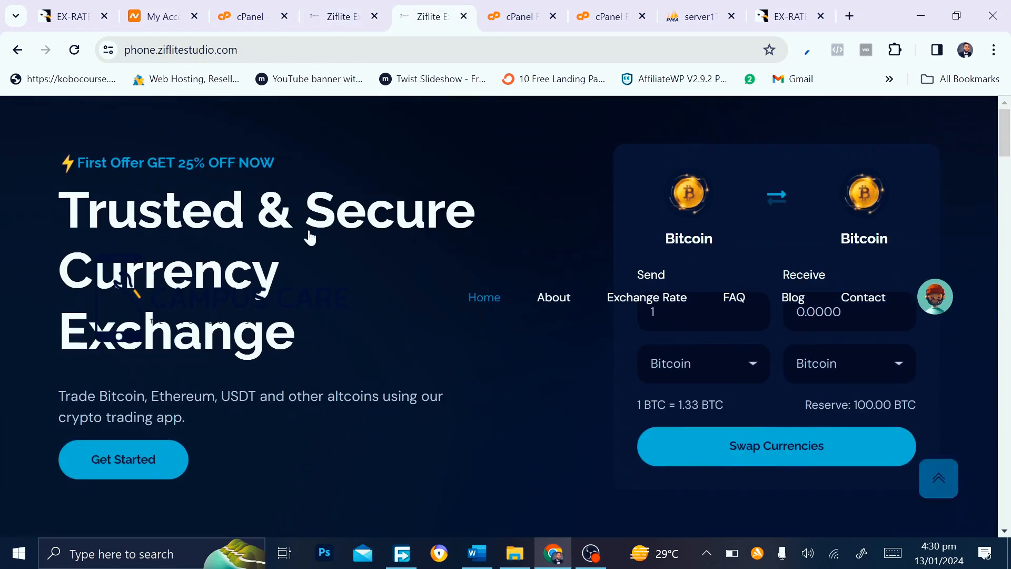
click(374, 7)
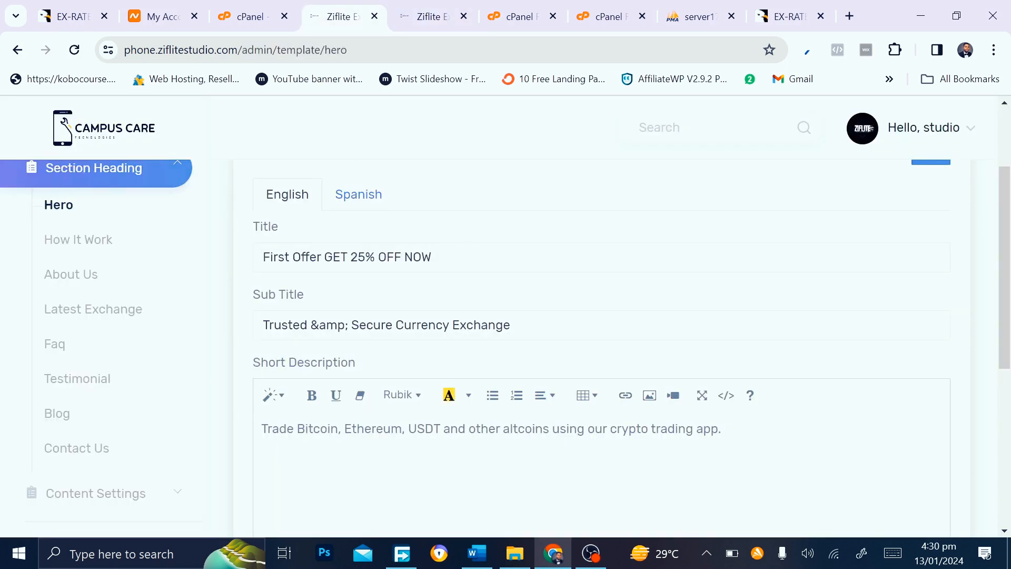
Change the hero title to 'First Offer GET 25% OFF NOWUP' and save the Hero template
click(432, 257)
key(shift+Left)
key(shift+Left)
key(shift+Left)
key(BackSpace)
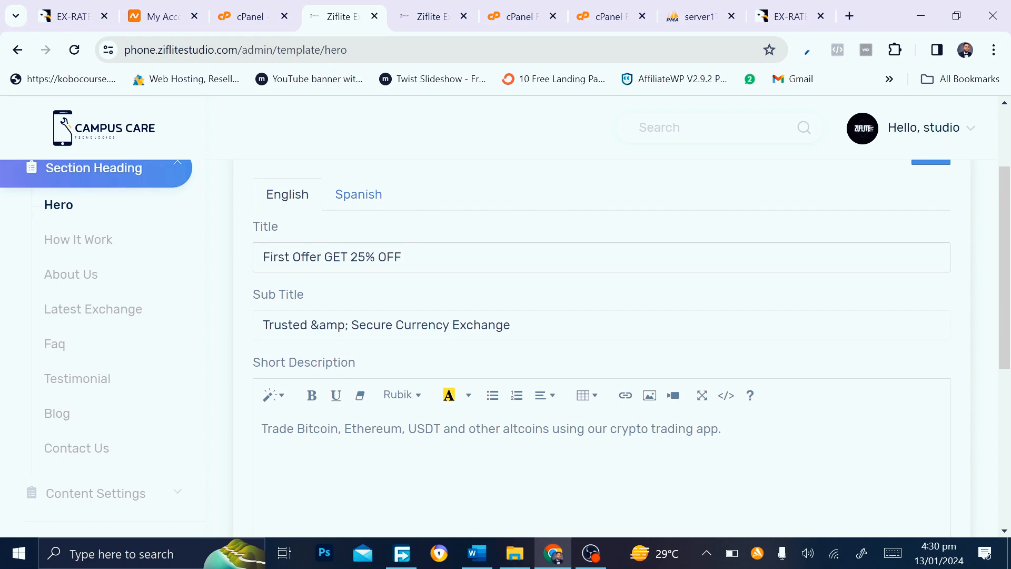
text(NOWUP)
scroll(463, 369, down, 5)
click(467, 457)
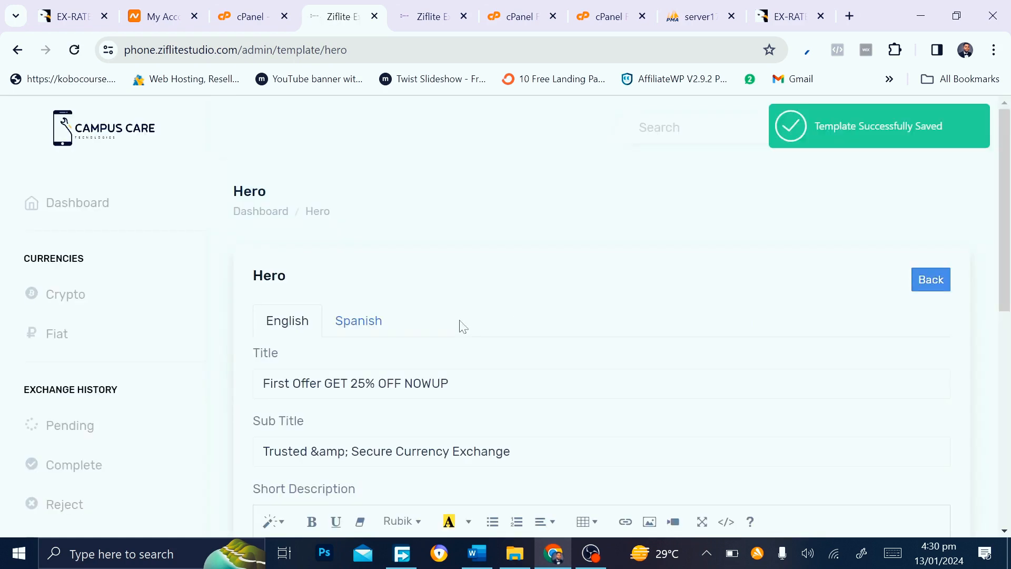
click(442, 13)
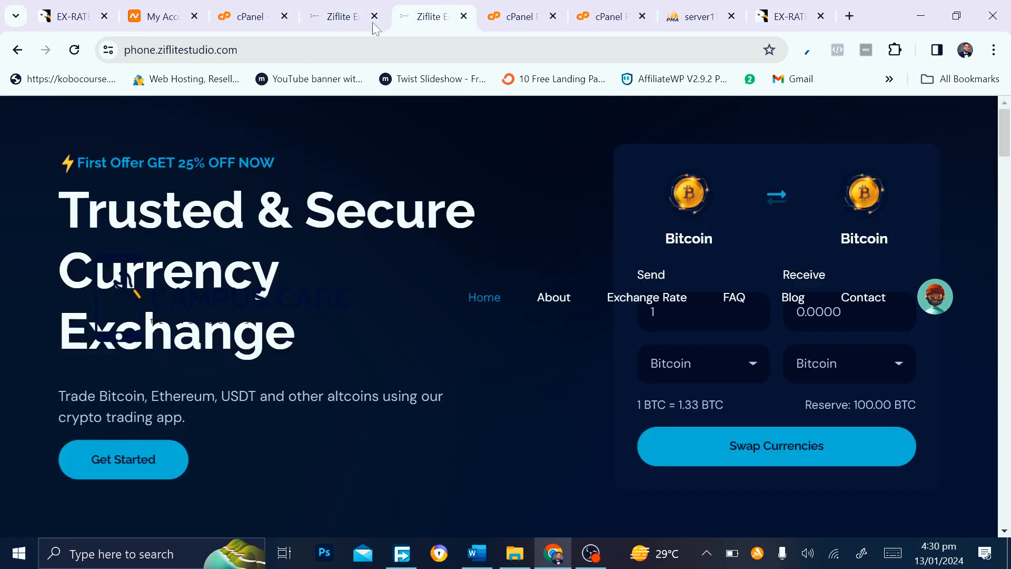
Reload the homepage and confirm the hero title reads 'First Offer GET 25% OFF NOWUP'
click(76, 58)
click(362, 7)
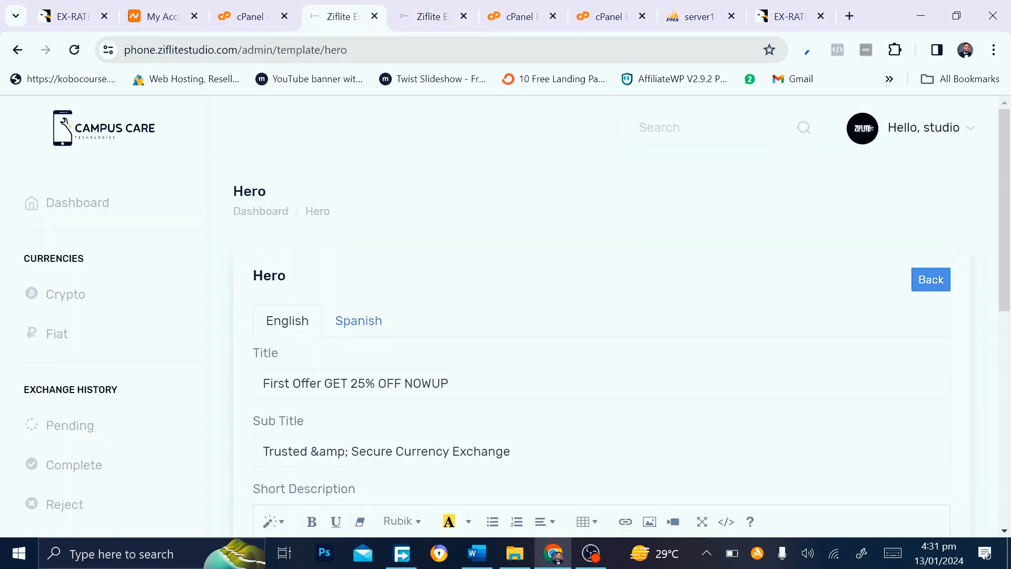
scroll(294, 295, down, 2)
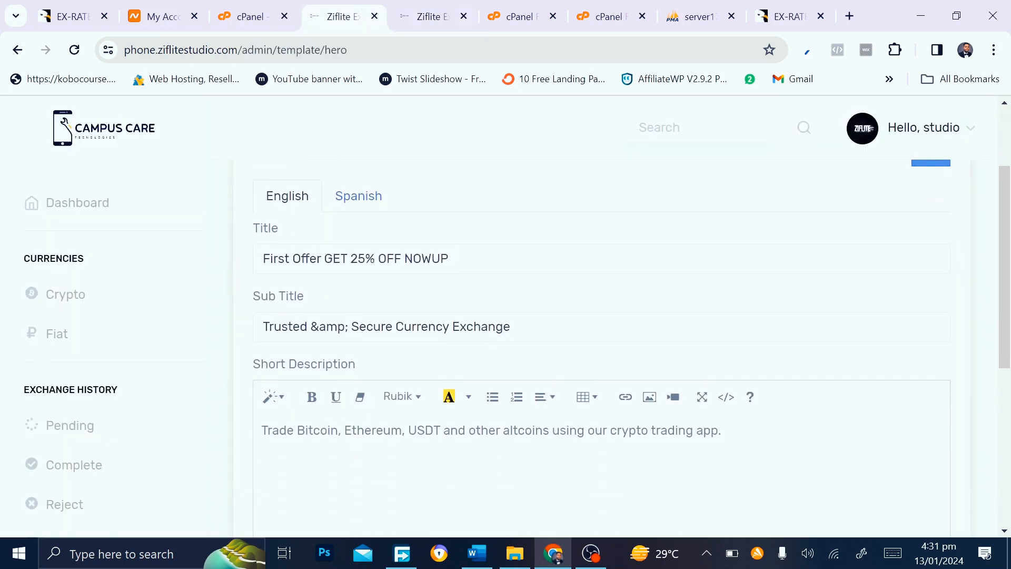
click(446, 7)
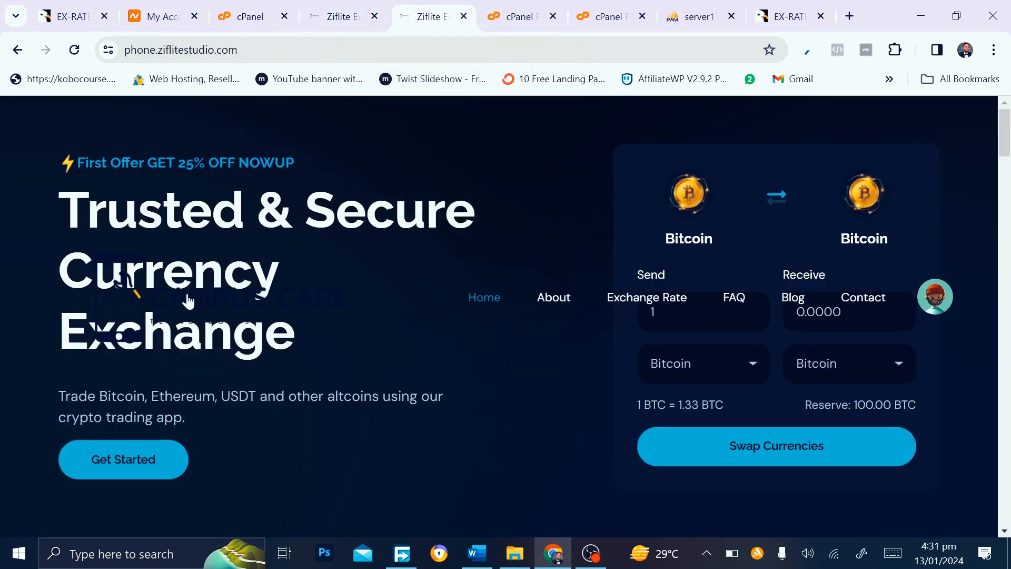
click(342, 7)
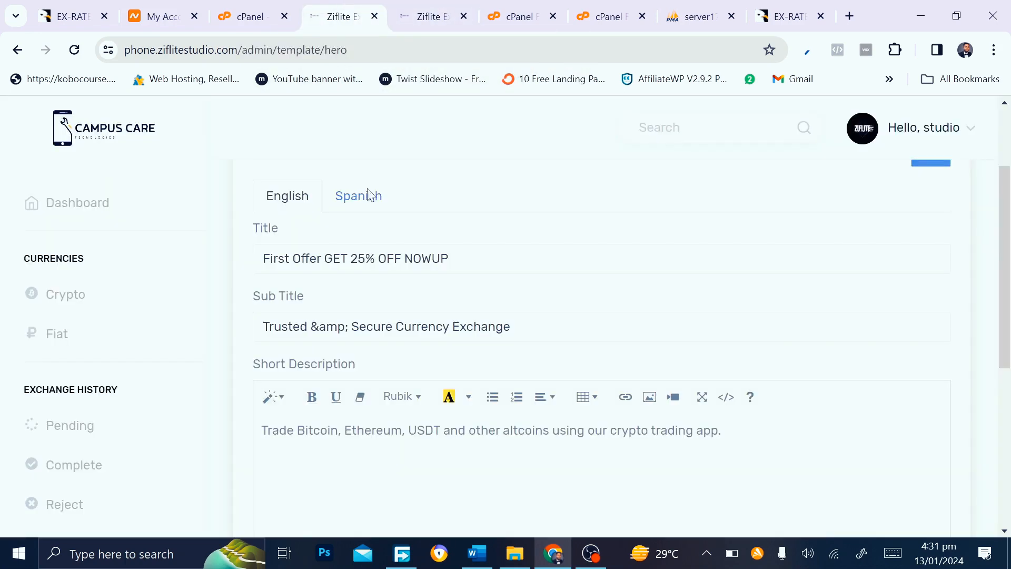
scroll(621, 348, down, 2)
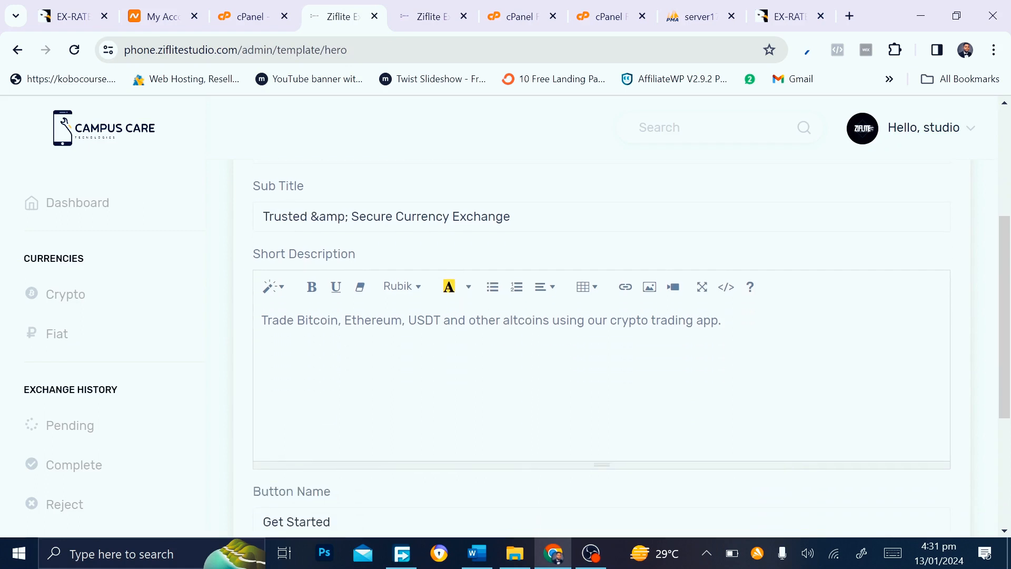
click(441, 11)
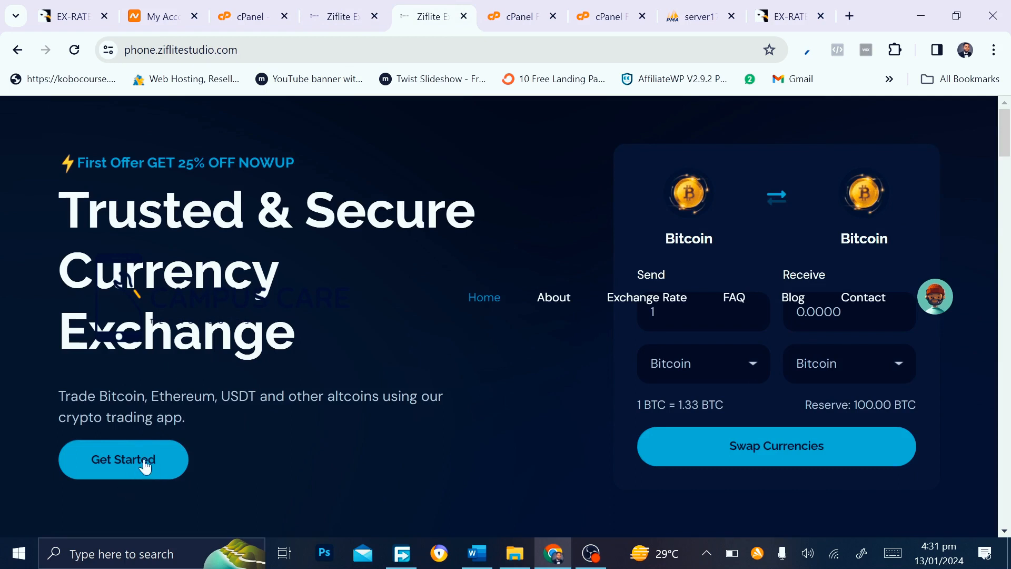
click(318, 7)
Scroll the admin sidebar and expand the Email Settings group
scroll(312, 226, down, 4)
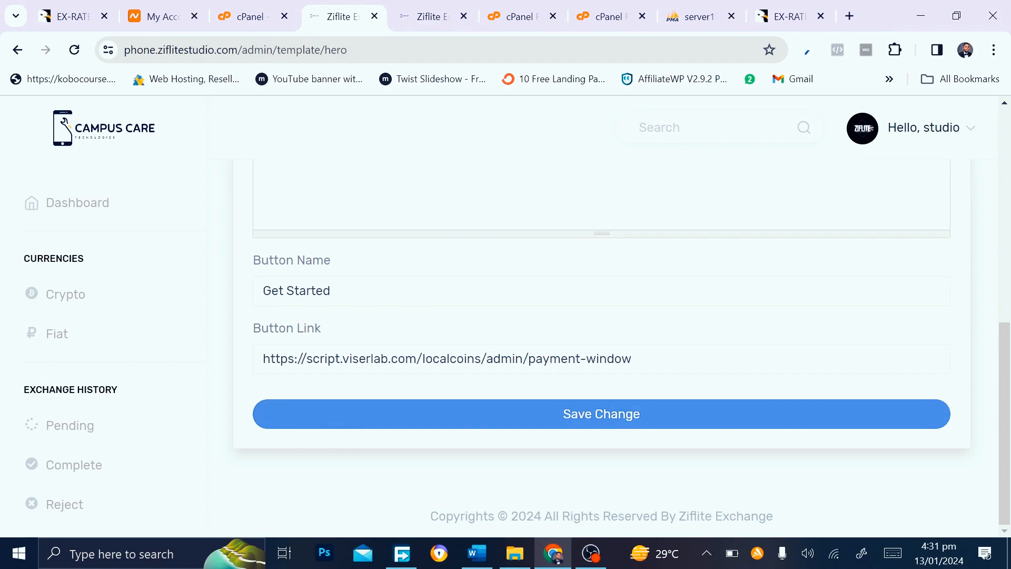
scroll(78, 426, down, 10)
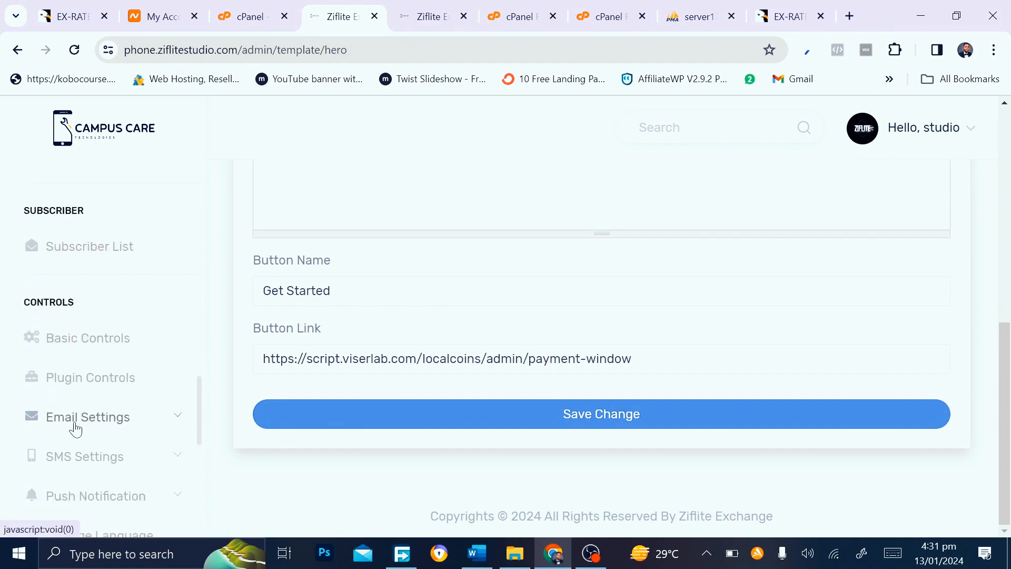
scroll(76, 429, down, 5)
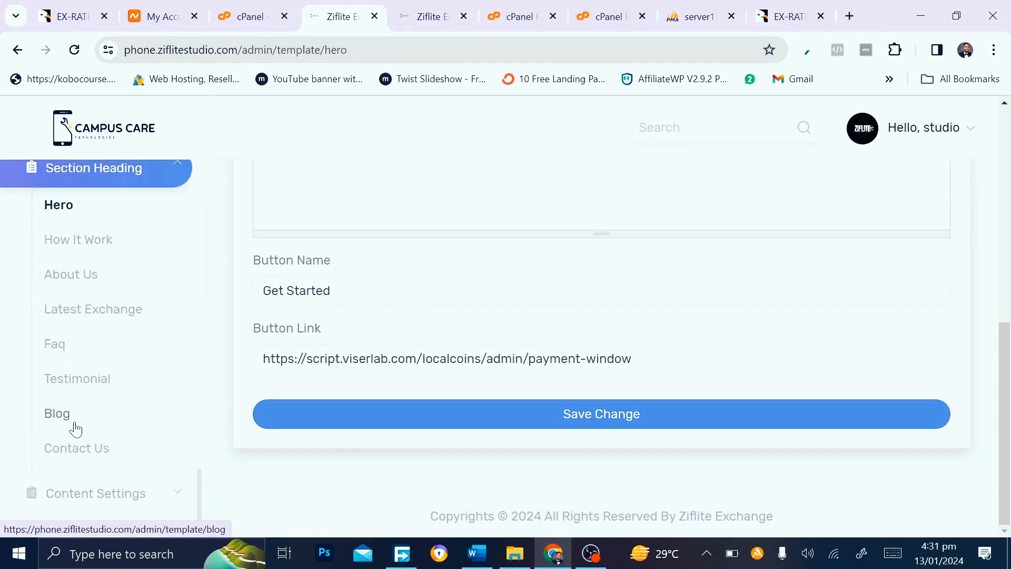
scroll(105, 436, up, 5)
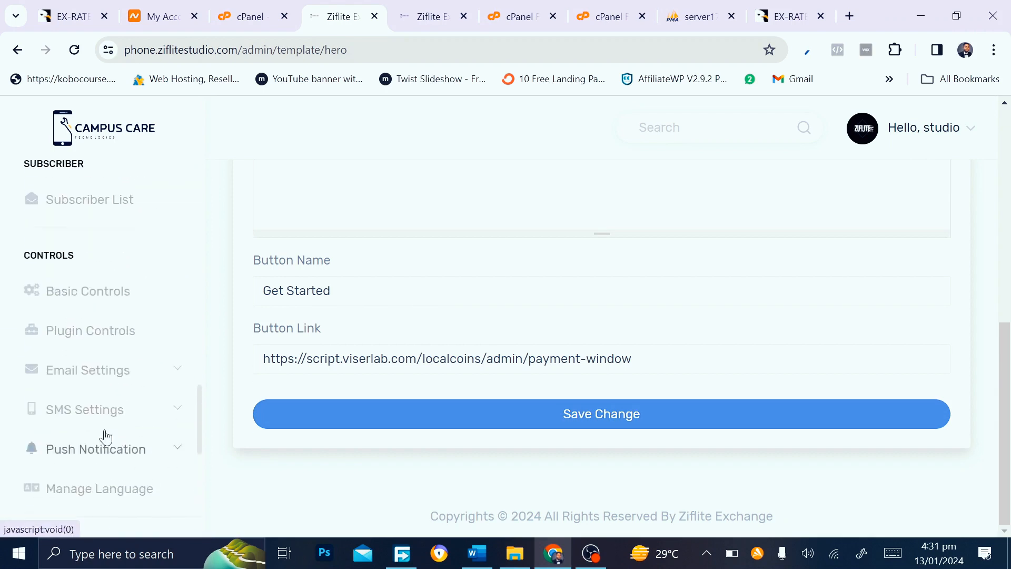
scroll(106, 437, up, 6)
scroll(105, 438, down, 5)
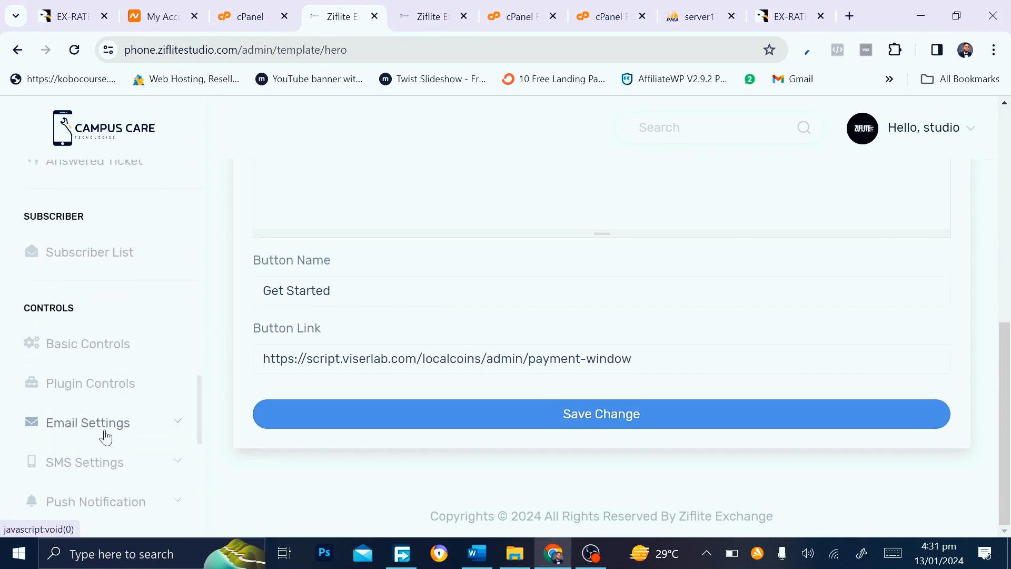
click(80, 417)
Open Email Controls, review the SMTP setup (smtp.mailtrap.io, port 2525, tls) and save it
click(90, 452)
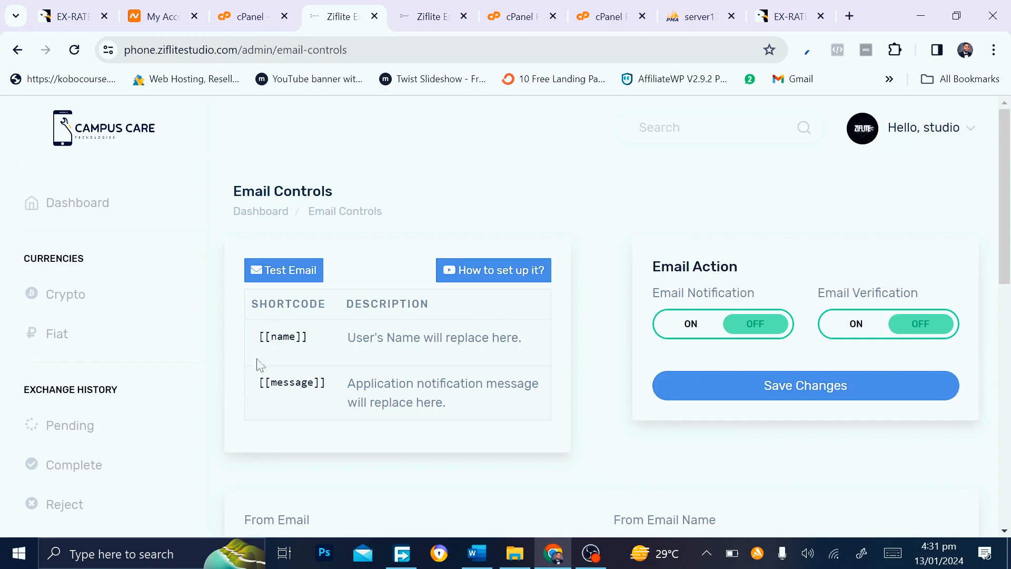
scroll(323, 250, down, 5)
scroll(343, 219, up, 4)
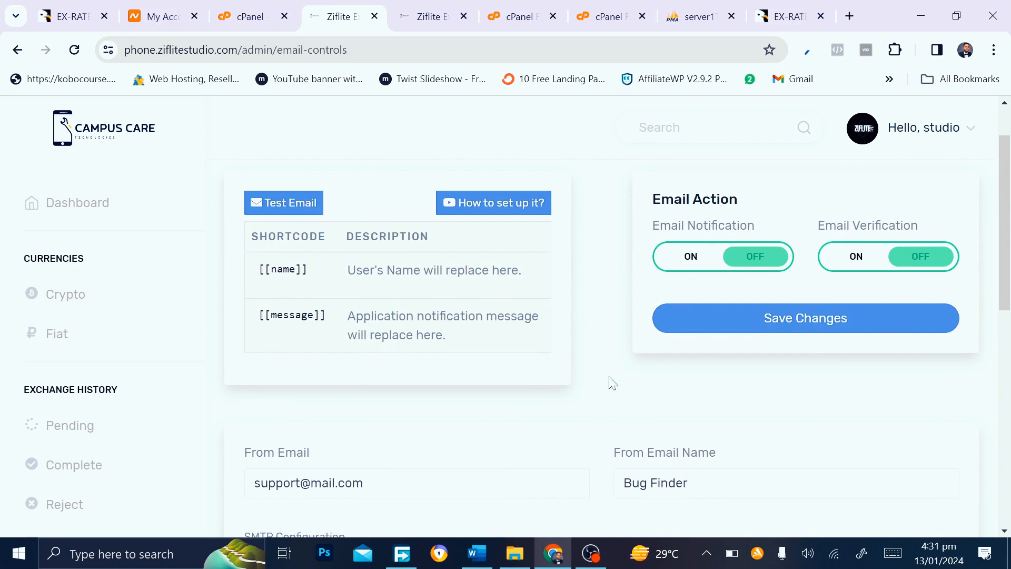
scroll(607, 383, down, 5)
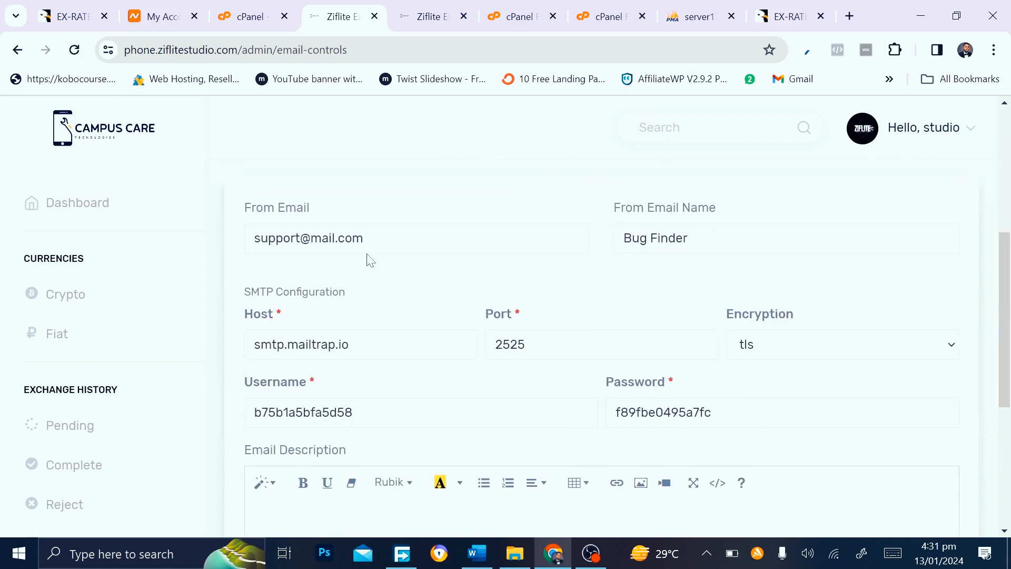
scroll(452, 440, down, 3)
scroll(451, 442, down, 3)
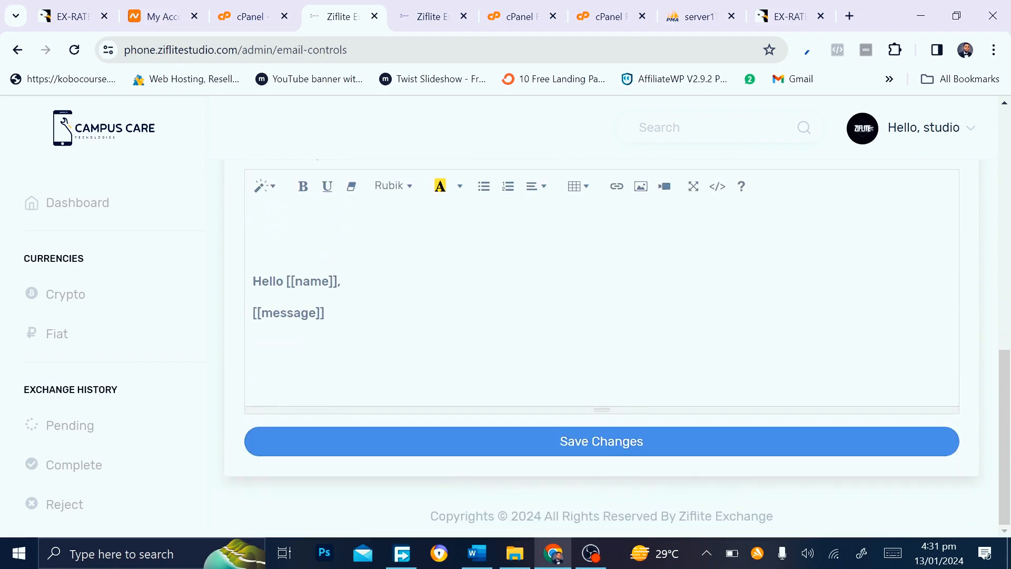
click(451, 441)
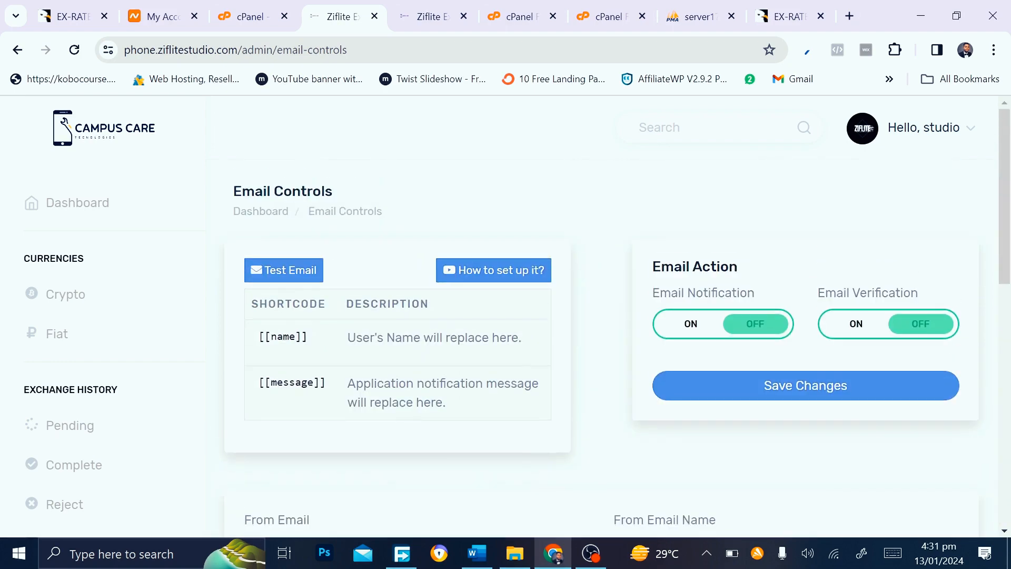
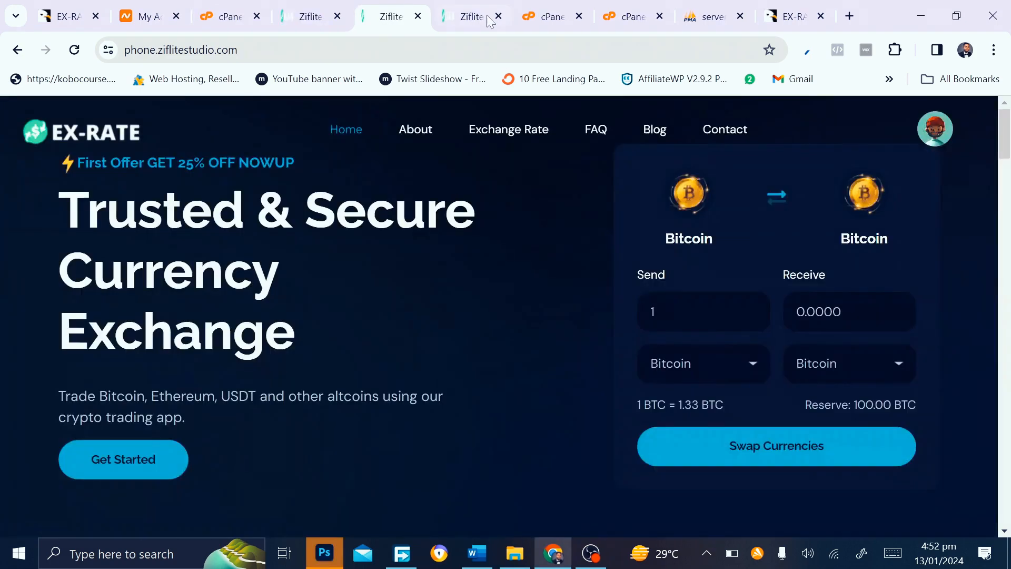
Switch to the admin dashboard showing 1 total user, 1 active user and 0 exchanges
click(489, 17)
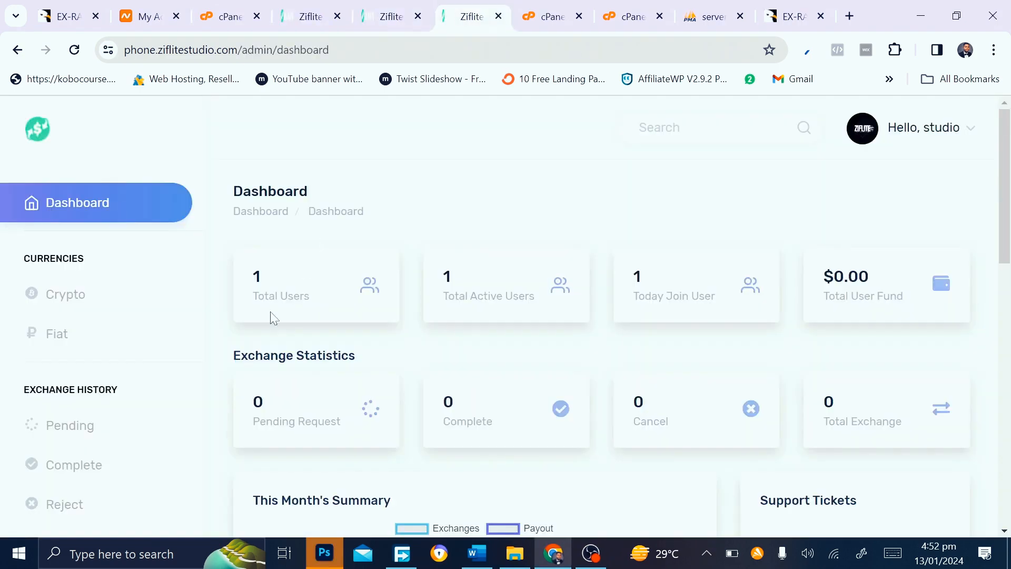
Open the Crypto Currency List and duplicate it into two extra browser tabs
click(30, 294)
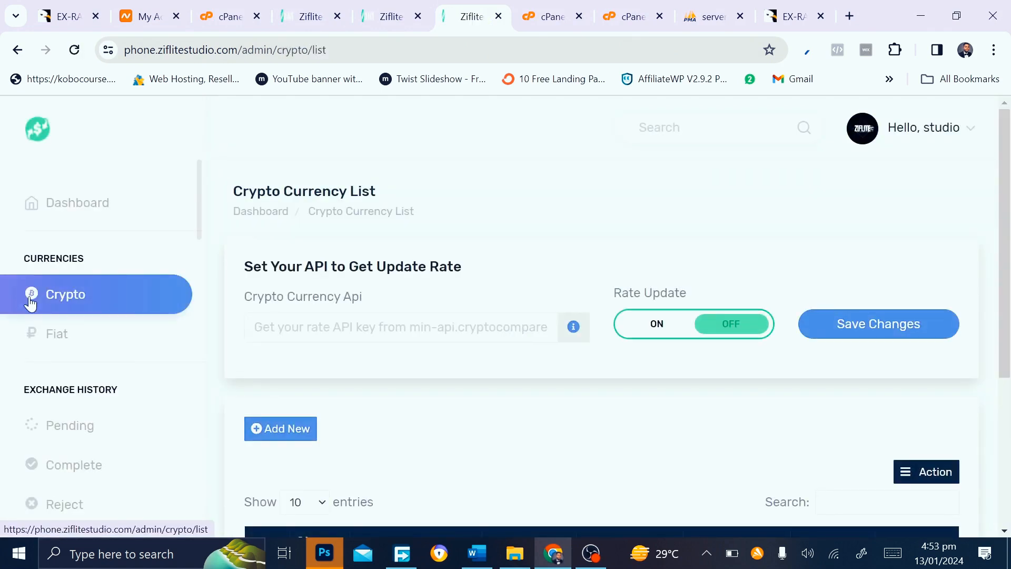
scroll(224, 311, down, 3)
scroll(460, 289, down, 1)
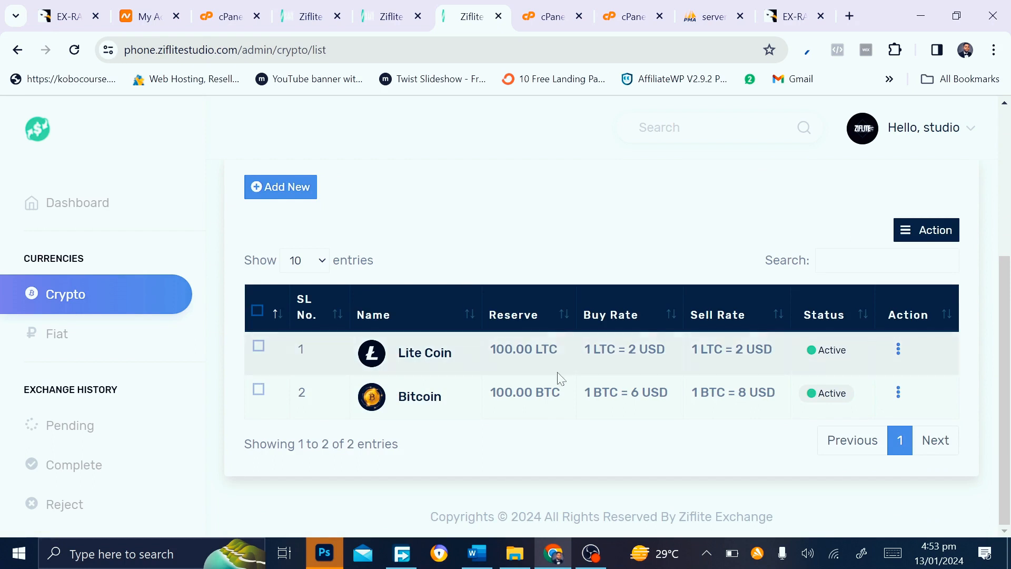
right_click(896, 357)
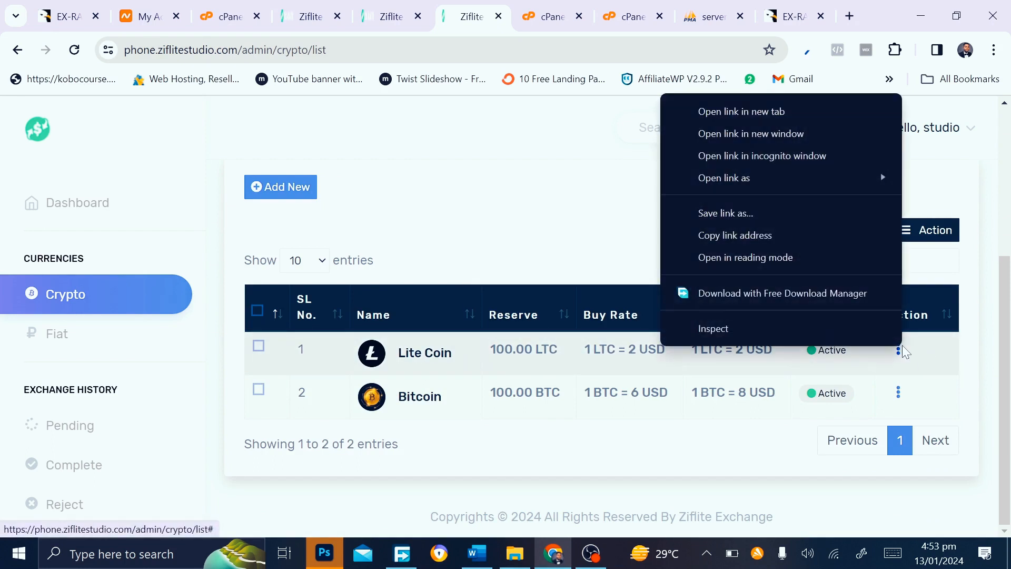
click(747, 113)
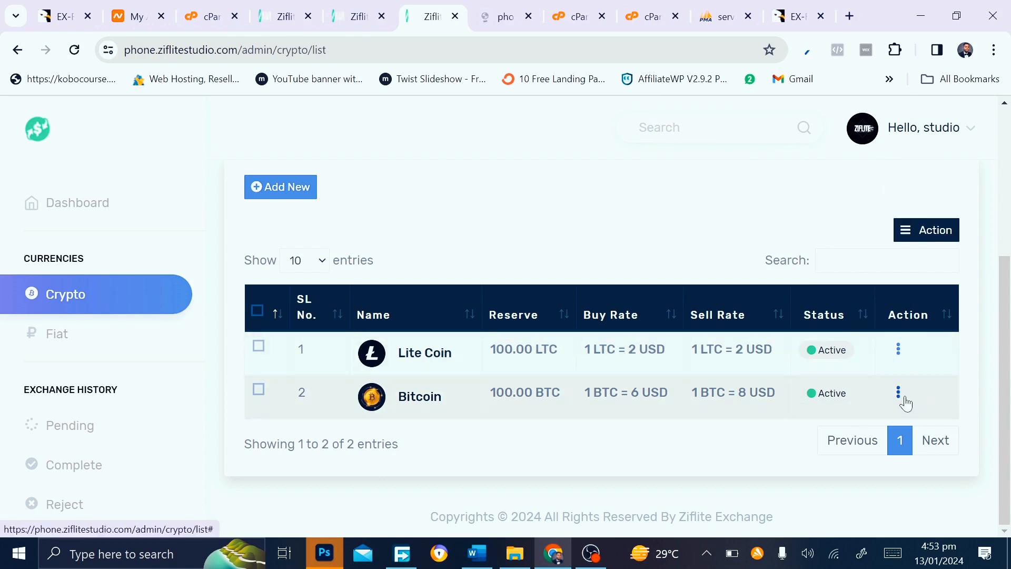
right_click(899, 396)
click(787, 163)
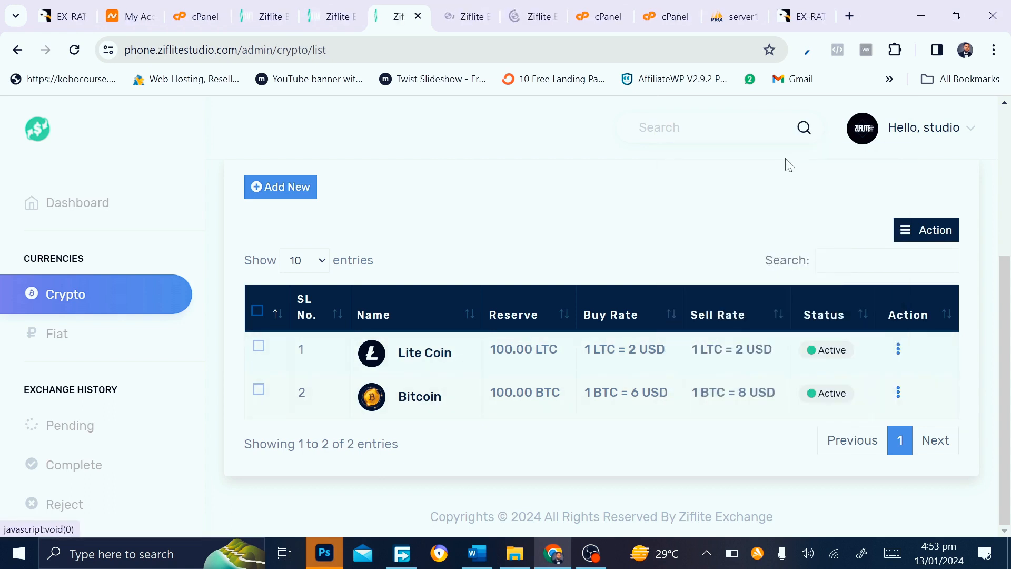
click(474, 13)
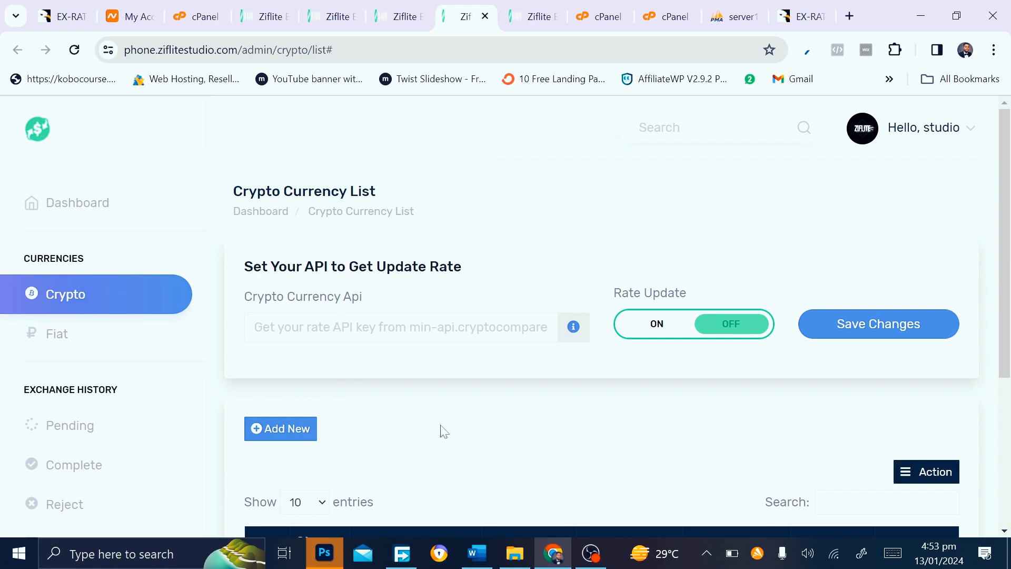
Open Lite Coin's edit page in one tab and Bitcoin's edit page in the other
scroll(440, 429, down, 3)
drag(447, 16, 510, 5)
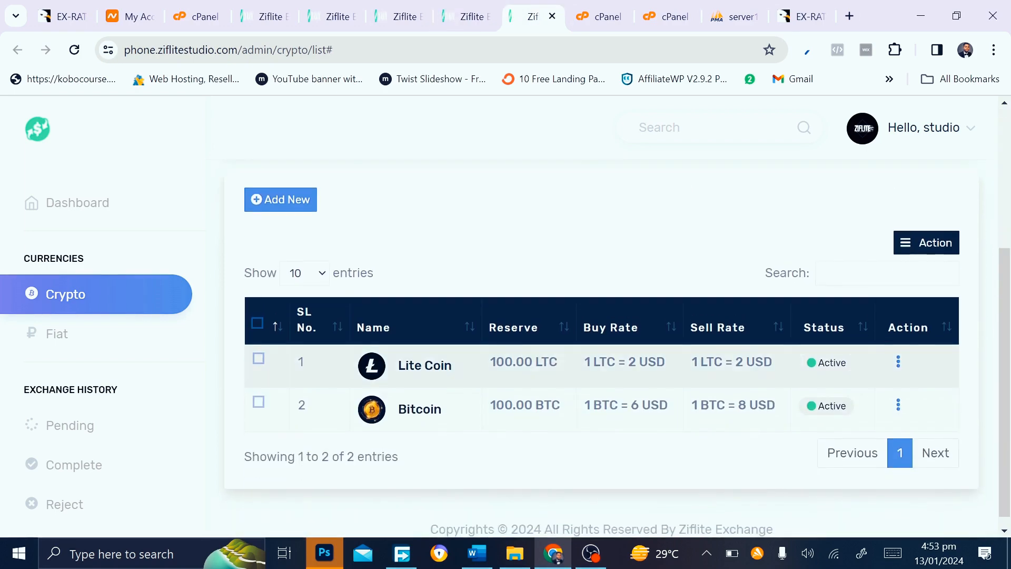
drag(454, 6, 455, 8)
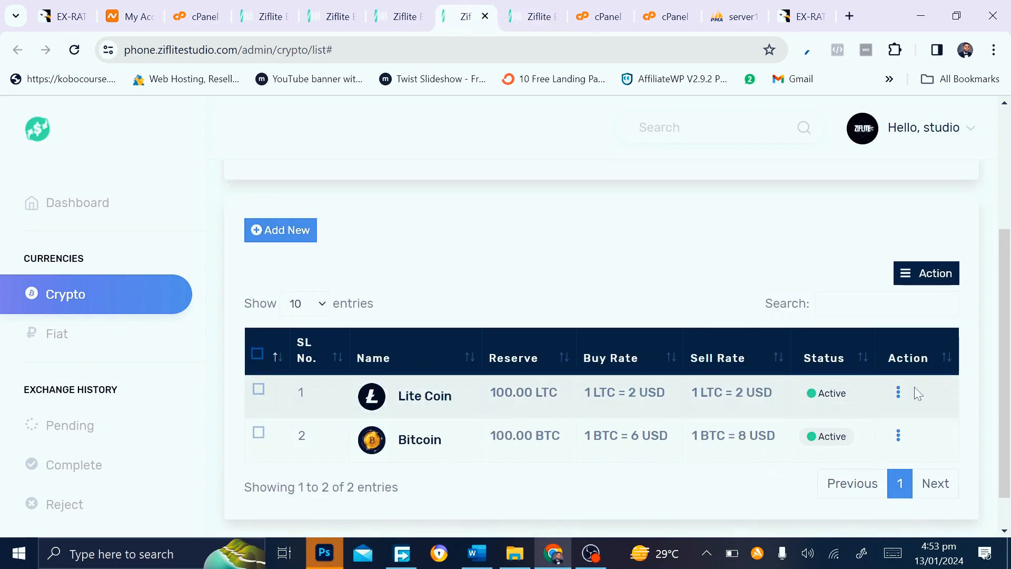
click(899, 396)
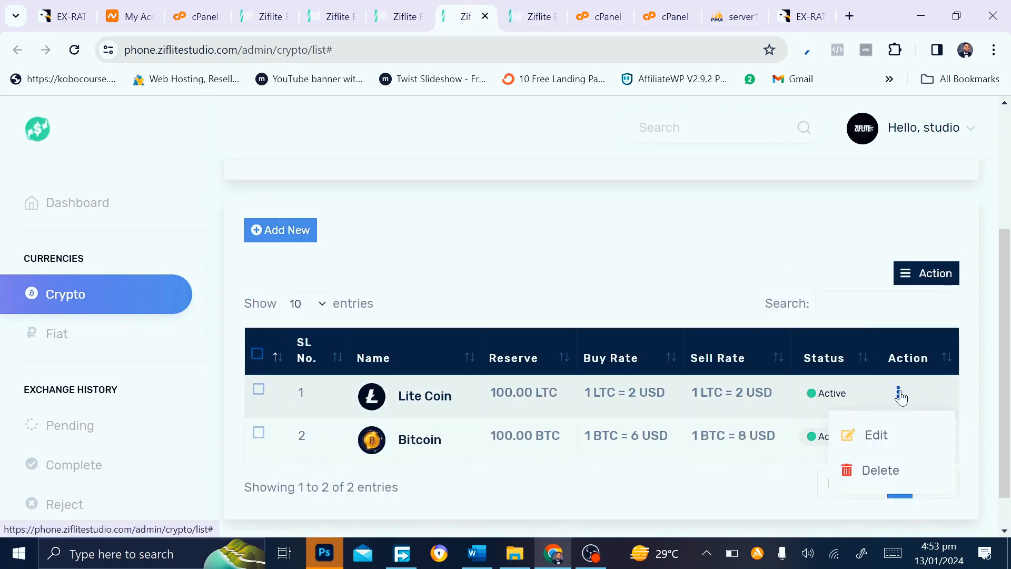
click(871, 435)
click(529, 7)
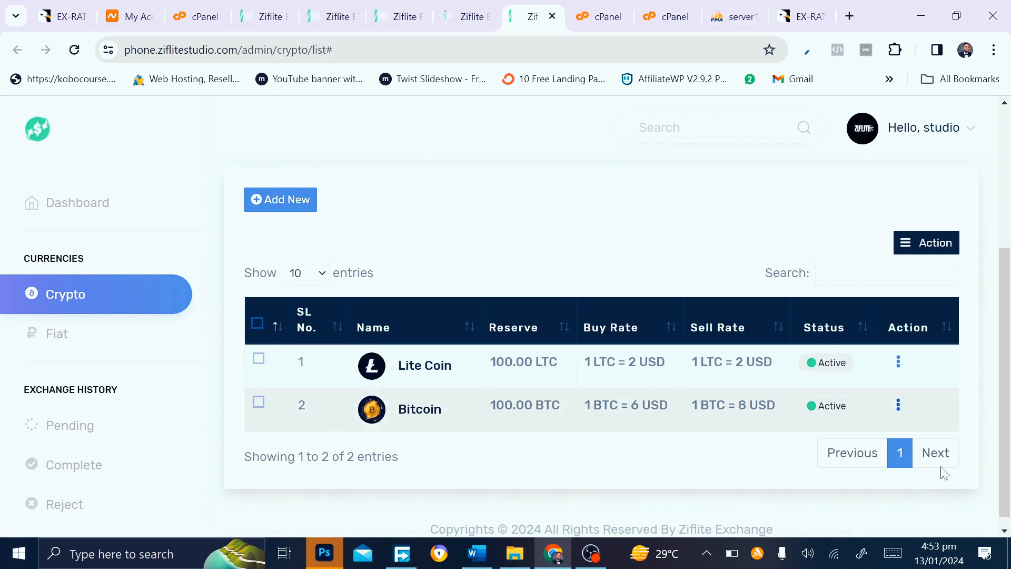
click(899, 361)
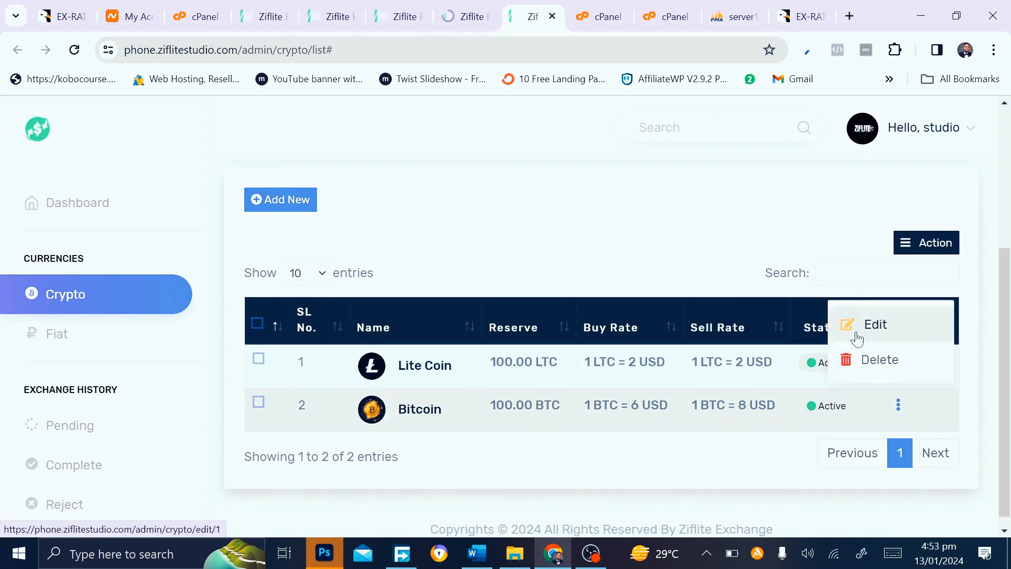
click(853, 330)
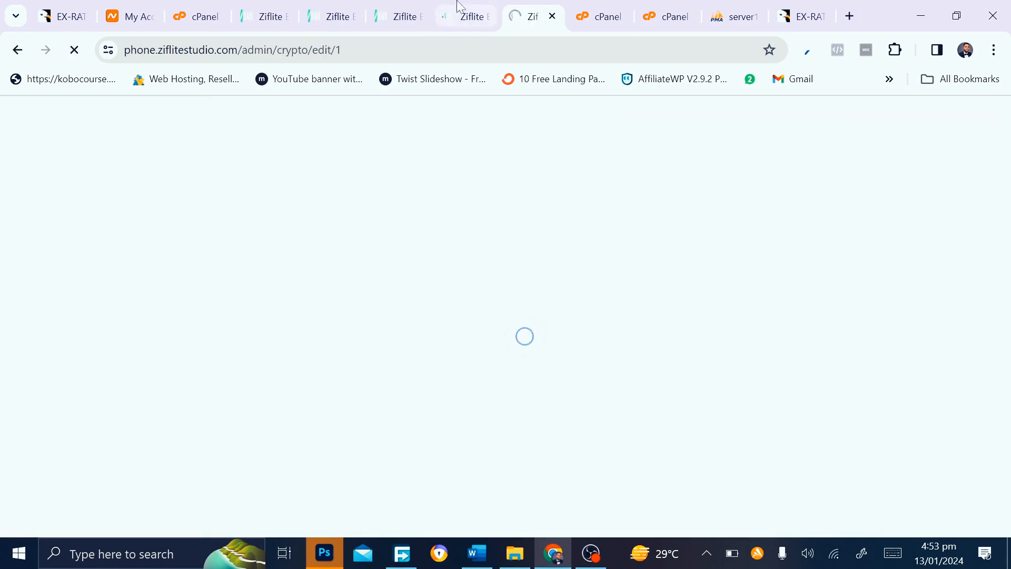
Strip the leading words from Lite Coin's instruction note and insert '37ydyw' into the address
click(461, 8)
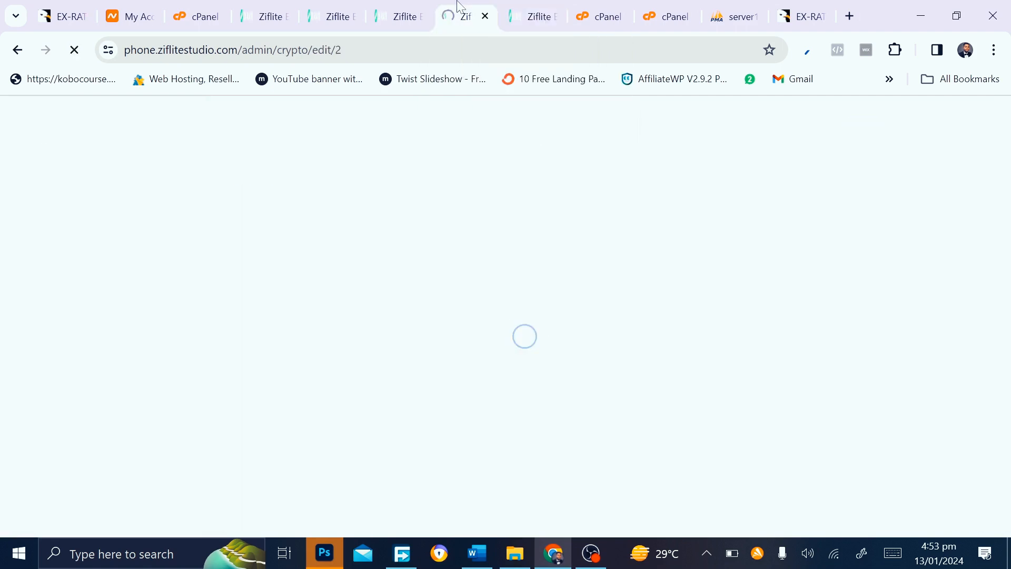
scroll(463, 319, down, 10)
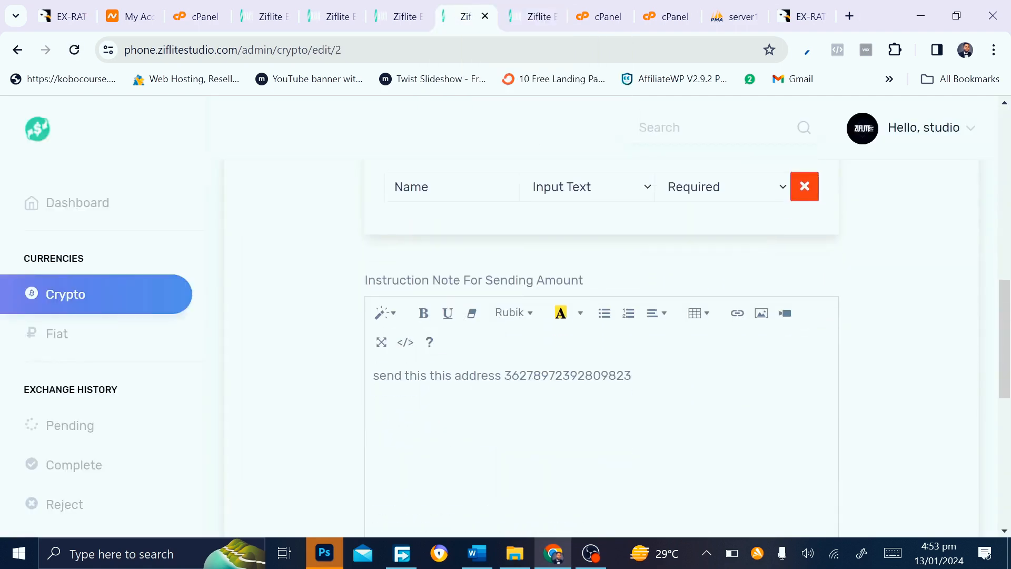
click(504, 376)
drag(504, 375, 351, 385)
key(BackSpace)
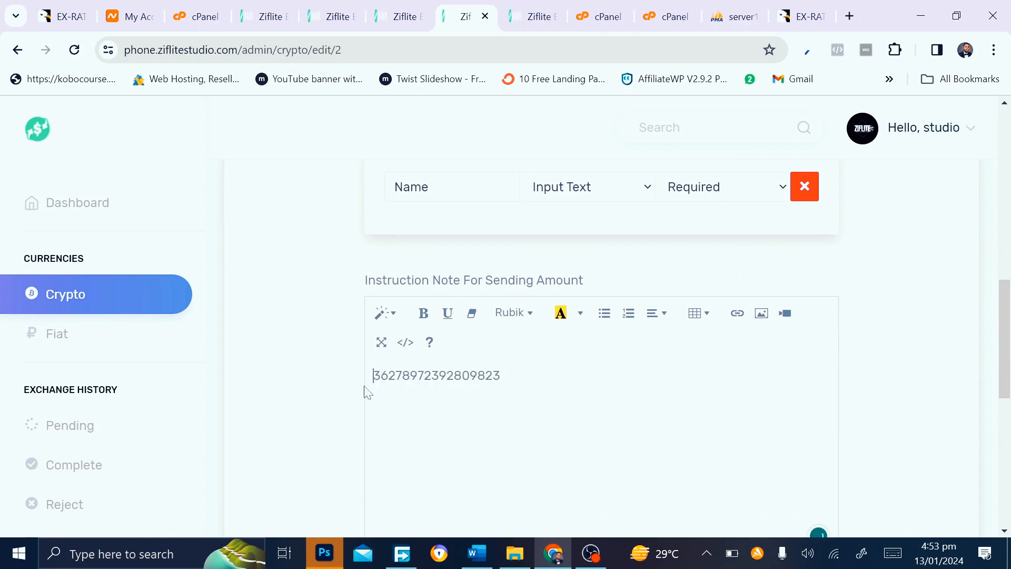
click(431, 375)
text(37y)
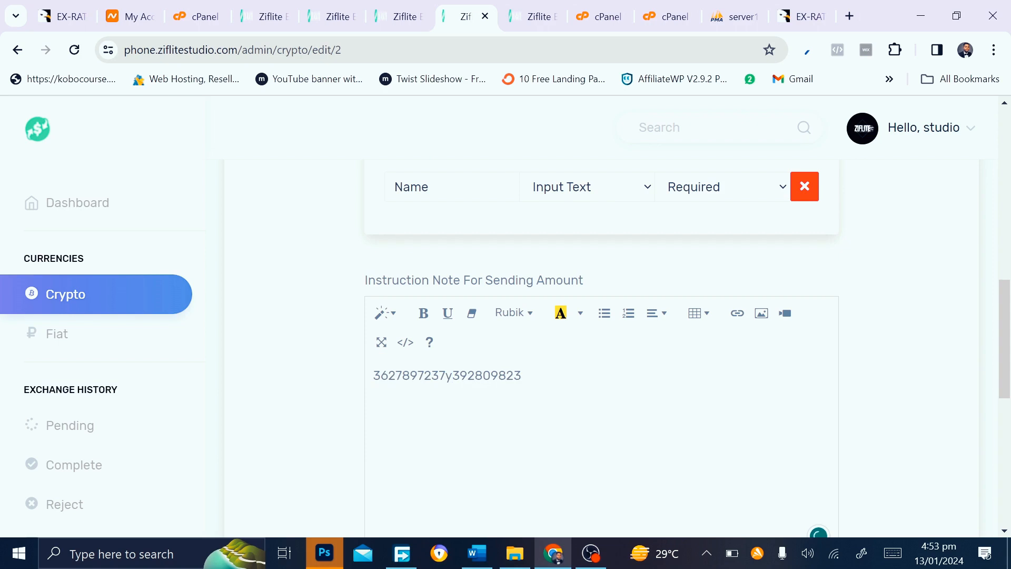
text(dyw)
key(ctrl+a)
key(ctrl+c)
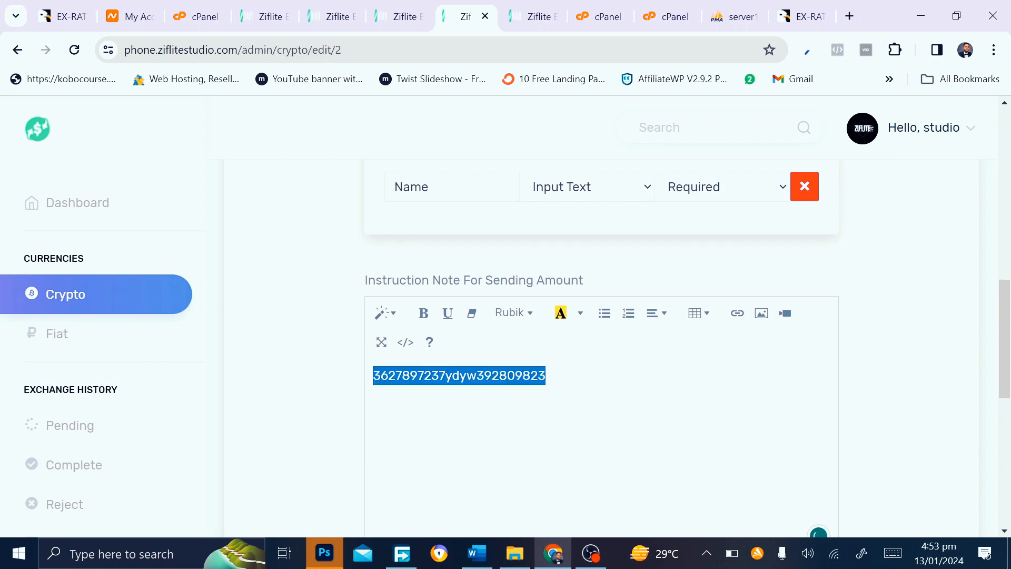
Replace Bitcoin's instruction note with the edited address and save Bitcoin
key(ctrl+Tab)
scroll(600, 342, down, 5)
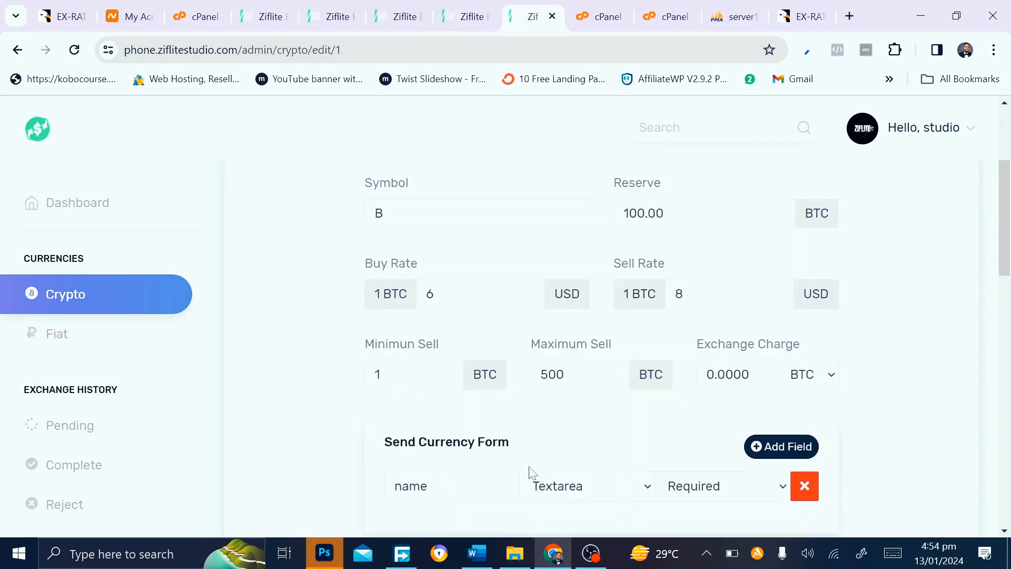
scroll(515, 429, down, 9)
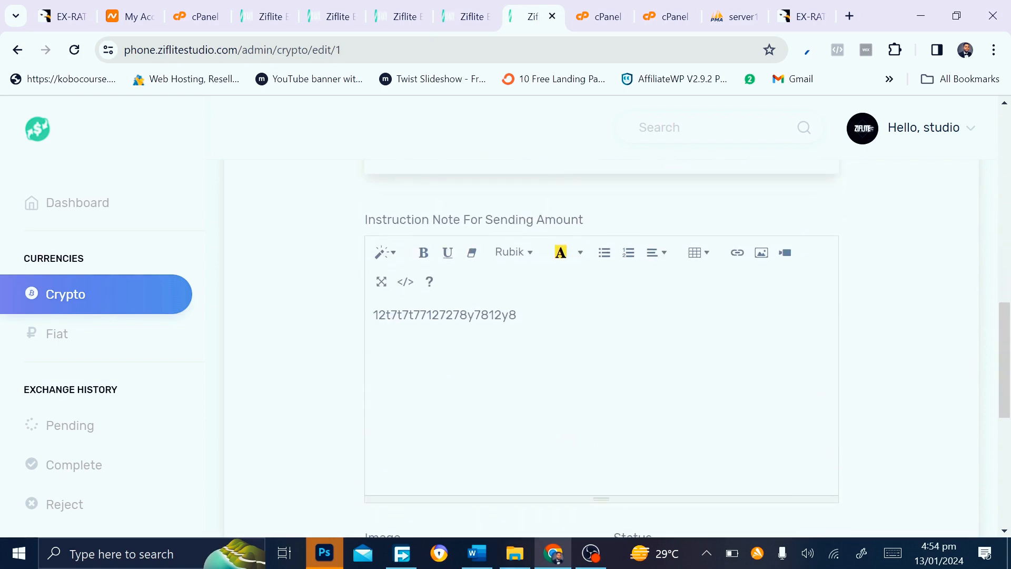
click(516, 315)
key(ctrl+a)
key(ctrl+v)
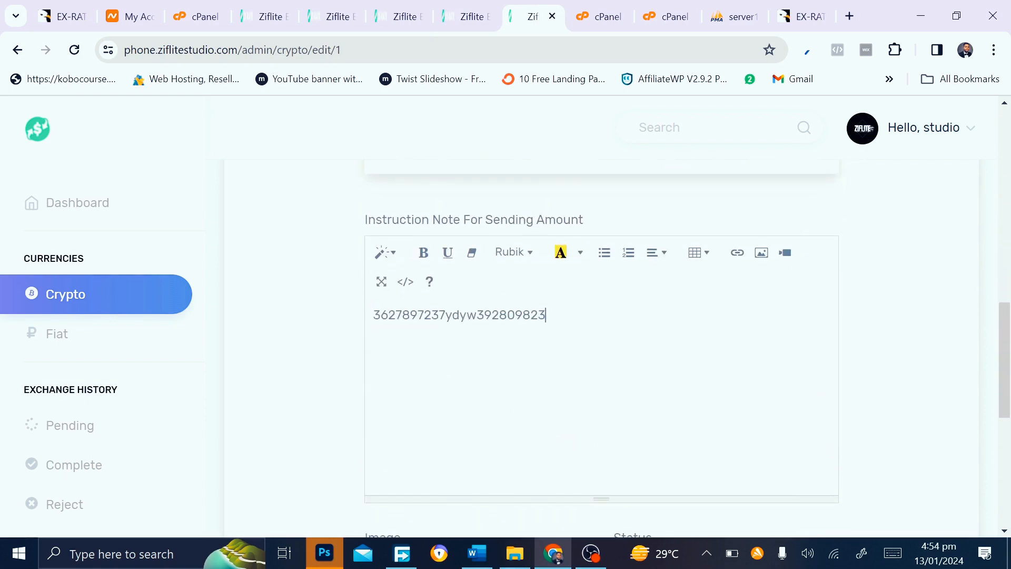
scroll(429, 509, down, 8)
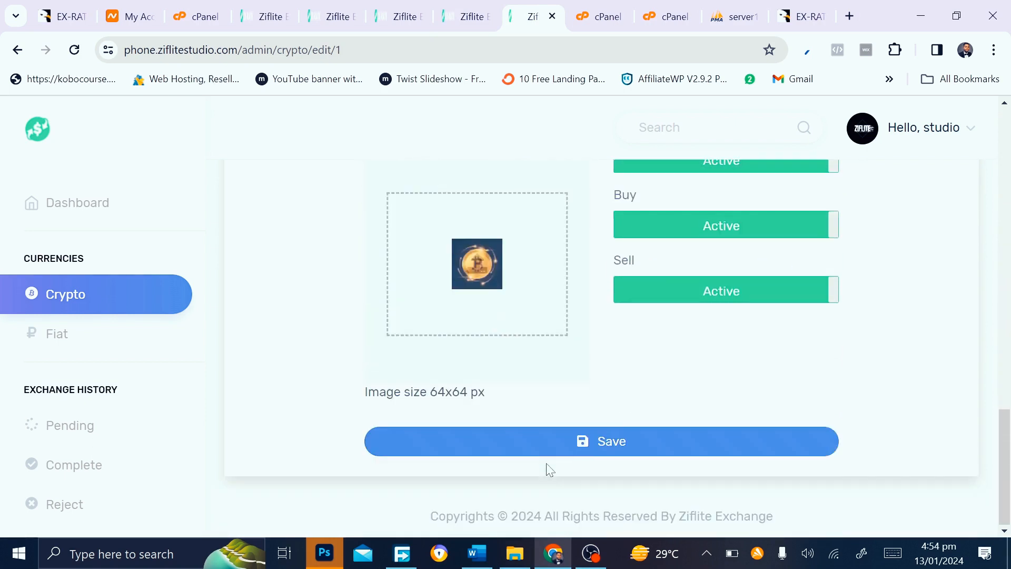
click(589, 447)
Save the Lite Coin currency changes
click(463, 16)
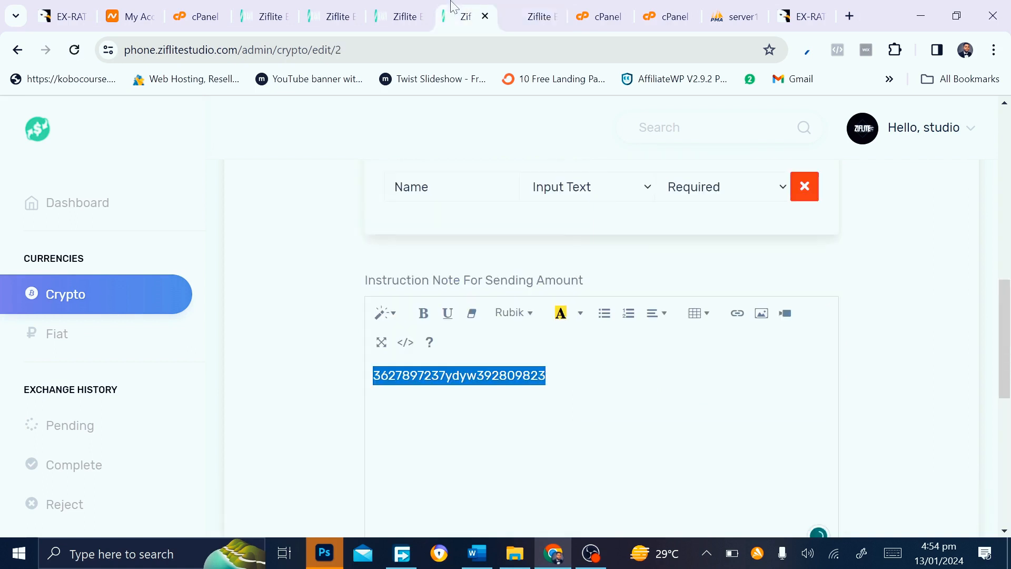
scroll(594, 443, down, 8)
click(616, 450)
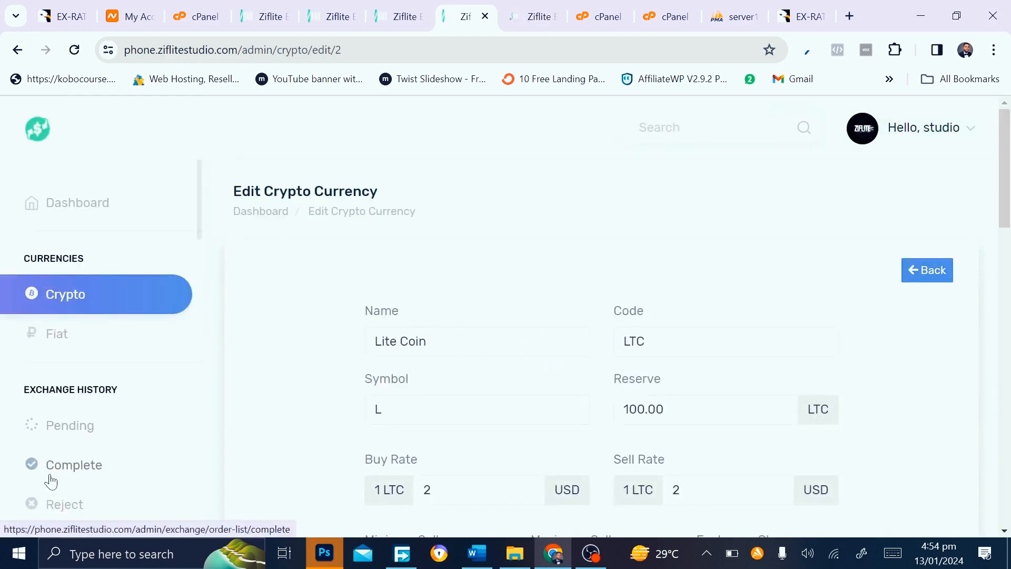
Scroll Lite Coin's edit page to the currency forms: 1–500 LTC limits and required Name fields
scroll(51, 479, down, 5)
scroll(51, 479, down, 4)
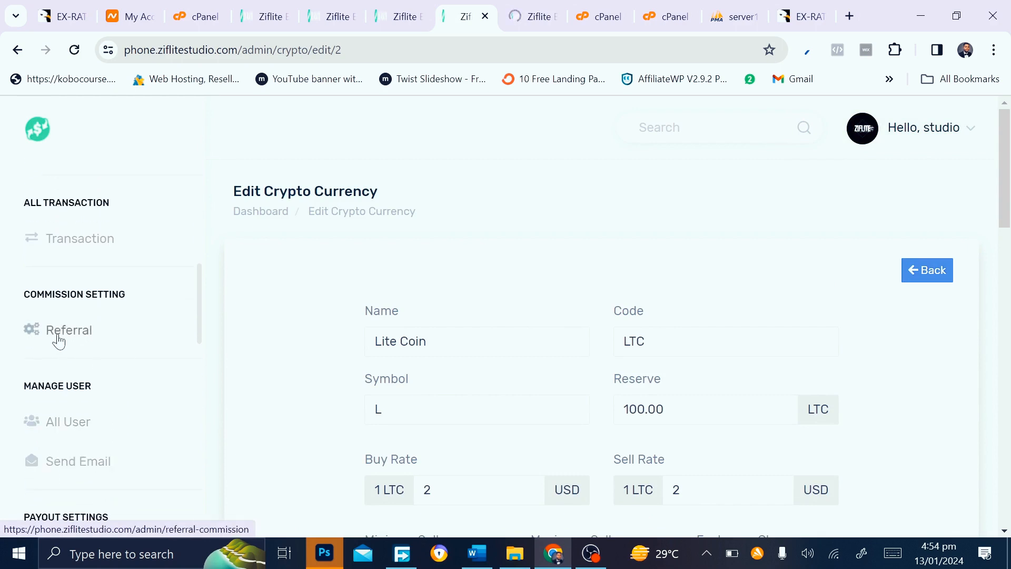
scroll(61, 429, down, 3)
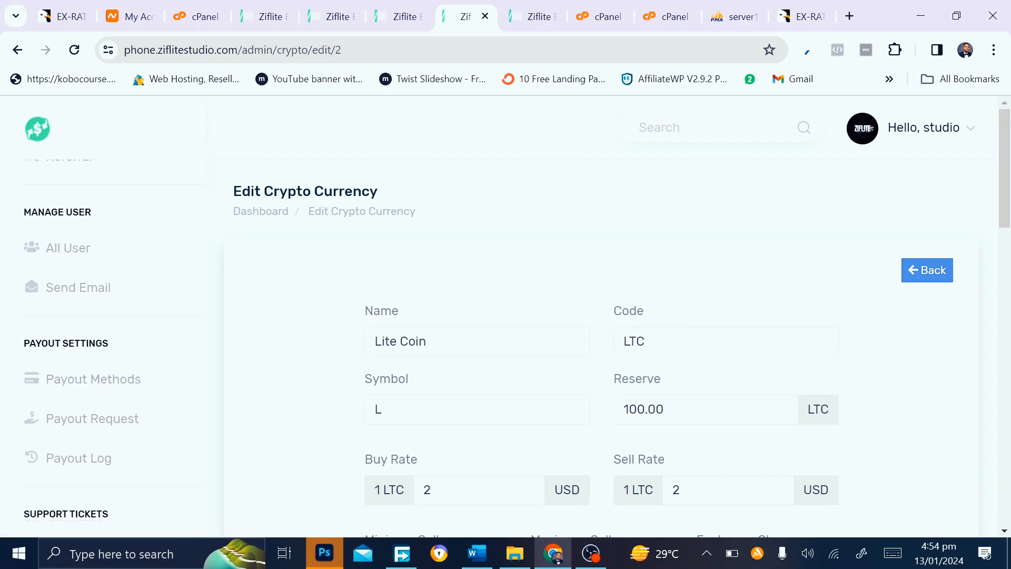
scroll(536, 308, down, 4)
scroll(537, 308, down, 3)
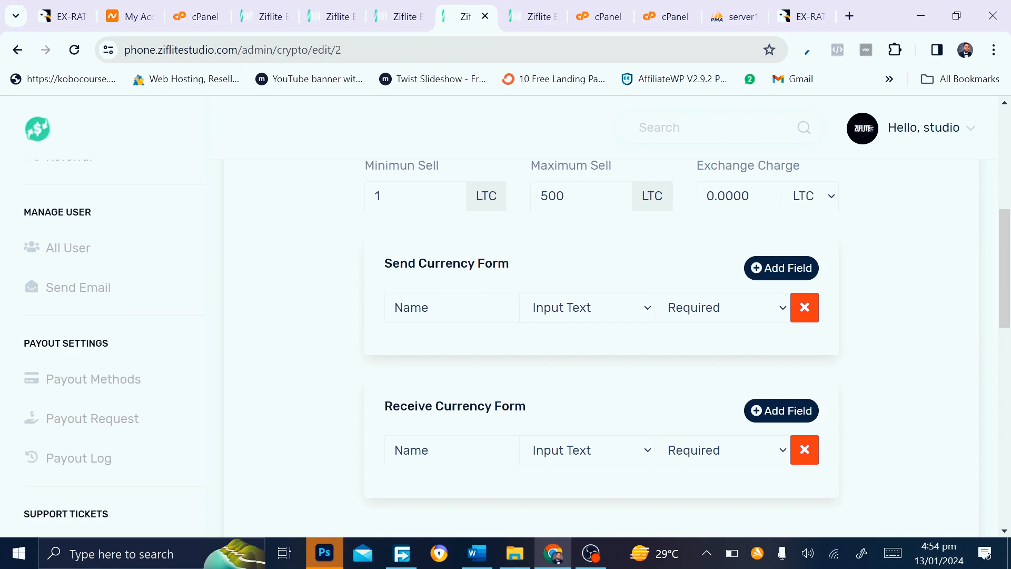
Inspect the Name fields in Lite Coin's send and receive forms
click(429, 308)
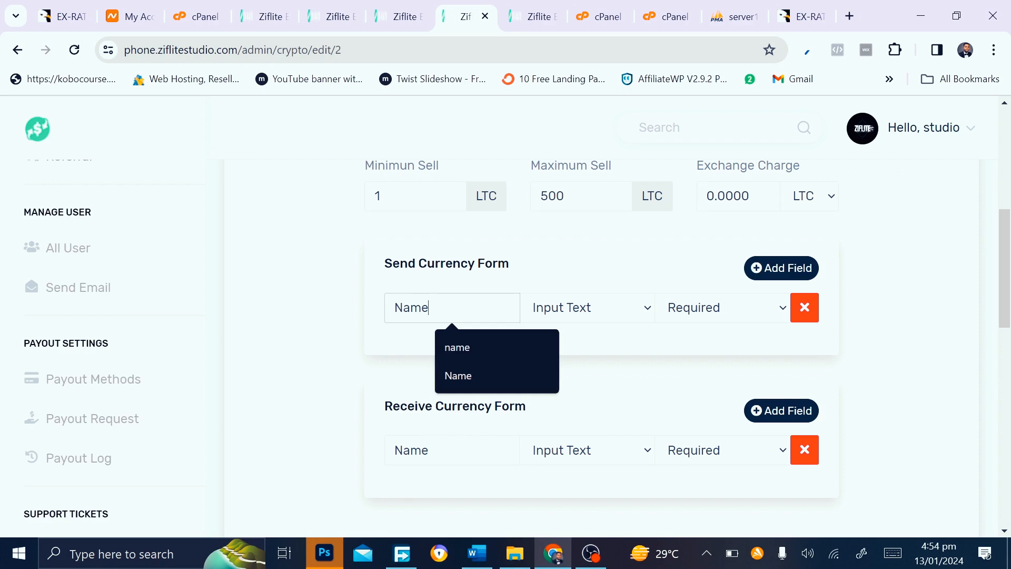
click(429, 451)
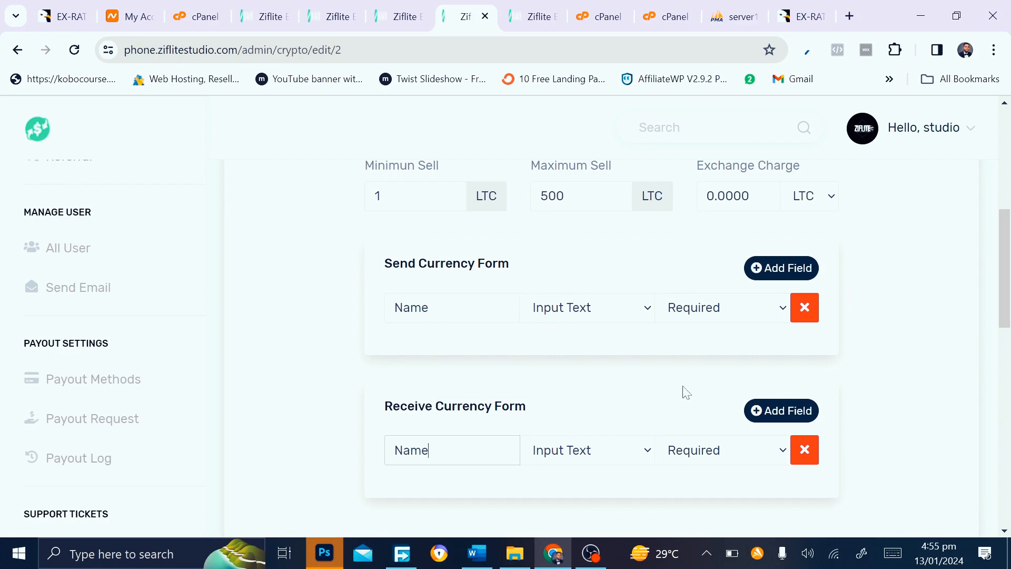
scroll(684, 390, up, 3)
Delete the Adresss field from Bitcoin's receive form and save Bitcoin
click(527, 7)
scroll(479, 374, down, 10)
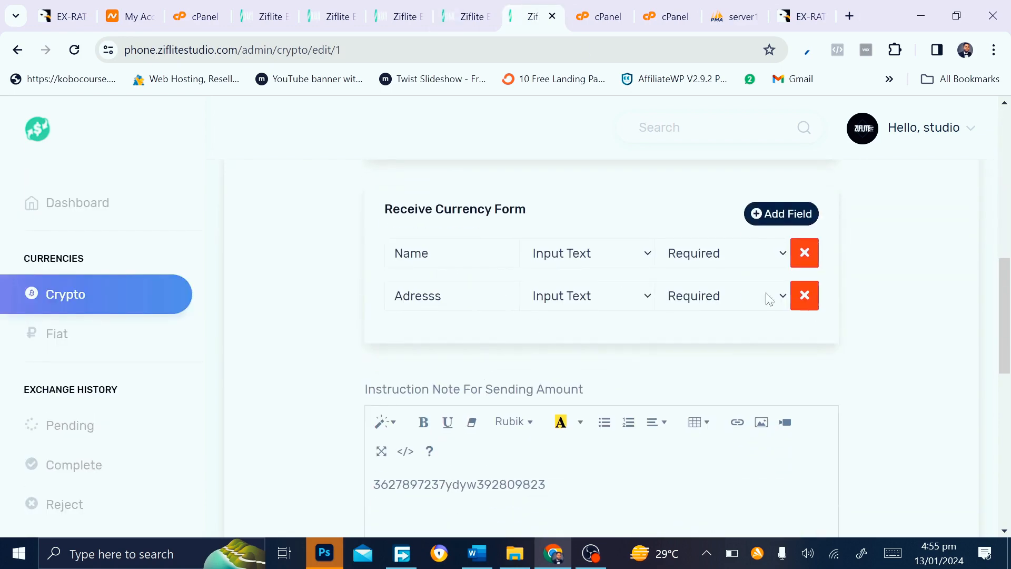
click(813, 304)
scroll(559, 418, down, 10)
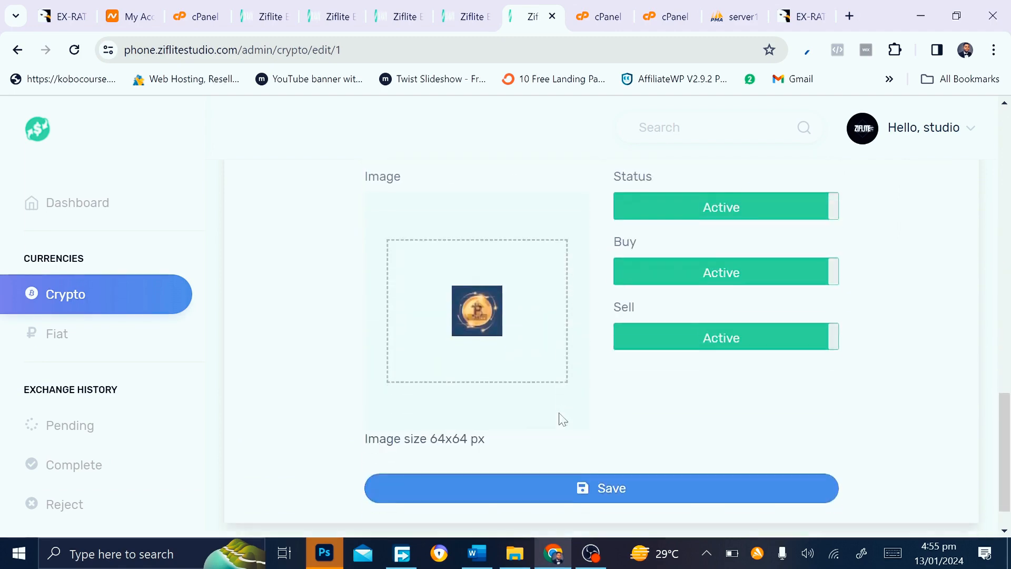
click(570, 456)
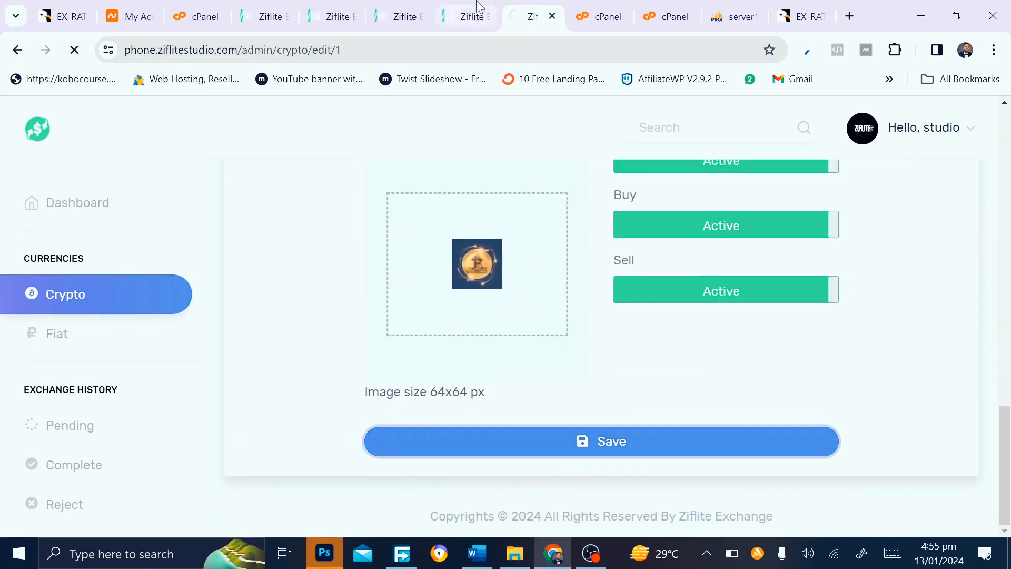
Save the Lite Coin settings and return to the EX-RATE homepage
key(ctrl+shift+Tab)
scroll(554, 474, down, 5)
scroll(554, 474, down, 8)
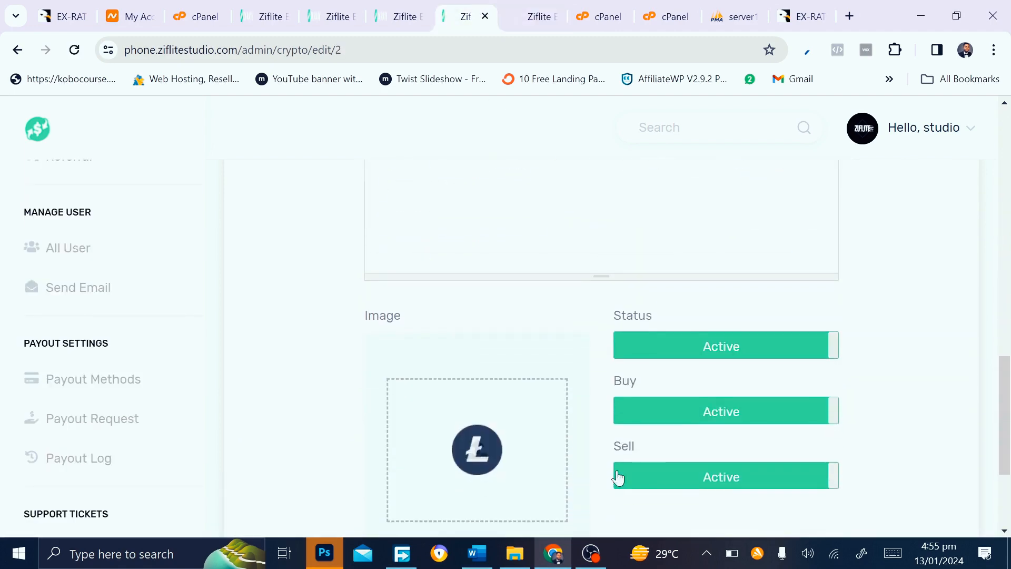
click(620, 458)
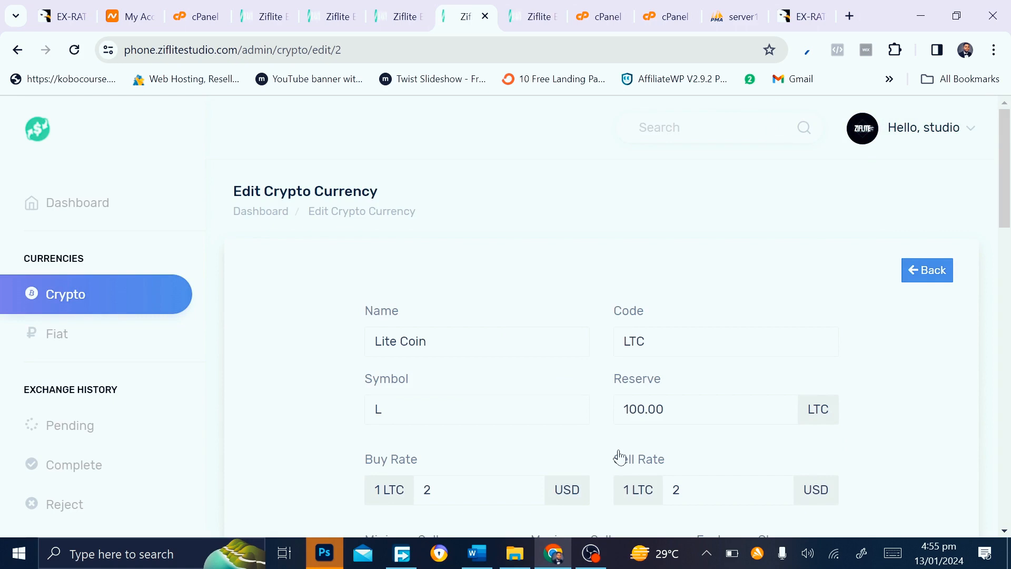
click(289, 8)
click(333, 10)
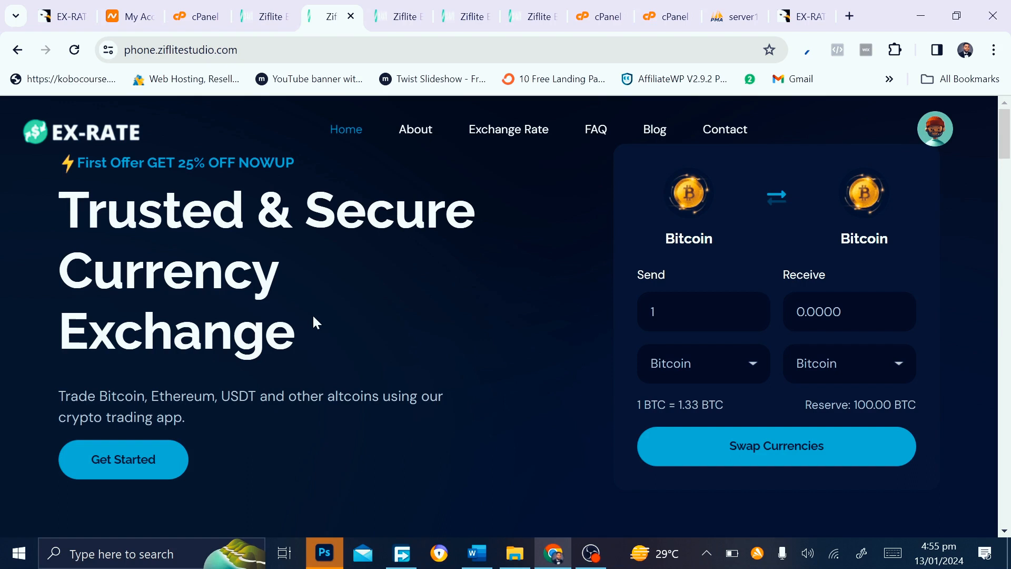
Cycle through the admin tabs back to the EX-RATE homepage and its account menu
click(415, 8)
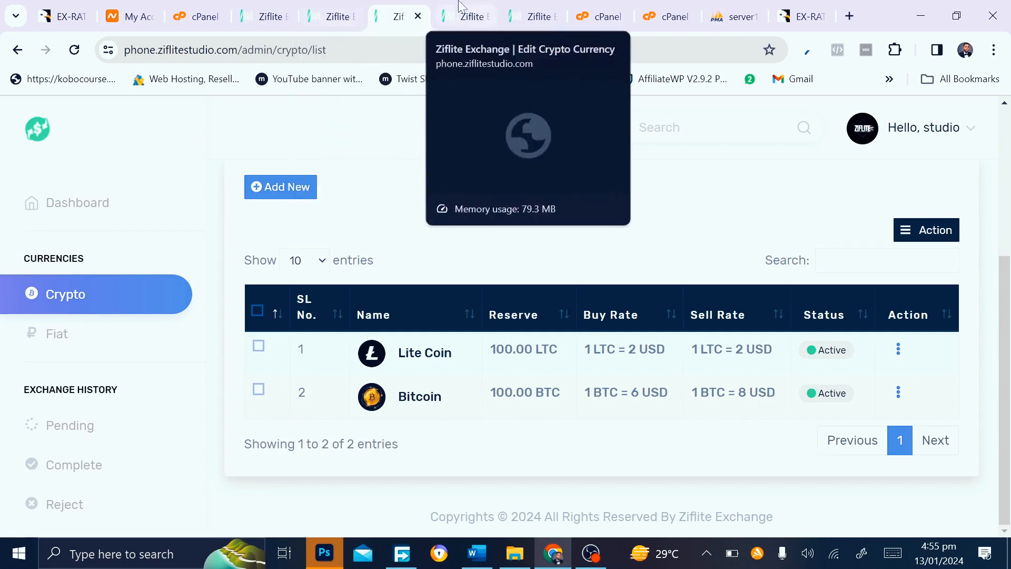
key(ctrl+Tab)
key(ctrl+Tab)
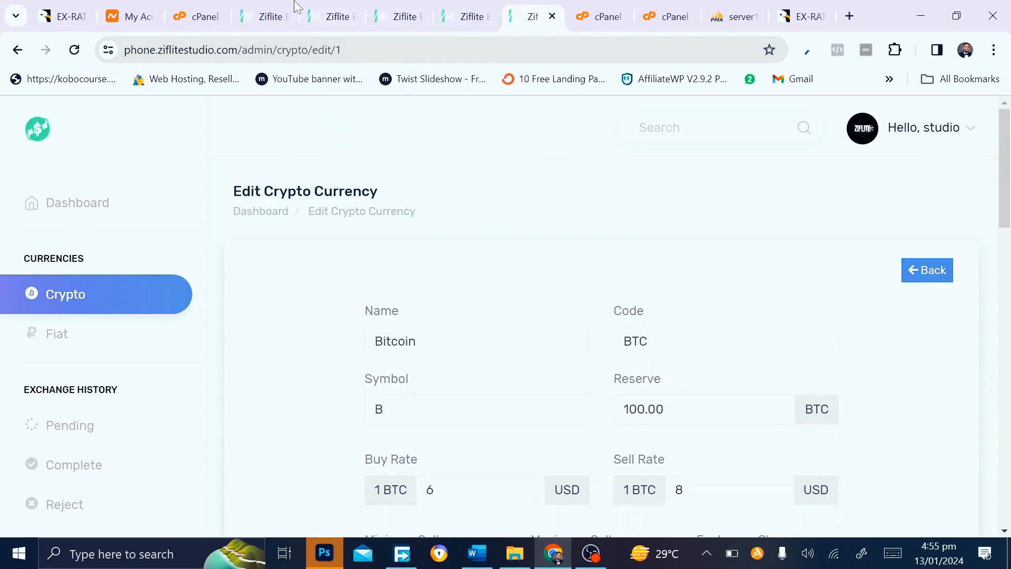
click(287, 11)
click(317, 10)
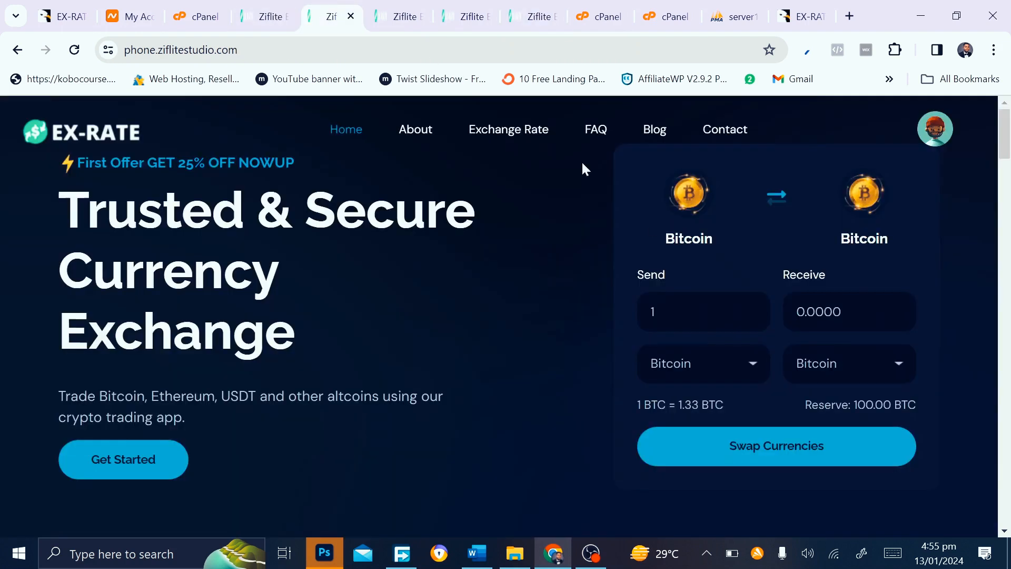
click(942, 131)
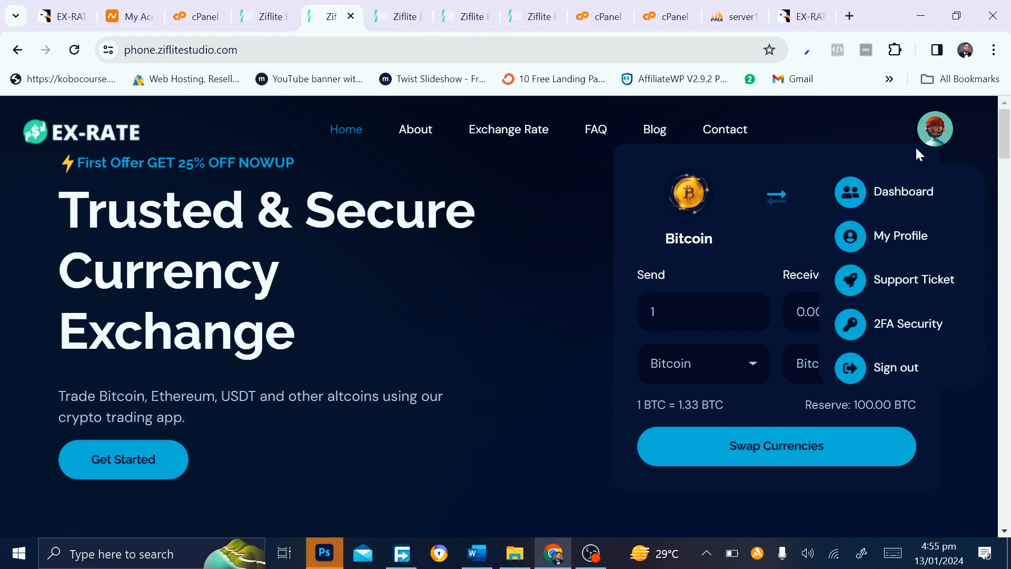
Enter 1 BTC to send, keep Bitcoin as the currency, and start the exchange
click(701, 313)
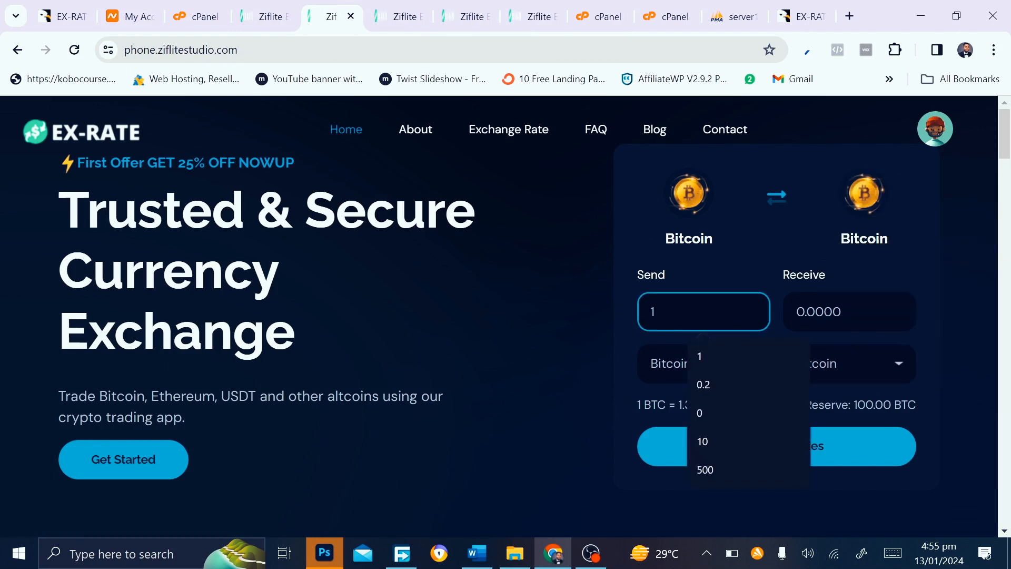
text(1)
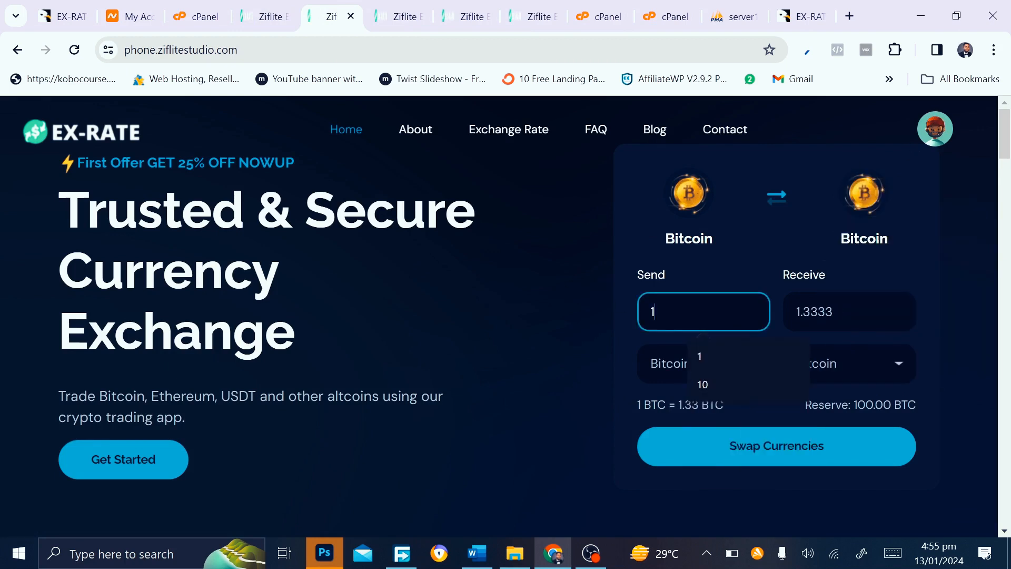
click(672, 362)
click(672, 362)
click(737, 445)
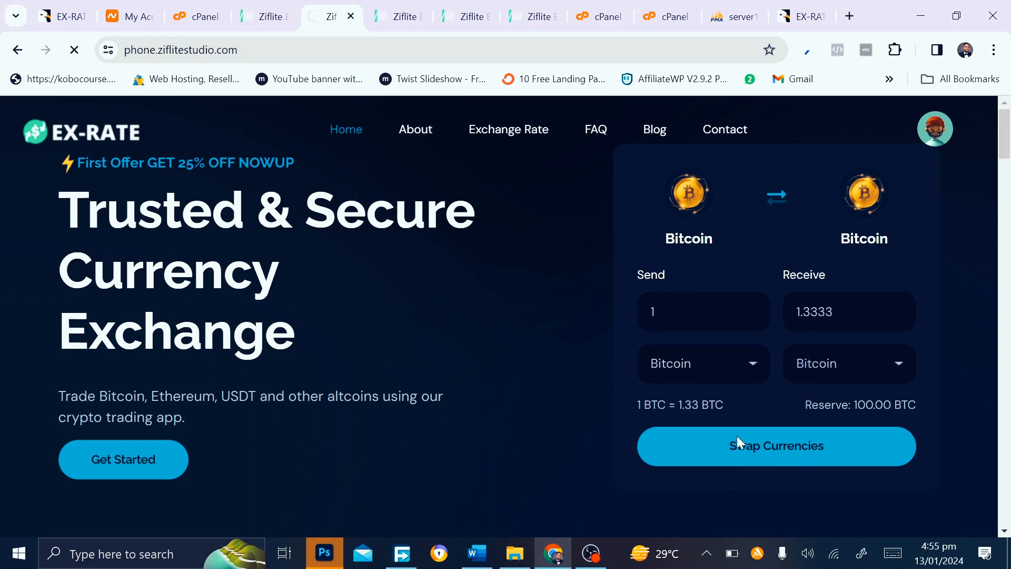
Fill the recipient's name from autofill and submit the recipient information
scroll(481, 411, down, 4)
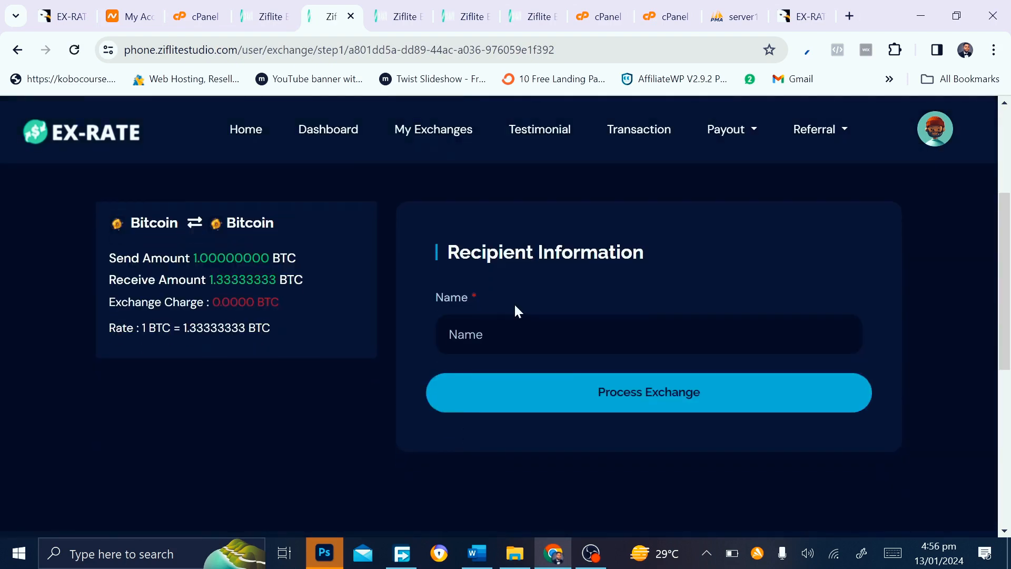
click(530, 335)
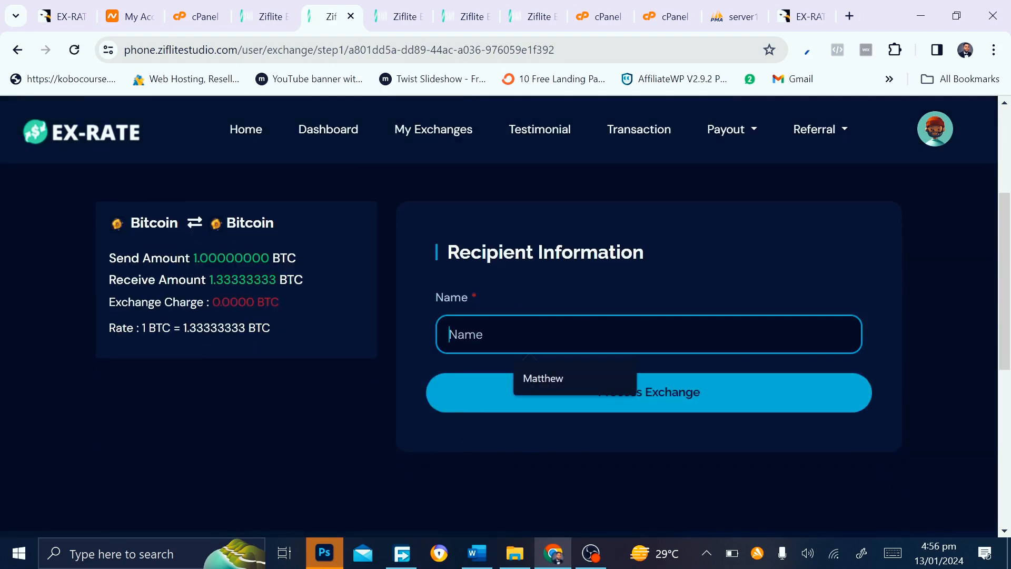
click(541, 378)
click(599, 407)
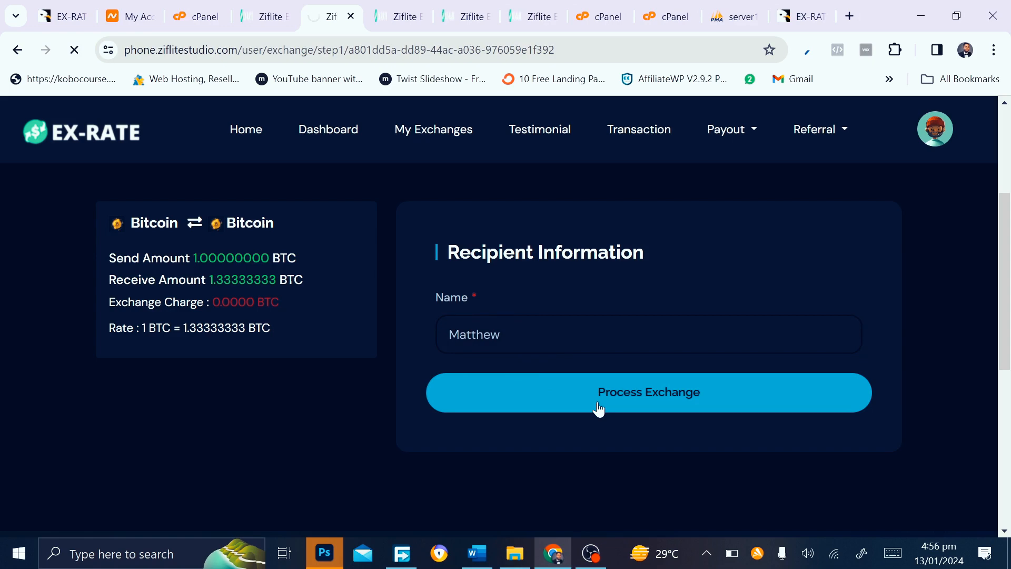
Review the exchange details and wallet address, then submit the exchange
scroll(596, 399, down, 6)
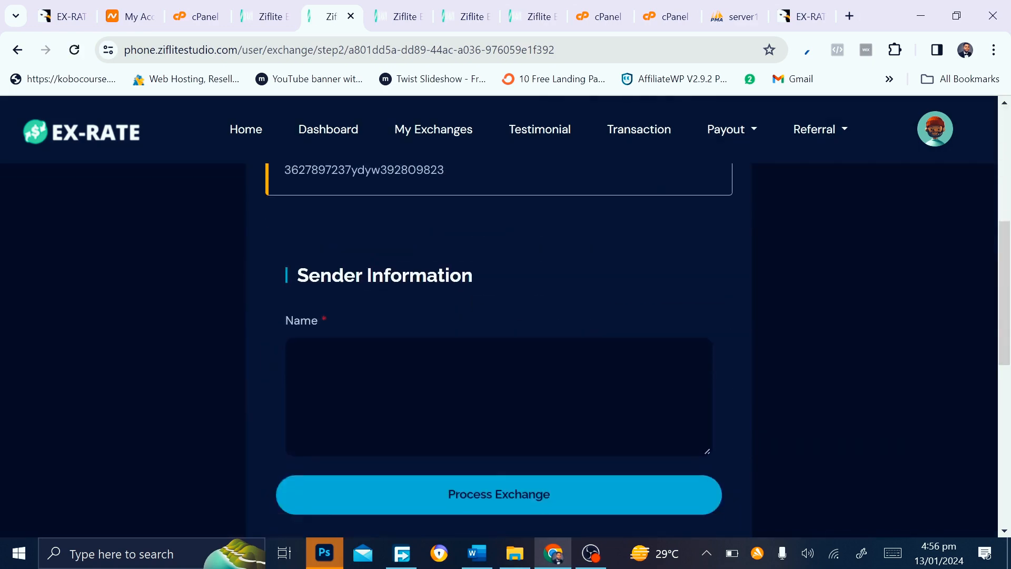
scroll(499, 348, up, 2)
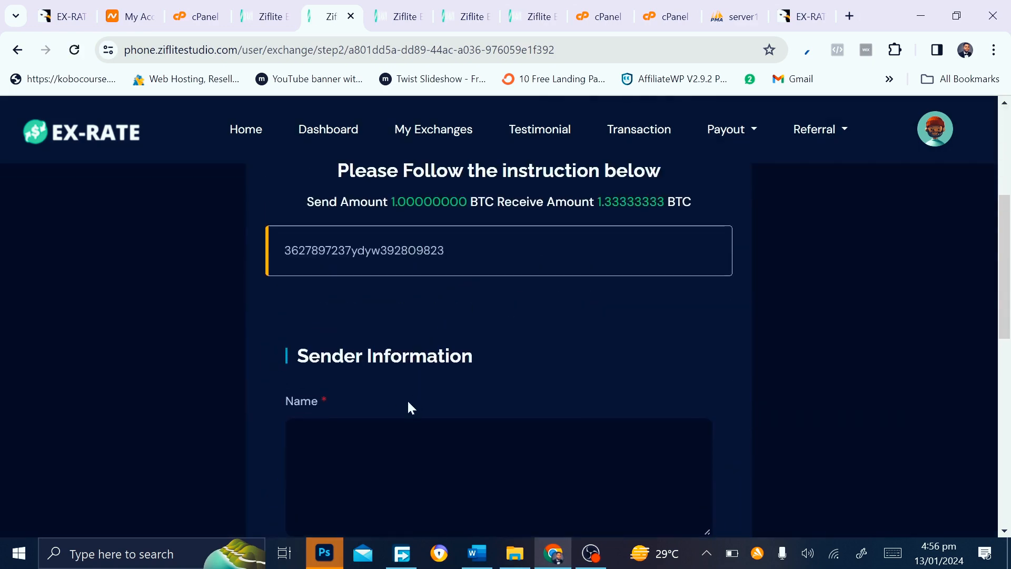
scroll(472, 409, down, 6)
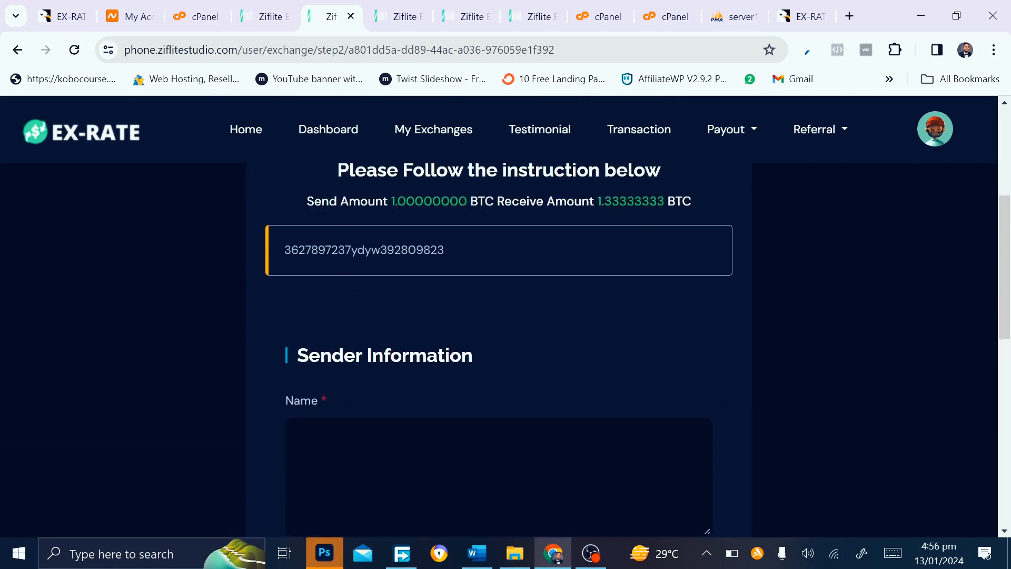
scroll(422, 412, up, 1)
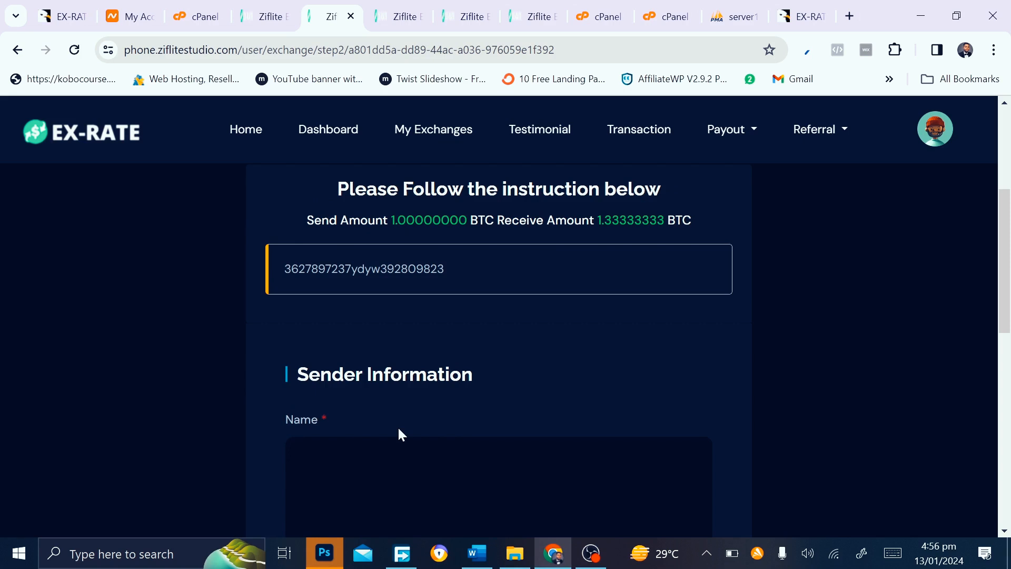
scroll(398, 433, down, 3)
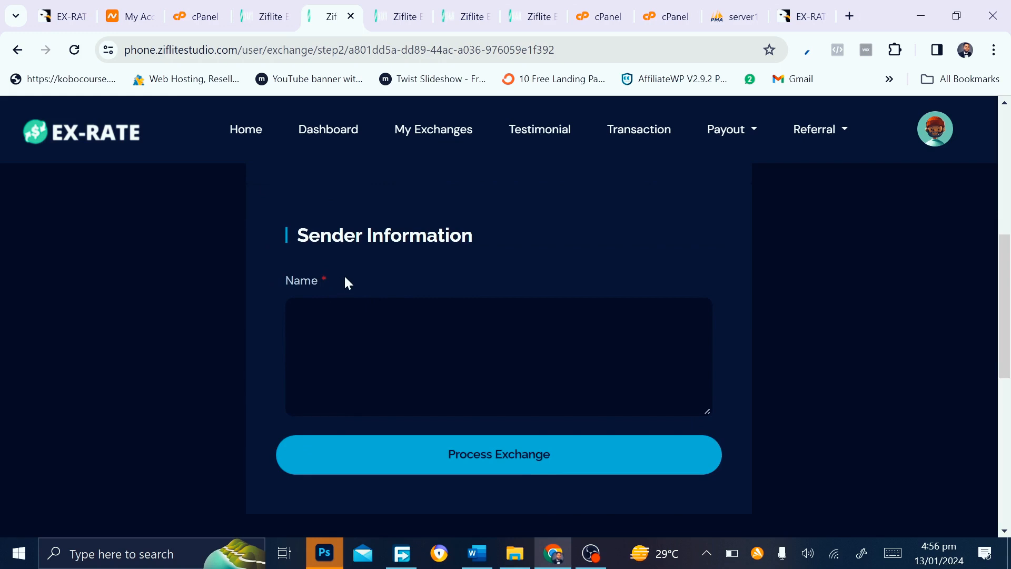
scroll(347, 282, up, 3)
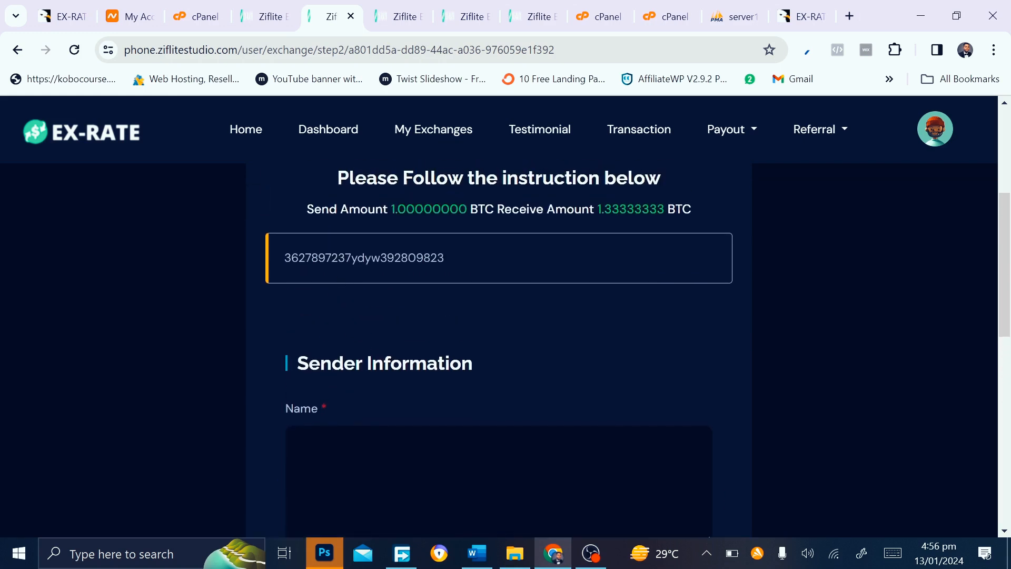
drag(449, 254, 291, 258)
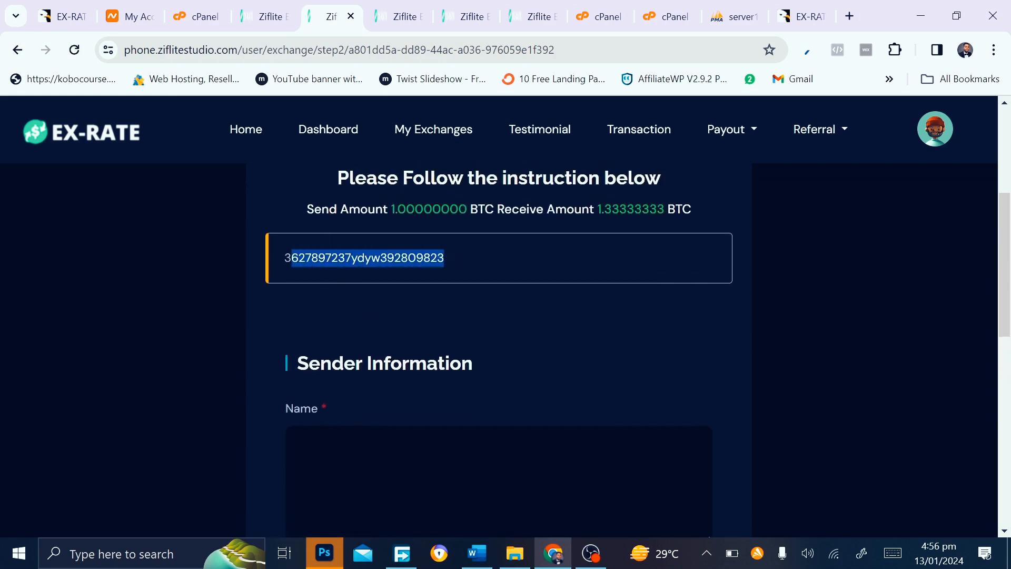
scroll(328, 343, down, 3)
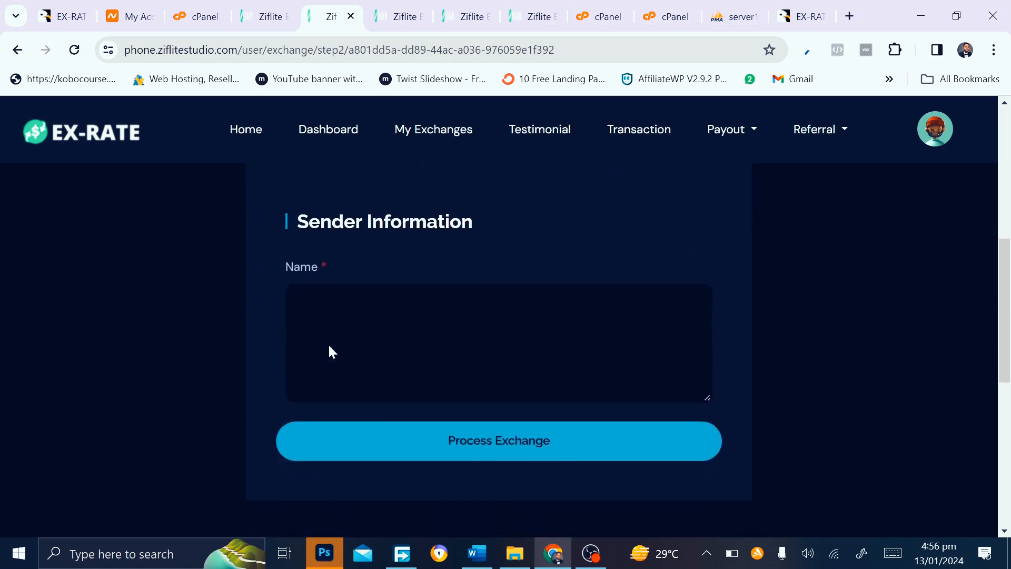
click(487, 448)
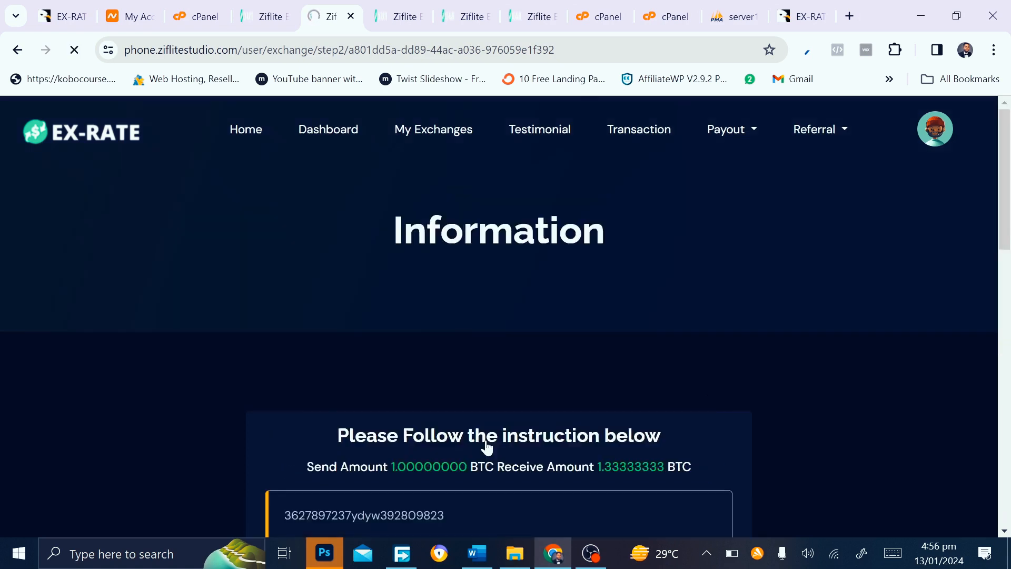
Enter the sender's name and resubmit to reach Transaction Confirmation
scroll(487, 448, down, 6)
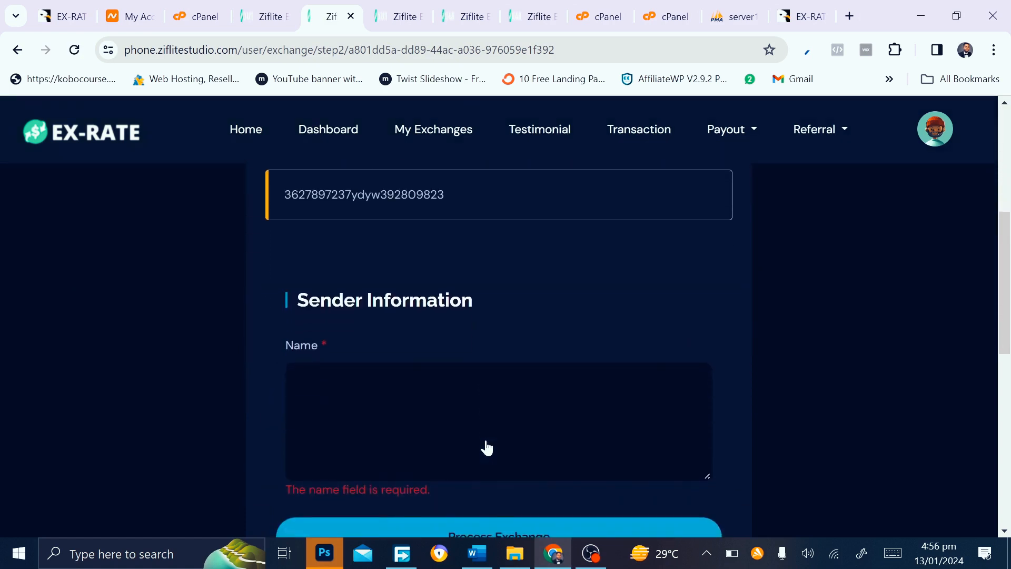
scroll(487, 448, down, 2)
click(485, 447)
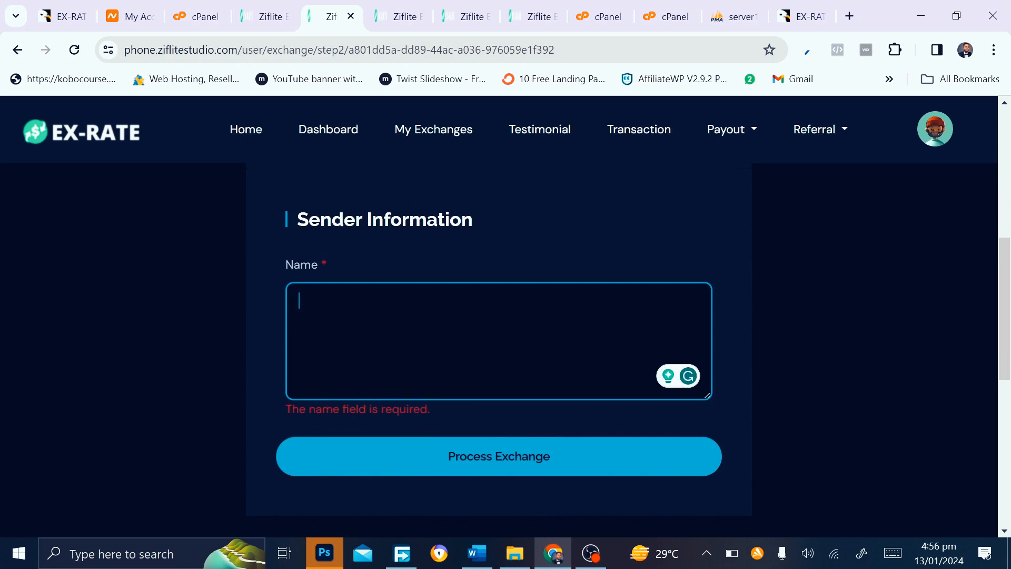
scroll(331, 309, up, 1)
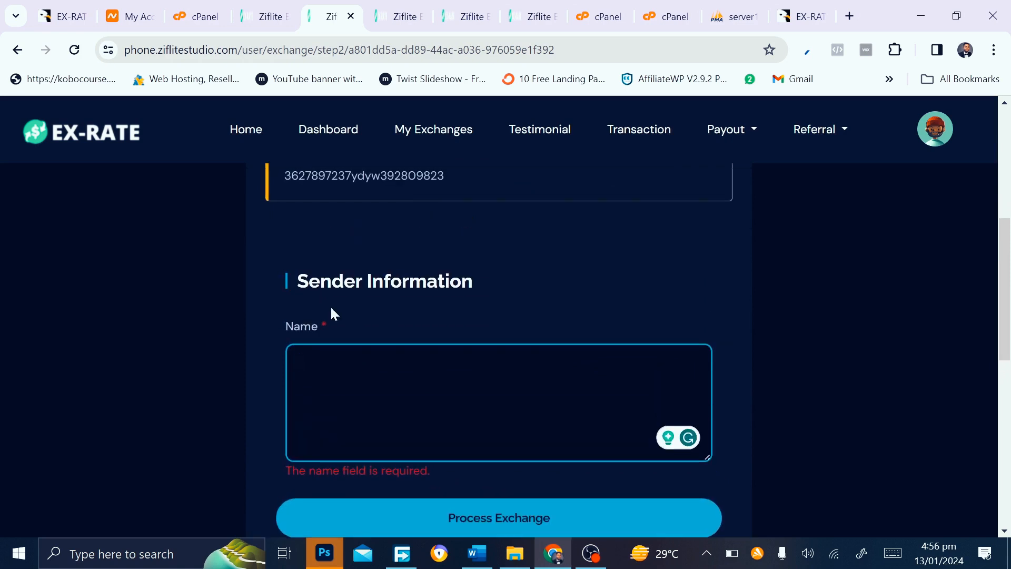
text(mathew)
click(473, 521)
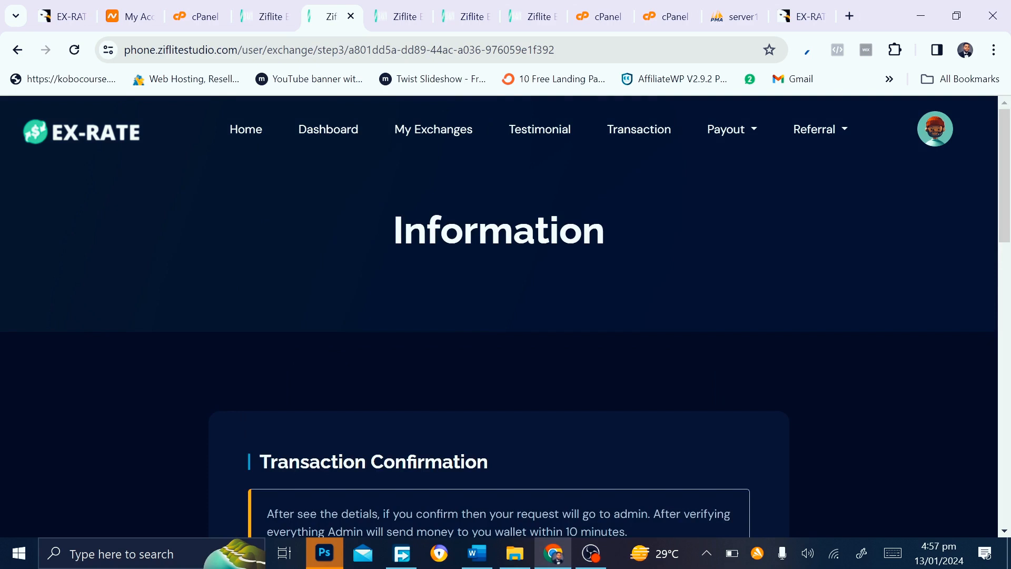
Review the Transaction Confirmation details and confirm the 1 BTC exchange
scroll(424, 457, down, 2)
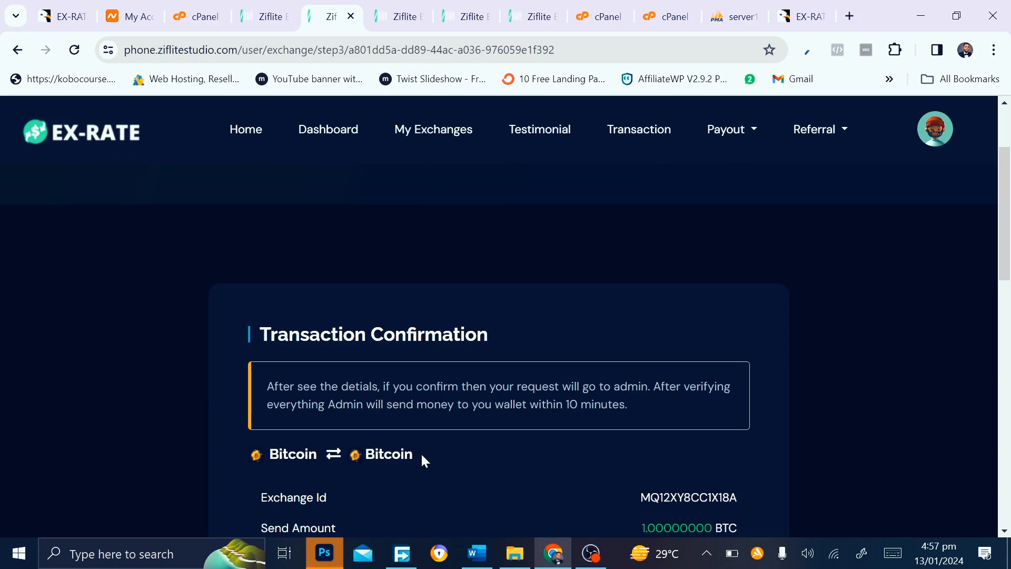
scroll(421, 453, down, 4)
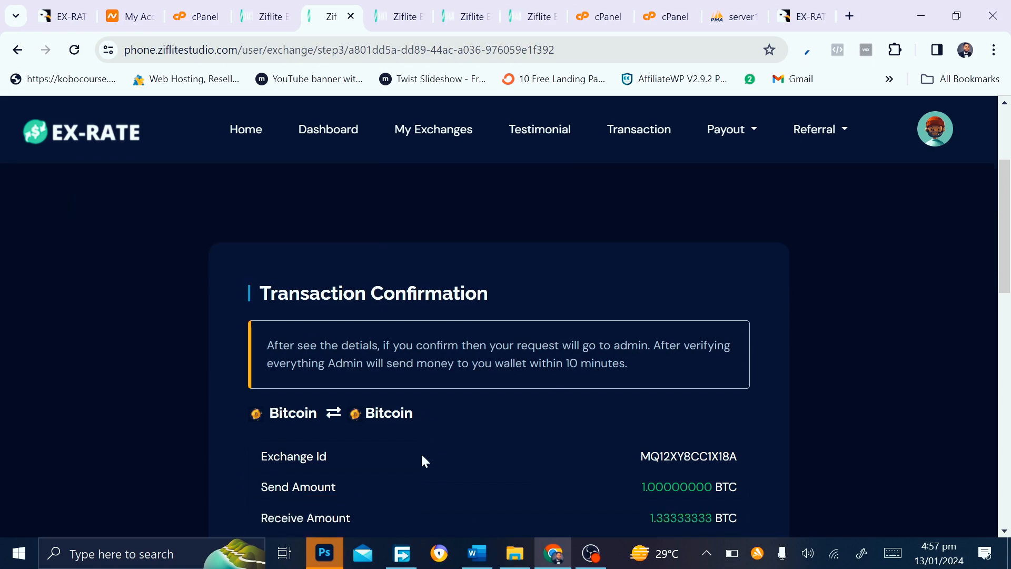
scroll(420, 345, up, 2)
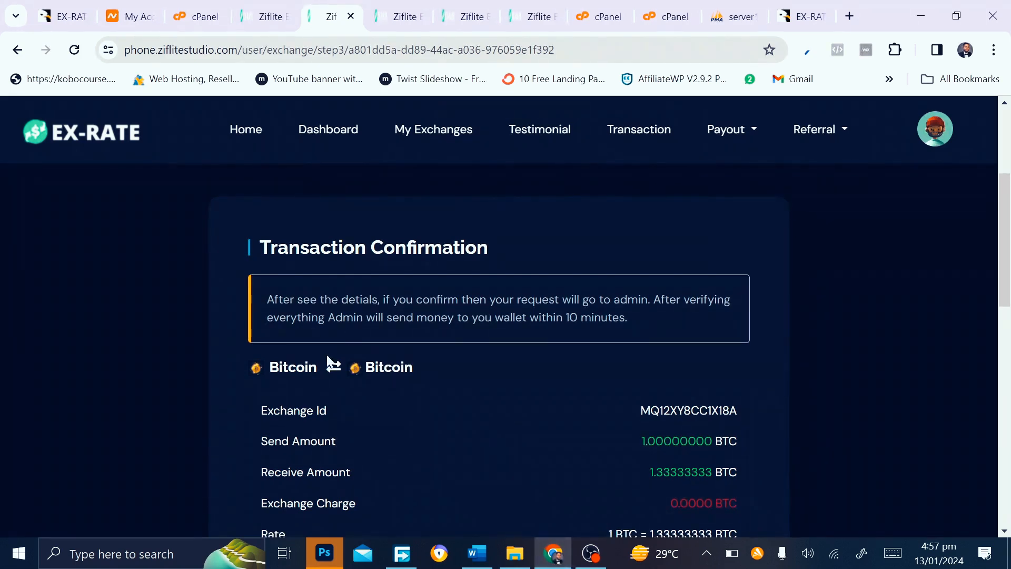
scroll(399, 396, down, 1)
scroll(399, 393, down, 2)
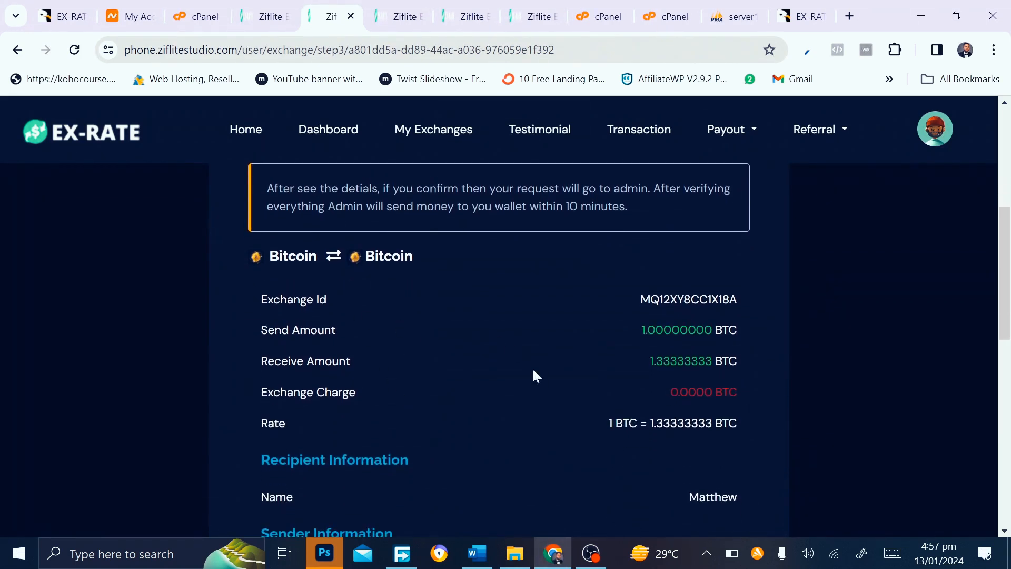
scroll(470, 427, down, 3)
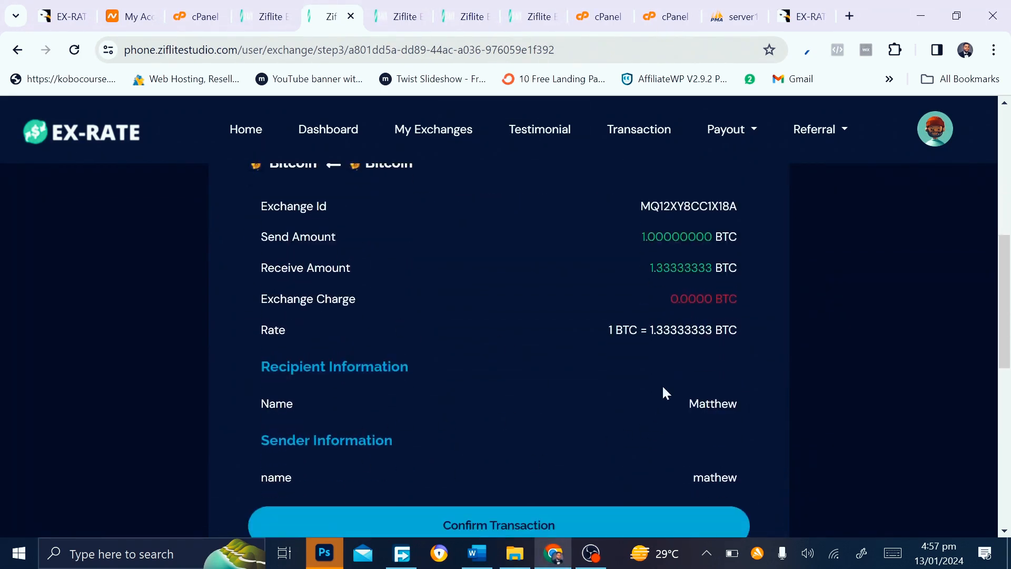
scroll(401, 479, up, 4)
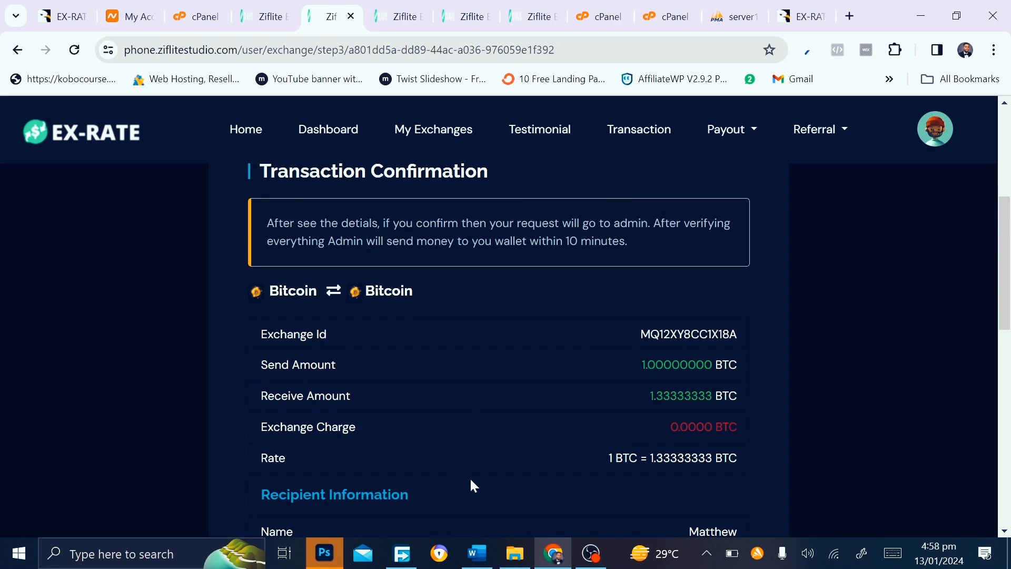
scroll(470, 477, down, 5)
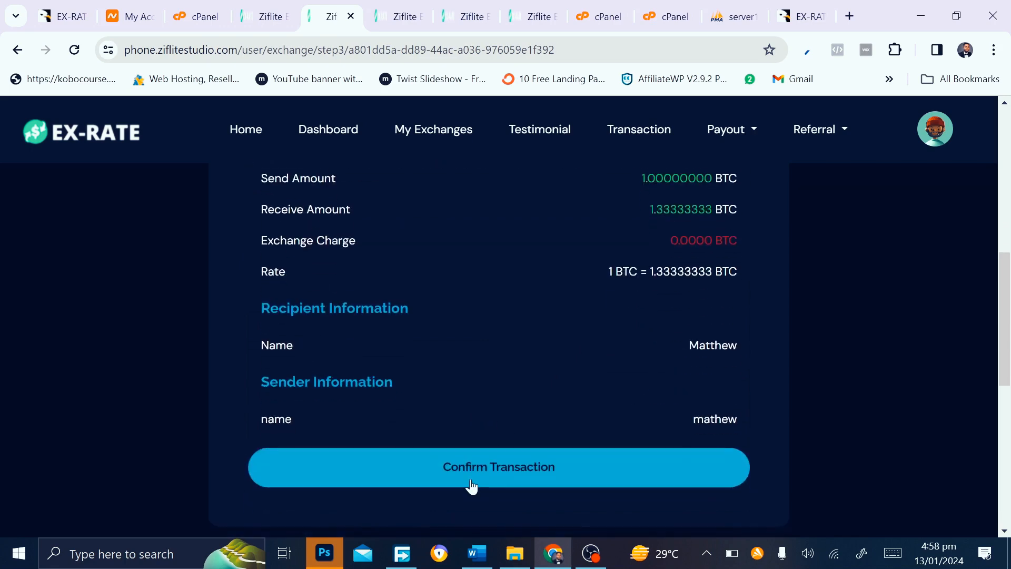
click(472, 485)
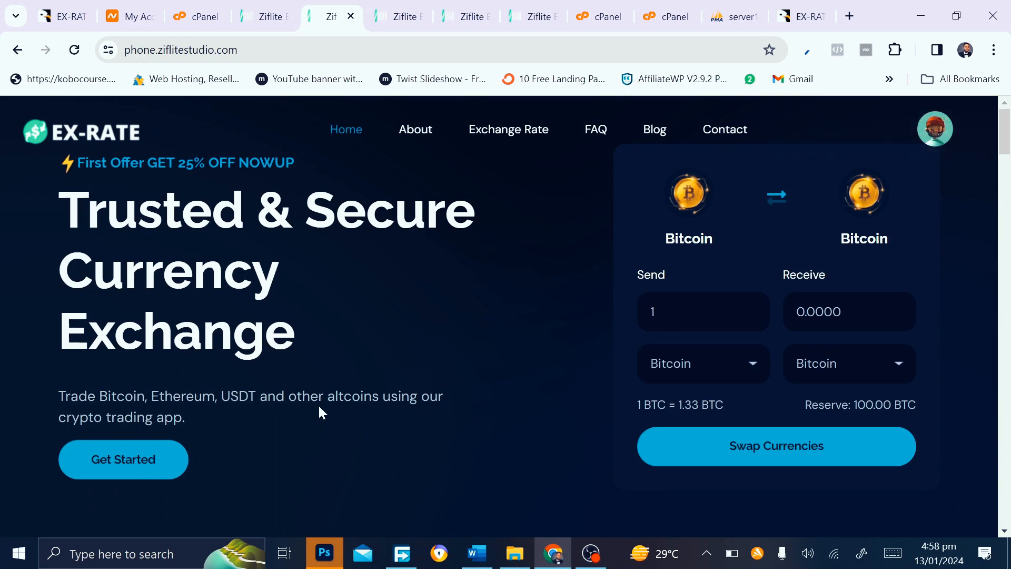
Check the pending-confirmation result and bring up the account menu
scroll(319, 408, down, 5)
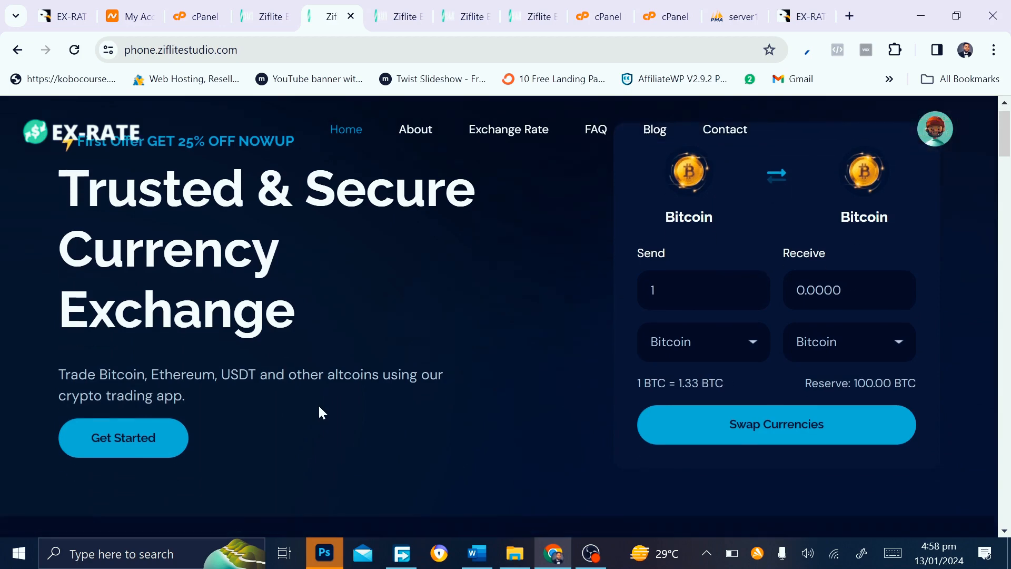
scroll(320, 411, up, 5)
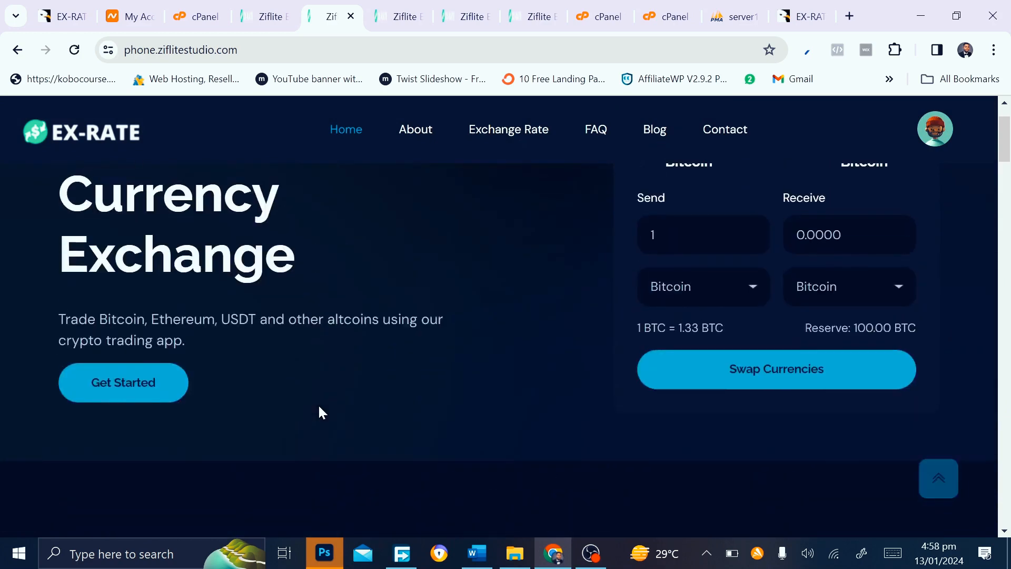
scroll(319, 410, down, 10)
scroll(322, 411, up, 10)
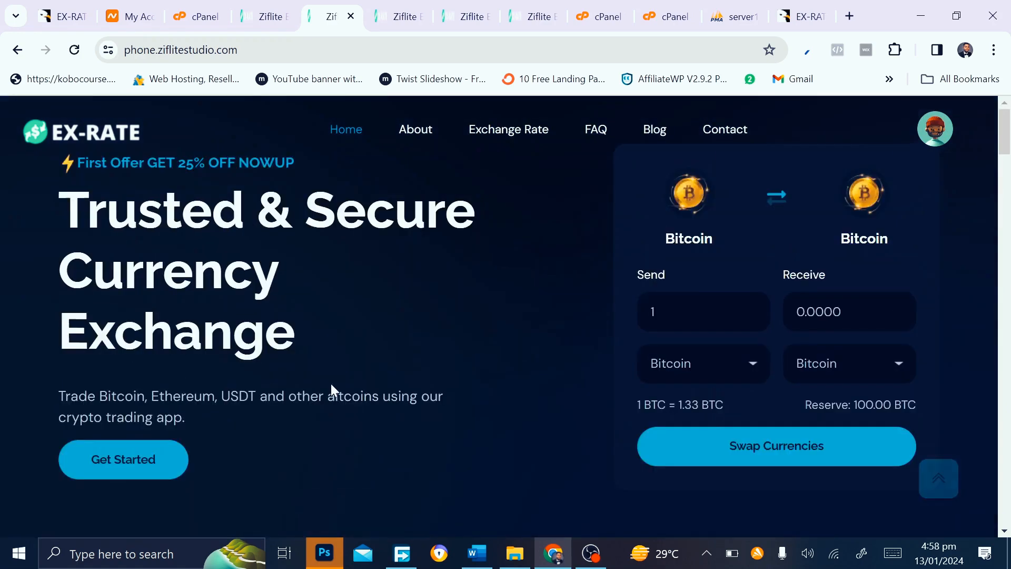
click(930, 134)
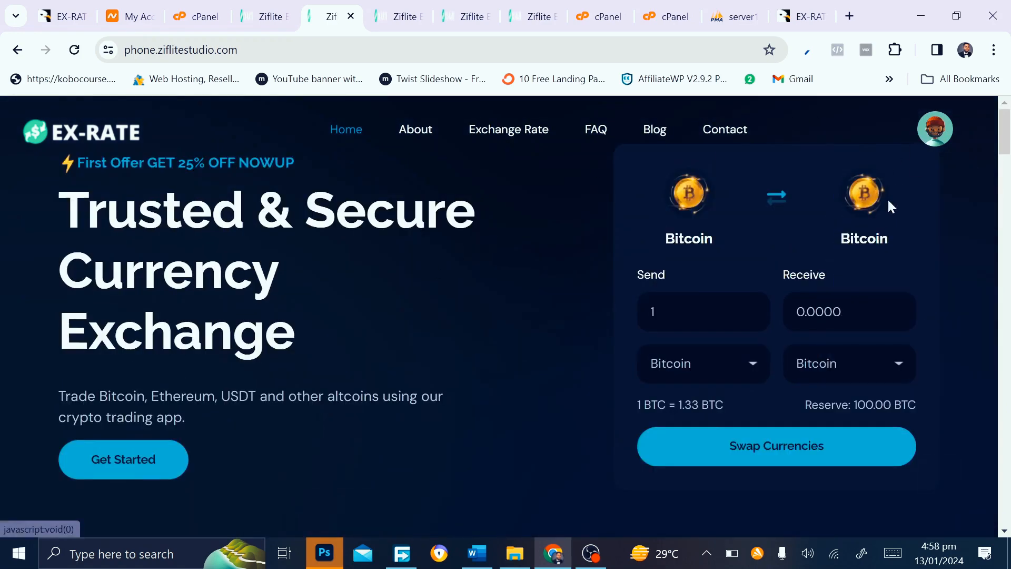
View the user dashboard's 1 pending exchange, then return to the admin crypto list
mouse_move(919, 148)
click(903, 197)
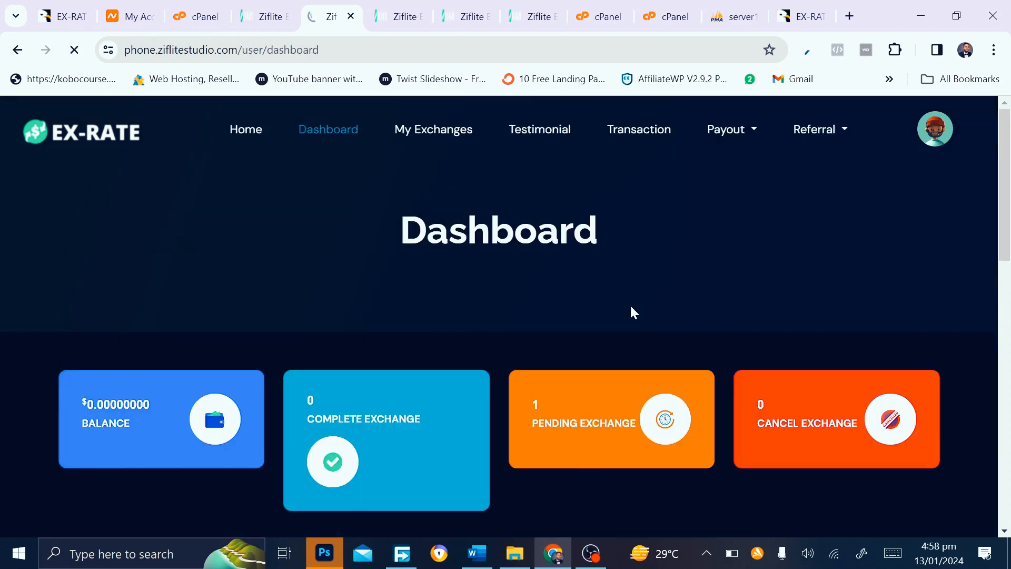
scroll(580, 316, down, 1)
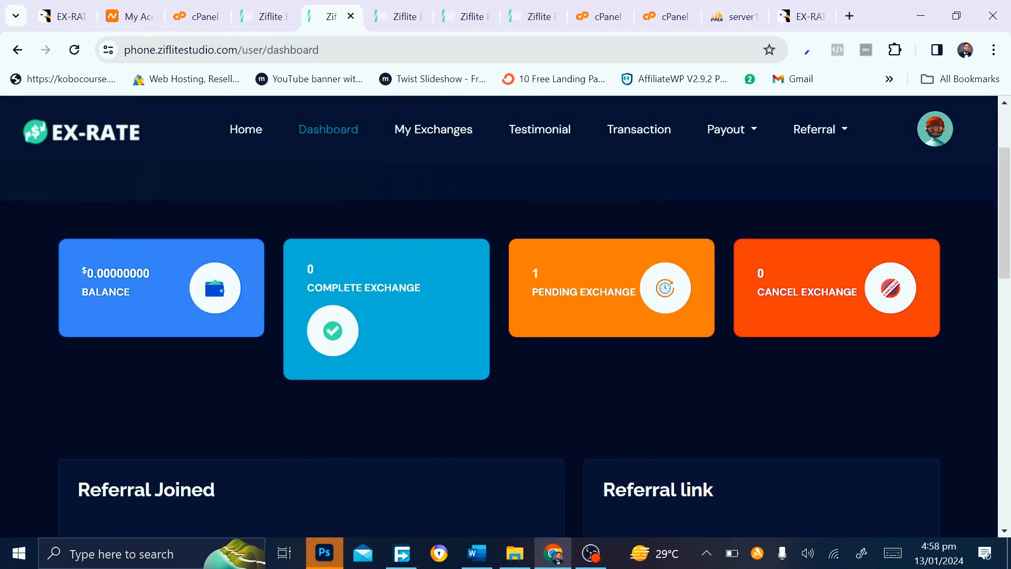
scroll(529, 365, down, 5)
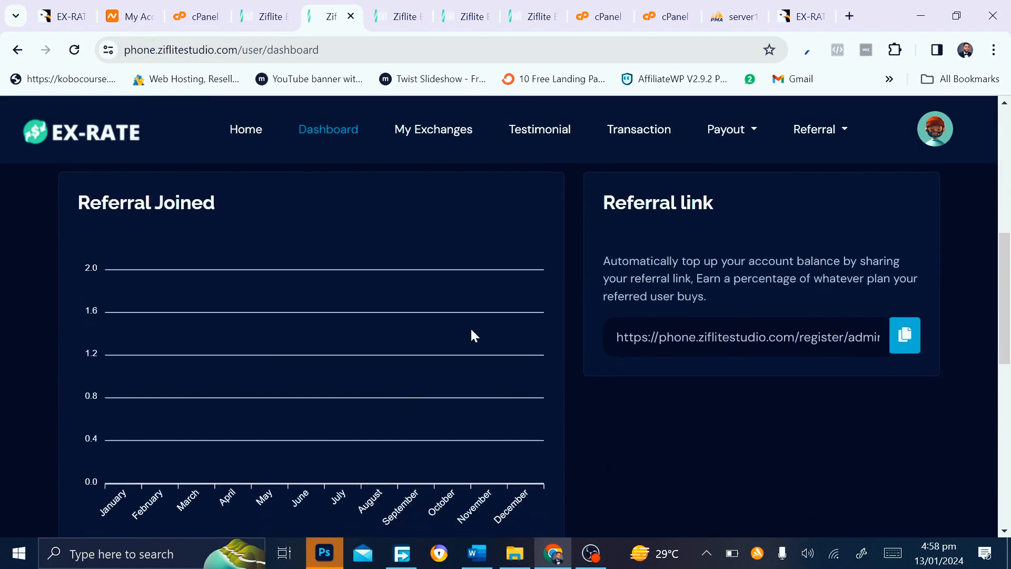
scroll(470, 327, up, 8)
click(405, 13)
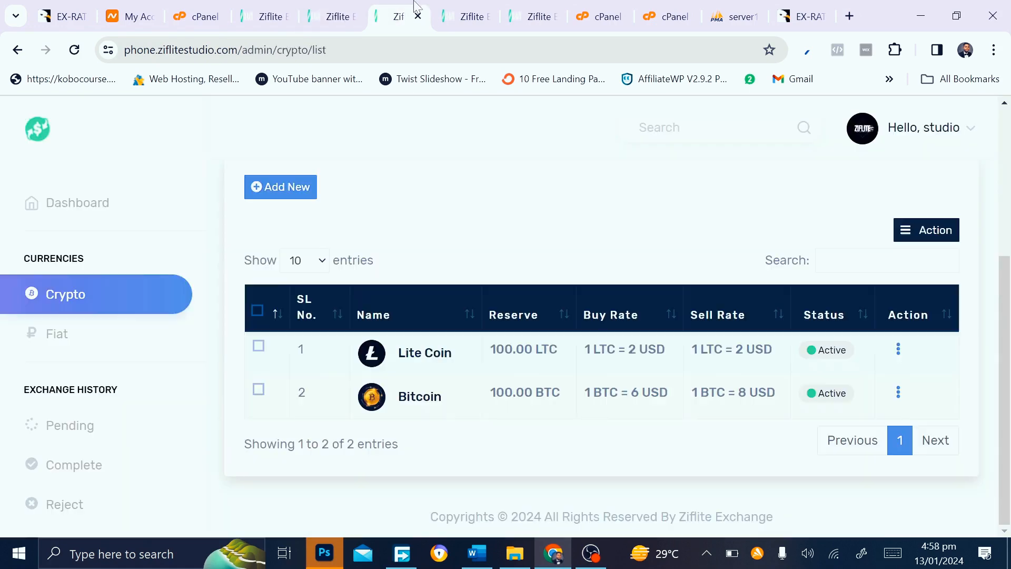
Open Exchange History > Pending and check the 1 BTC exchange shows Awaiting status
scroll(92, 390, down, 3)
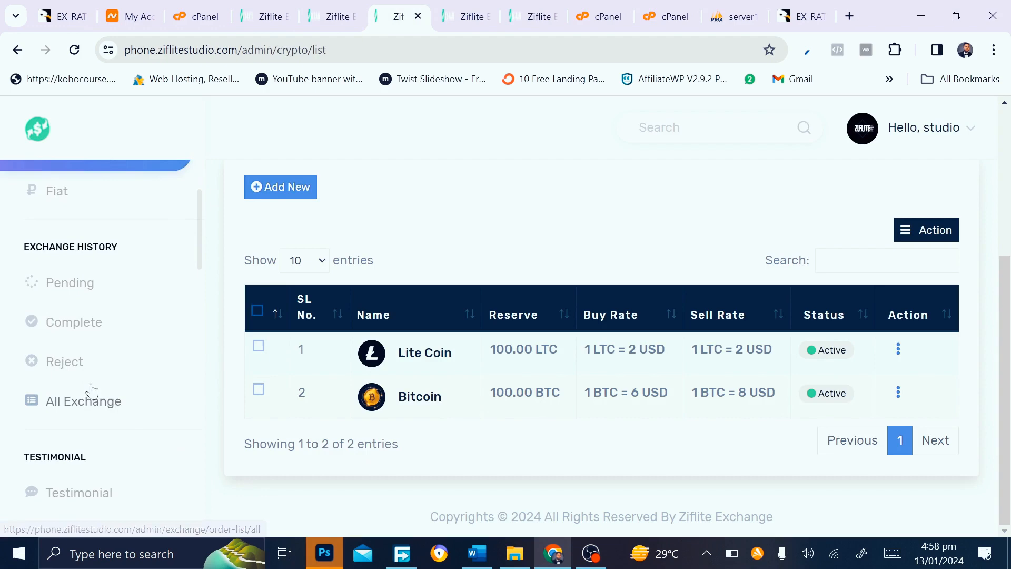
click(73, 295)
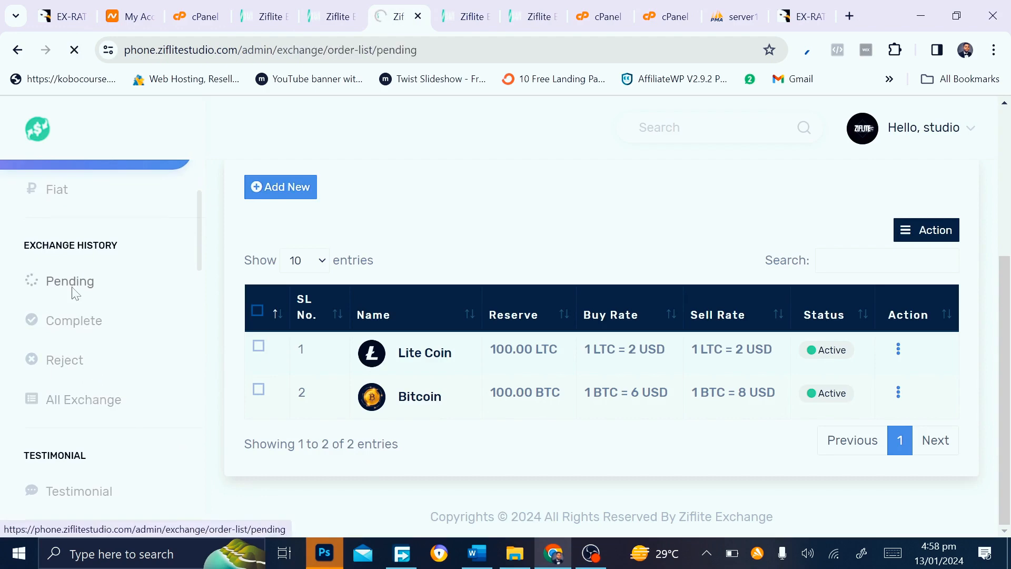
scroll(345, 367, down, 2)
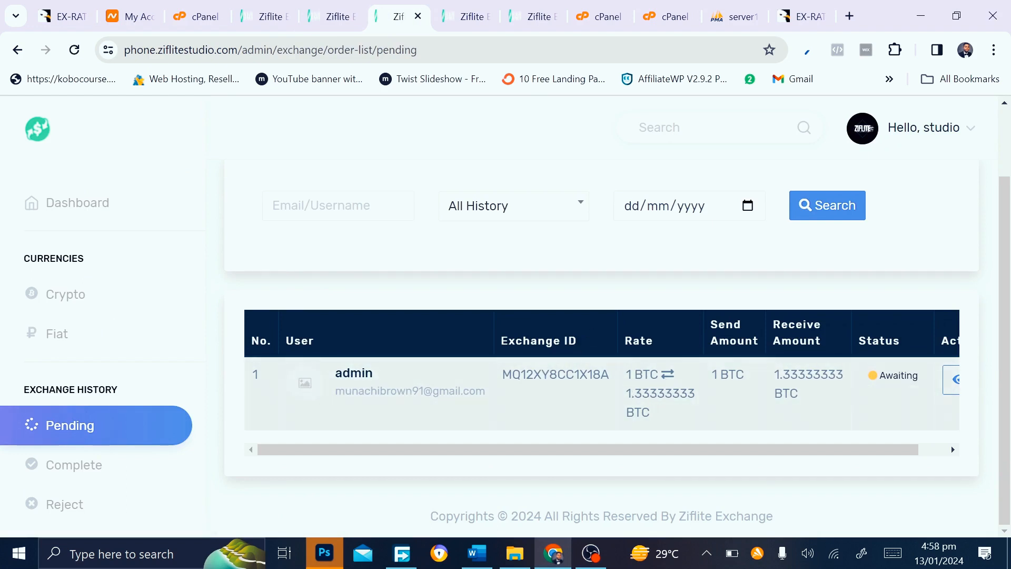
scroll(788, 373, right, 1)
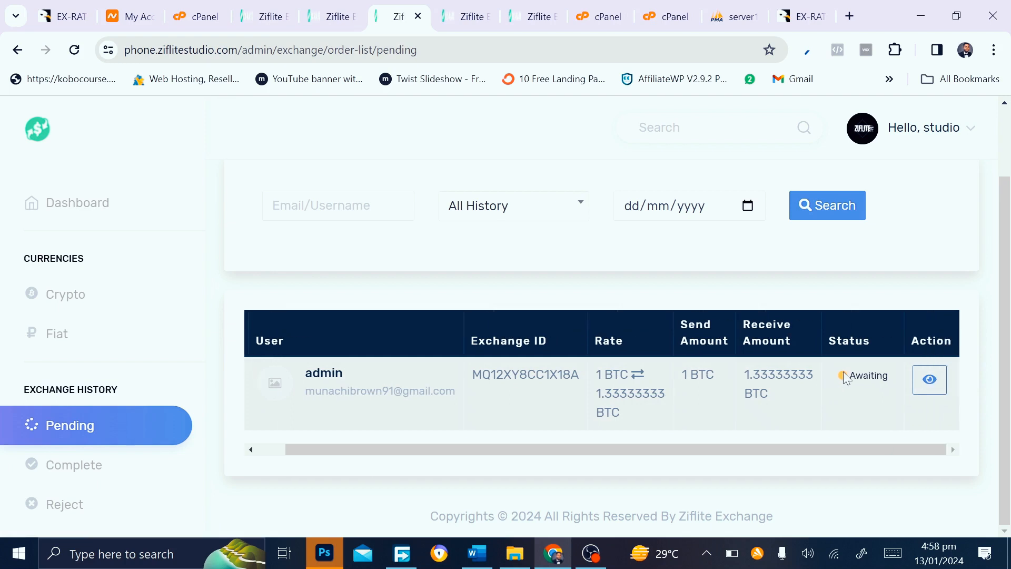
scroll(854, 376, left, 1)
scroll(862, 381, right, 1)
scroll(583, 398, left, 1)
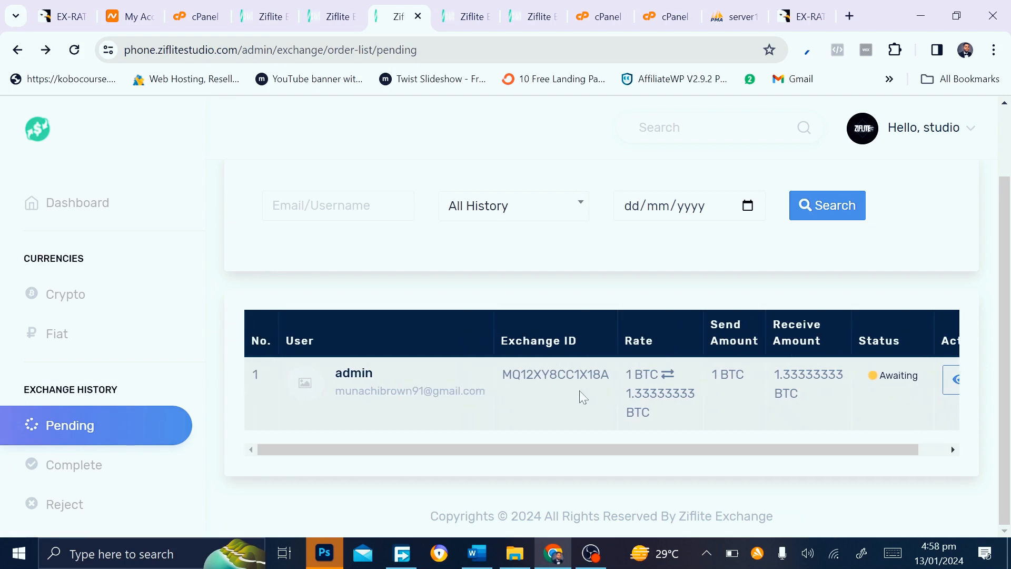
Open the submitting user's edit page from the pending orders table and scroll through its Admin Information form
click(357, 387)
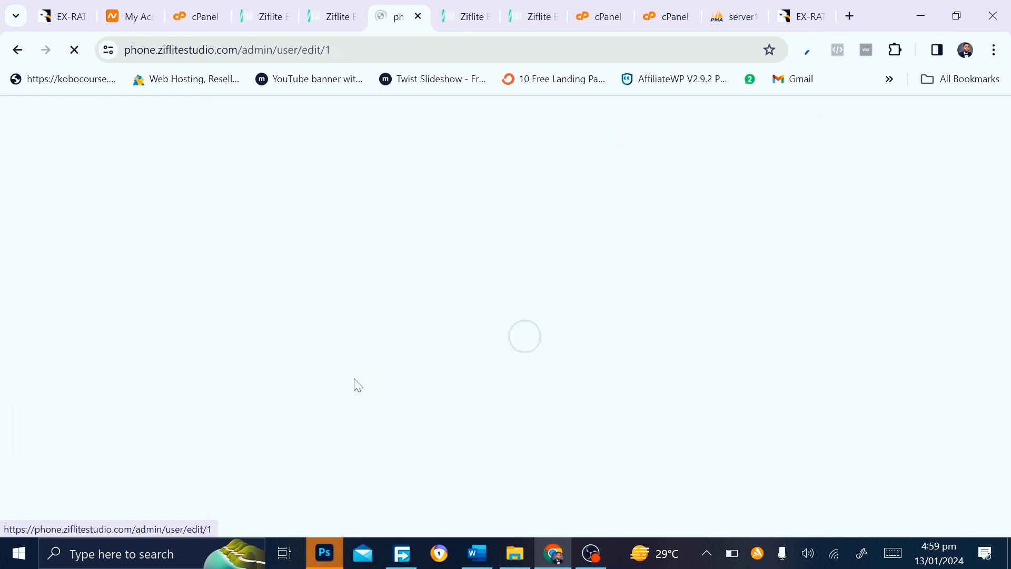
scroll(355, 380, down, 2)
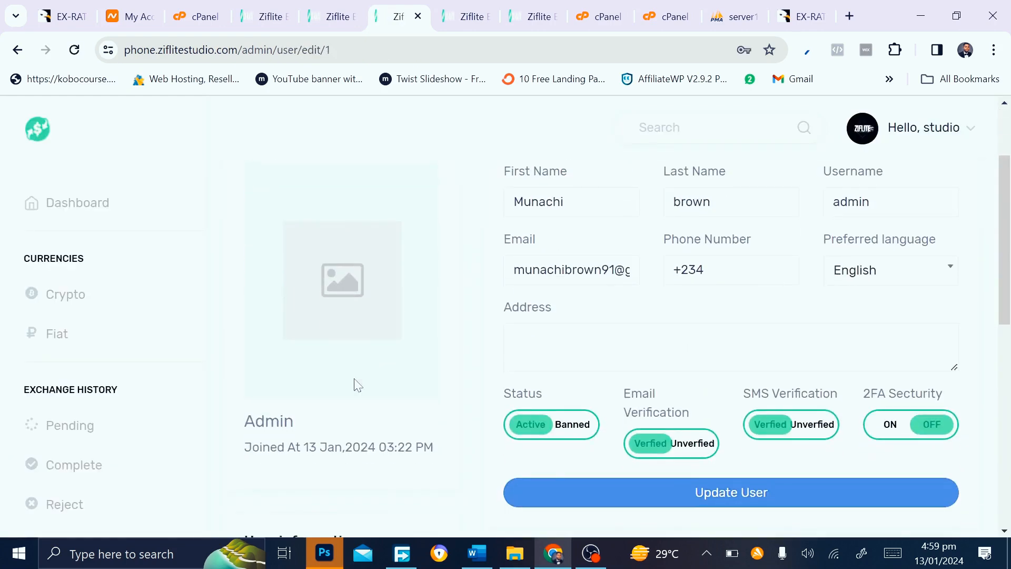
scroll(353, 384, down, 2)
scroll(505, 318, up, 4)
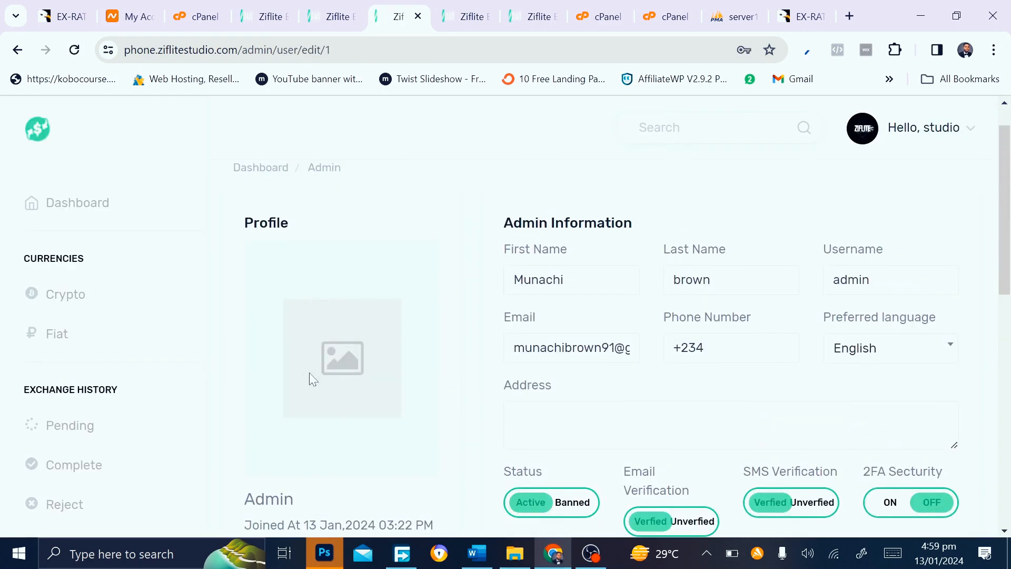
scroll(628, 382, down, 3)
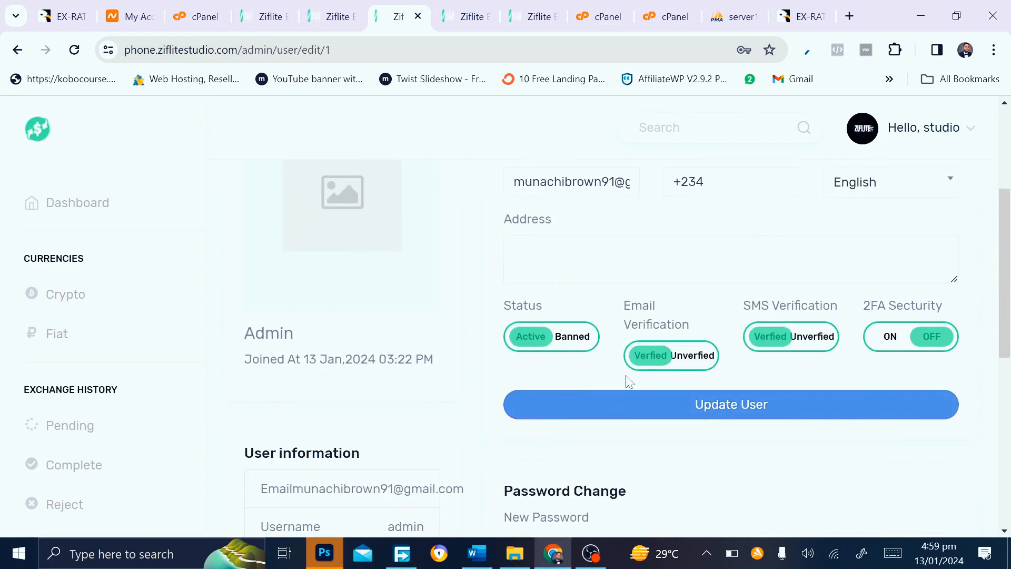
scroll(626, 379, down, 3)
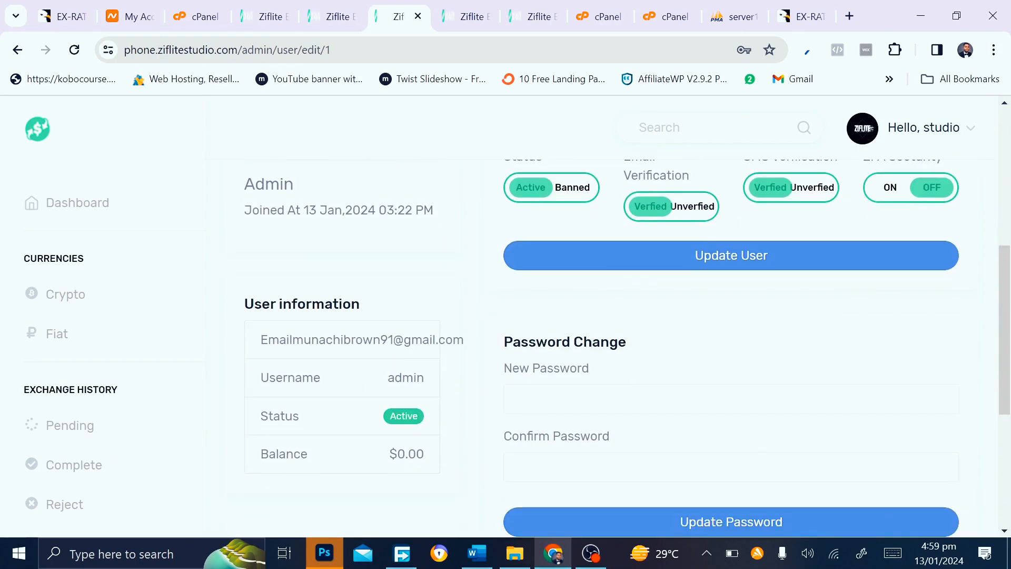
scroll(482, 411, up, 6)
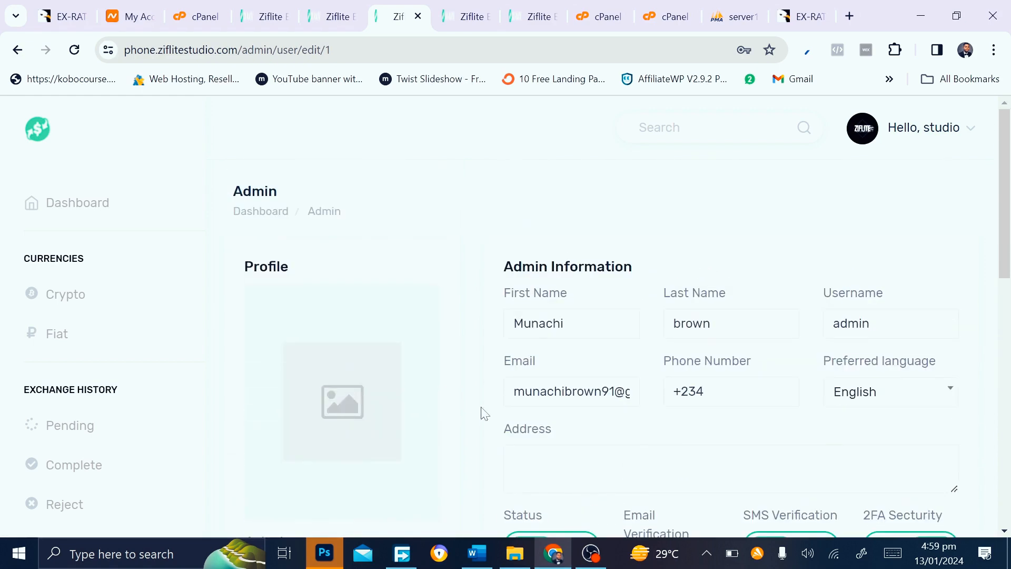
scroll(482, 411, down, 2)
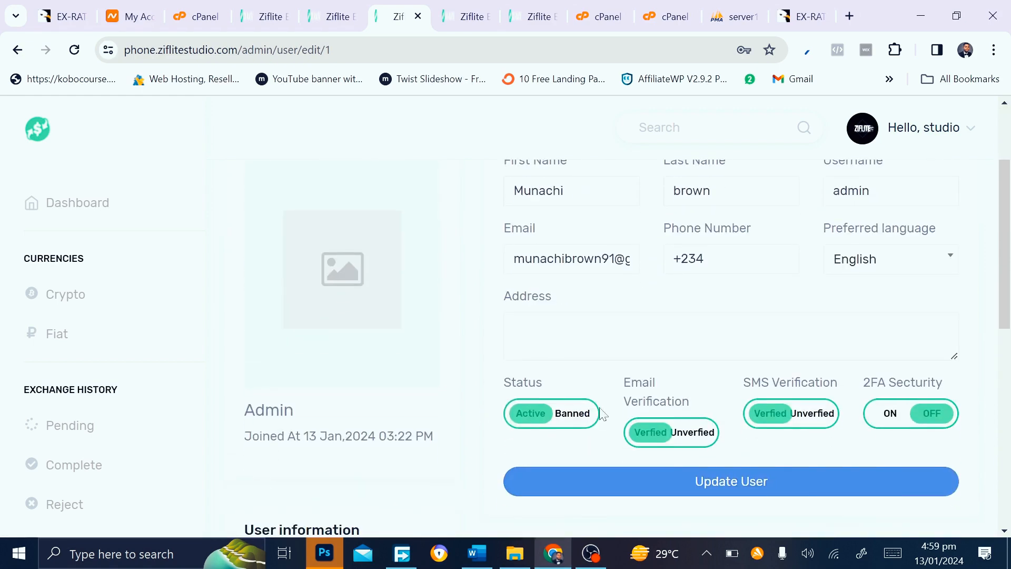
scroll(604, 413, down, 1)
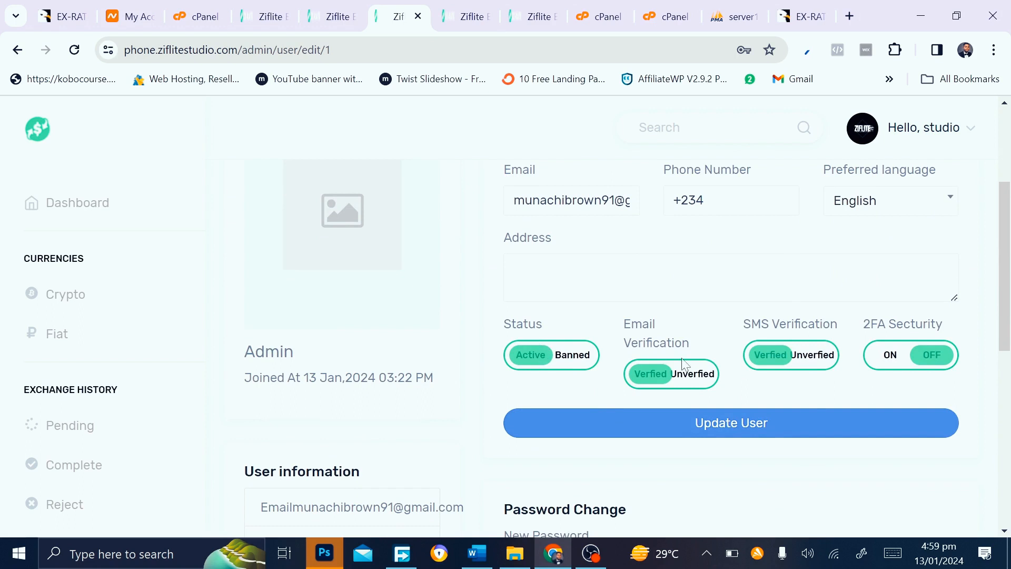
scroll(789, 350, up, 3)
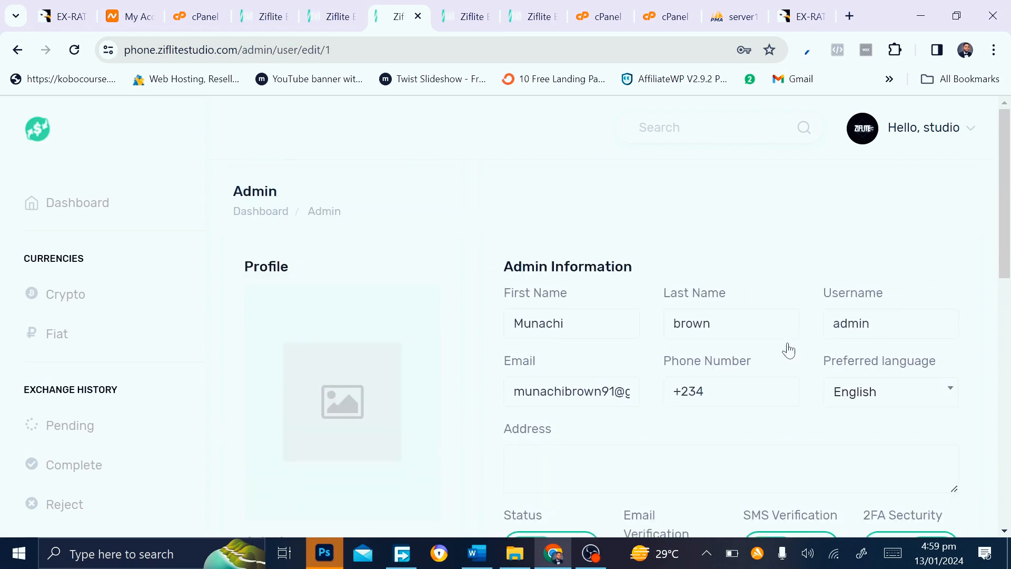
scroll(103, 386, down, 2)
scroll(104, 386, down, 1)
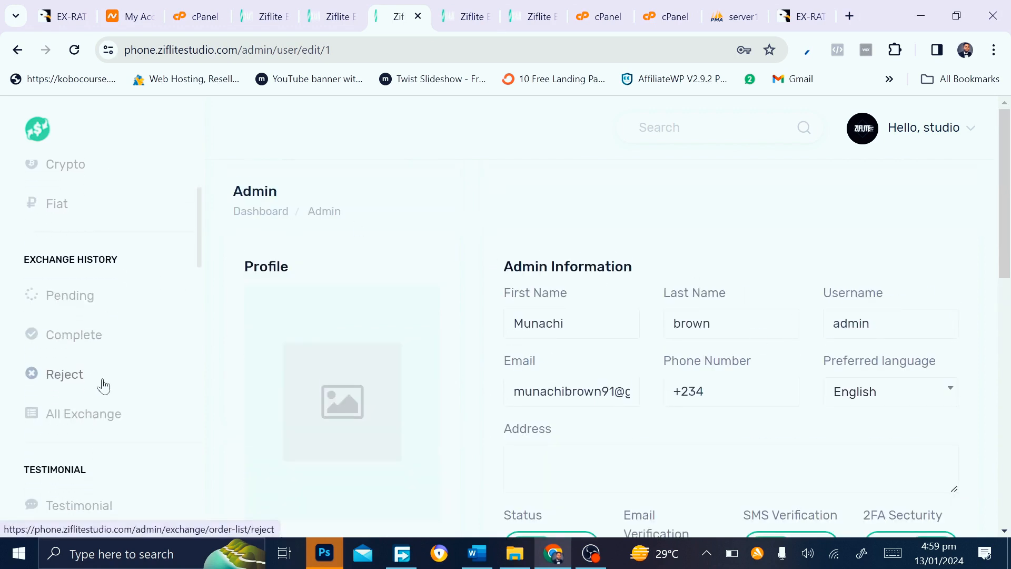
Show the All Exchange list and reveal the Status and Action columns of the Awaiting 1 BTC exchange
click(64, 307)
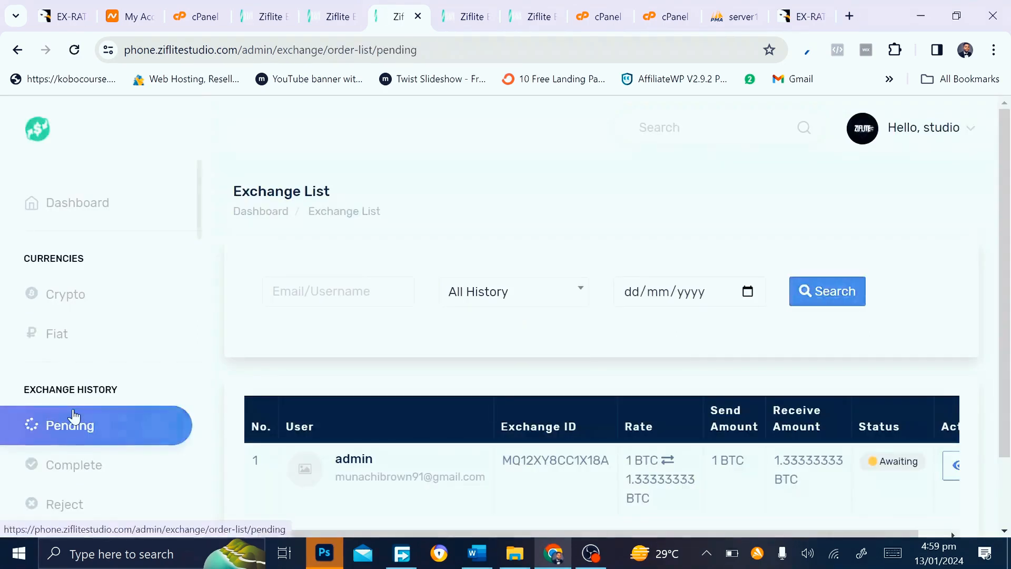
click(66, 419)
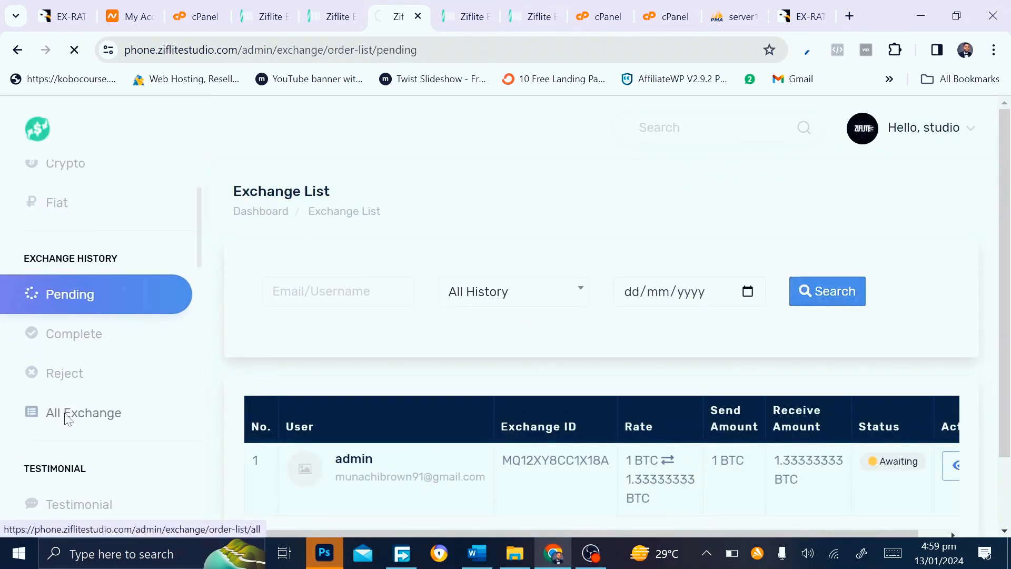
scroll(345, 411, down, 2)
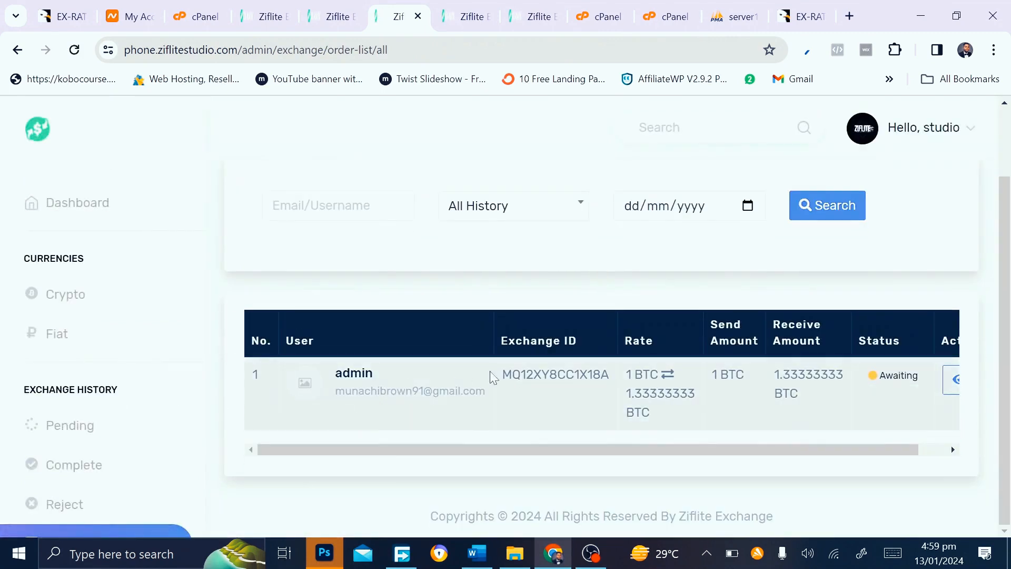
scroll(504, 380, right, 1)
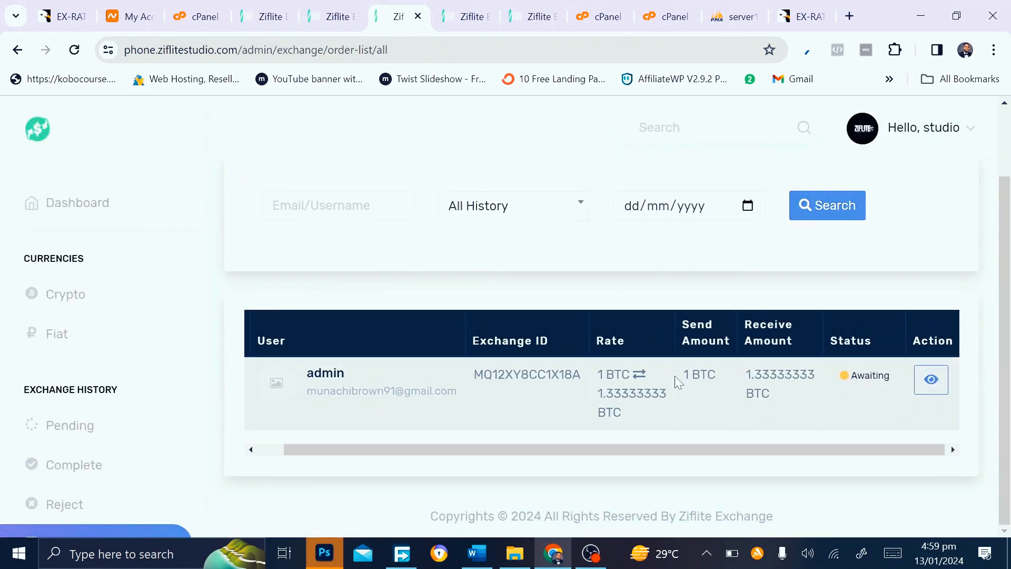
scroll(677, 382, left, 1)
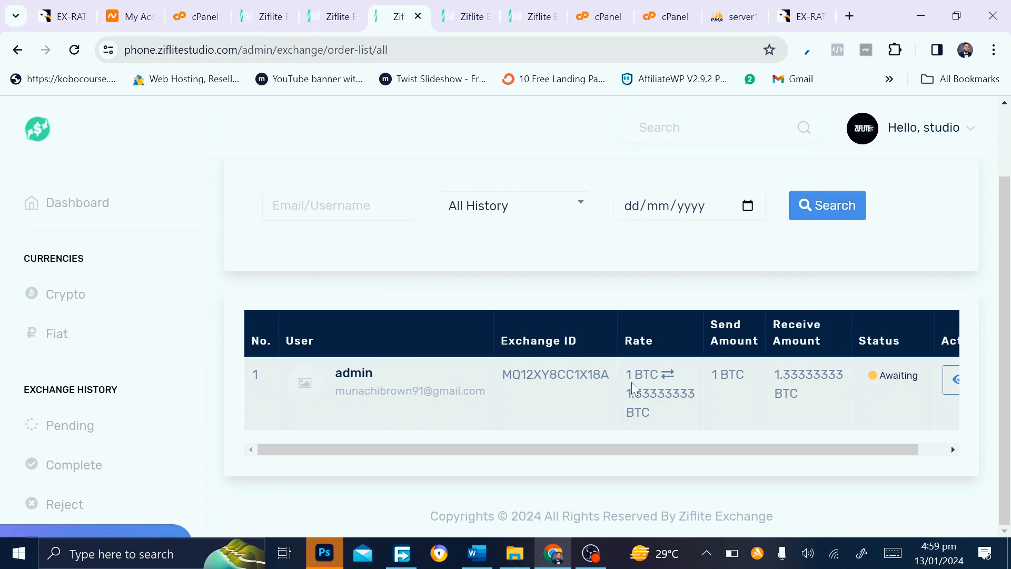
scroll(656, 390, right, 1)
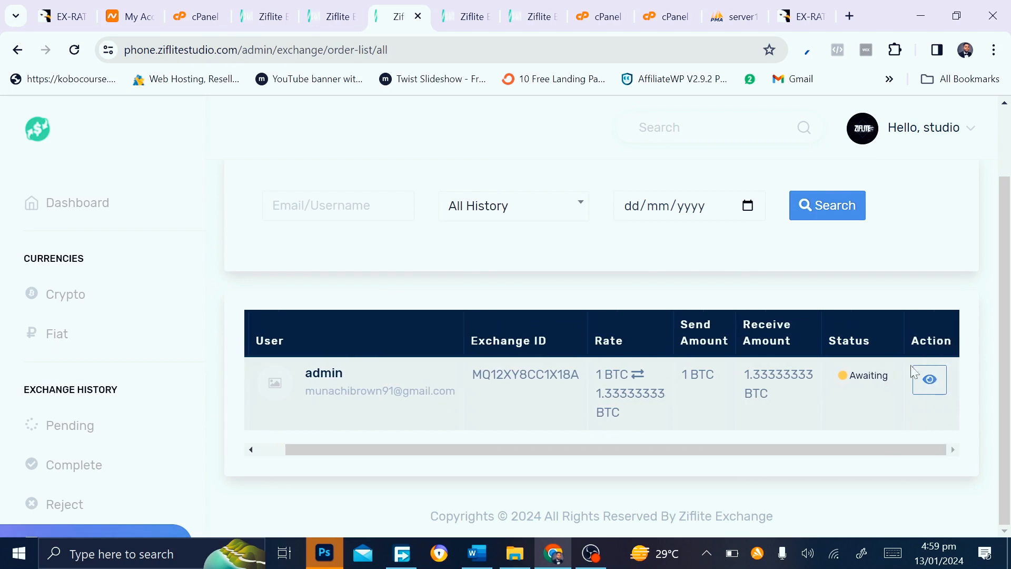
Switch to another window and come back to the browser showing the exchange list
click(591, 553)
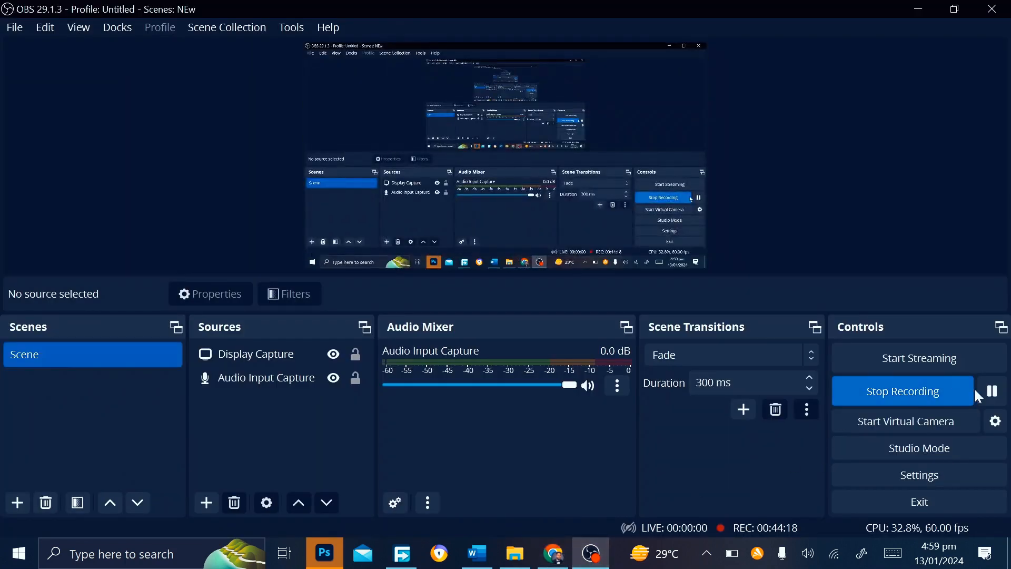
click(992, 390)
click(992, 391)
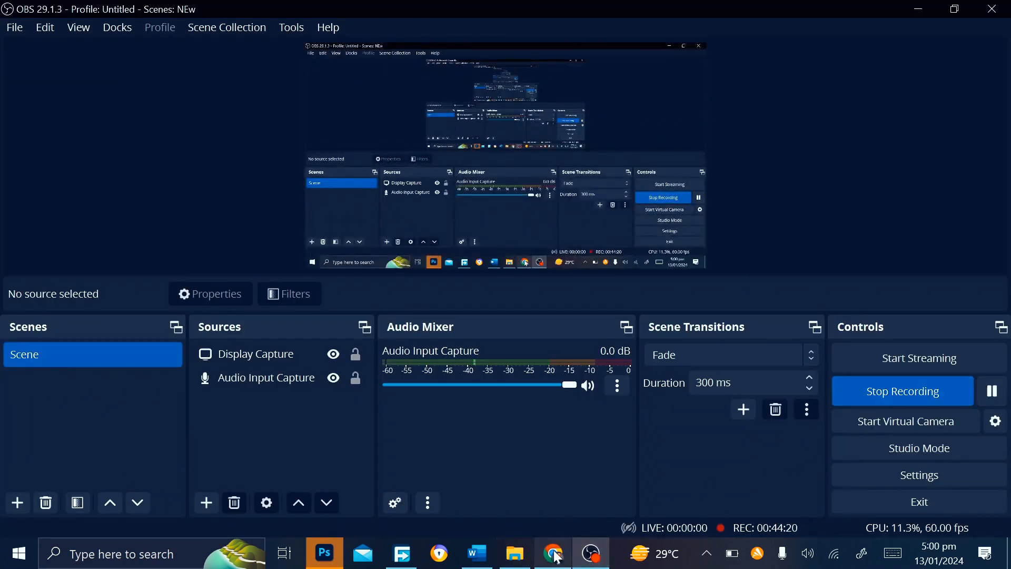
click(564, 544)
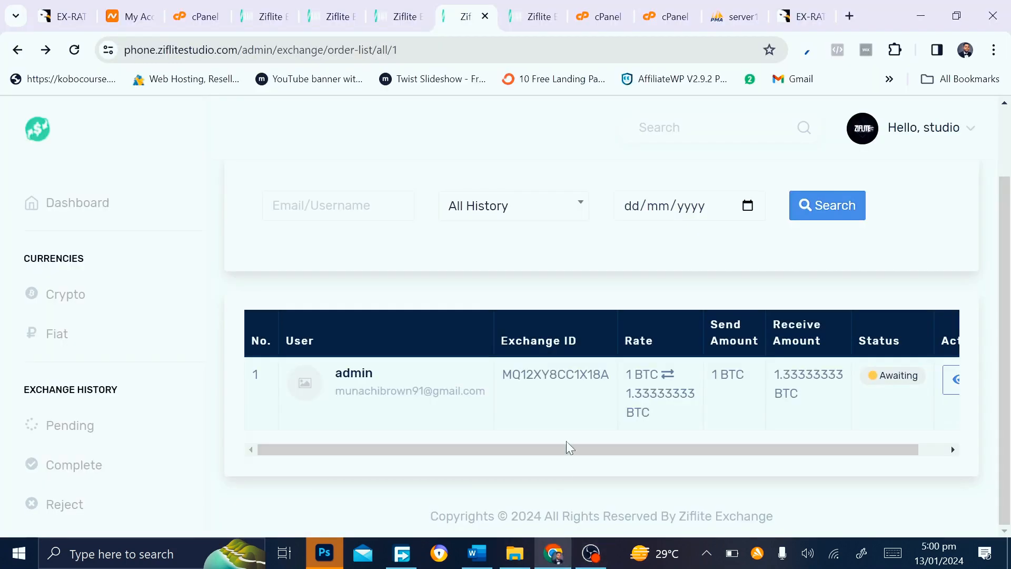
Reopen the exchange user's profile and review User information and User action, showing Active status and $0.00 balance
click(350, 378)
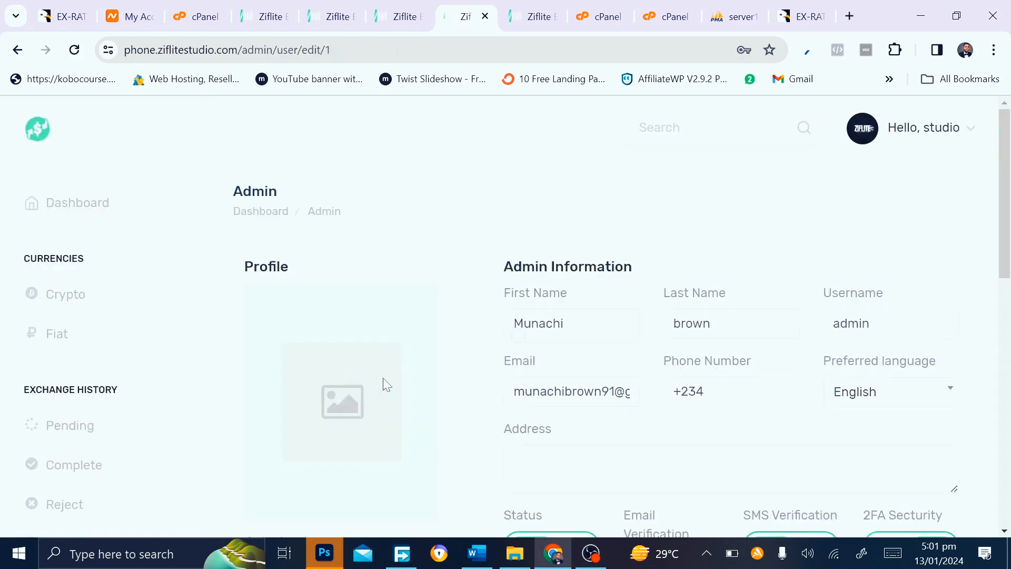
scroll(392, 382, down, 4)
scroll(393, 373, down, 4)
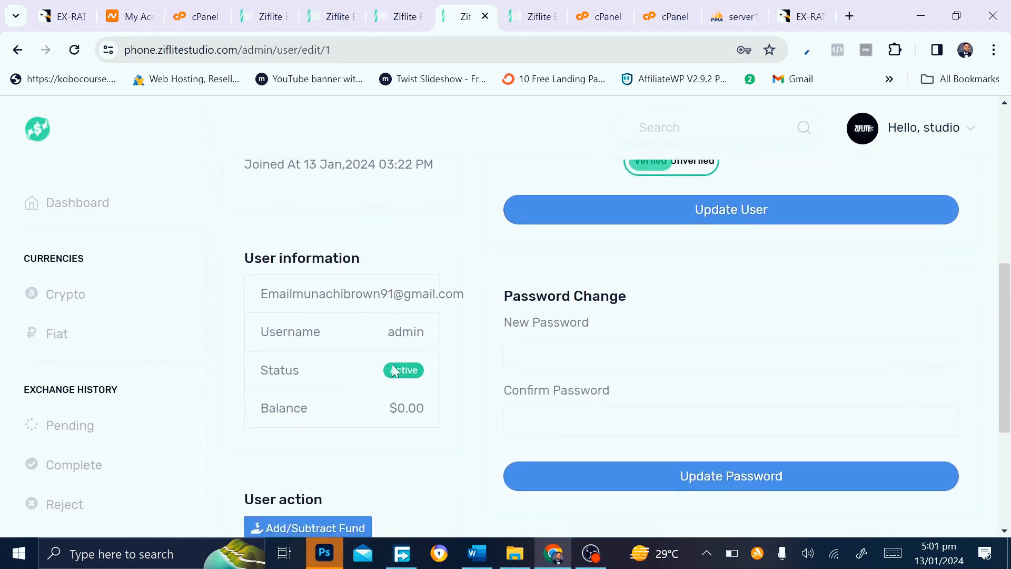
scroll(321, 424, down, 4)
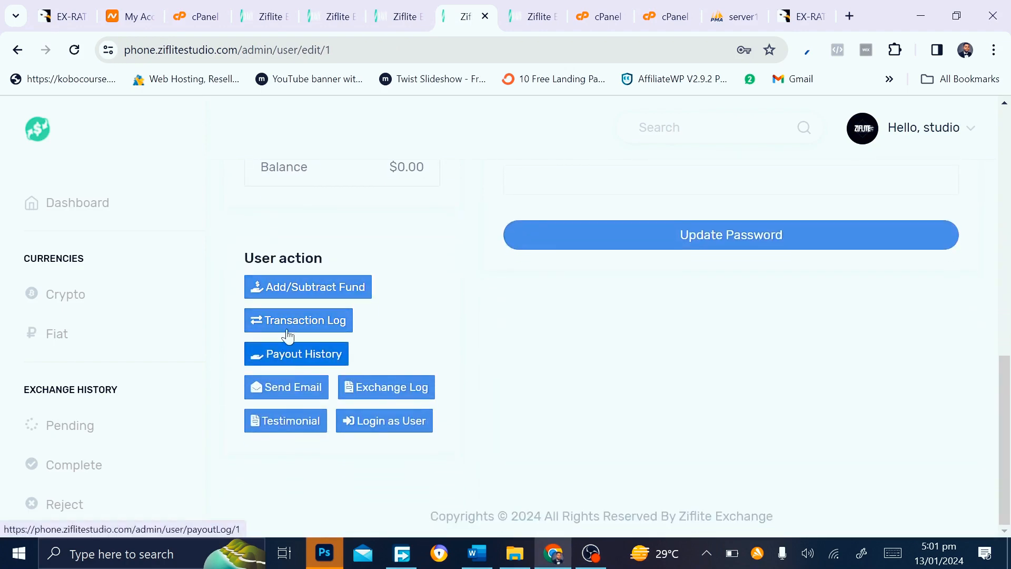
scroll(322, 323, up, 5)
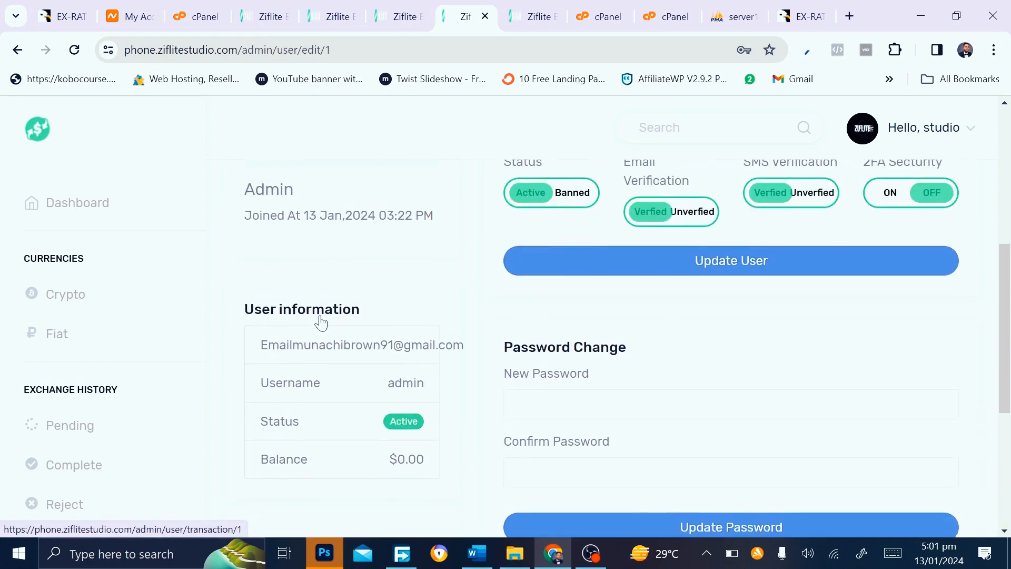